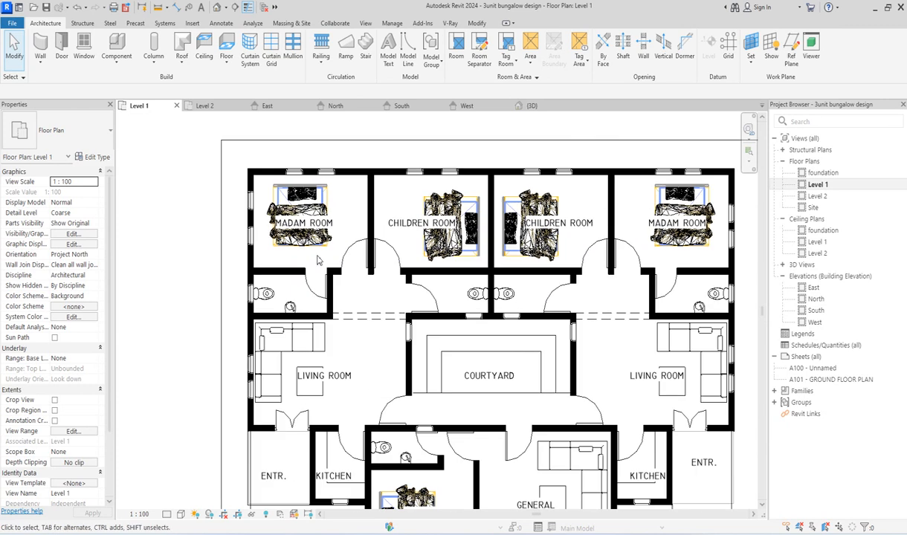
Step: Examine the room layout of the three-unit bungalow in the Level 1 floor plan
scroll(438, 281, up, 3)
scroll(491, 223, down, 3)
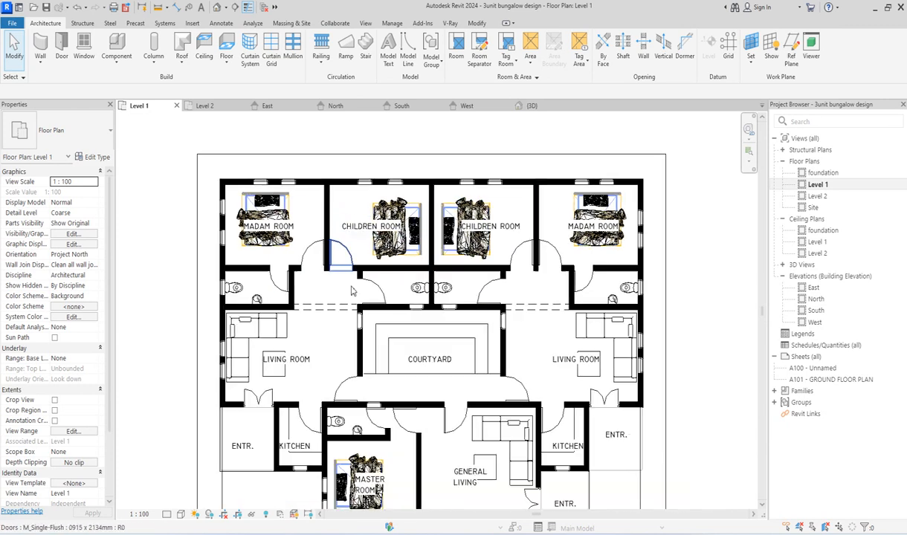
scroll(329, 288, up, 3)
scroll(330, 288, down, 3)
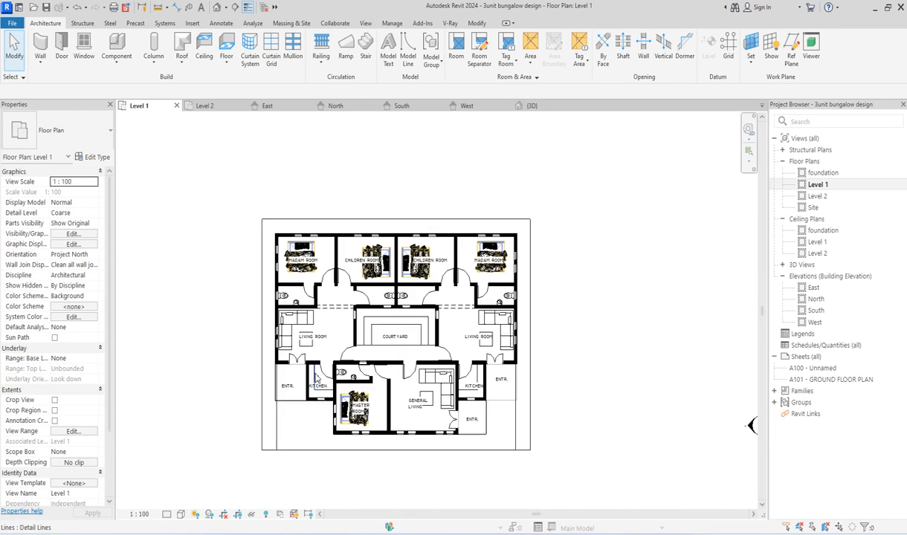
scroll(404, 416, up, 2)
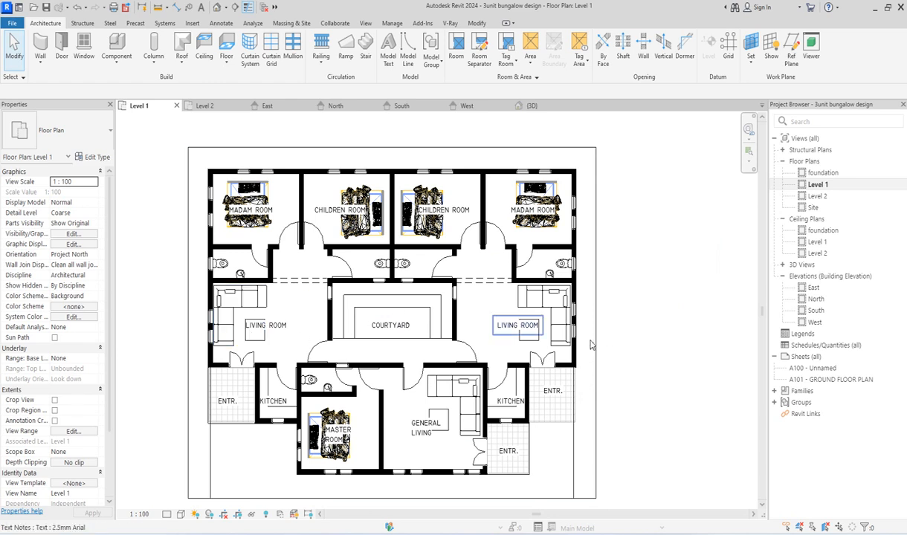
scroll(572, 435, down, 2)
scroll(440, 468, up, 2)
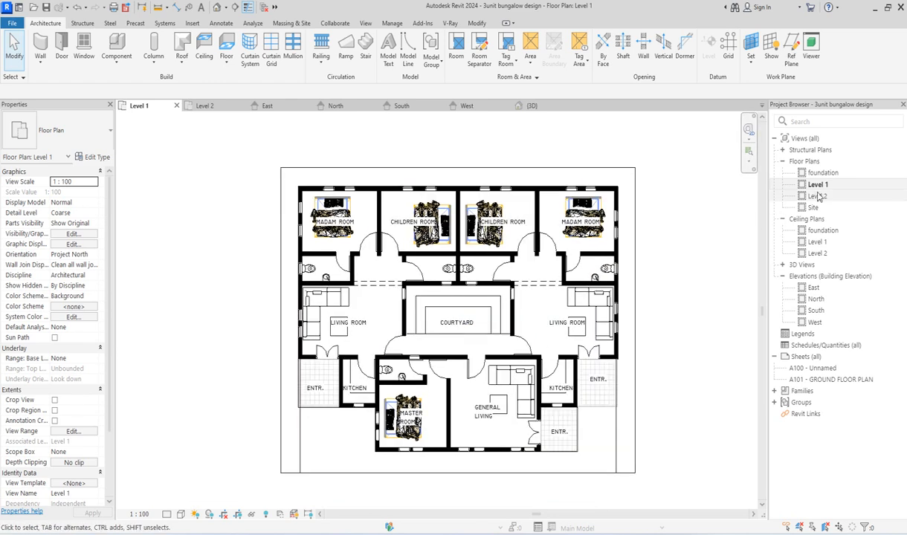
scroll(637, 323, up, 2)
scroll(638, 324, up, 1)
scroll(560, 288, down, 4)
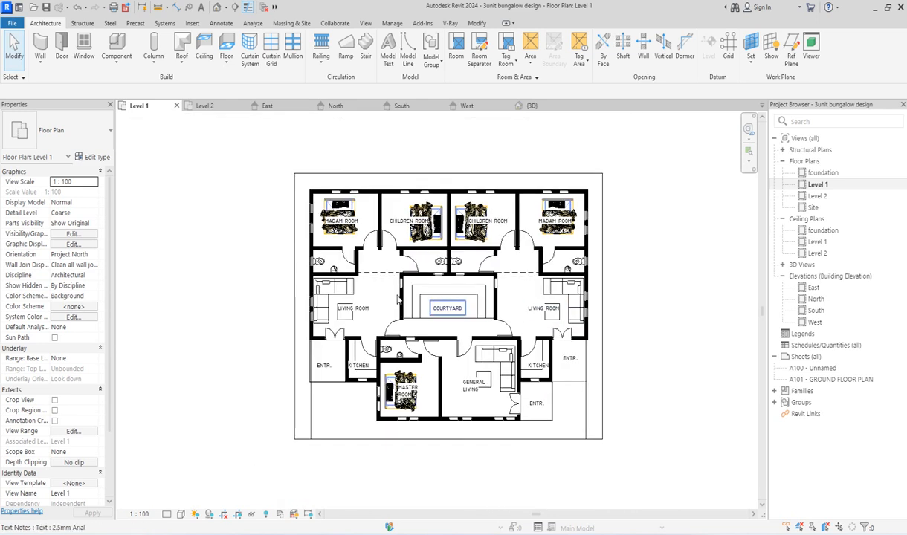
scroll(489, 350, up, 4)
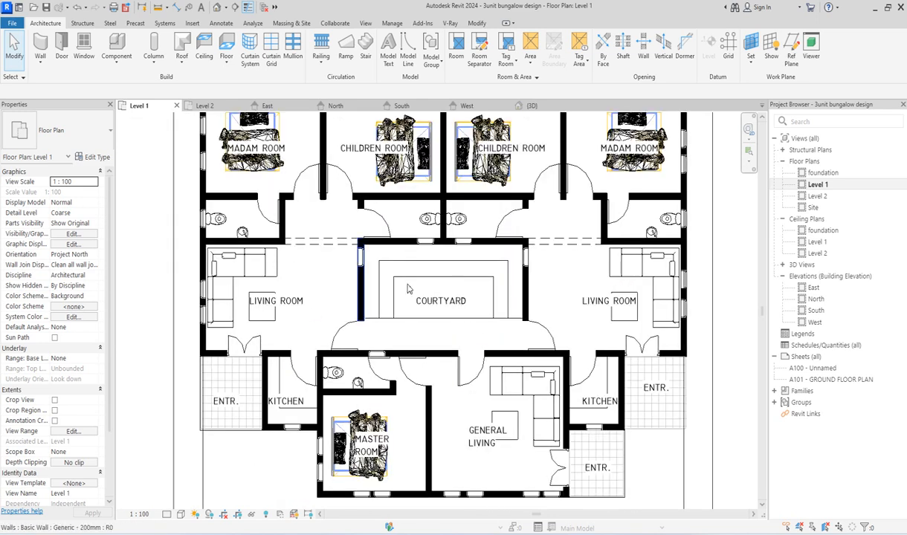
scroll(444, 339, down, 4)
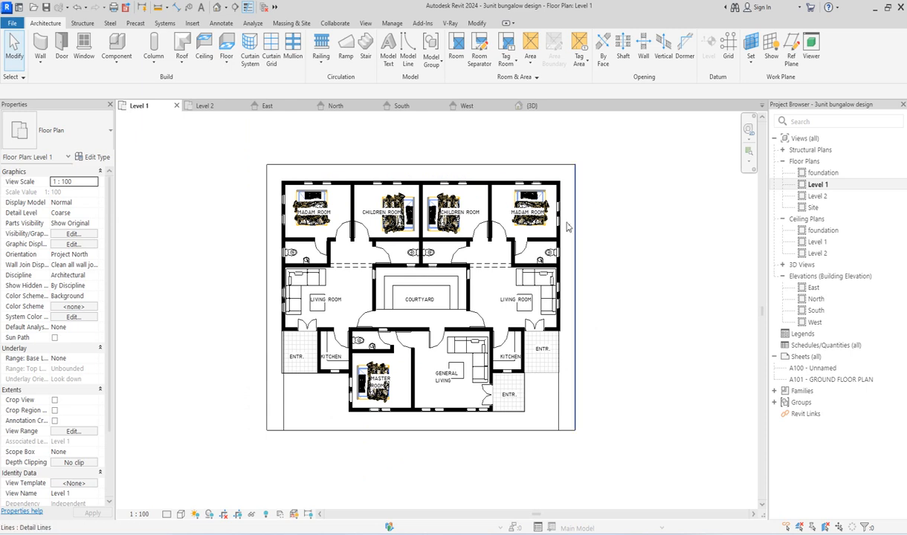
Step: Open the West elevation, show its crop region and adjust both vertical sides to enclose the whole building with modest margins
double_click(814, 323)
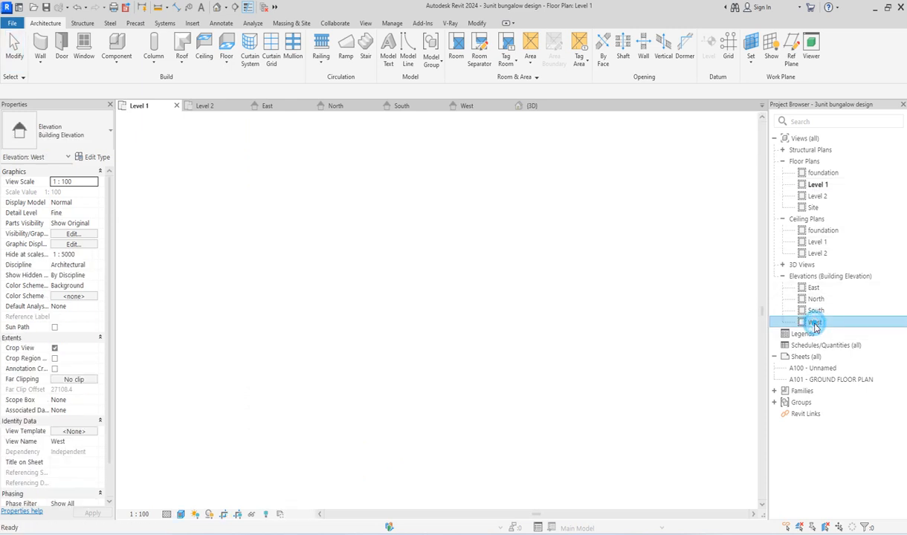
click(238, 514)
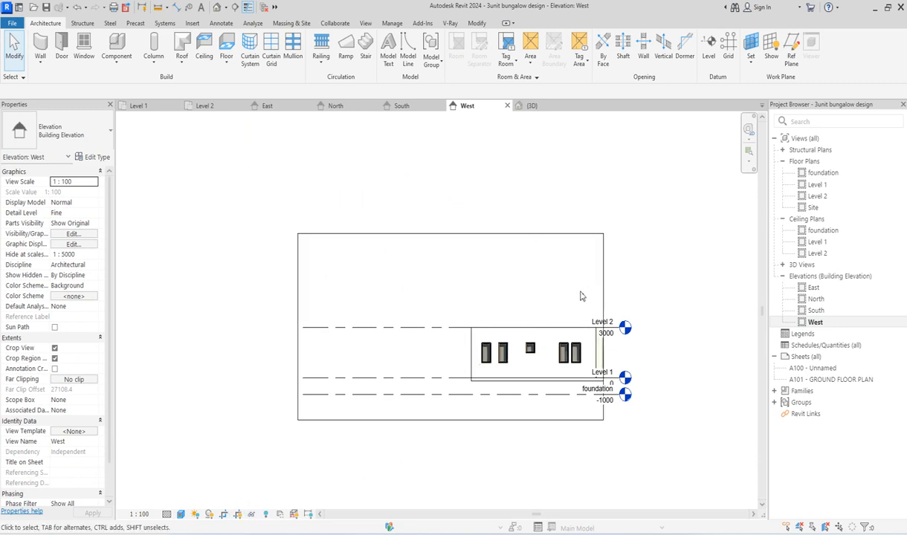
click(602, 296)
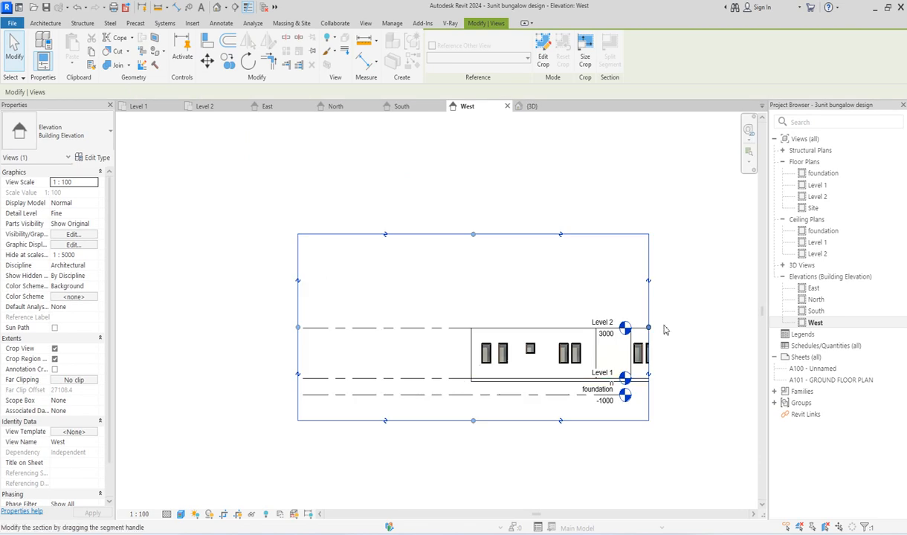
drag(651, 335, 720, 328)
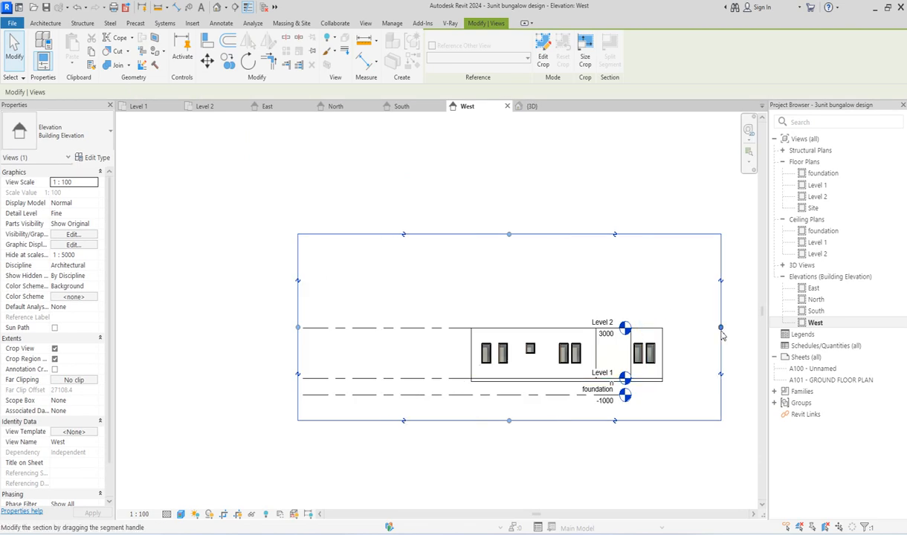
drag(298, 328, 441, 325)
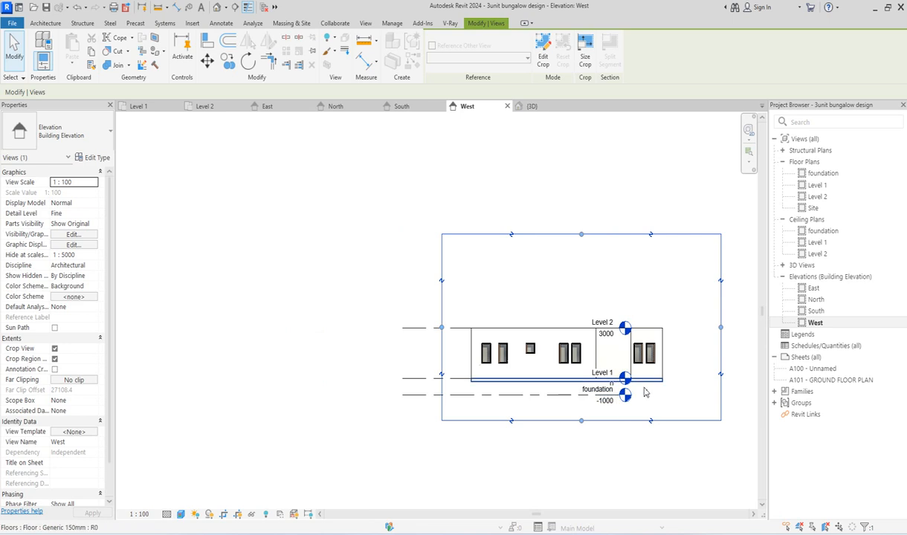
Step: Extend the level lines in the West elevation so their heads sit beyond the building's end wall
scroll(645, 390, up, 2)
click(508, 405)
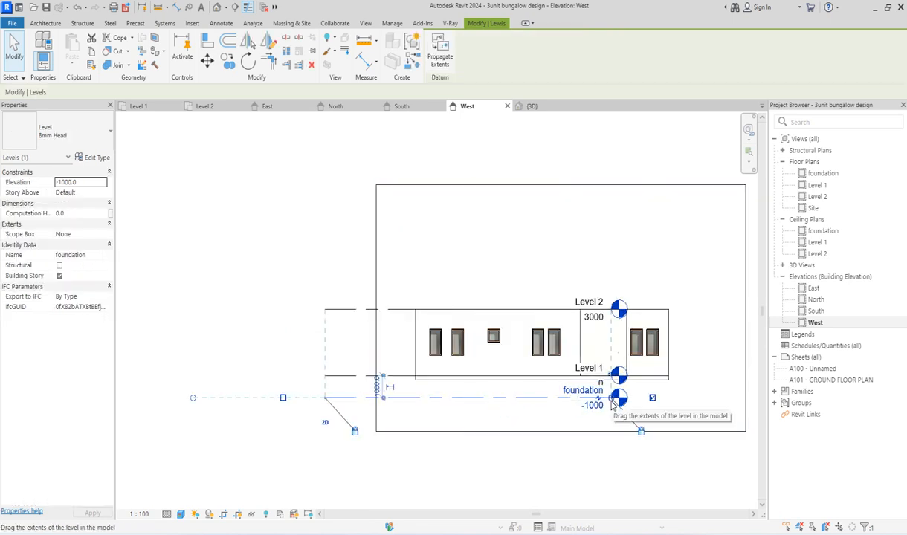
drag(611, 398, 717, 400)
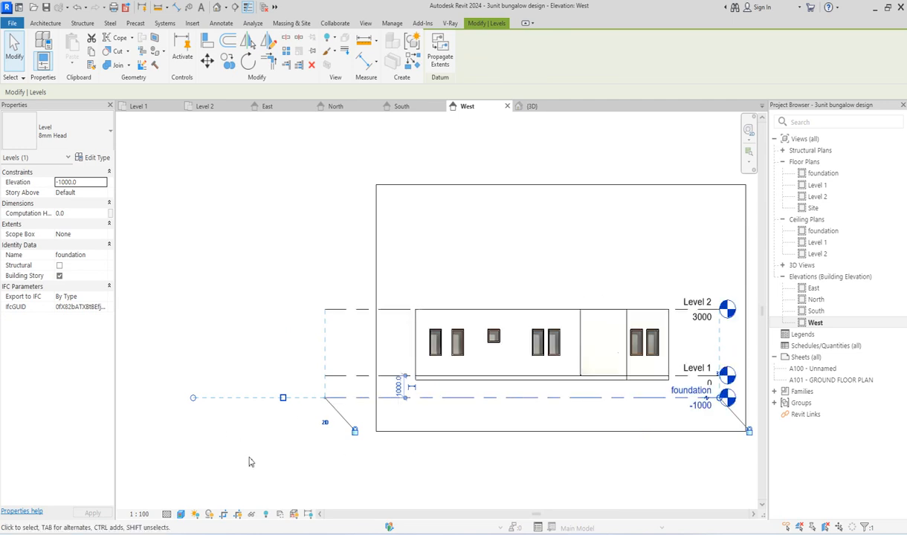
click(250, 459)
Step: Set the foundation level's elevation to -500
click(514, 400)
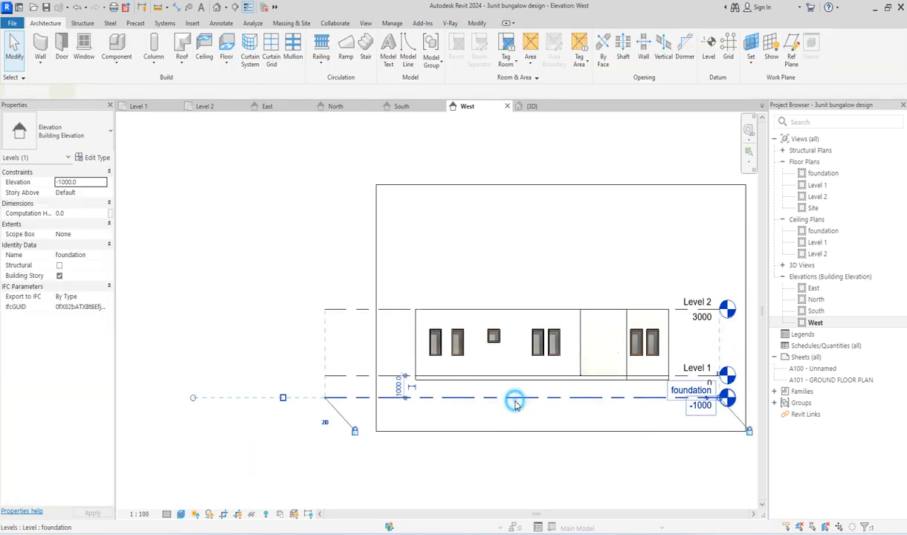
click(702, 408)
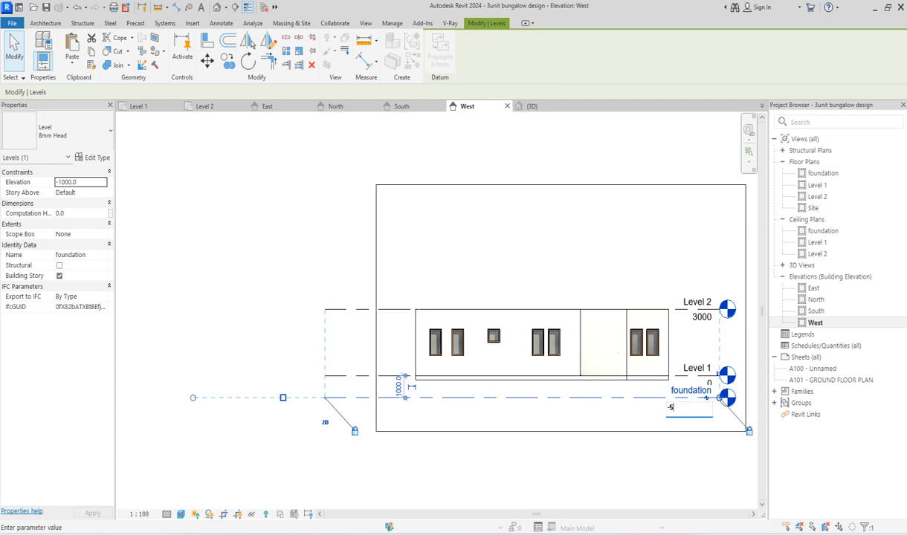
text(-500)
key(Return)
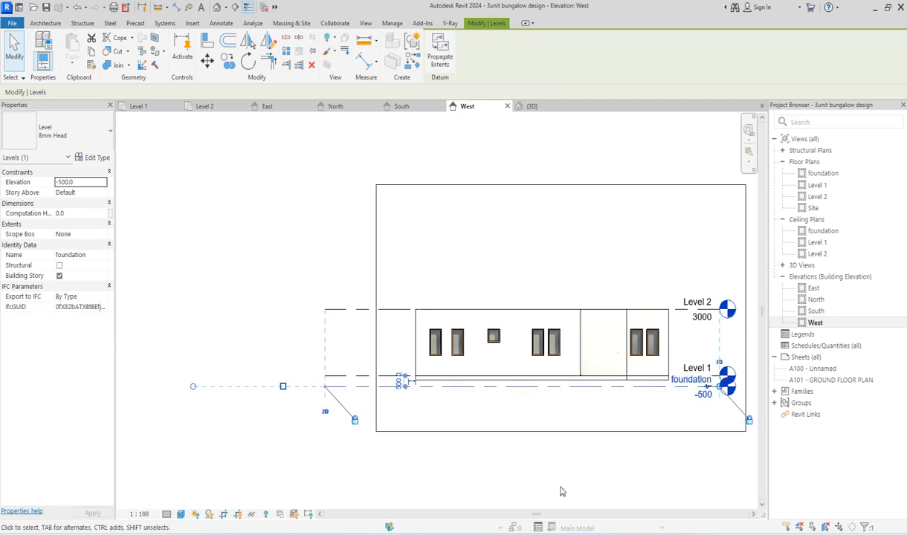
click(523, 479)
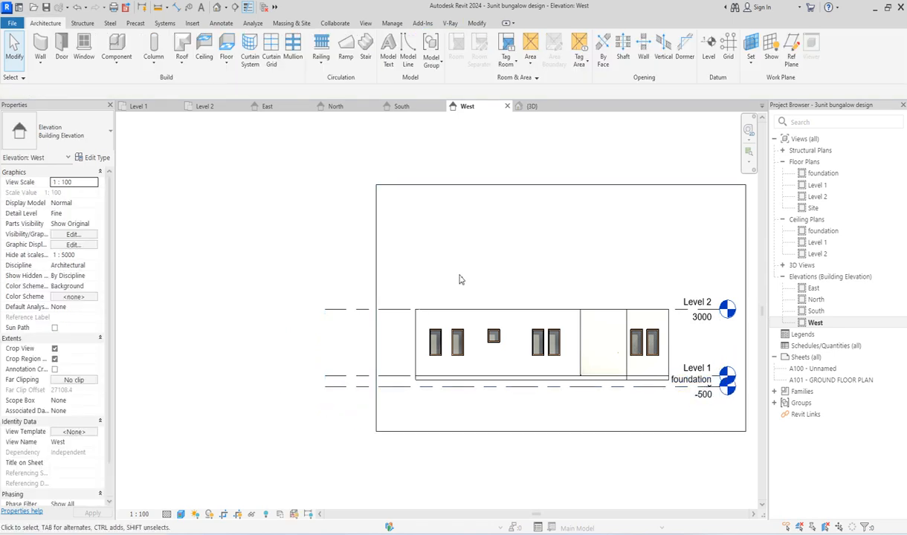
Step: Open the South elevation, show its crop region and fit its sides and upper edge around the complete facade
double_click(815, 310)
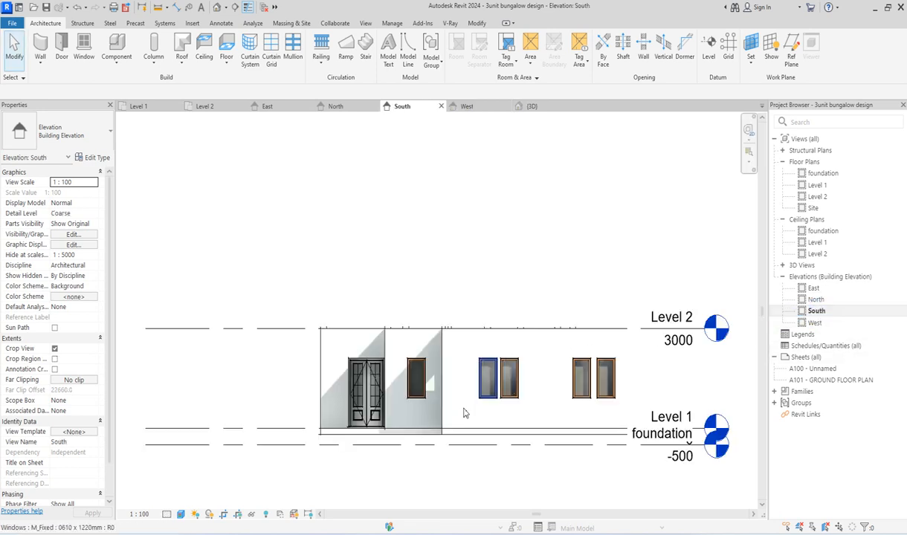
scroll(284, 300, down, 3)
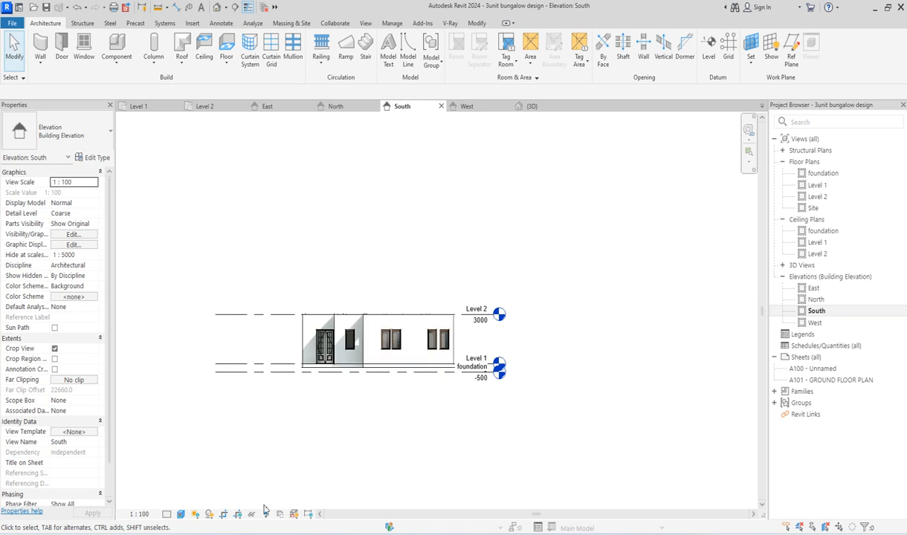
click(238, 514)
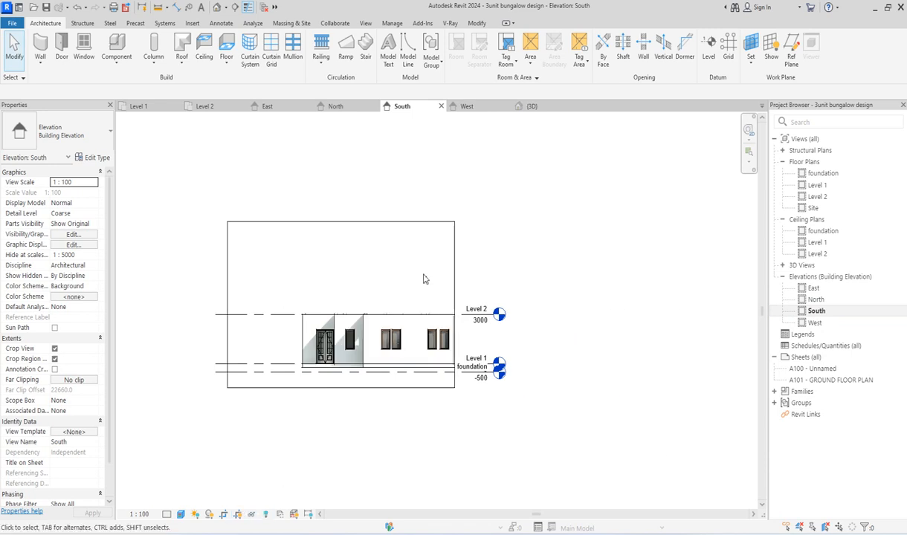
click(454, 274)
drag(454, 305, 593, 311)
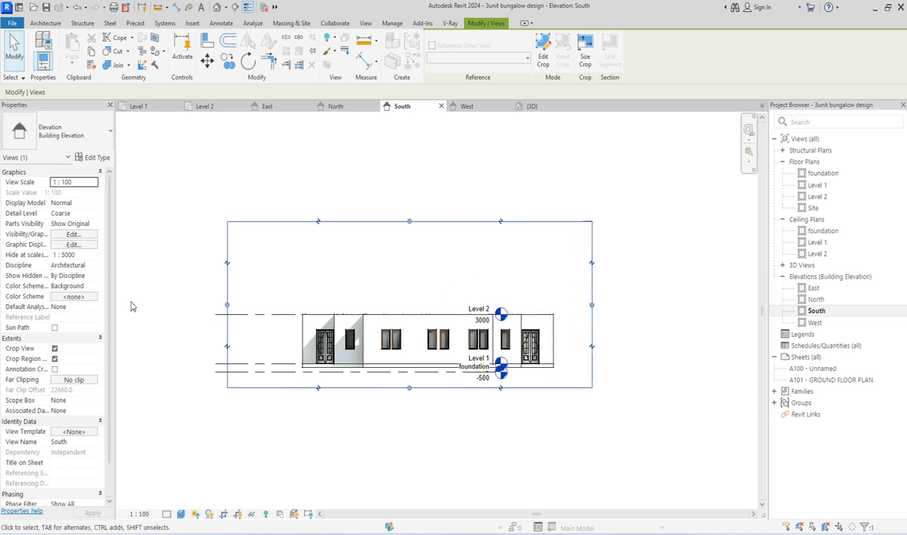
drag(229, 306, 283, 307)
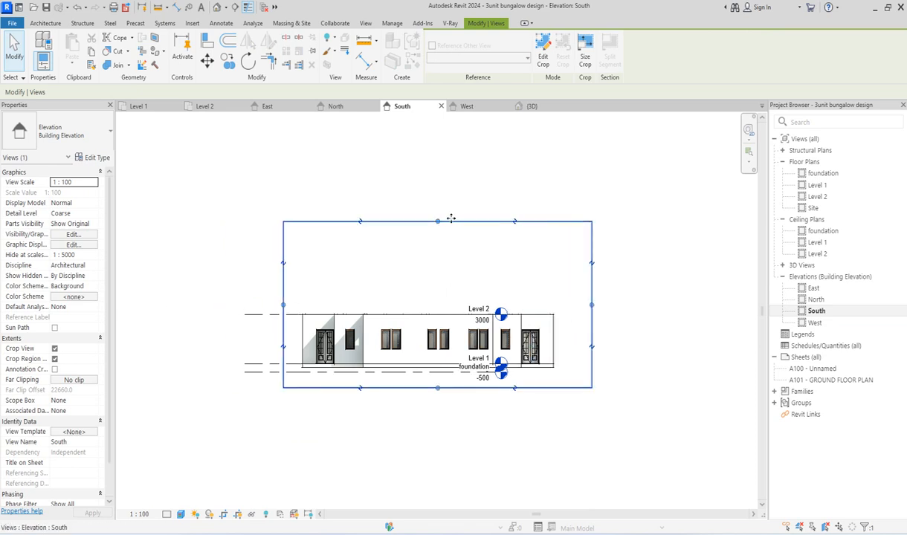
drag(437, 221, 453, 282)
key(Escape)
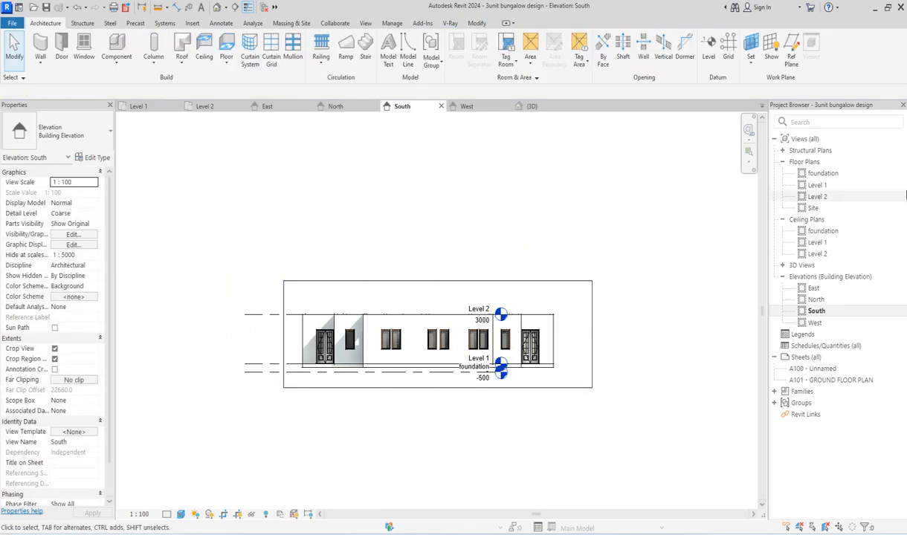
Step: Extend the level lines in the South elevation so their heads clear the end of the facade
click(318, 374)
drag(495, 373, 590, 373)
click(662, 344)
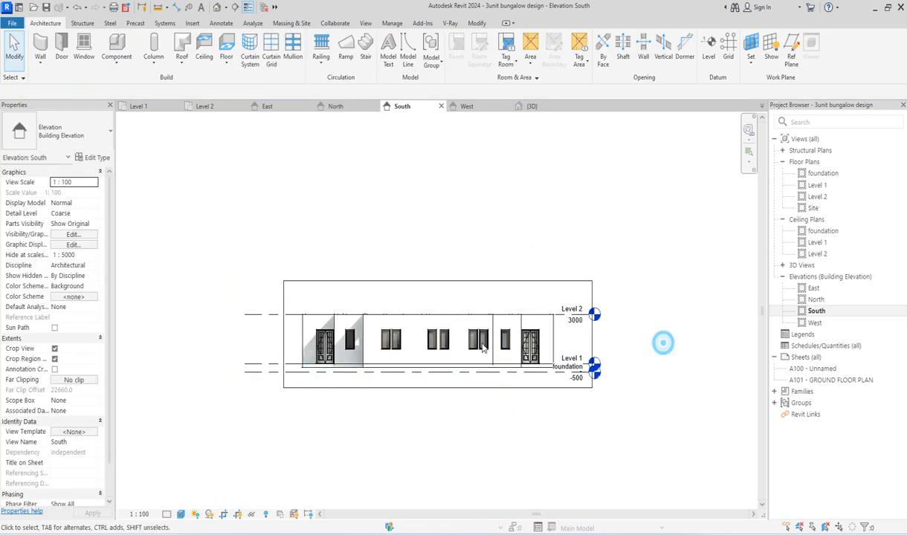
scroll(388, 354, up, 2)
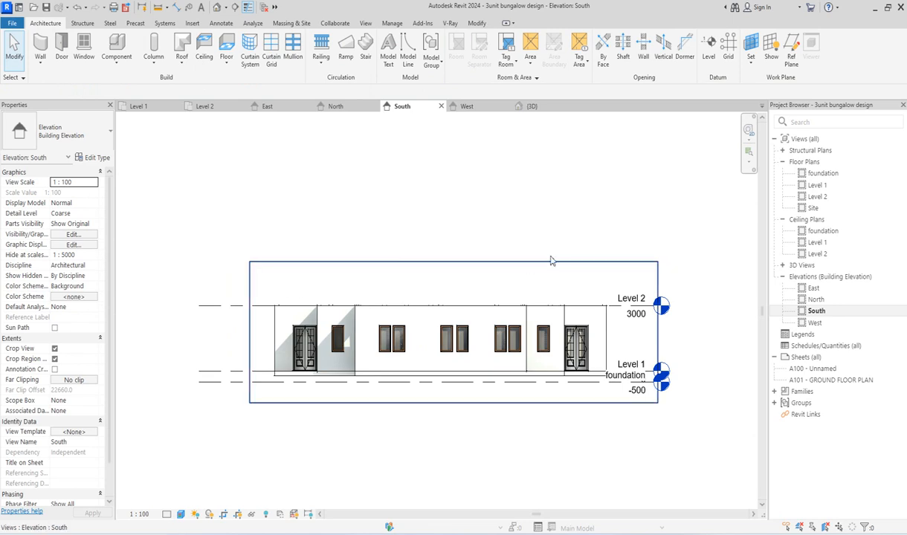
Step: Open the East elevation, show its crop region and fit its sides and upper edge around the full building, including the entrance
double_click(813, 288)
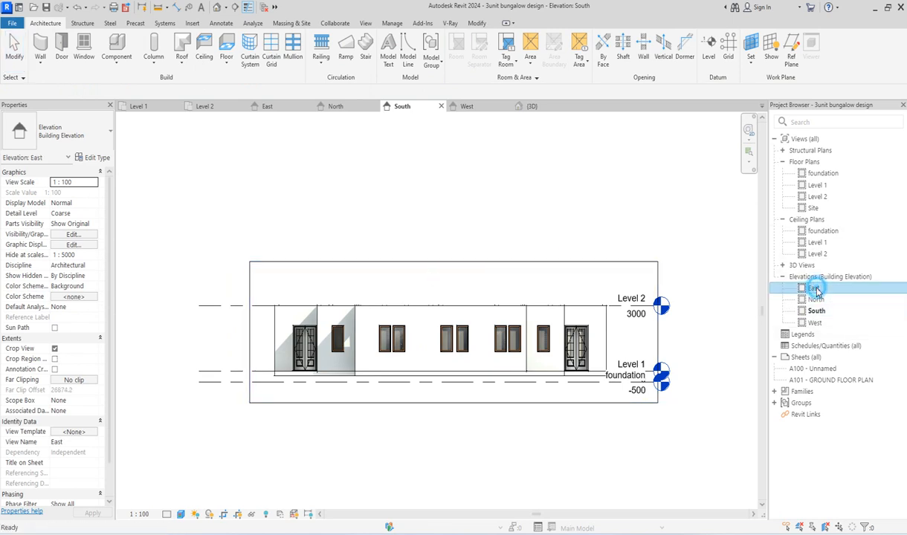
scroll(481, 341, down, 2)
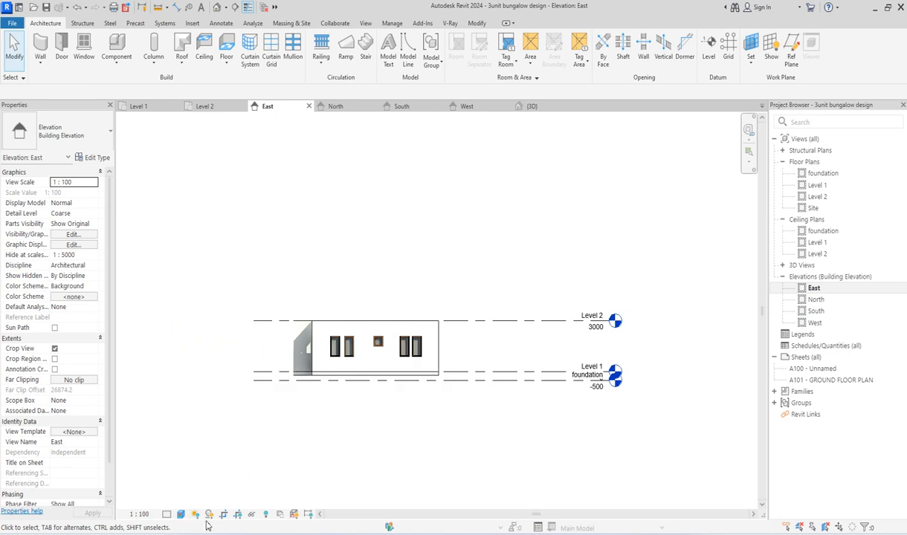
click(238, 513)
click(295, 318)
drag(290, 318, 218, 319)
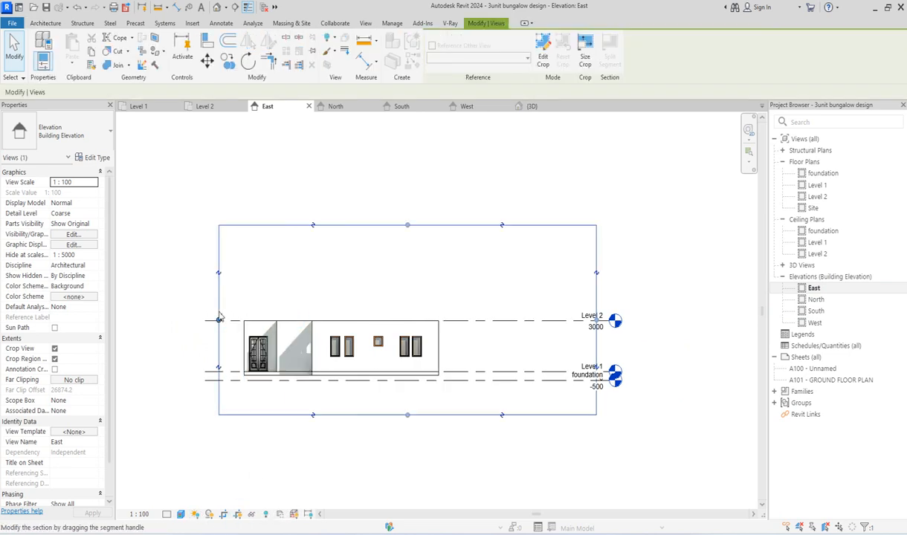
click(594, 319)
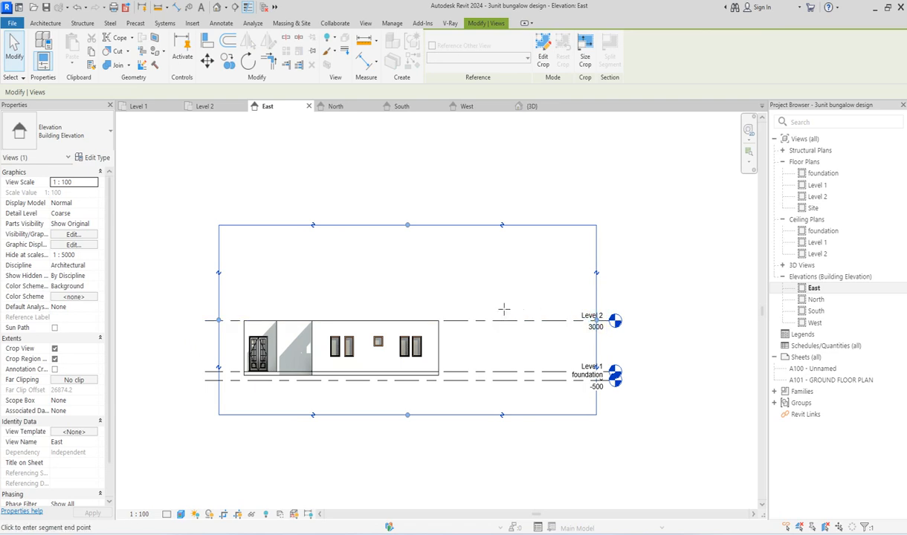
click(498, 309)
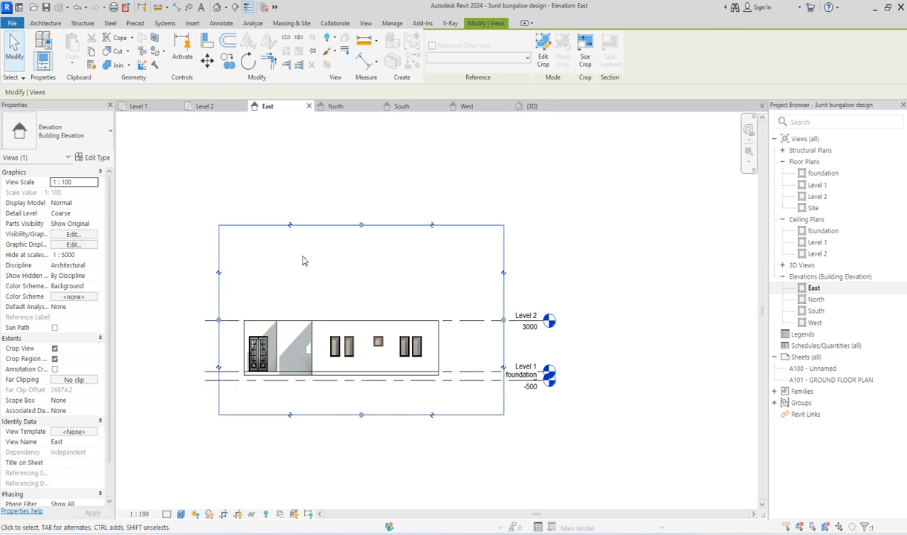
click(360, 225)
click(350, 268)
click(661, 318)
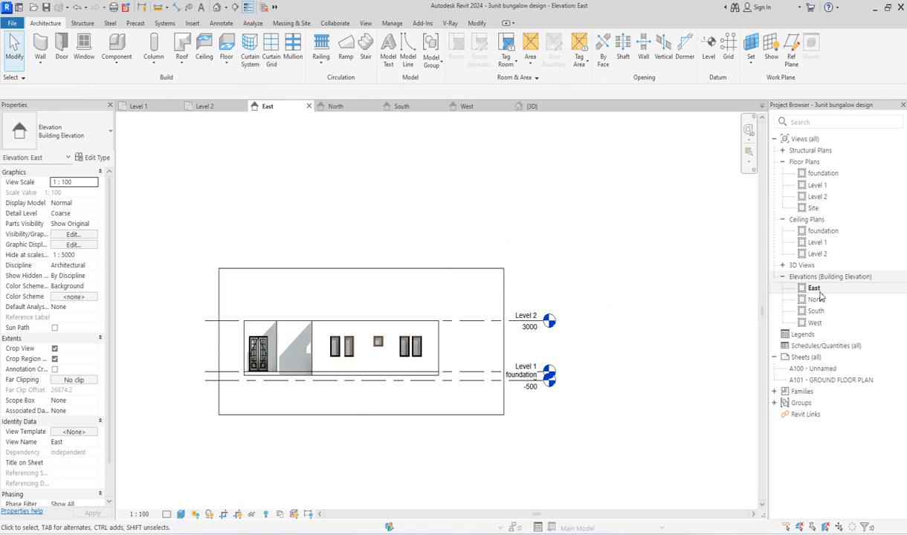
Step: Open the {3D} view and inspect the bungalow's walls, openings and floor slab
click(782, 266)
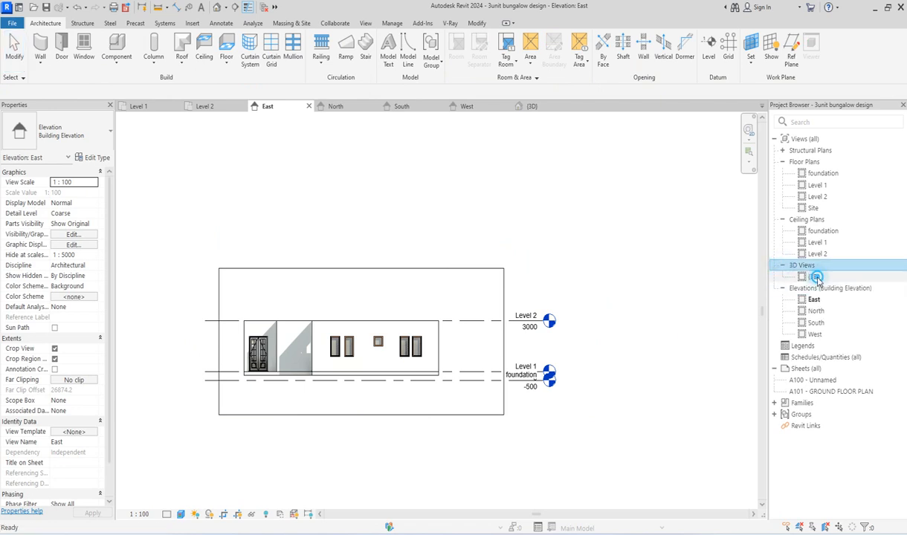
click(814, 276)
scroll(405, 372, up, 2)
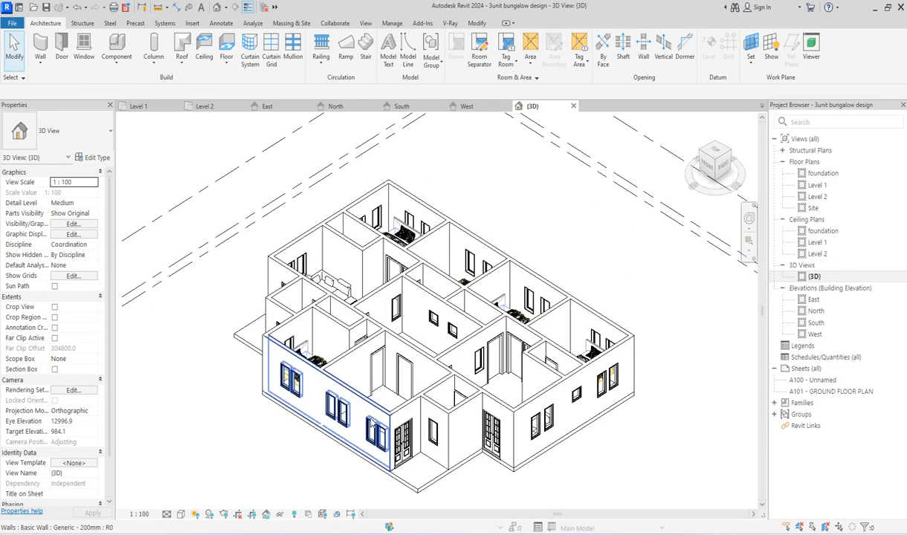
scroll(370, 442, down, 3)
scroll(372, 443, up, 2)
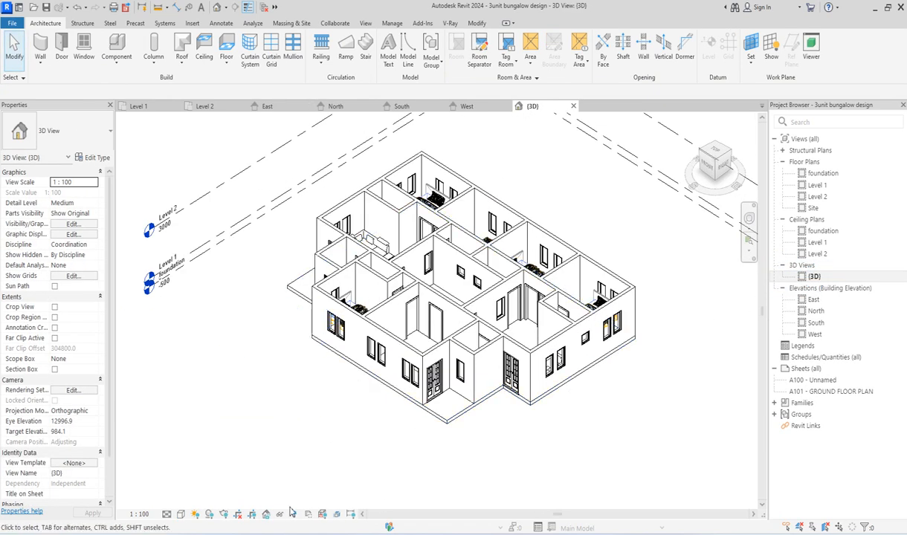
Step: Orient the 3D view to the top-front-left corner and examine the bungalow's rooms and entrances
click(700, 151)
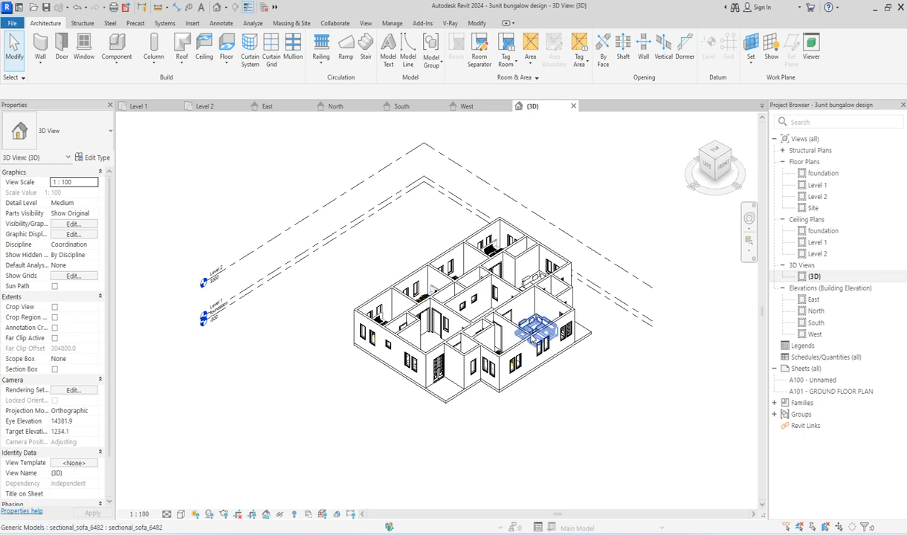
scroll(530, 335, up, 3)
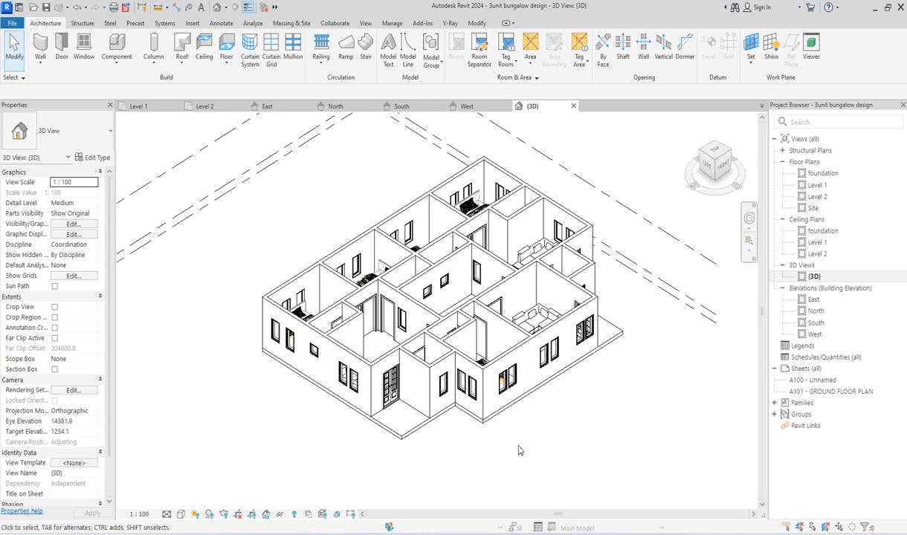
Step: Open the Level 1 floor plan, select all Generic - 200mm walls visible in the view and copy them to the clipboard
double_click(818, 185)
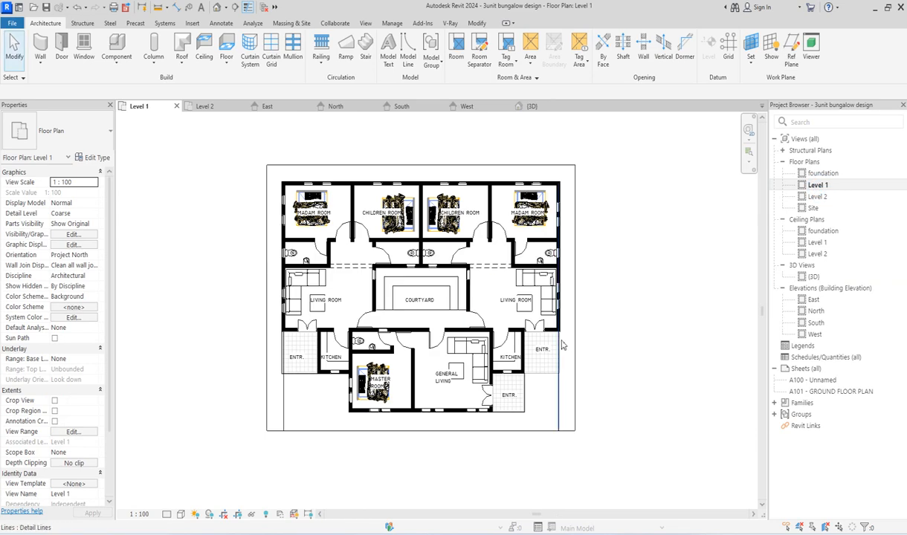
scroll(558, 333, up, 3)
scroll(558, 333, up, 2)
click(565, 301)
scroll(565, 300, up, 1)
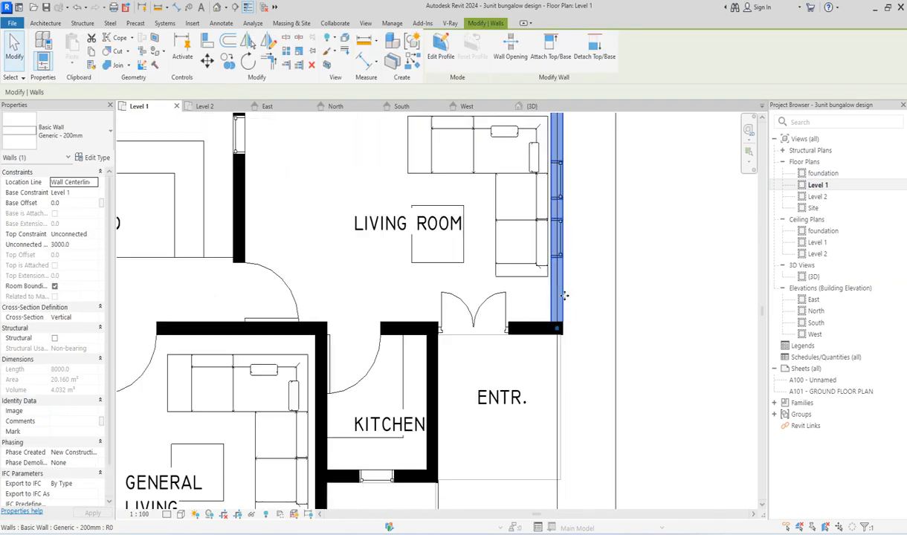
right_click(565, 300)
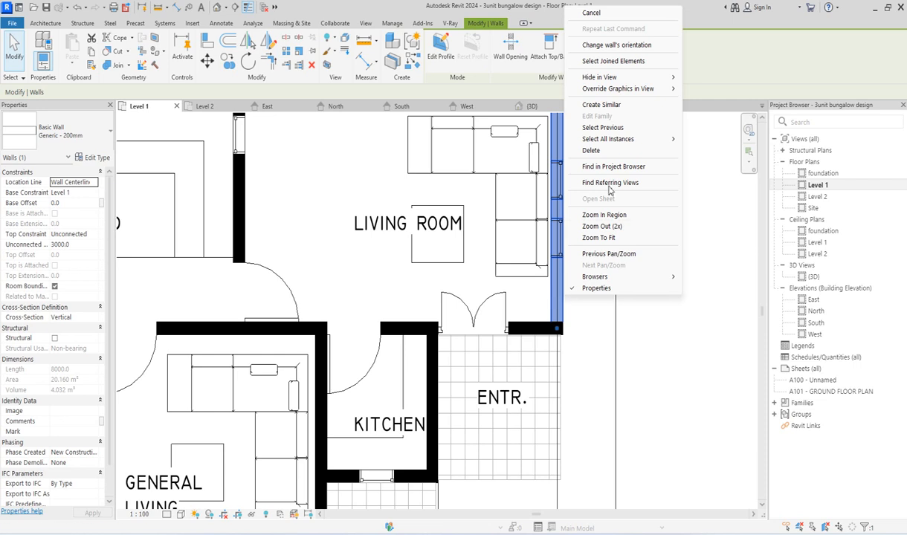
mouse_move(654, 139)
click(725, 138)
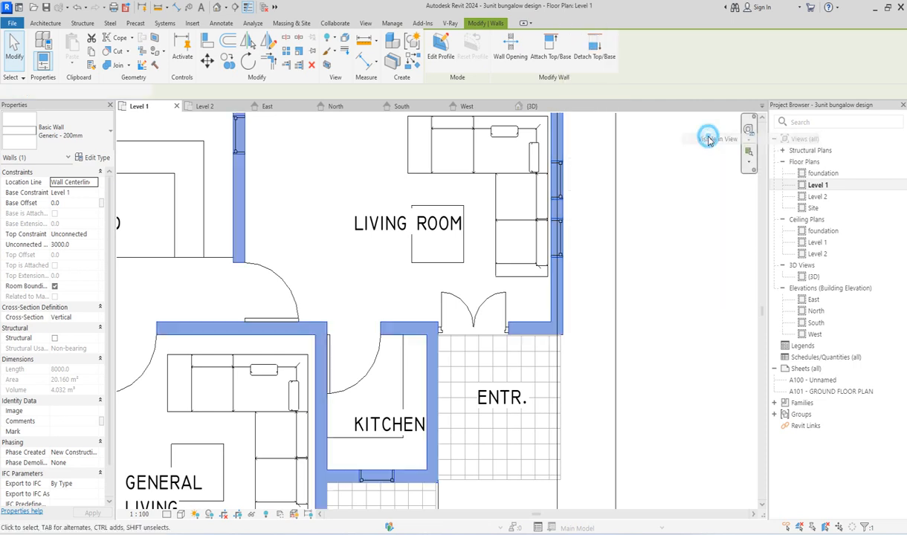
scroll(422, 442, down, 2)
scroll(422, 441, down, 3)
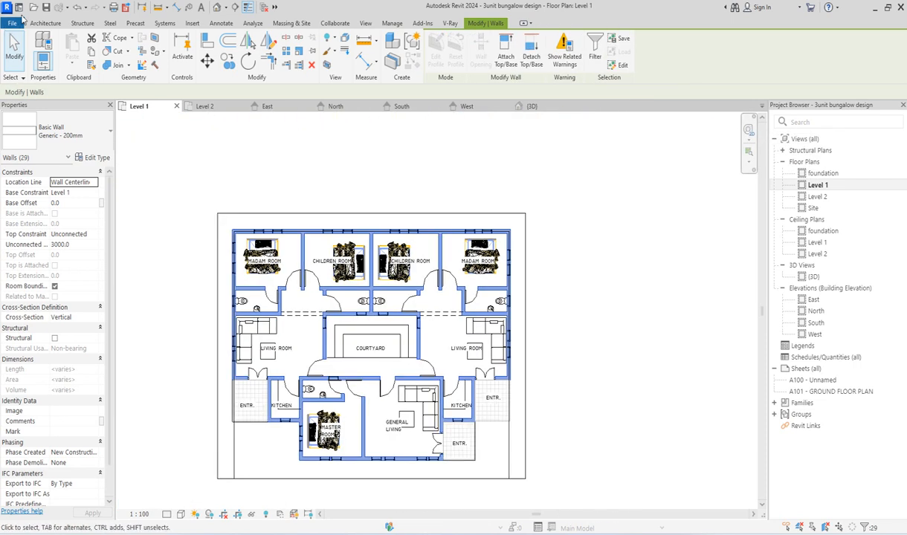
click(118, 38)
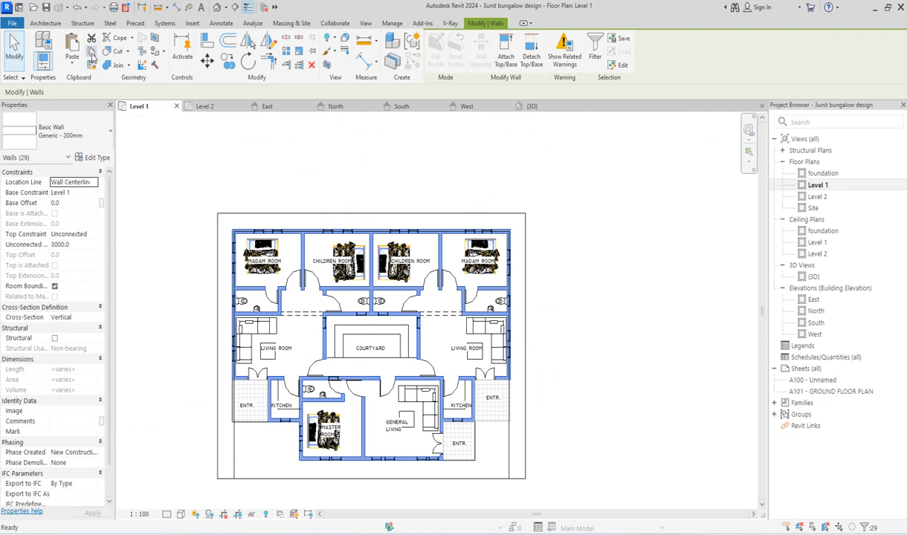
Step: Open the foundation floor plan and set its view range to a top offset of 400 and a cut plane offset of 250
double_click(819, 173)
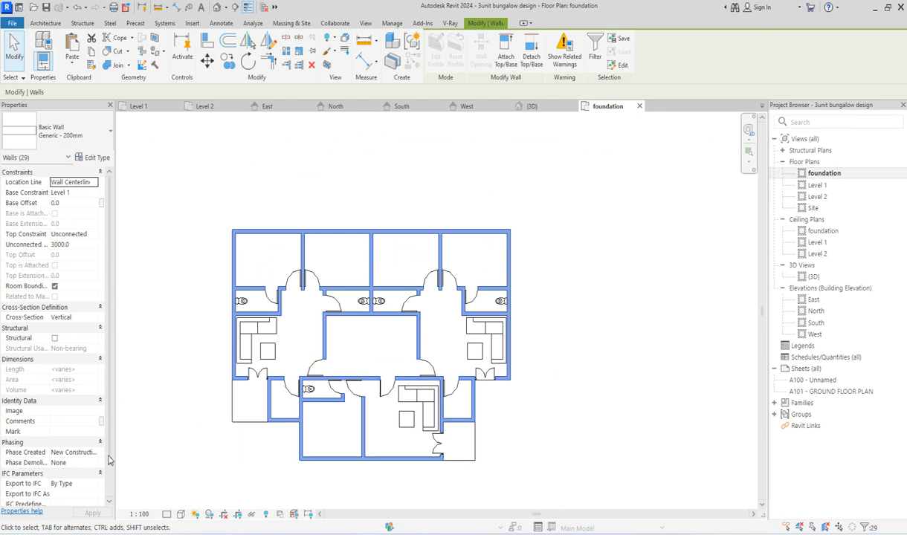
scroll(109, 451, down, 1)
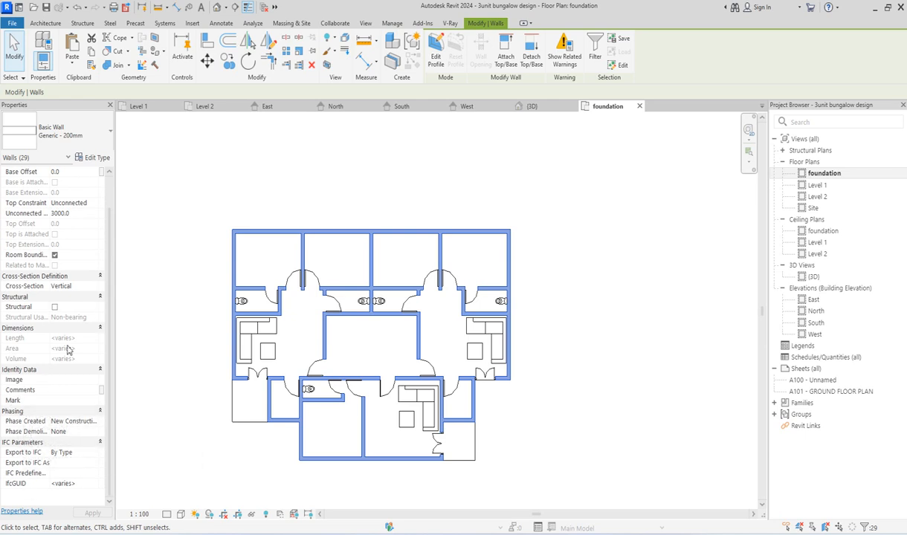
click(166, 321)
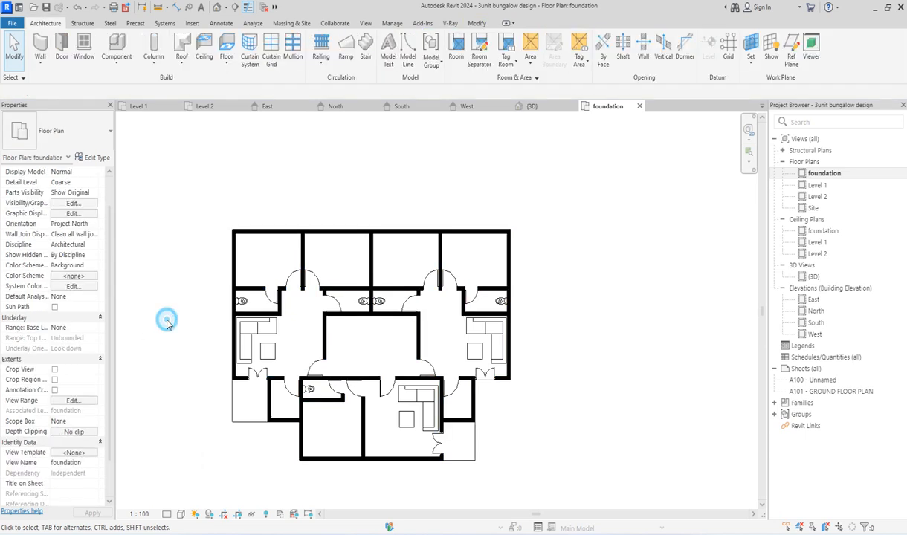
click(75, 402)
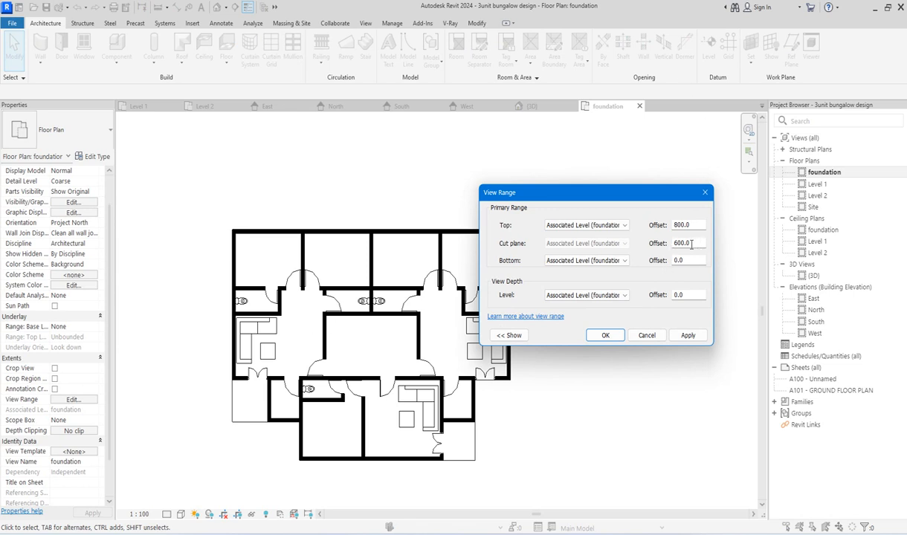
drag(692, 243, 627, 251)
drag(697, 224, 648, 223)
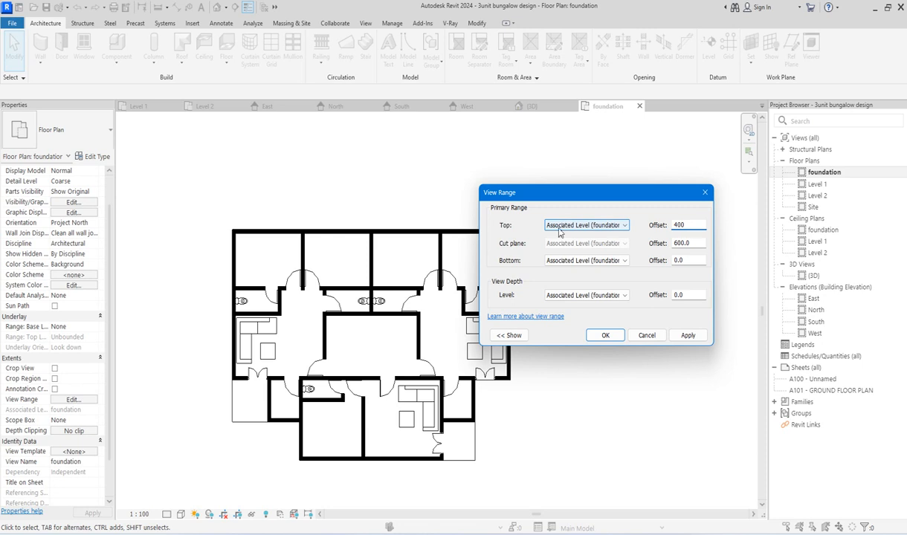
click(697, 244)
drag(698, 244, 664, 251)
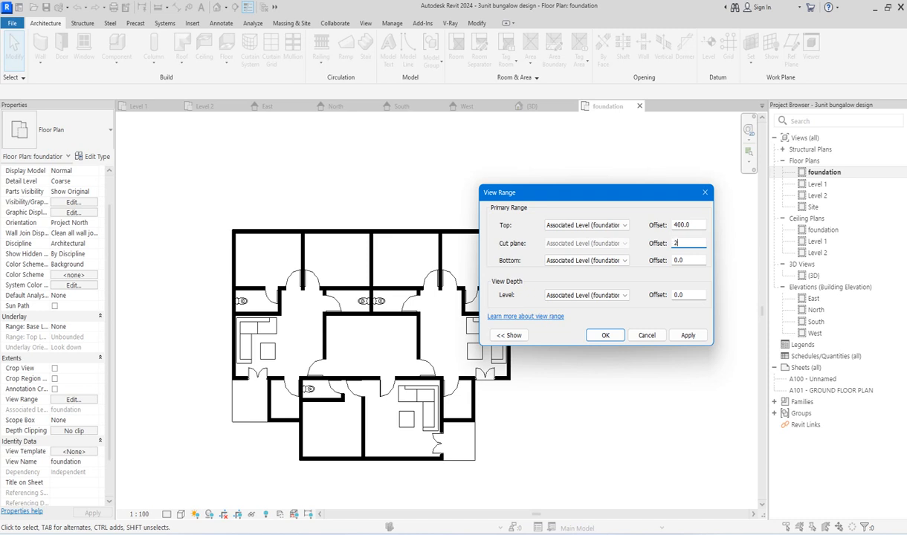
click(605, 335)
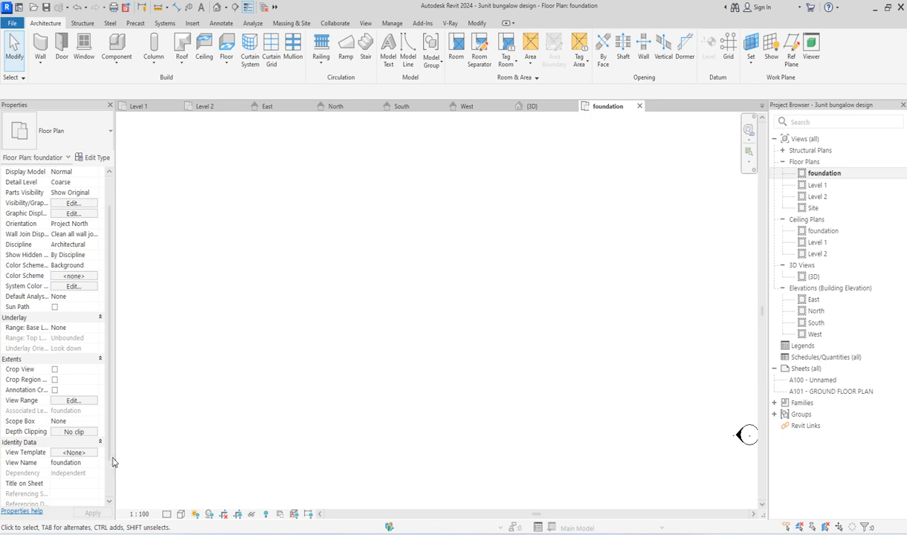
Step: Open the South elevation and examine the gap between the floor slab and the foundation level line along the facade
drag(108, 455, 109, 495)
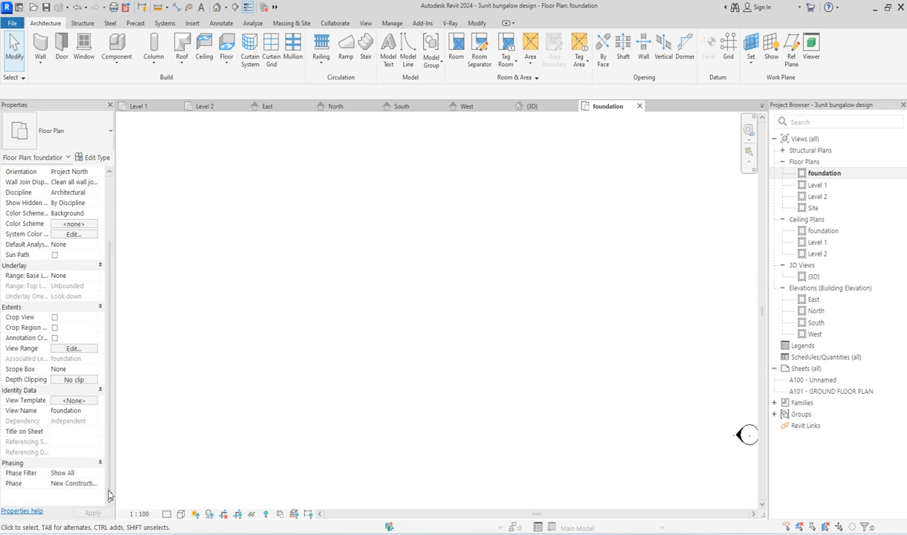
double_click(815, 324)
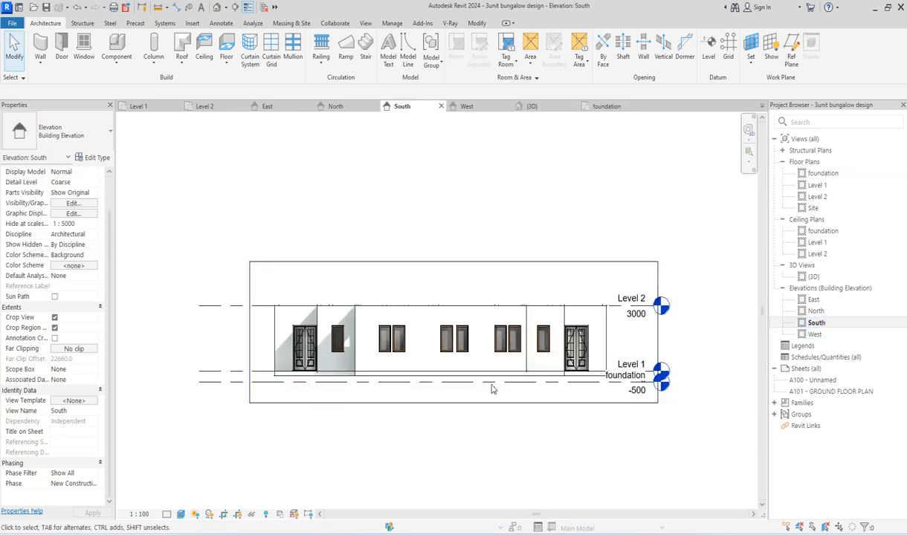
scroll(635, 380, up, 3)
scroll(628, 395, down, 3)
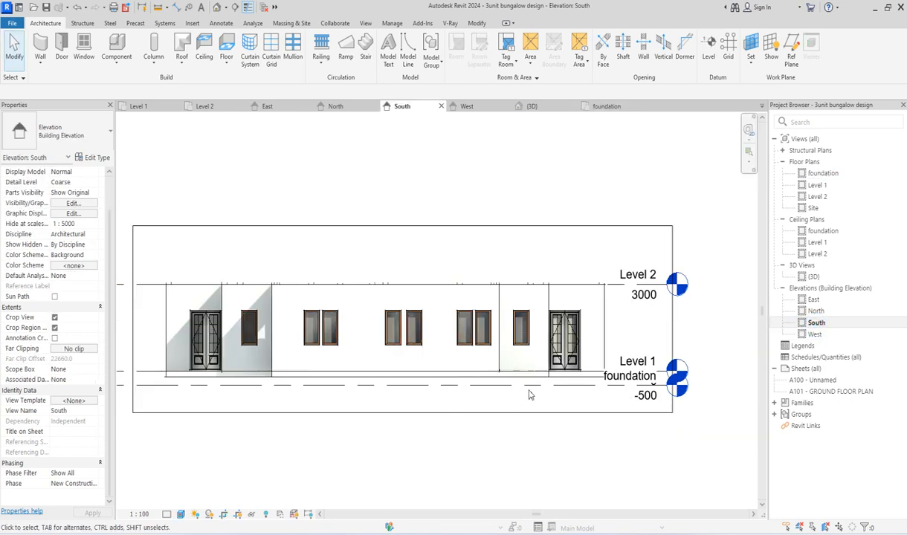
scroll(587, 383, up, 3)
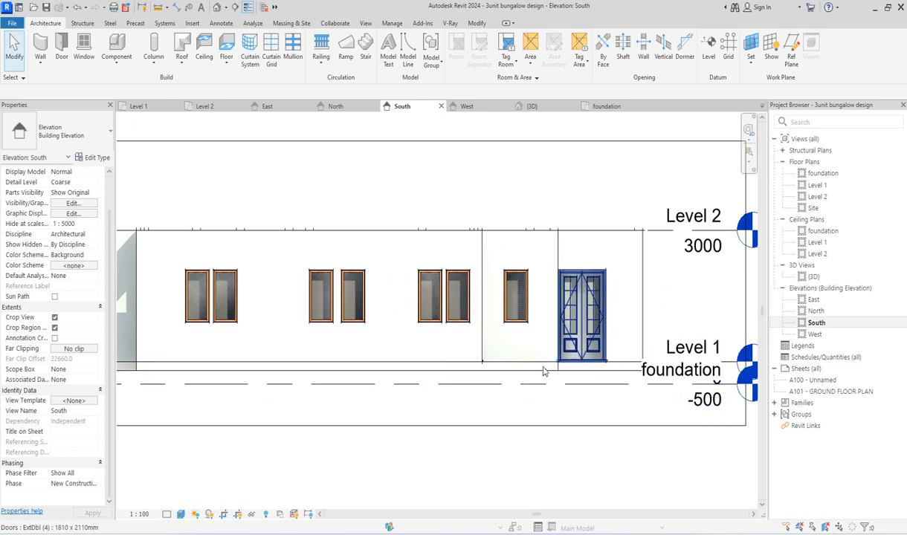
scroll(546, 370, down, 2)
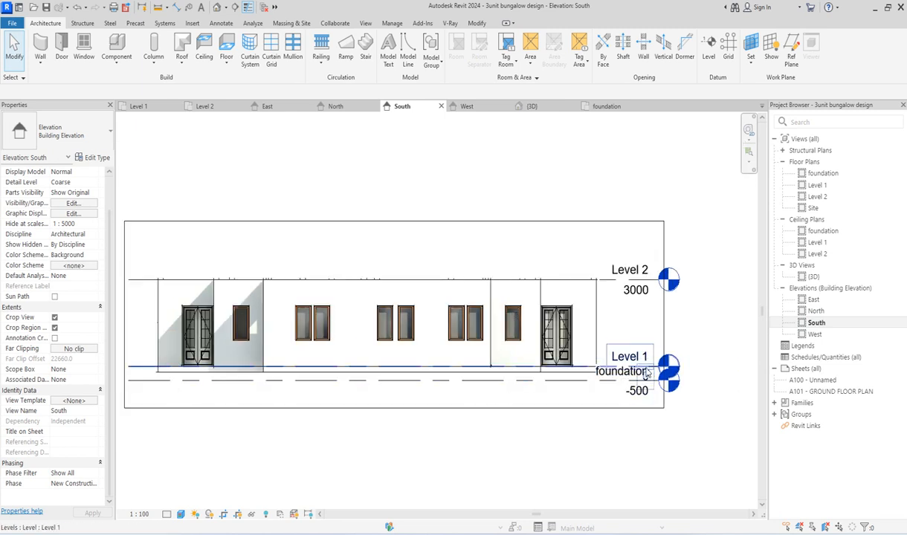
scroll(630, 377, up, 1)
scroll(632, 377, down, 3)
scroll(246, 383, up, 3)
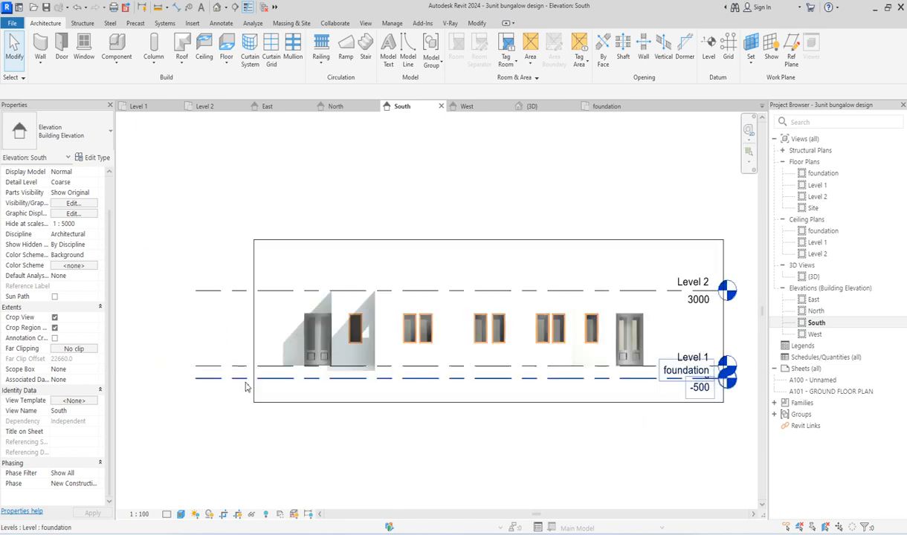
scroll(365, 408, down, 3)
scroll(682, 397, up, 3)
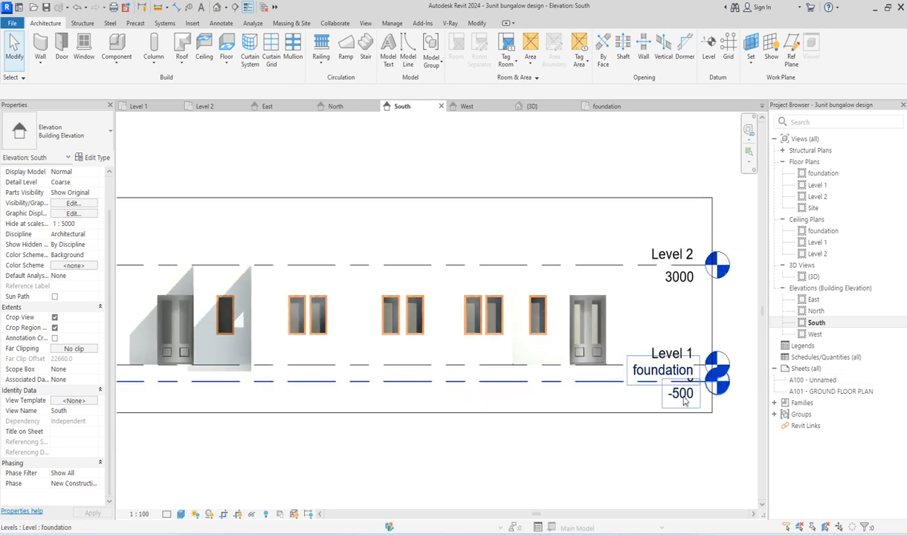
scroll(457, 418, down, 2)
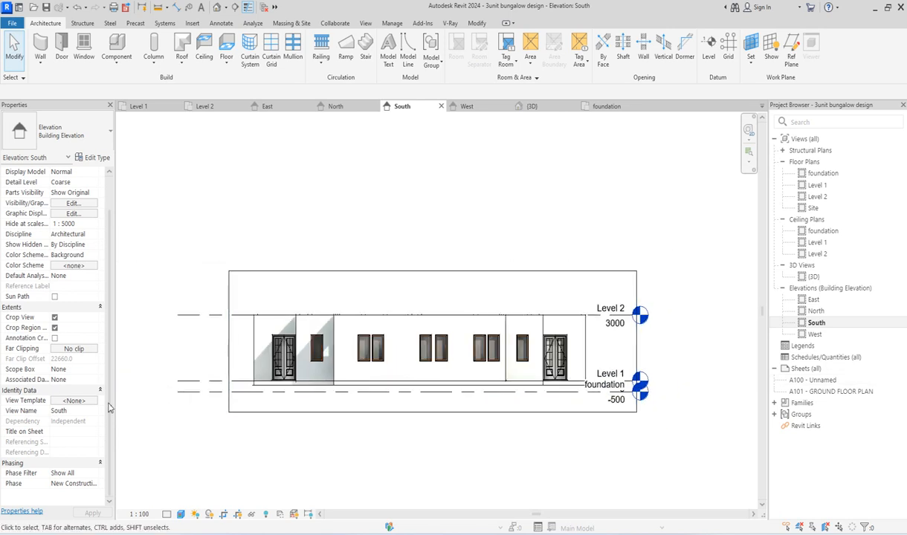
scroll(286, 400, up, 1)
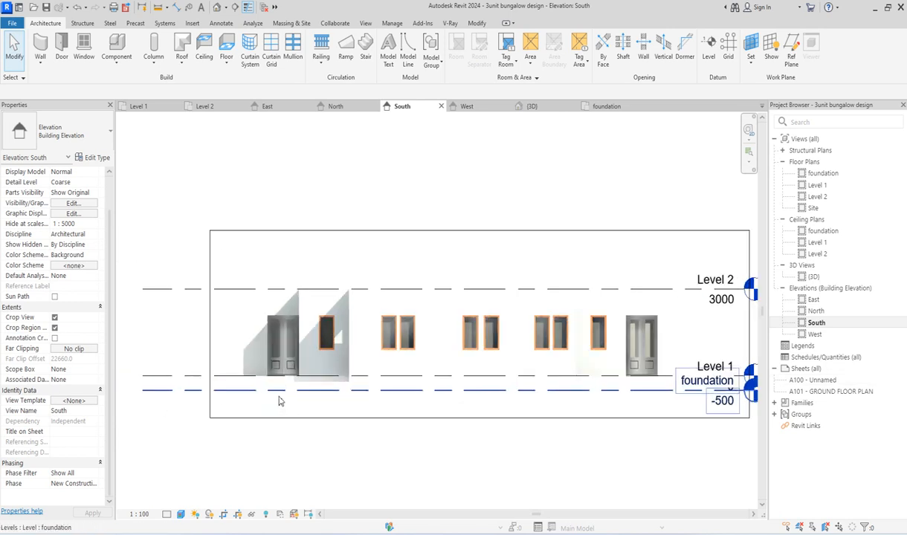
scroll(249, 394, up, 2)
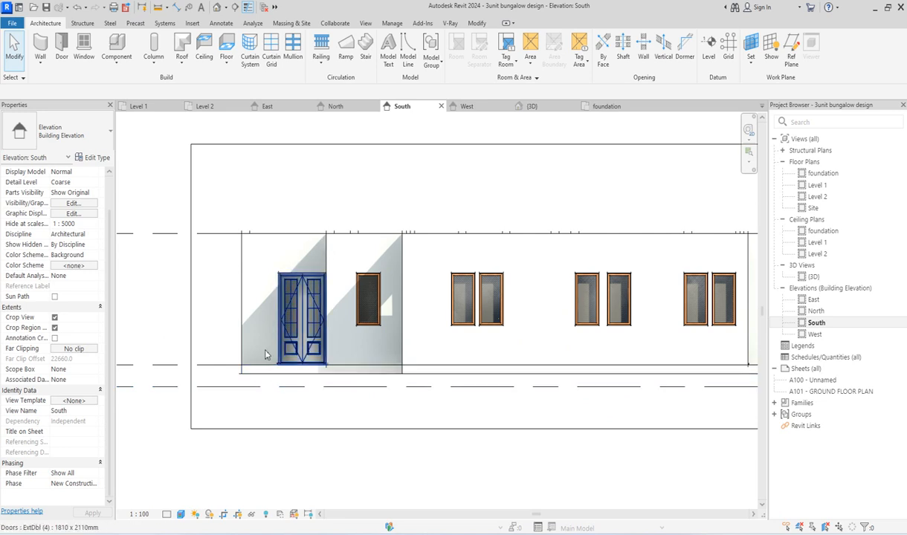
scroll(263, 354, down, 2)
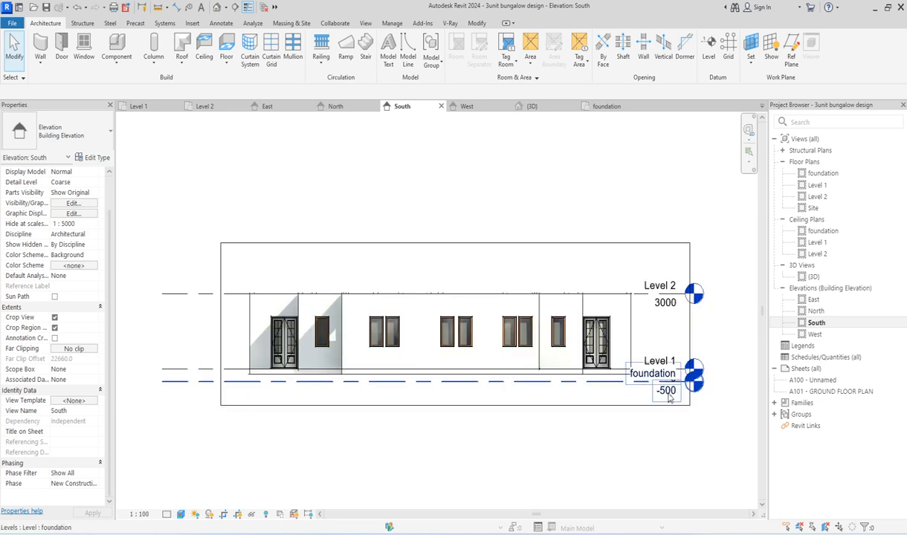
scroll(668, 397, up, 2)
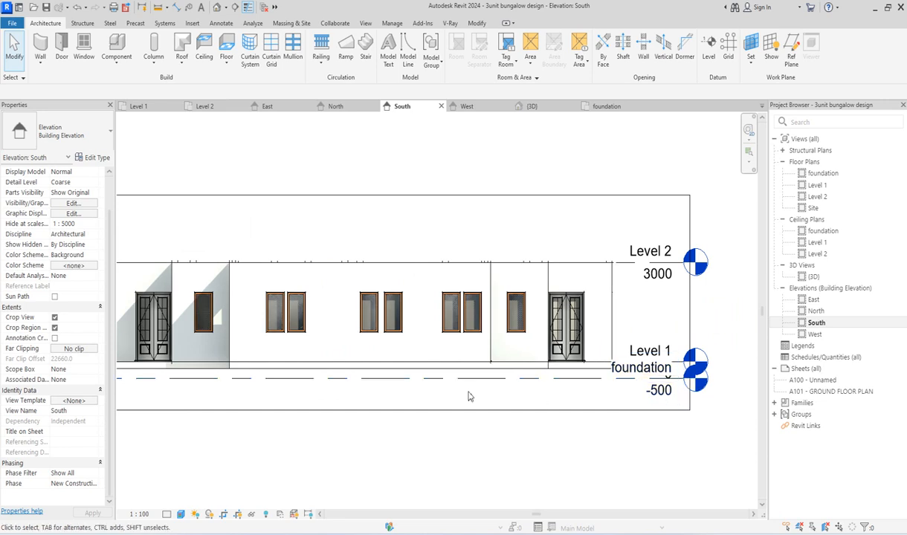
scroll(476, 371, up, 2)
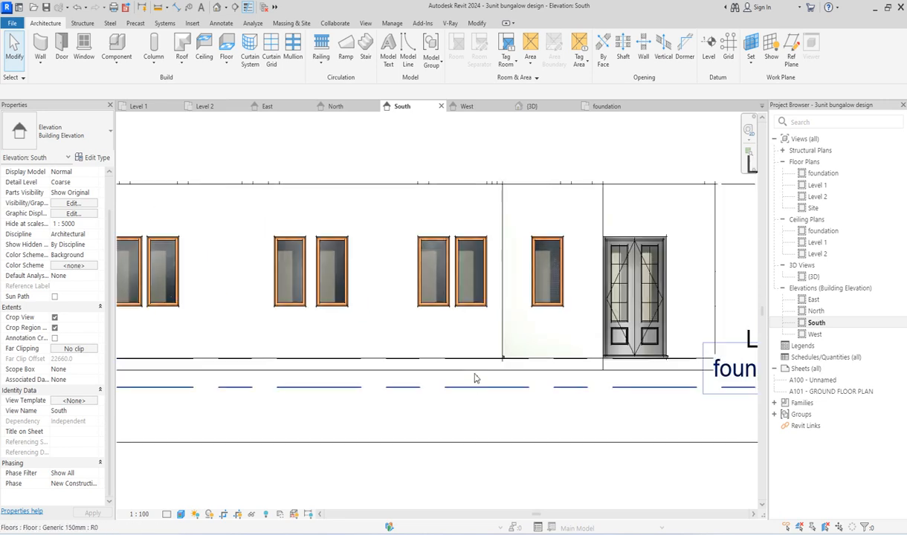
scroll(476, 380, up, 1)
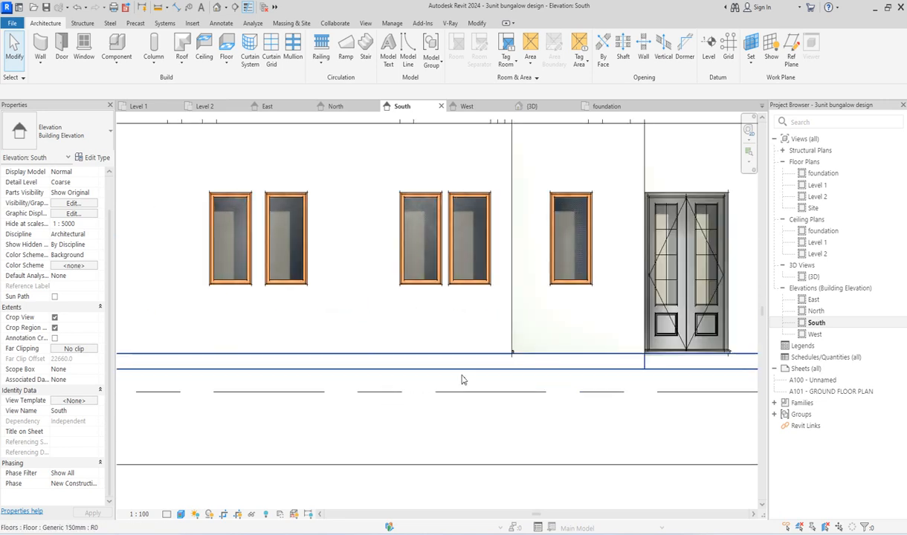
scroll(420, 383, down, 2)
scroll(465, 377, up, 2)
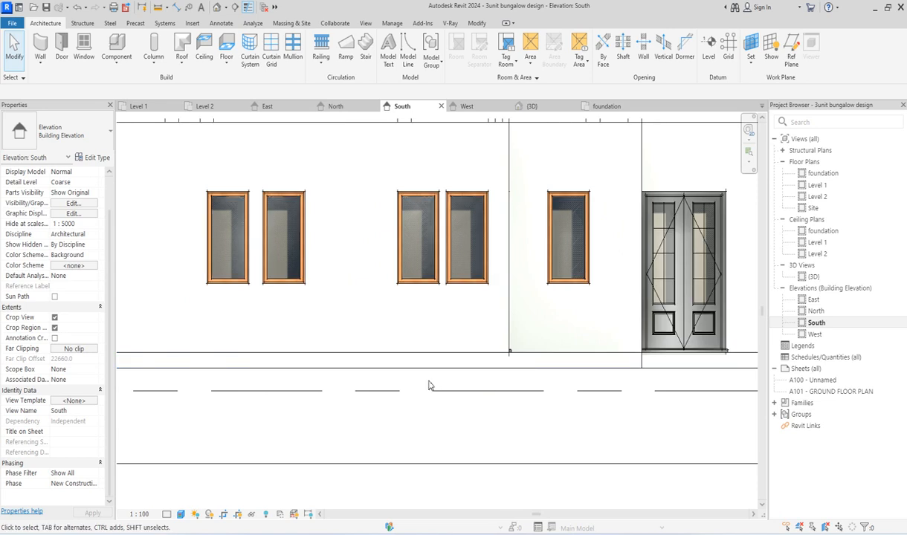
scroll(435, 385, down, 4)
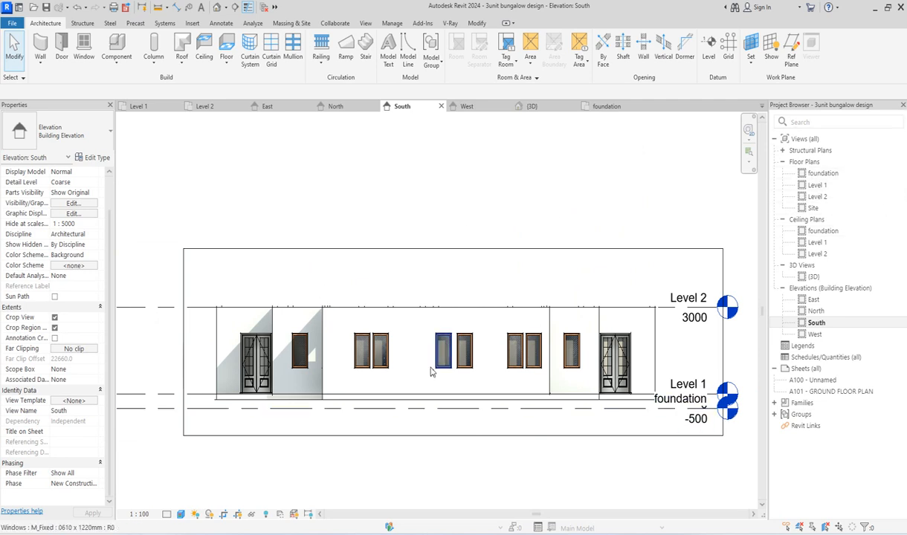
scroll(234, 390, up, 3)
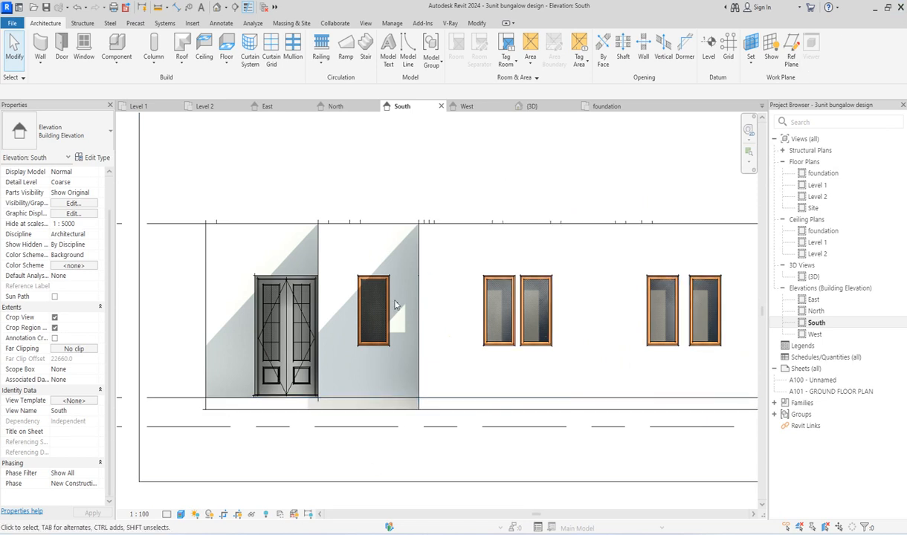
scroll(128, 373, down, 3)
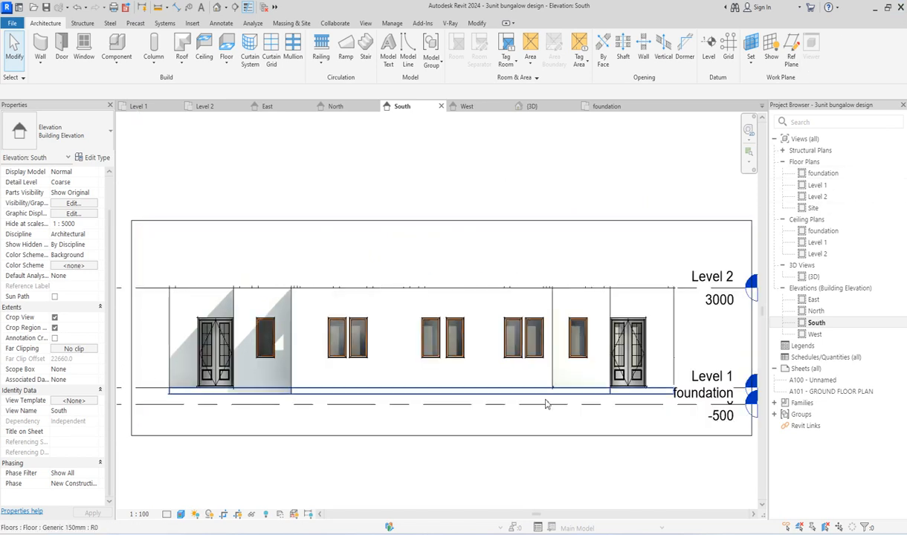
scroll(539, 407, up, 2)
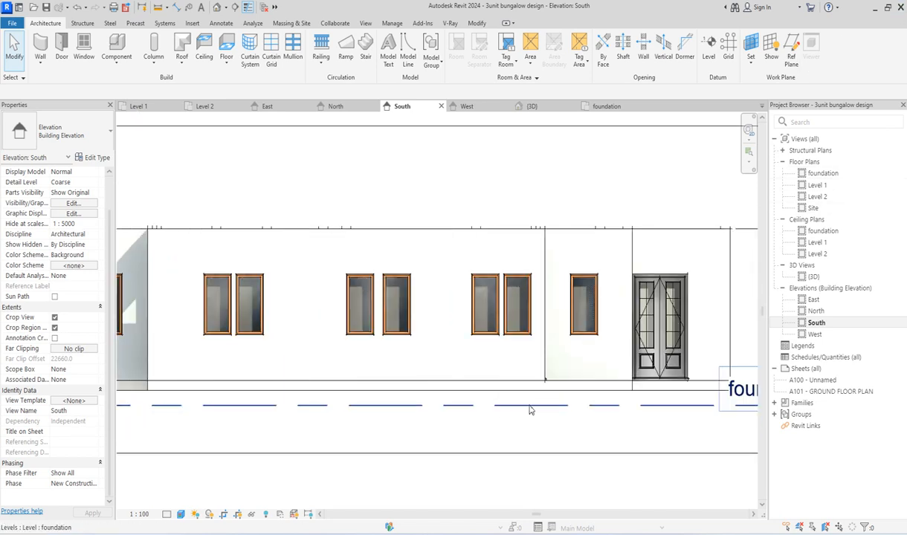
scroll(530, 410, up, 2)
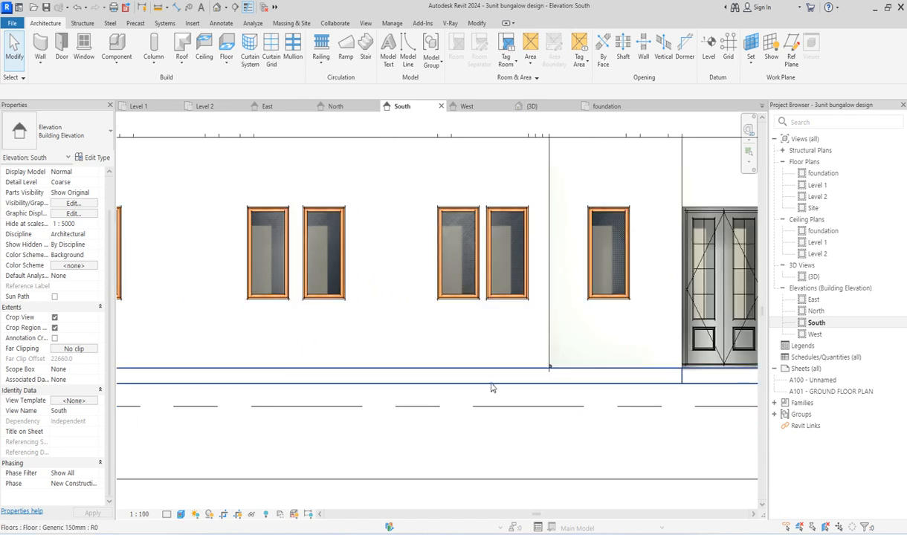
Step: Open the foundation floor plan and paste the copied walls aligned to the foundation level, dismissing the overlap warning
scroll(484, 387, down, 3)
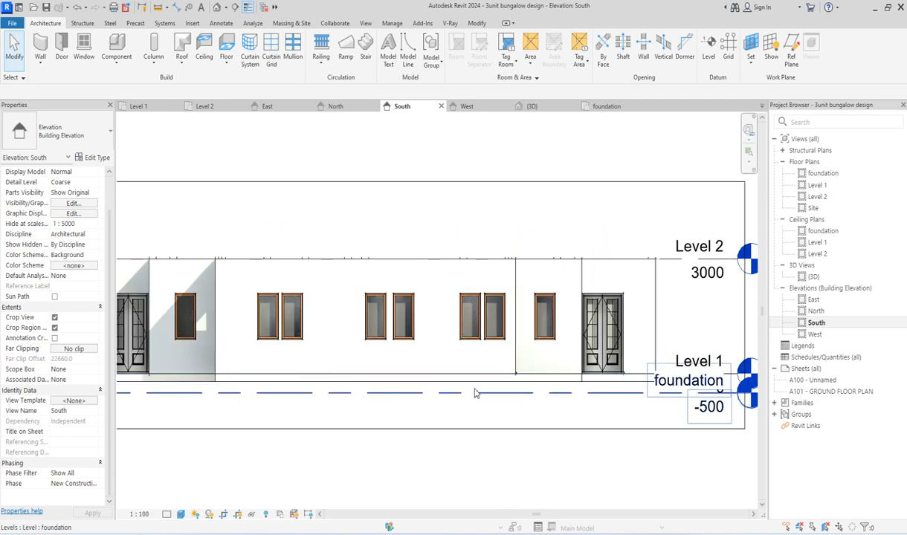
scroll(480, 385, down, 3)
double_click(823, 173)
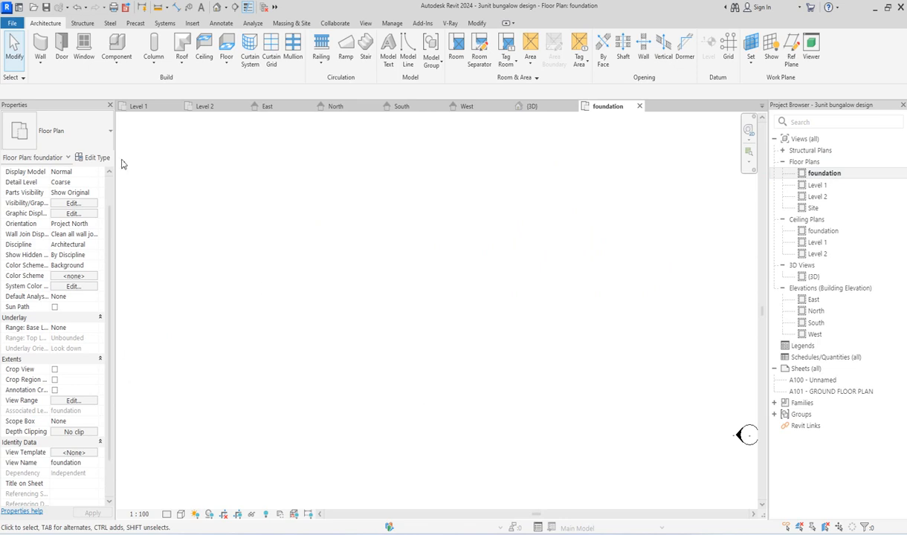
click(481, 24)
click(71, 70)
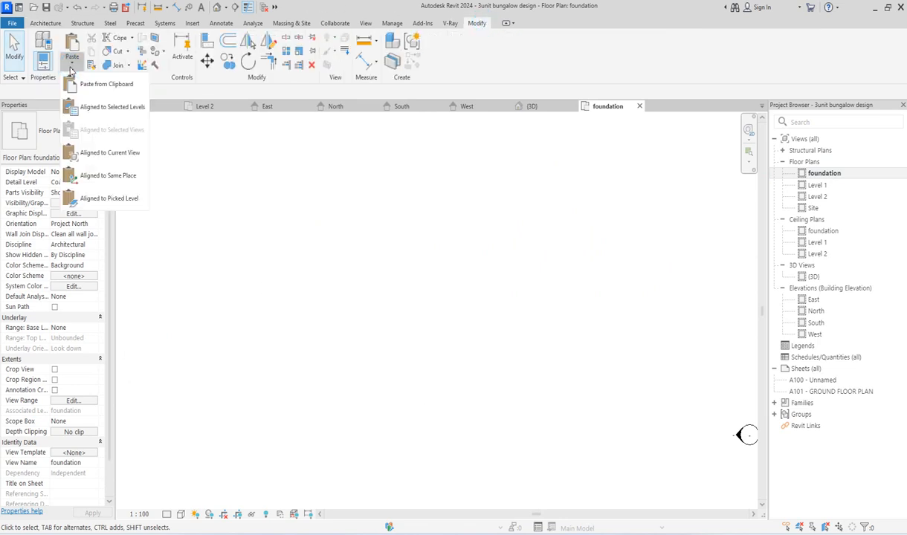
click(113, 109)
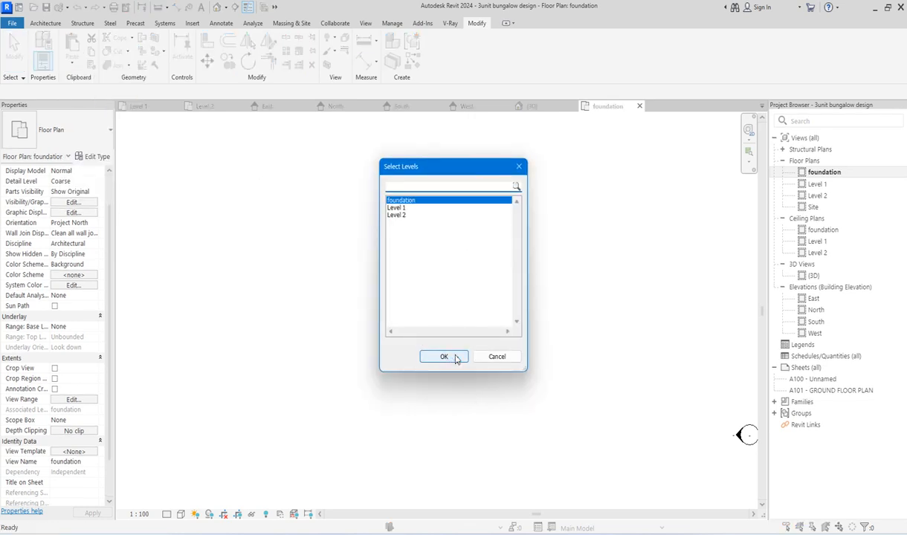
click(444, 357)
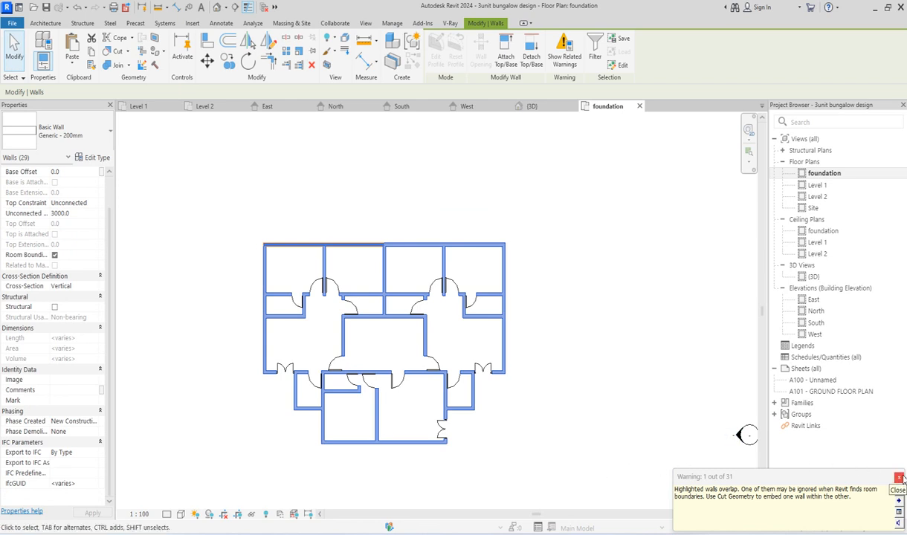
click(899, 478)
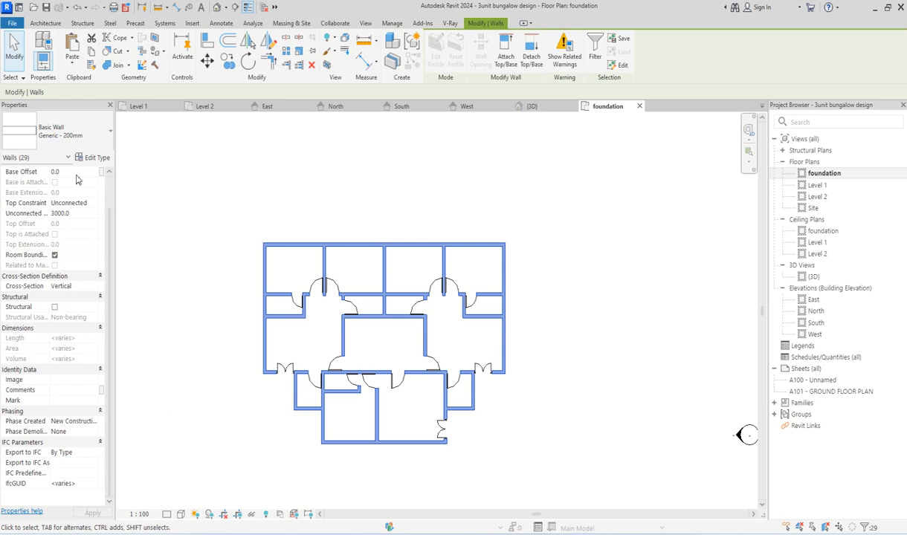
Step: Set the pasted walls' unconnected height to 300 and delete the instances that can't be cut out of them
click(94, 214)
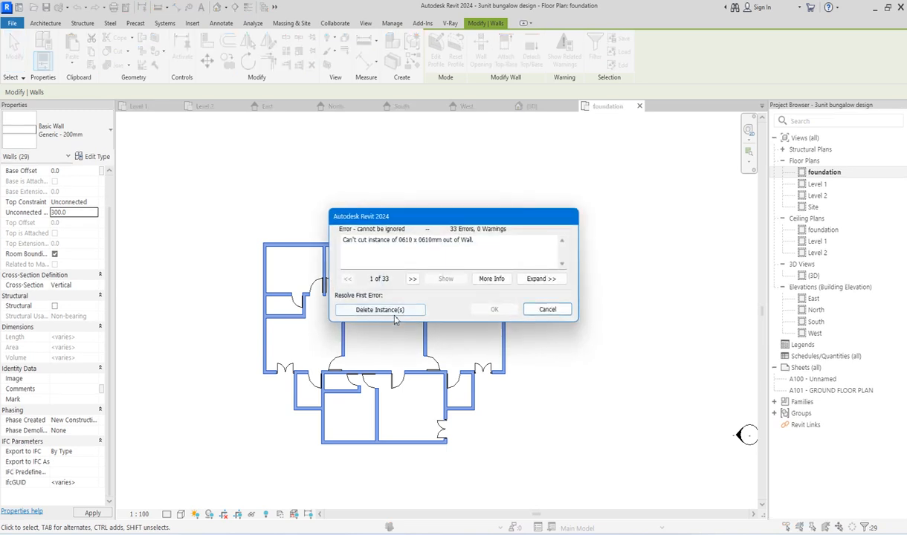
click(396, 312)
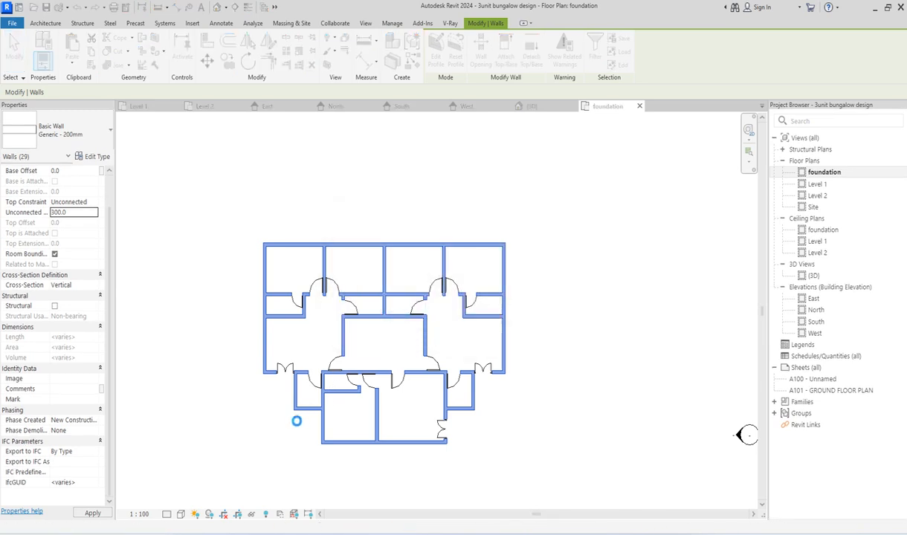
click(235, 420)
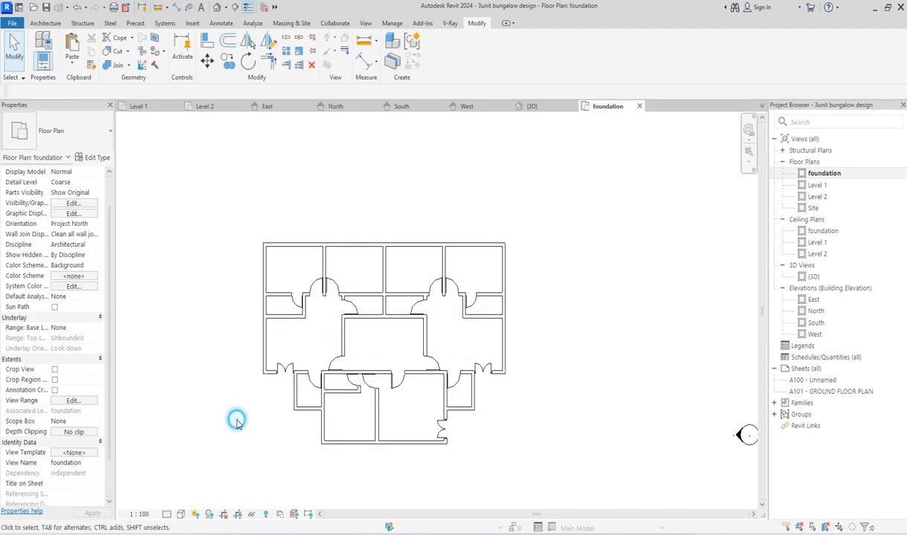
Step: Select all ExtDbl (4) 1810 x 2110mm double doors visible in the foundation plan and delete them
click(284, 368)
right_click(284, 368)
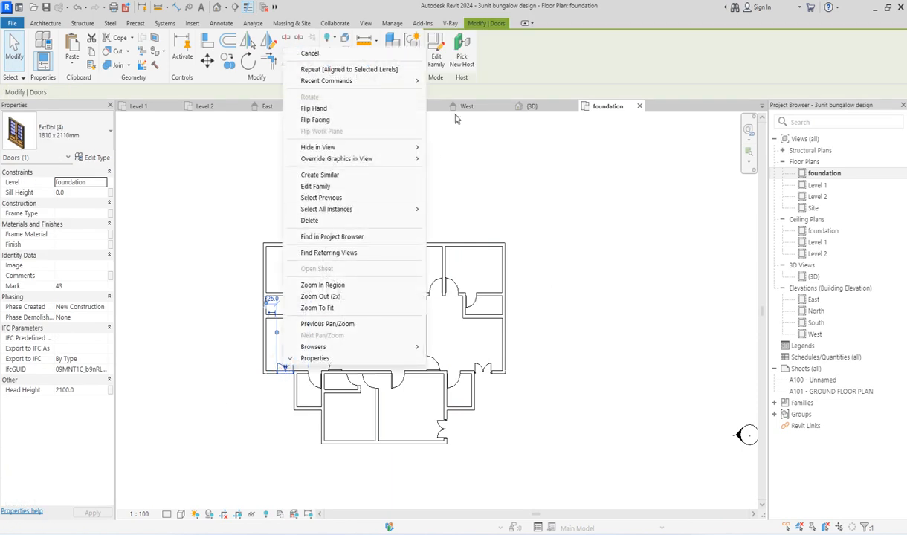
mouse_move(420, 211)
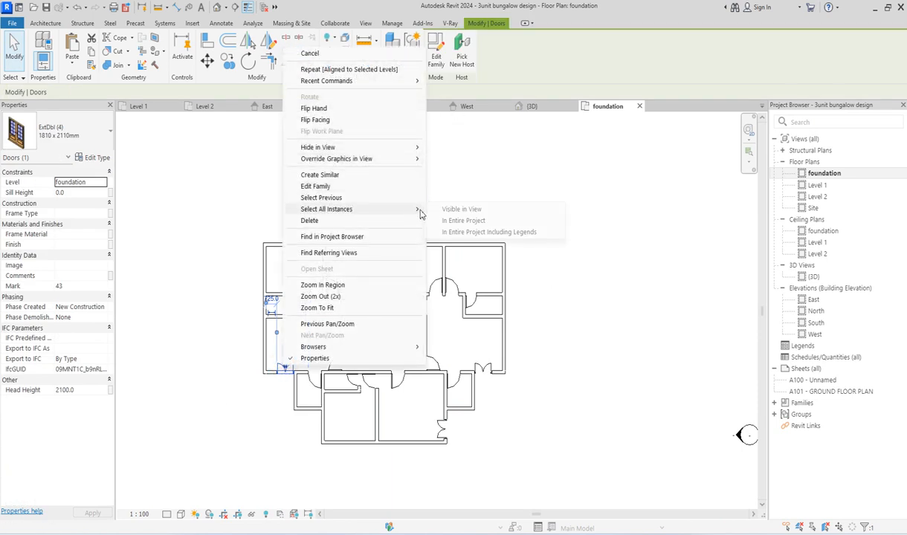
click(461, 209)
click(469, 215)
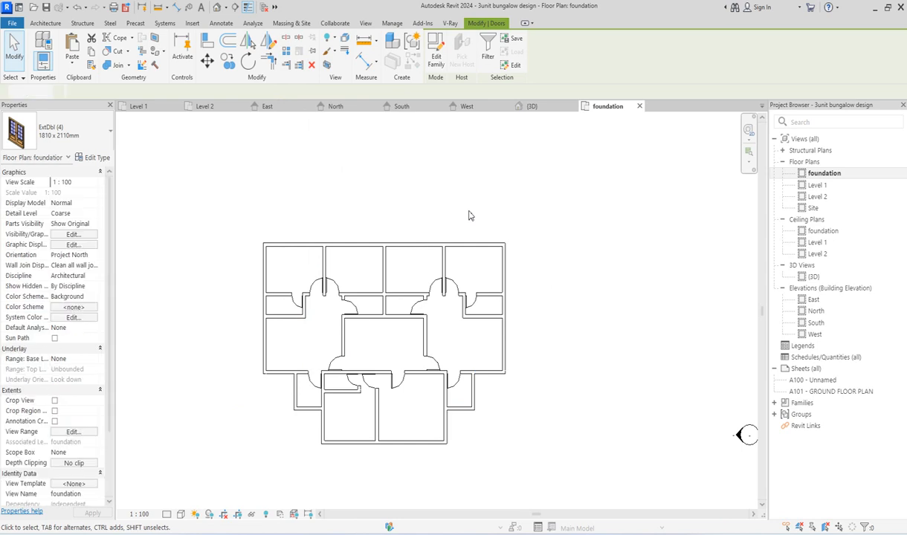
Step: Select all M_Single-Flush 0915 x 2134mm doors visible in the foundation plan and delete them
click(414, 307)
right_click(415, 308)
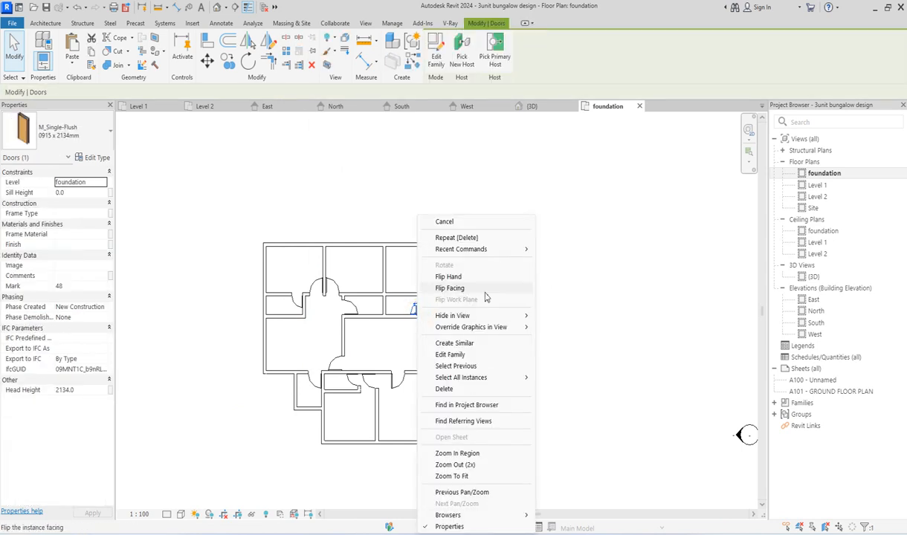
mouse_move(524, 376)
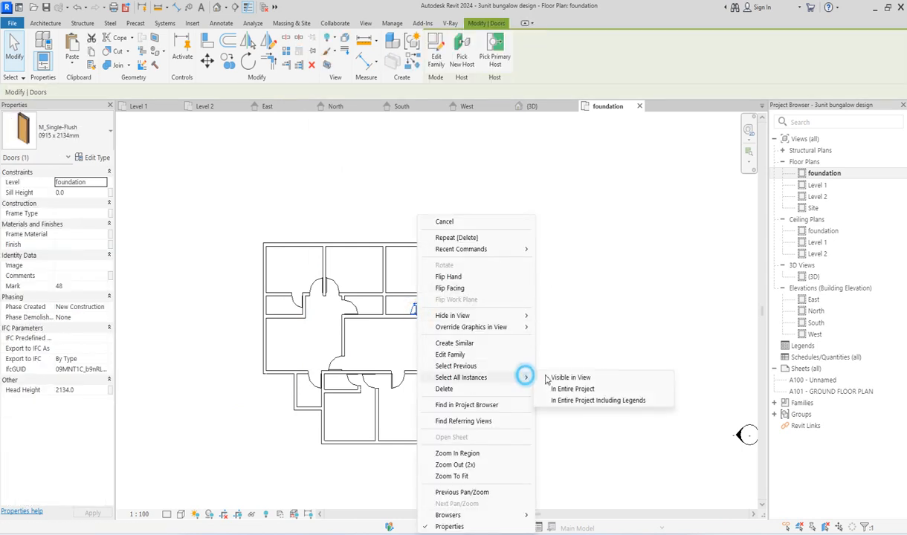
click(585, 378)
key(Delete)
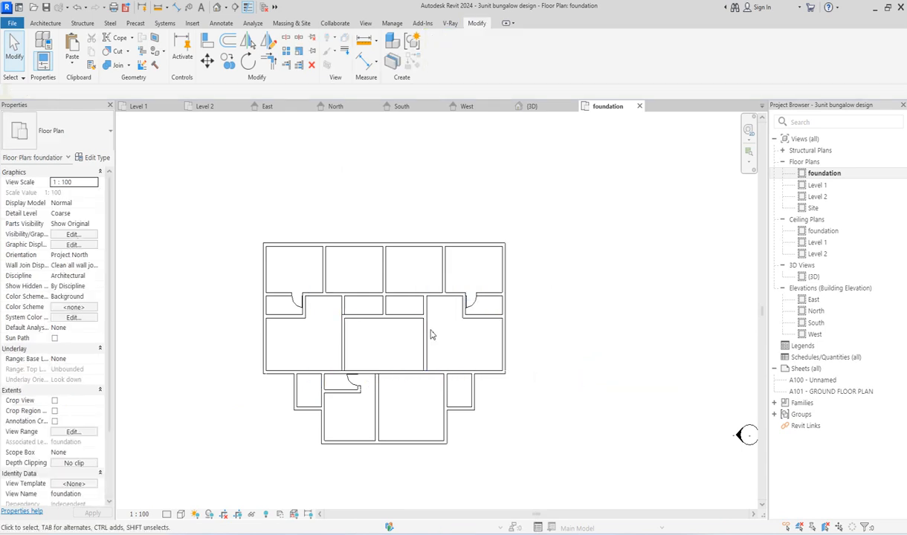
Step: Select all M_Single-Flush toi doors visible in the foundation plan and delete them
click(474, 307)
right_click(478, 310)
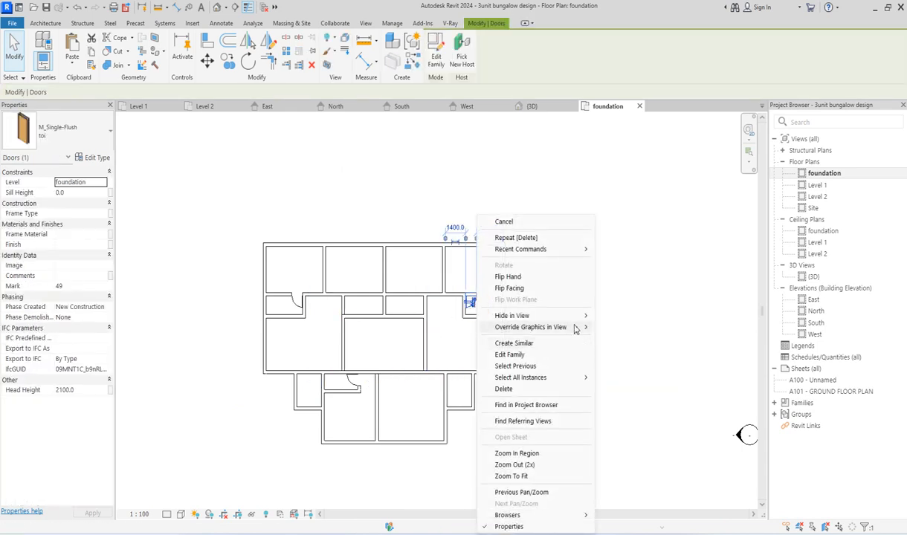
mouse_move(579, 377)
click(622, 377)
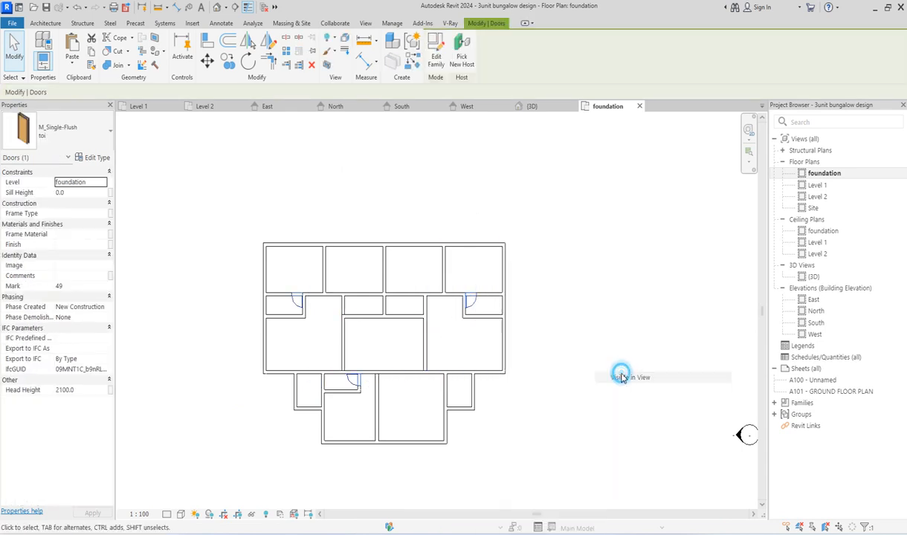
click(622, 379)
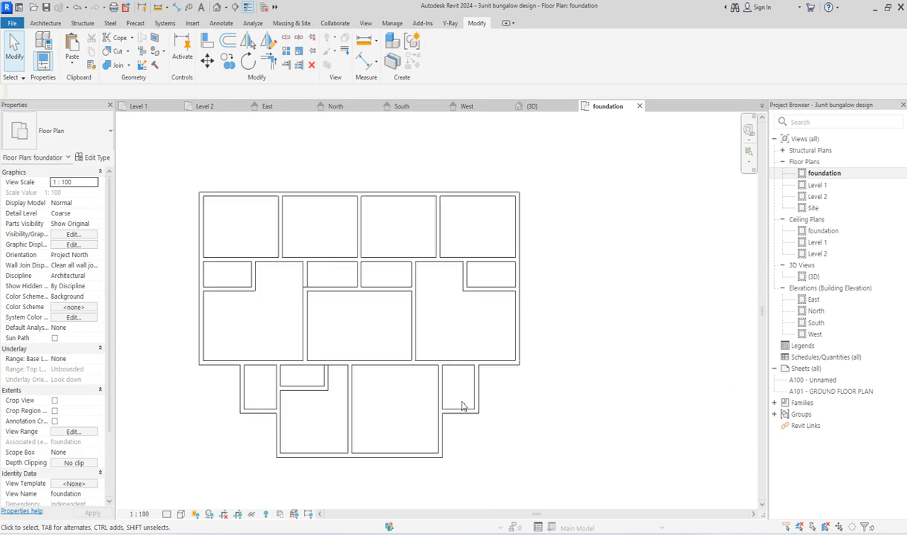
scroll(462, 402, up, 1)
scroll(426, 439, down, 3)
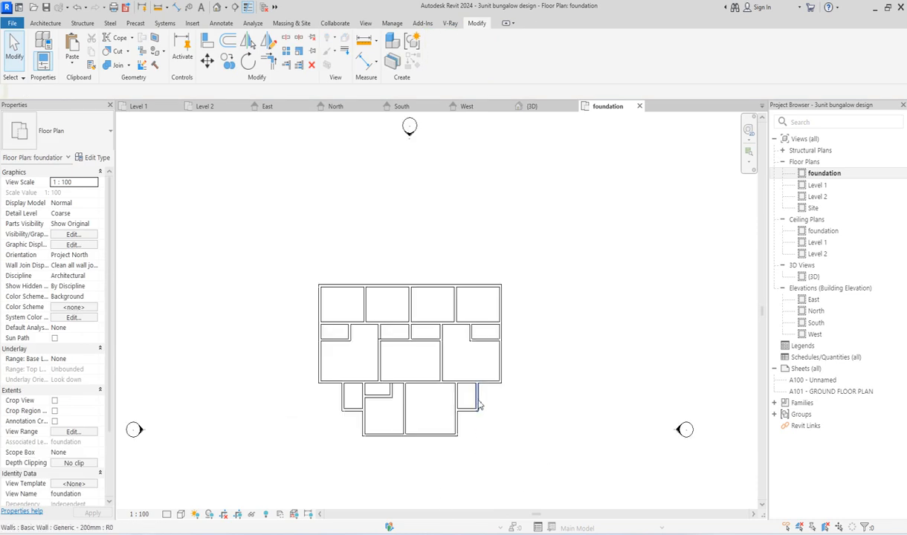
scroll(375, 457, up, 1)
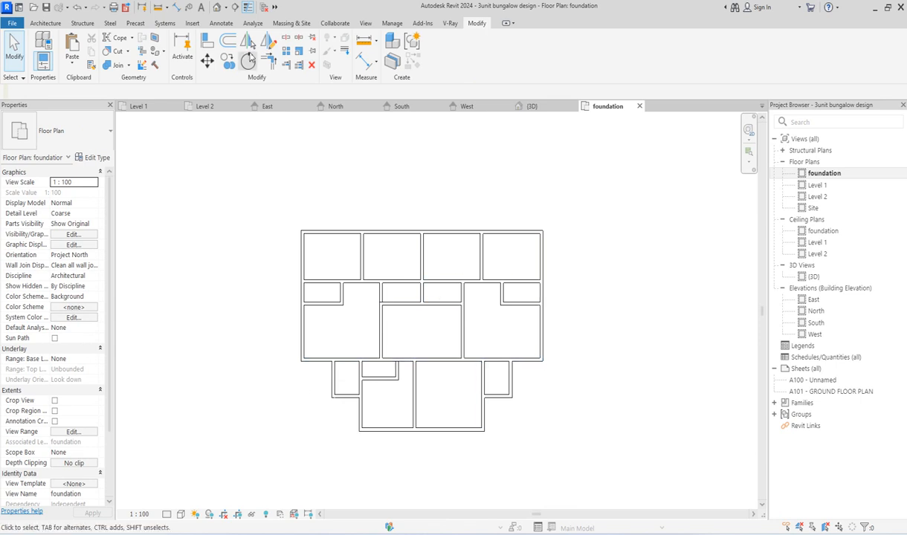
Step: In the 3D view, trim/extend the foundation walls to corners under the front-left porch and the porch on the front-right side
double_click(813, 276)
scroll(405, 453, up, 2)
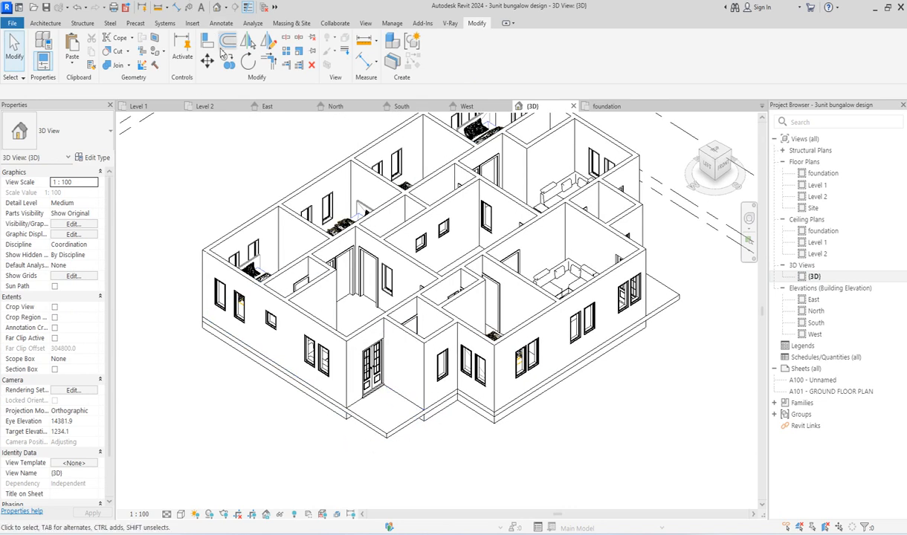
click(267, 61)
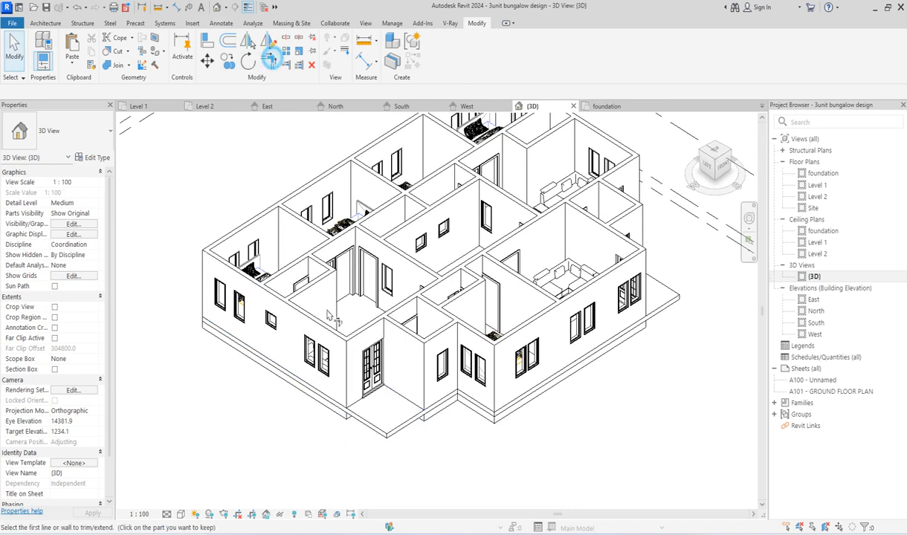
click(325, 415)
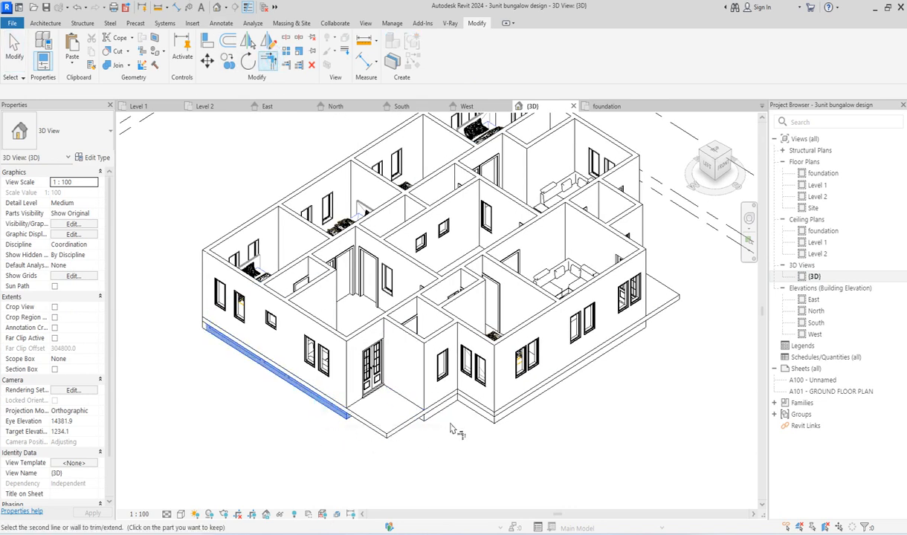
click(423, 398)
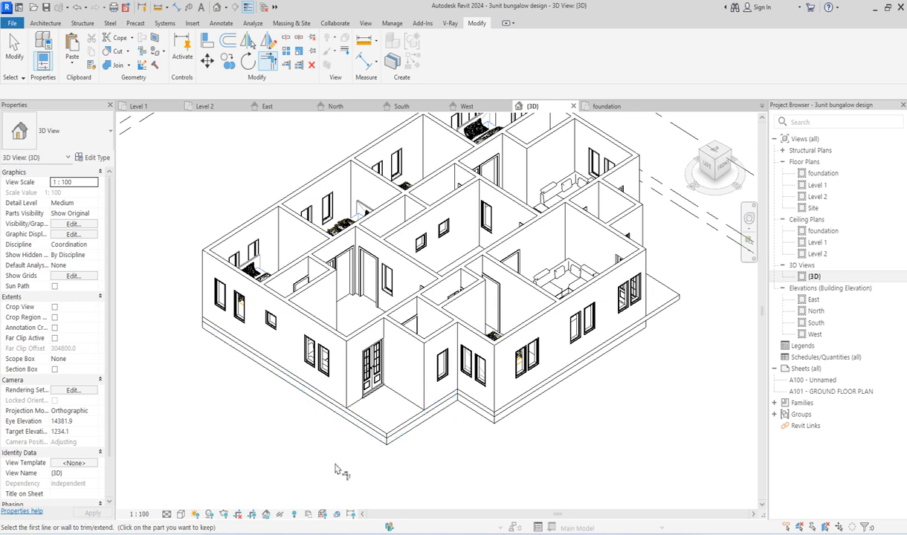
click(732, 154)
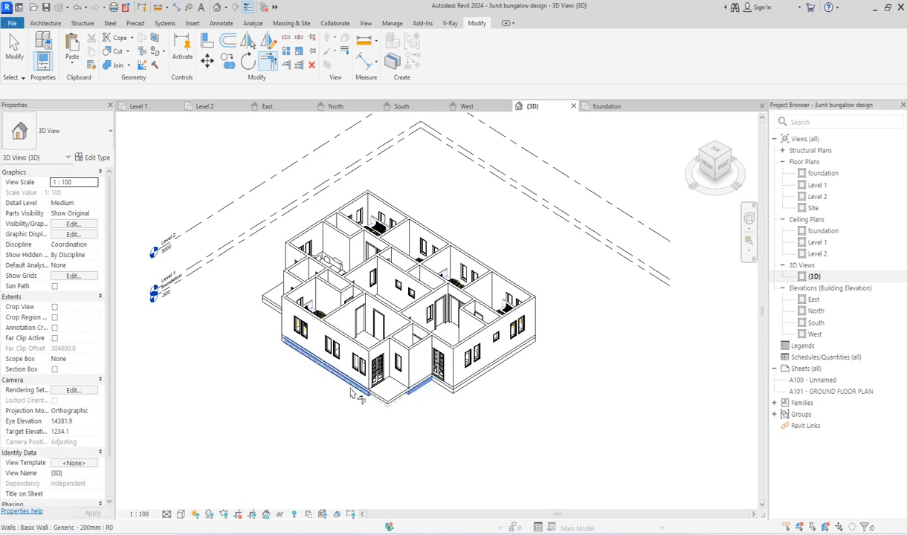
scroll(391, 355, up, 2)
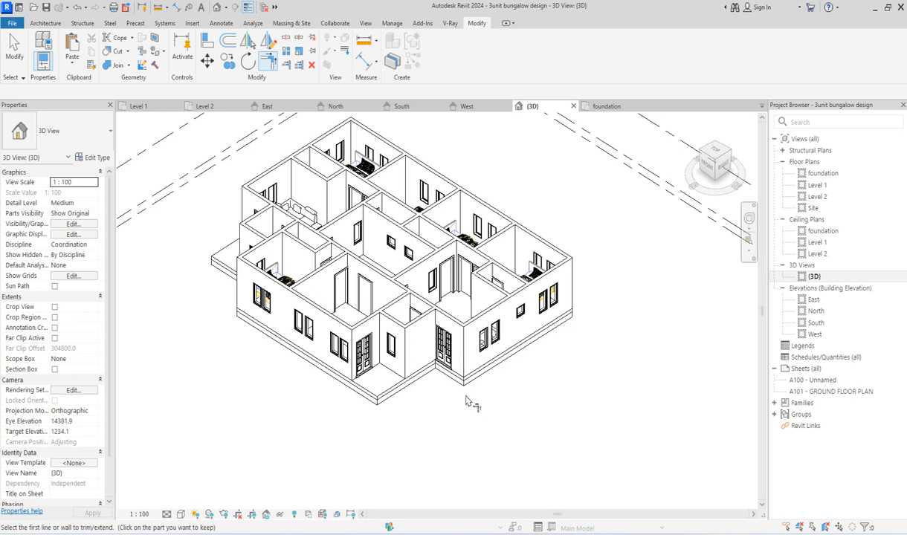
Step: In the foundation floor plan, trim/extend the short horizontal wall near the lower-right room and the right outer wall to a corner
double_click(822, 173)
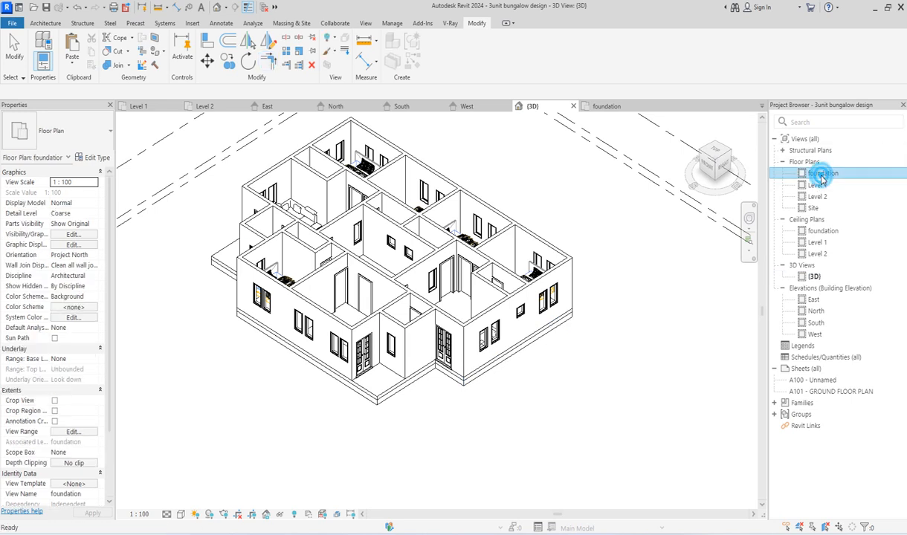
click(269, 61)
click(504, 394)
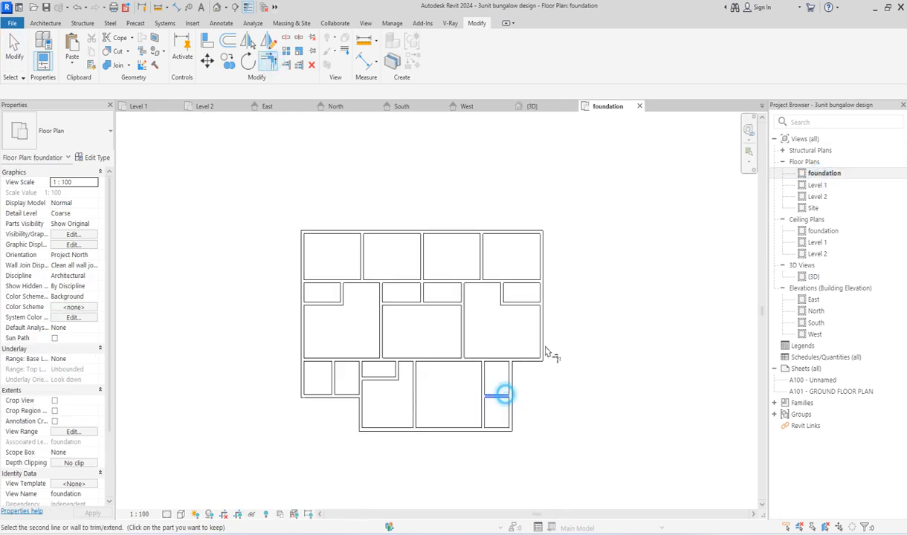
click(542, 327)
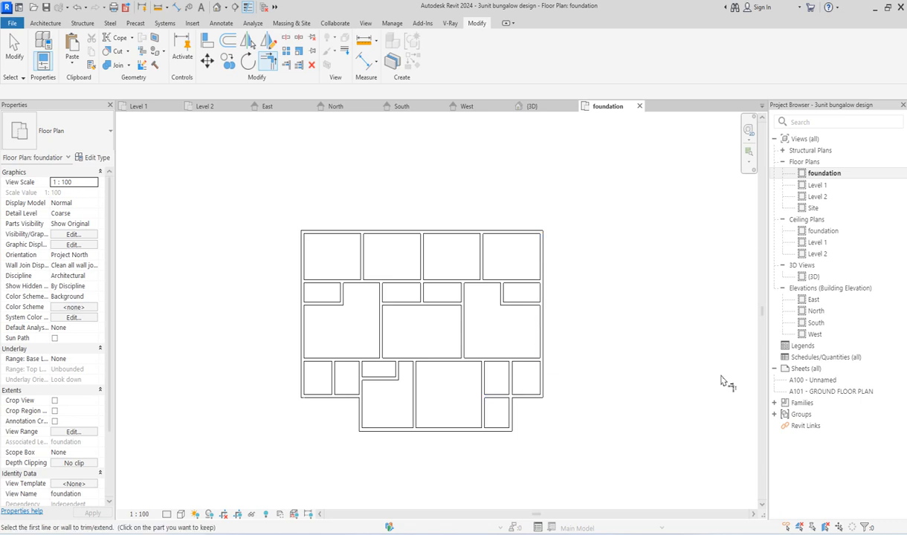
Step: In the 3D view, edit the floor slab boundary, aligning its edge with the outer foundation wall face to cover the front-right porch
double_click(813, 278)
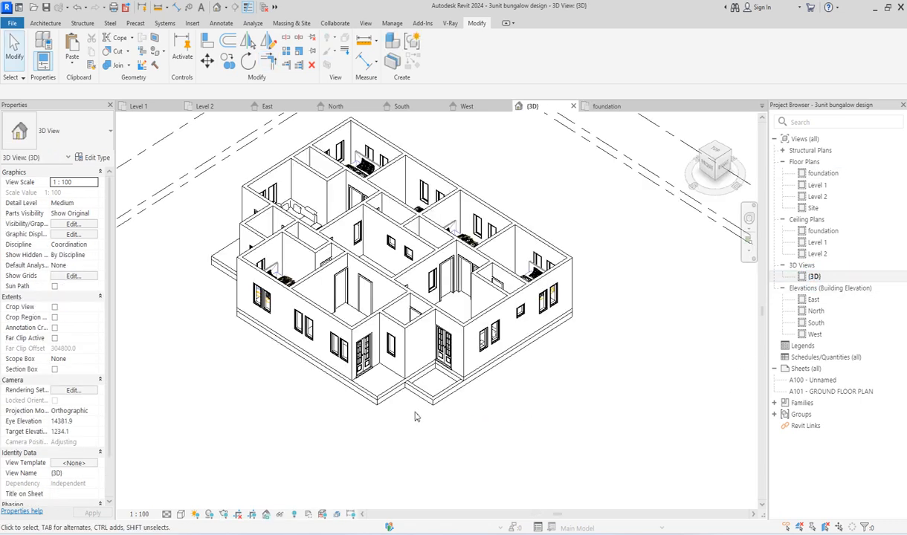
scroll(415, 417, up, 5)
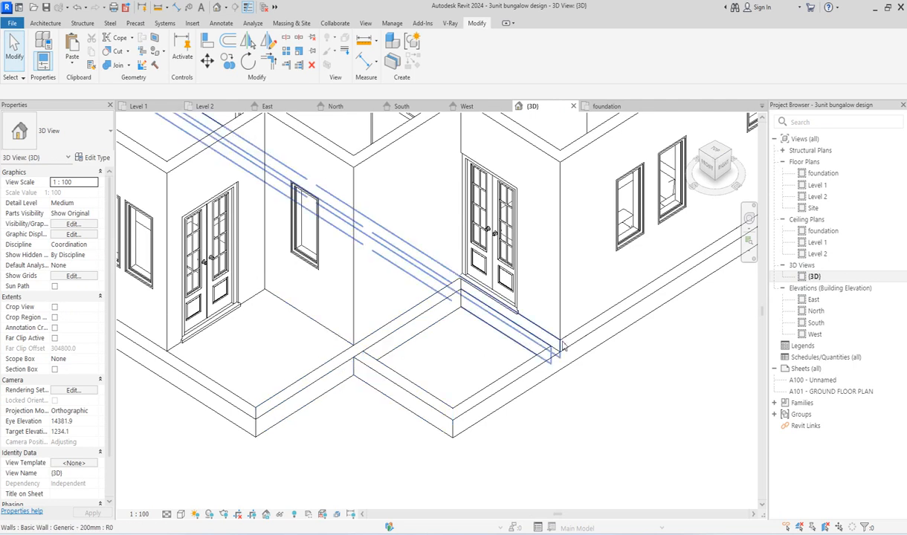
scroll(563, 345, down, 3)
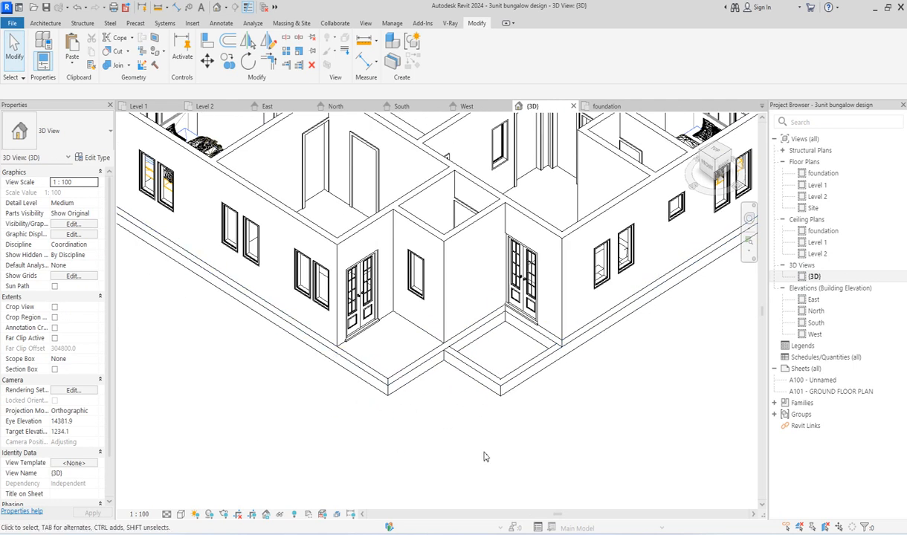
scroll(397, 366, up, 3)
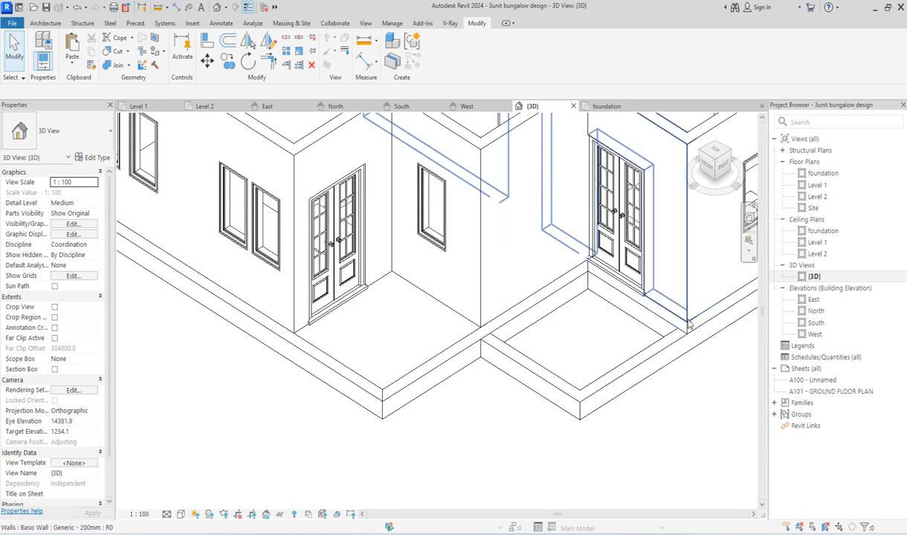
click(640, 348)
scroll(594, 351, down, 2)
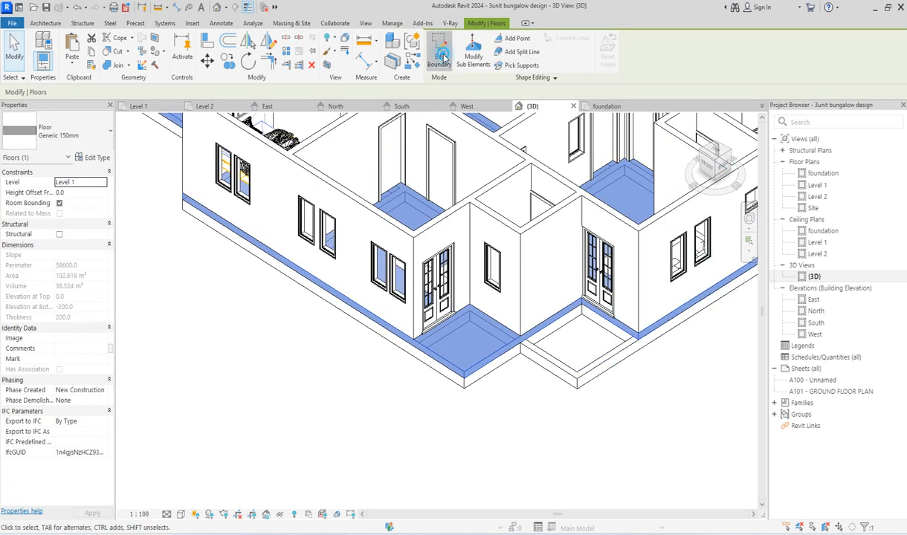
click(441, 57)
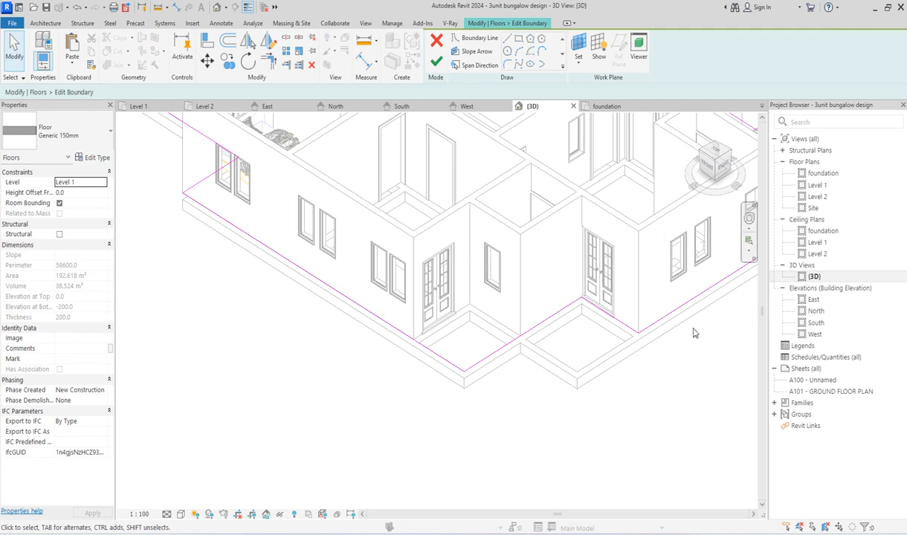
click(209, 41)
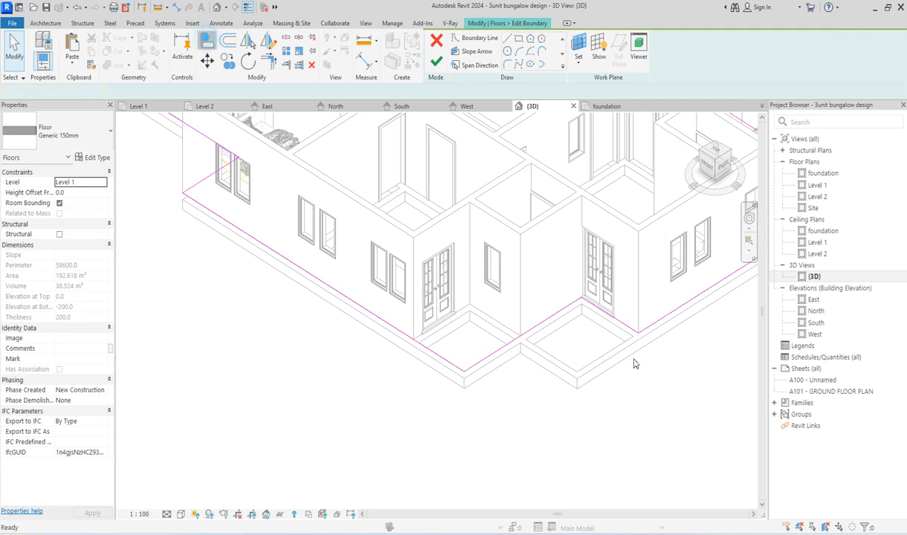
click(554, 374)
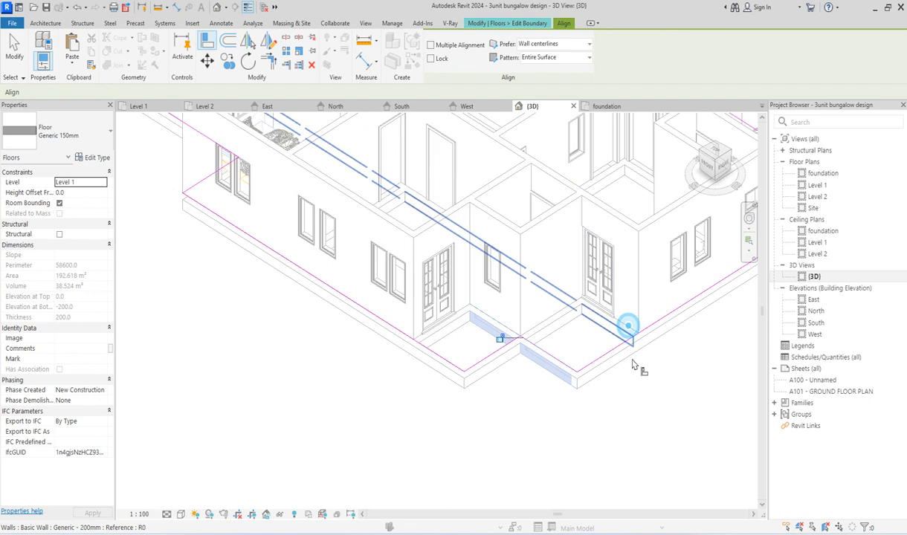
right_click(235, 219)
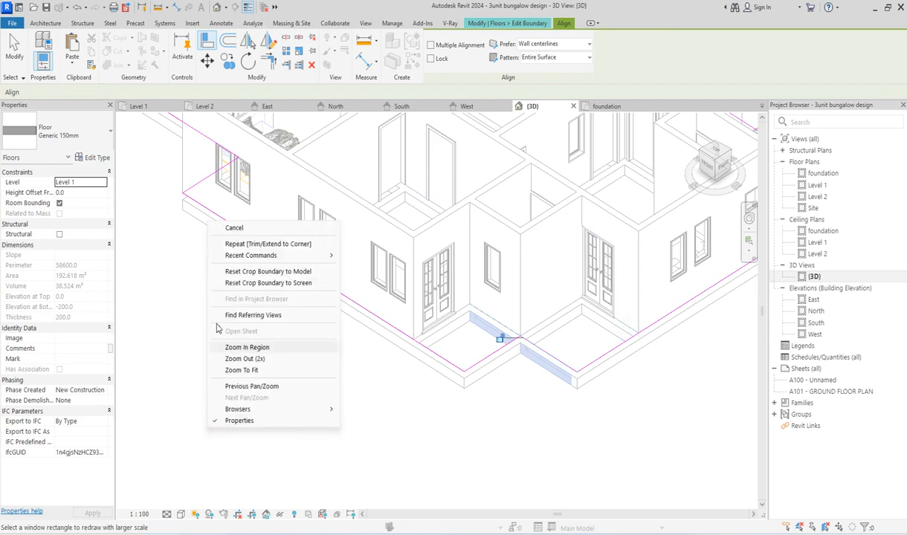
click(242, 223)
right_click(238, 306)
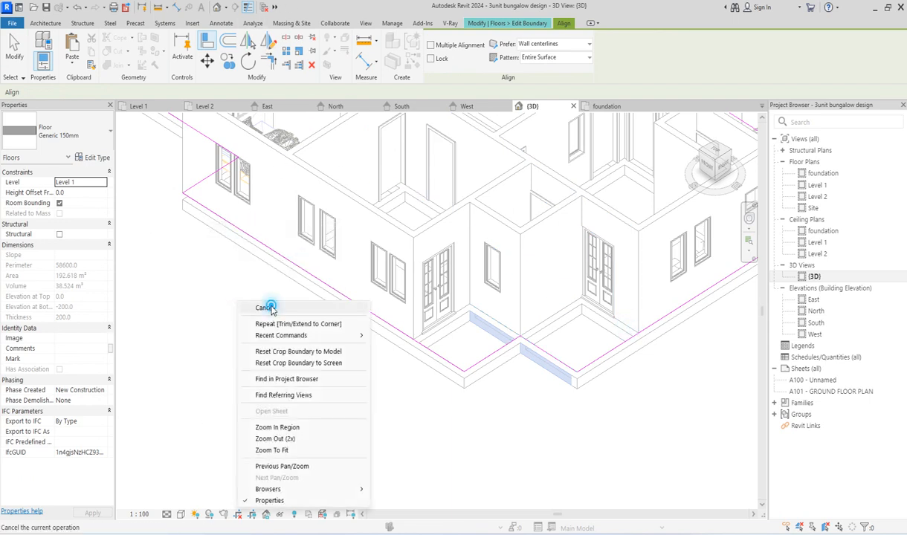
click(242, 304)
click(436, 62)
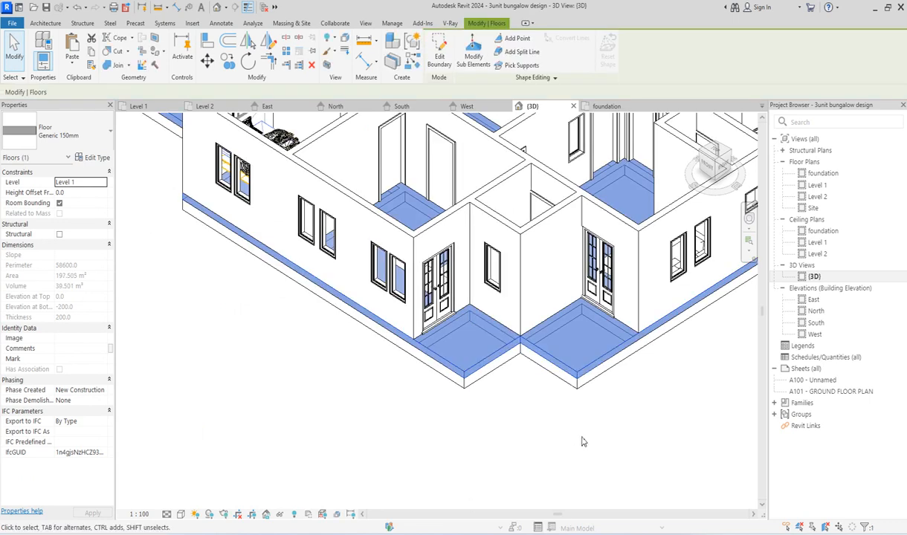
click(581, 439)
scroll(581, 440, down, 5)
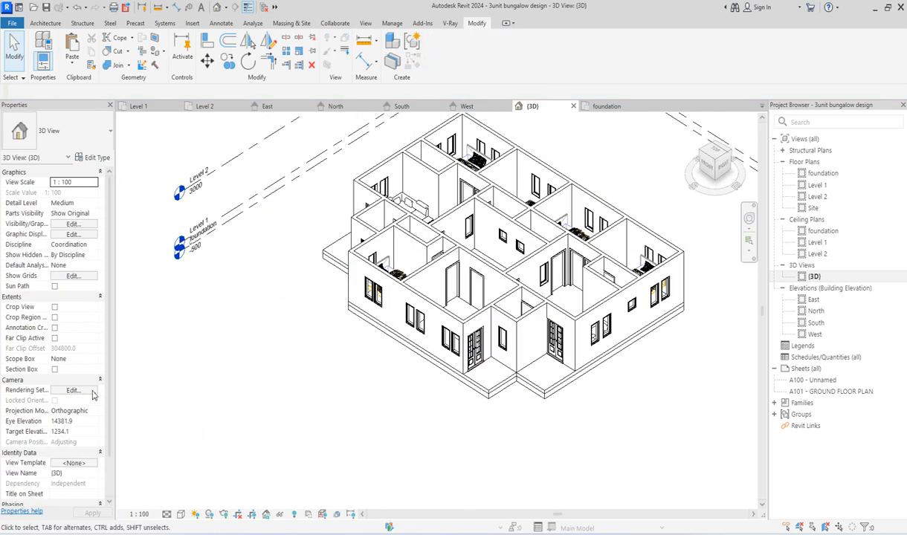
Step: Set the 3D view's visual style to Realistic
click(195, 513)
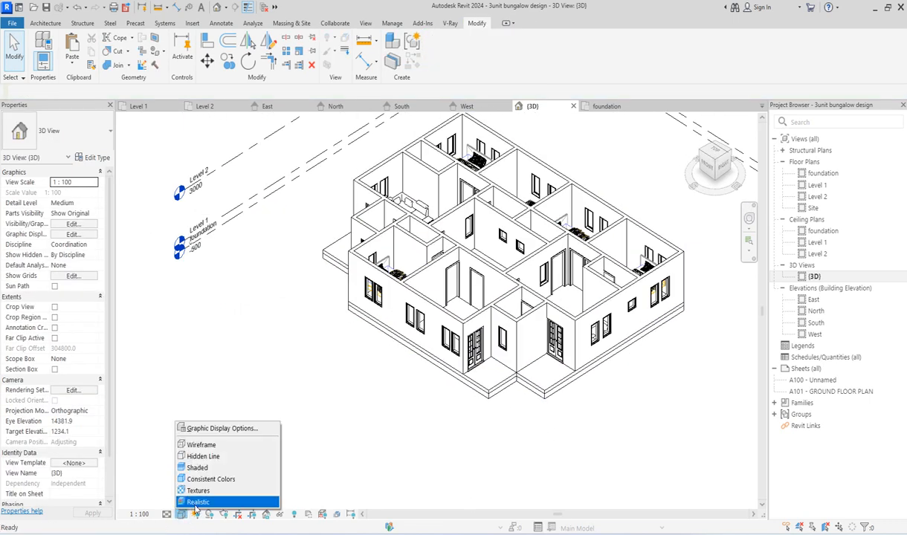
click(199, 502)
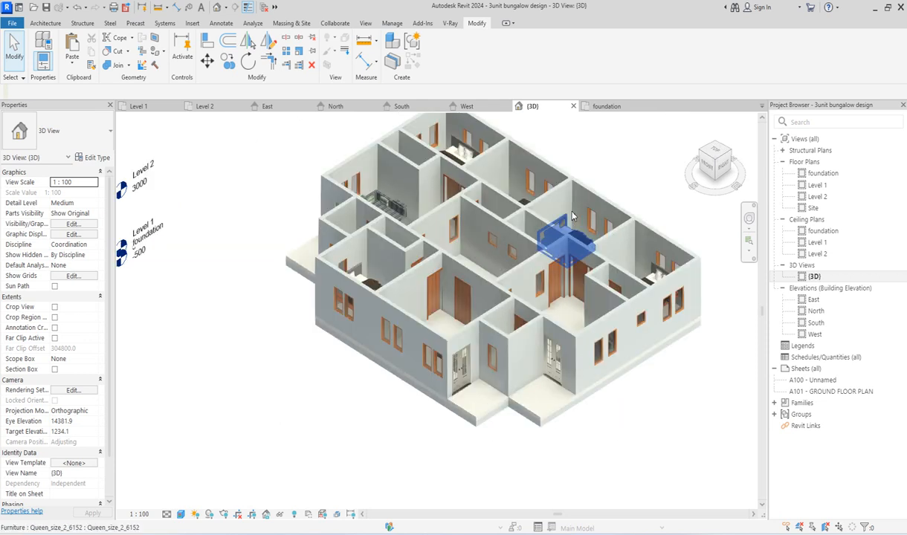
scroll(520, 334, up, 3)
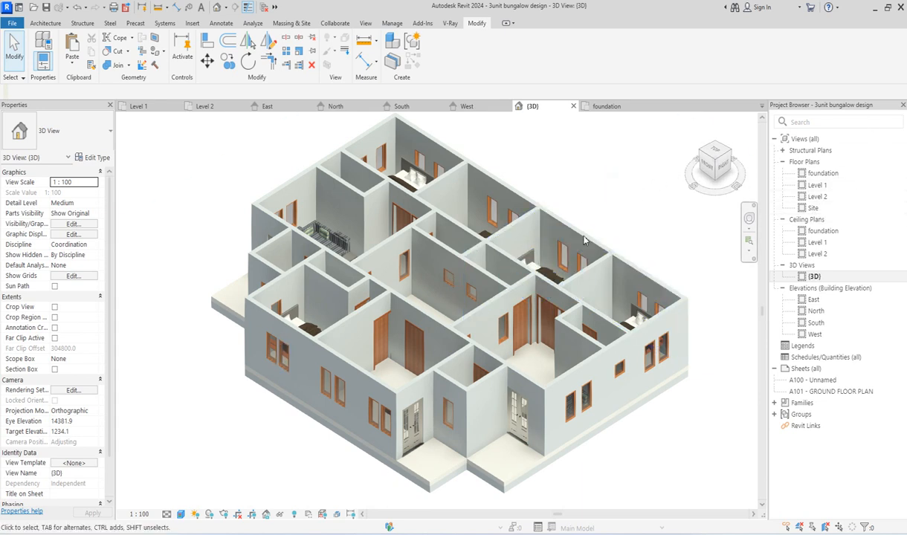
Step: On Level 2, start a roof by footprint and pick boundary lines offset 600 mm outside the rear and left exterior walls
double_click(817, 198)
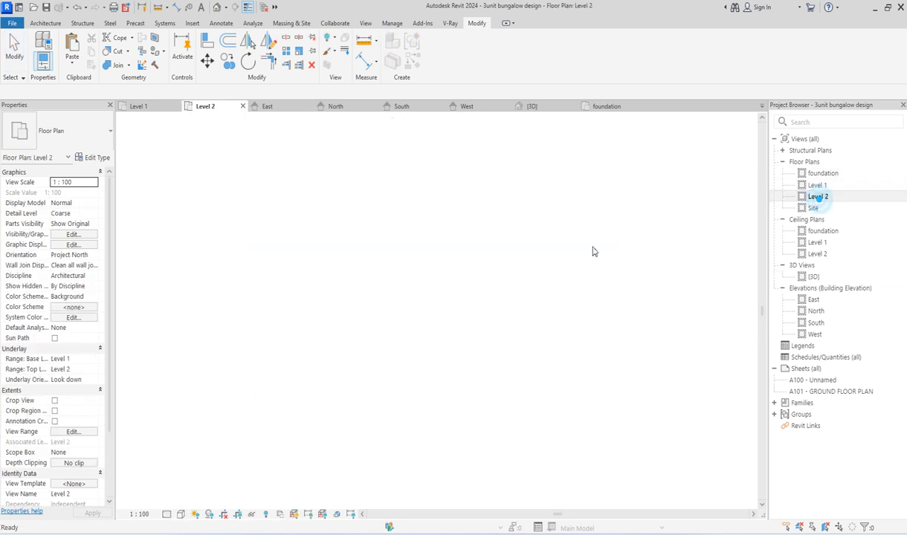
click(44, 24)
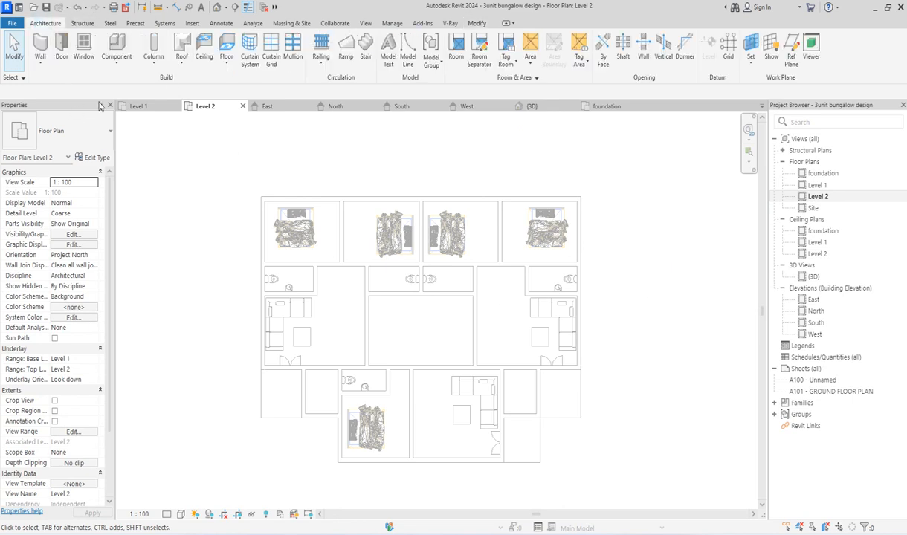
click(181, 53)
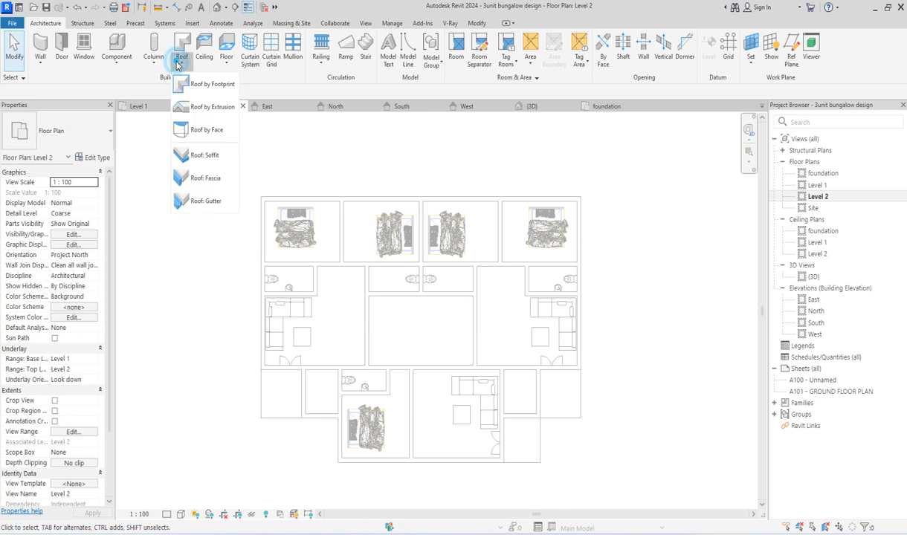
click(206, 85)
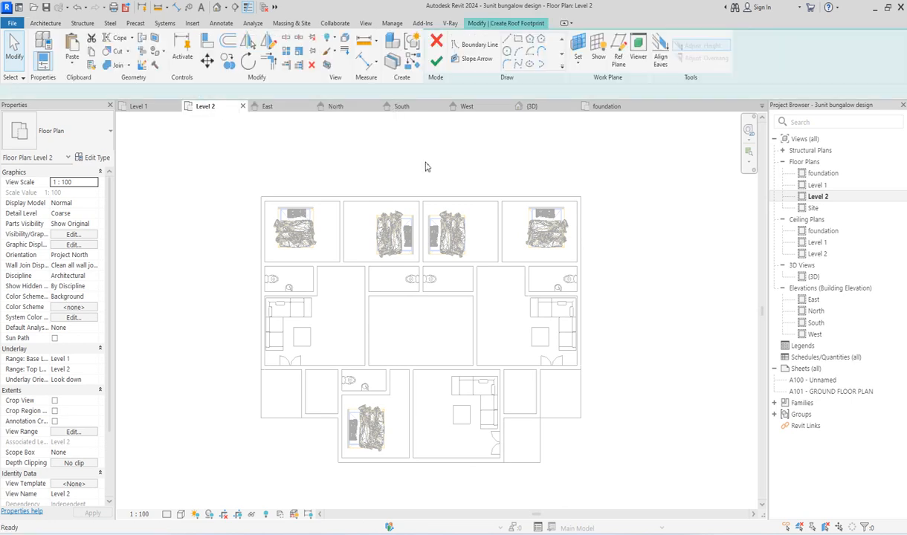
click(563, 68)
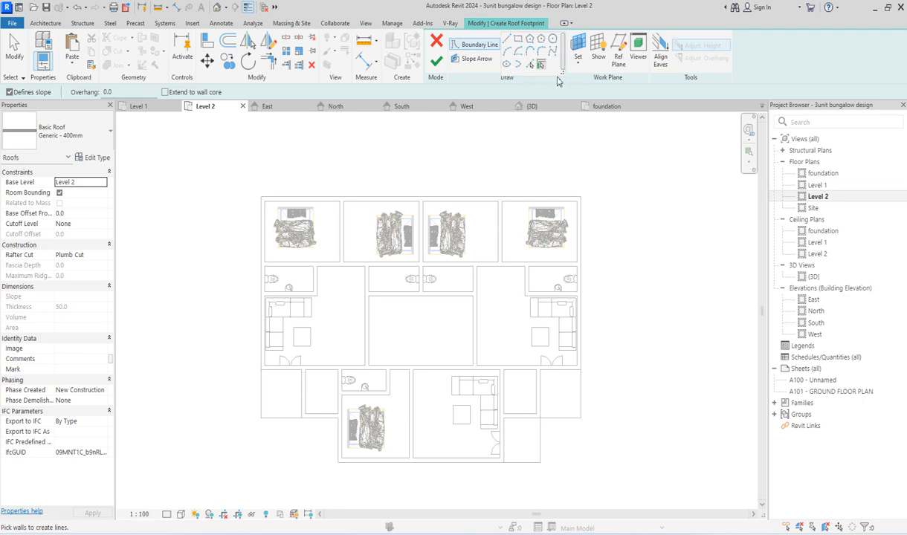
click(529, 64)
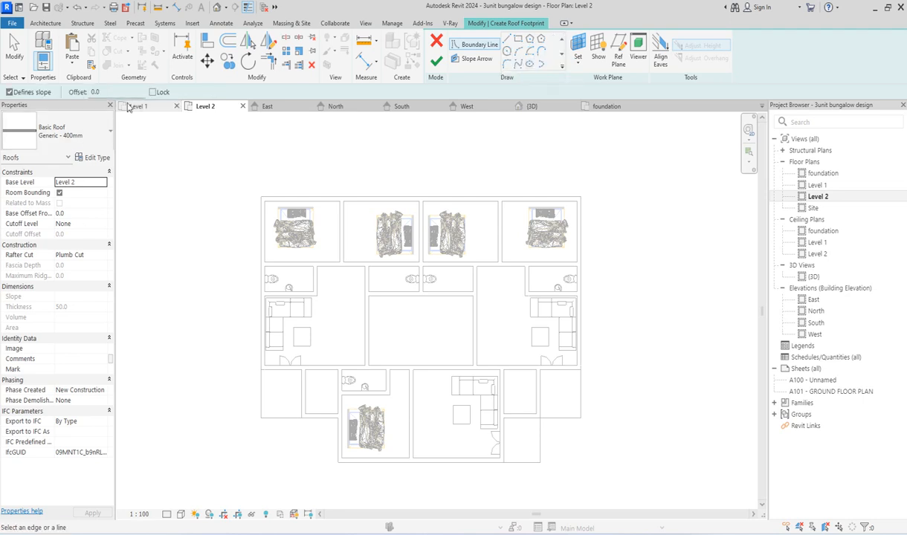
double_click(100, 91)
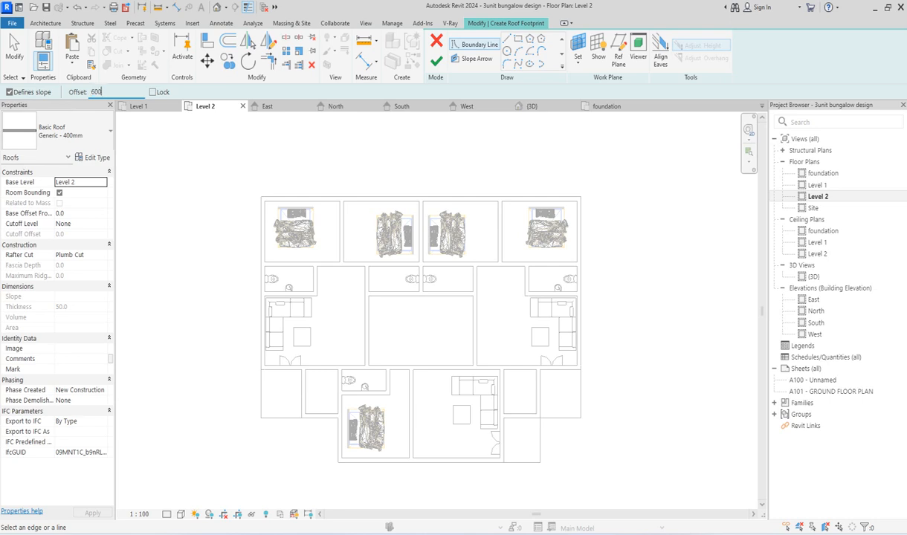
click(347, 195)
click(254, 239)
Step: Pick roof boundary lines with the 600 mm offset along the front-left recess walls and the front exterior wall
scroll(323, 423, up, 1)
click(323, 424)
click(356, 455)
click(376, 474)
scroll(337, 481, down, 3)
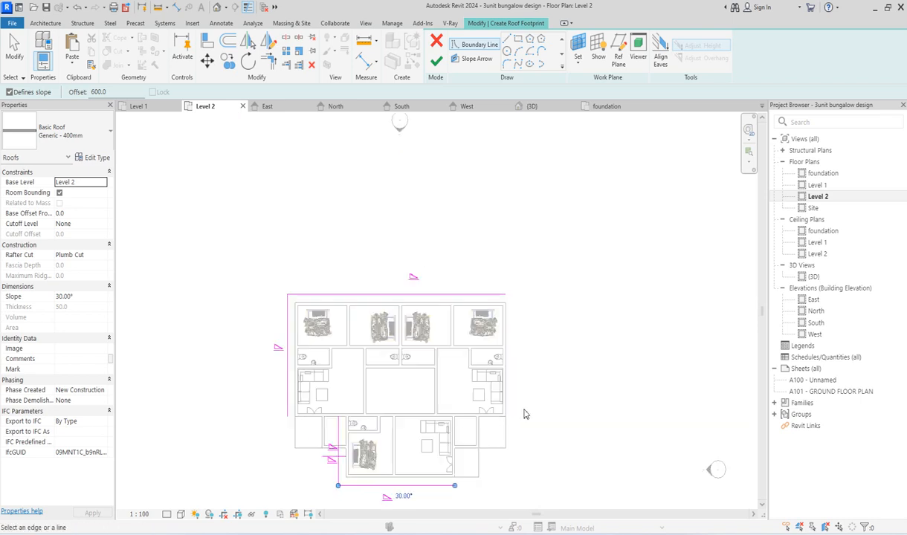
Step: Pick roof boundary lines with the 600 mm offset along the right exterior wall and the front-right recess walls
scroll(509, 429, up, 3)
click(509, 427)
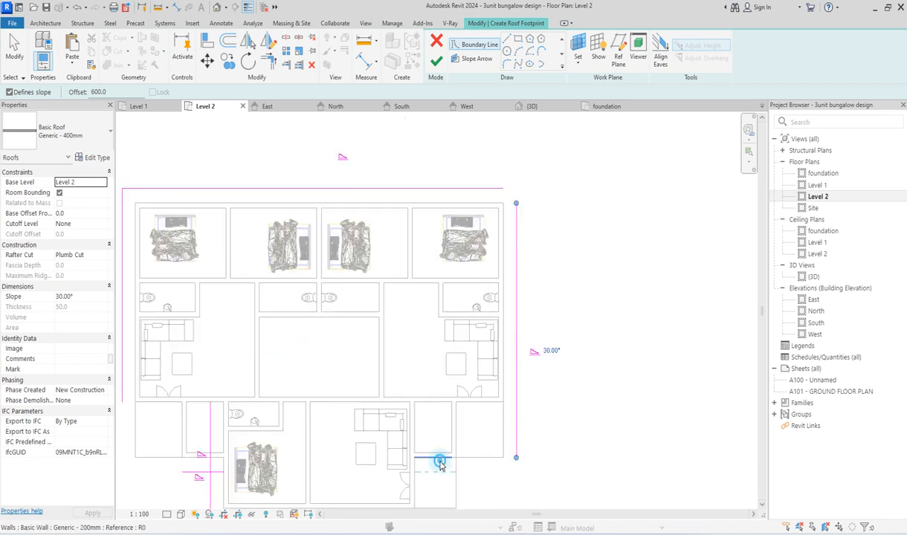
click(438, 459)
scroll(439, 431, down, 4)
scroll(431, 470, up, 6)
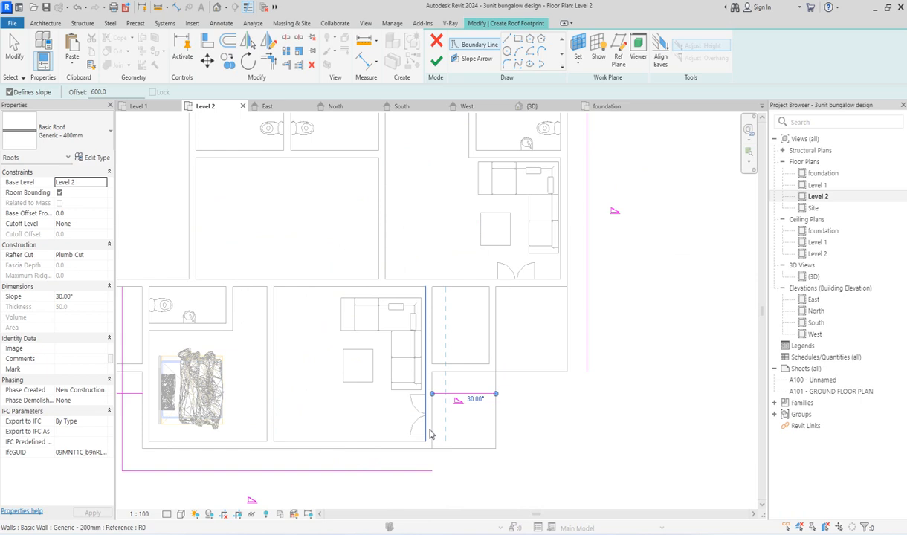
click(438, 429)
Step: Trim/extend the left roof boundary line and the two front-left recess lines to corners
scroll(440, 435, down, 3)
click(271, 61)
click(279, 429)
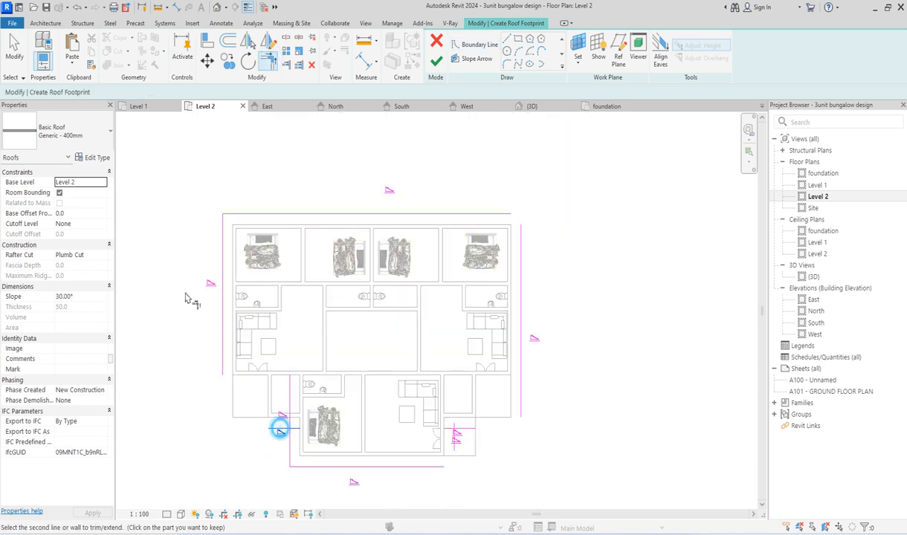
click(224, 356)
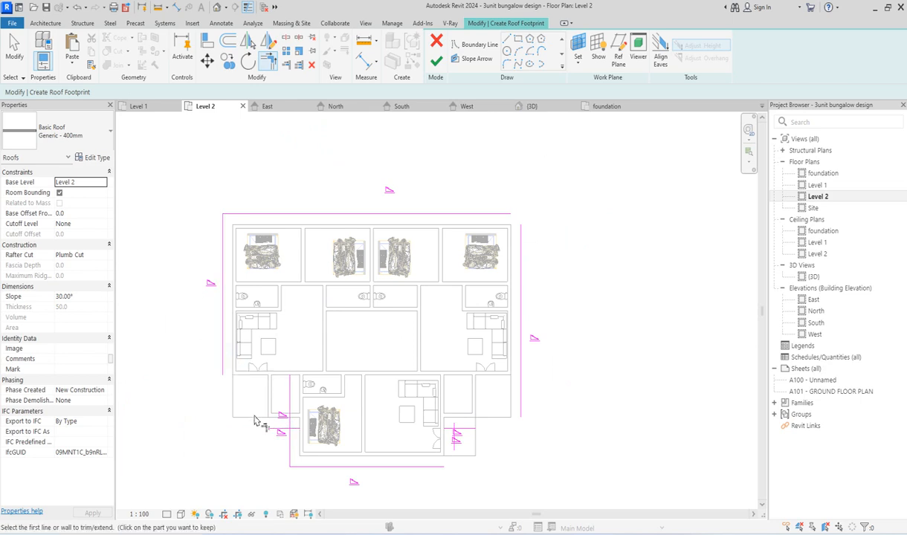
click(224, 367)
click(275, 428)
click(290, 447)
click(279, 428)
Step: Trim/extend the front, front-right recess, right and rear roof boundary lines to corners, closing the outer footprint
click(421, 465)
click(455, 437)
click(457, 432)
click(521, 385)
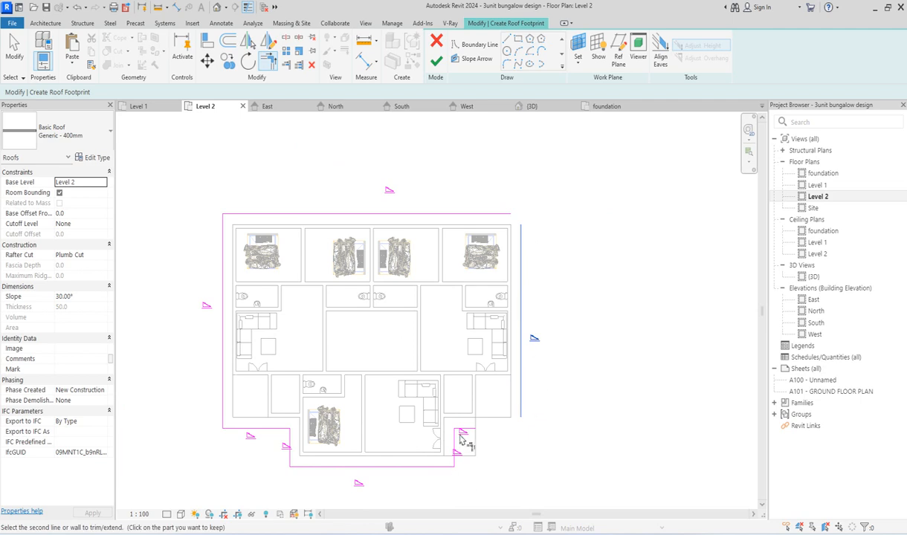
click(491, 429)
click(522, 300)
click(459, 215)
key(Escape)
scroll(342, 377, up, 1)
scroll(348, 310, down, 2)
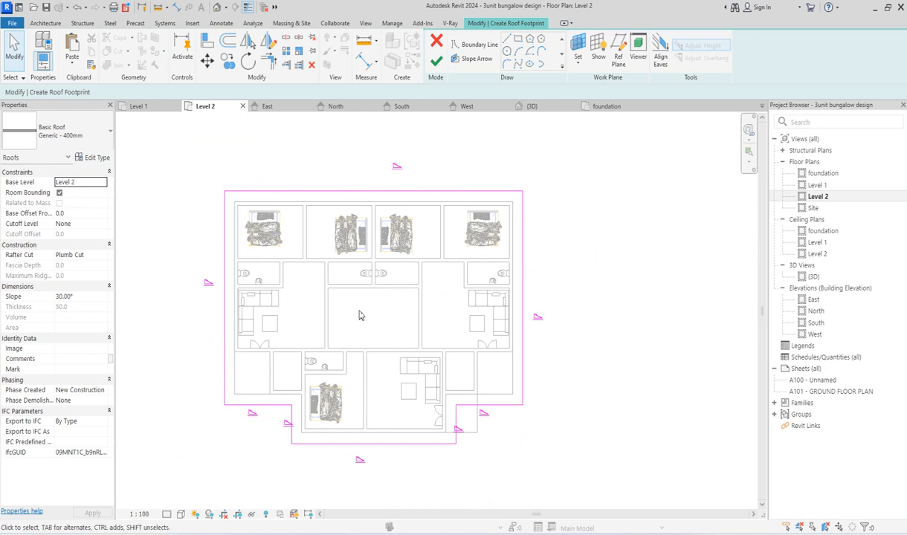
scroll(345, 301, up, 1)
scroll(474, 414, down, 1)
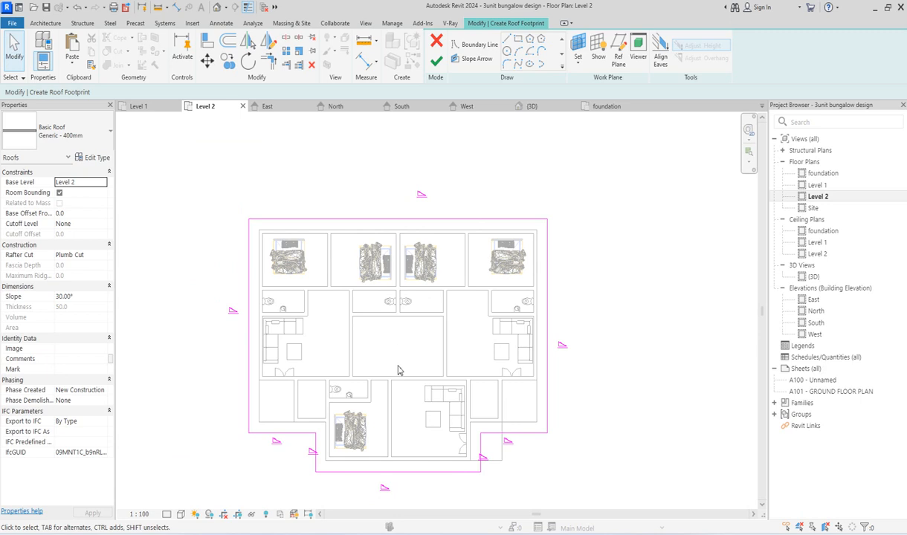
scroll(439, 336, up, 2)
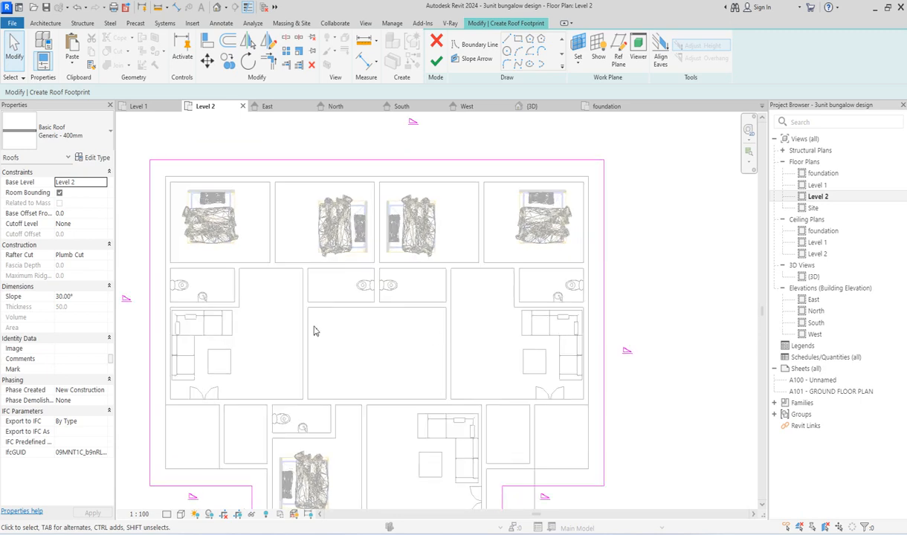
scroll(380, 342, down, 2)
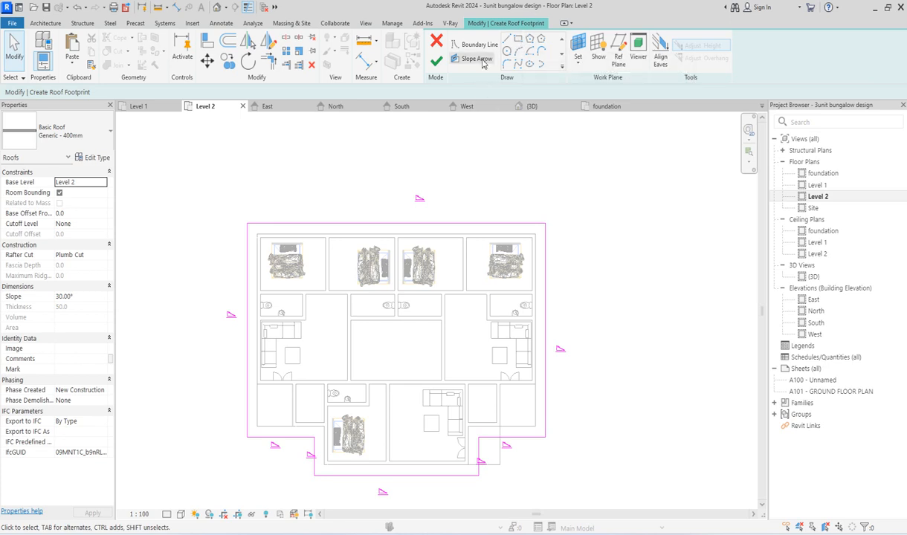
Step: Sketch a rectangular inner roof boundary from the central room's upper-right to lower-left corner, using an offset of -600 mm
click(507, 38)
scroll(448, 338, up, 2)
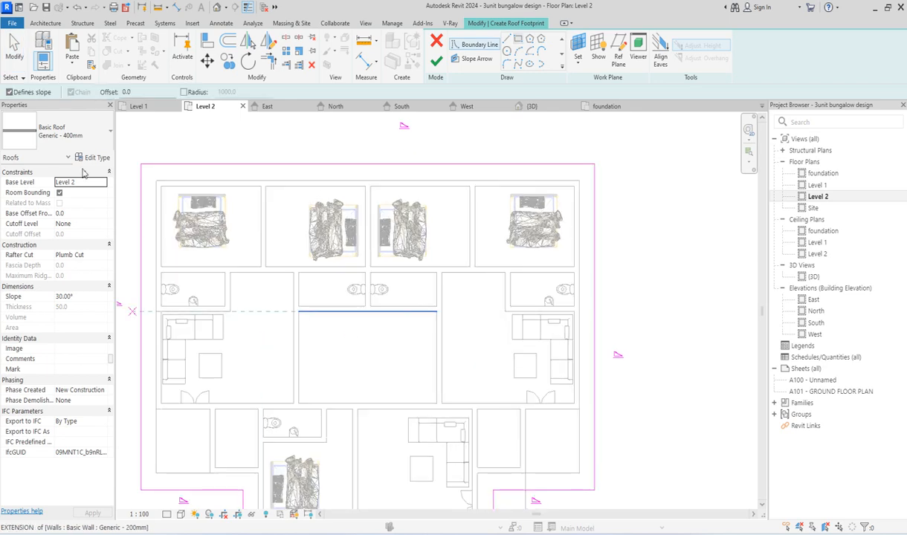
click(142, 92)
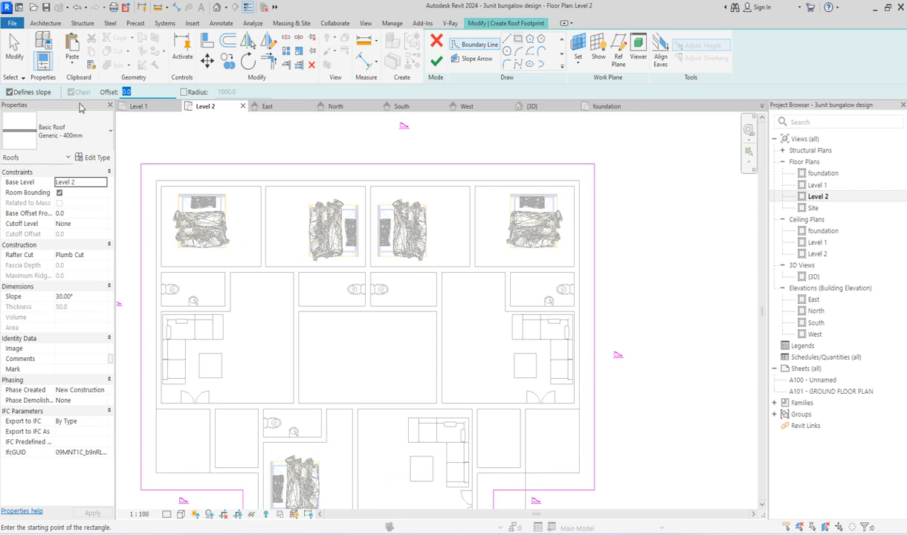
text(-600)
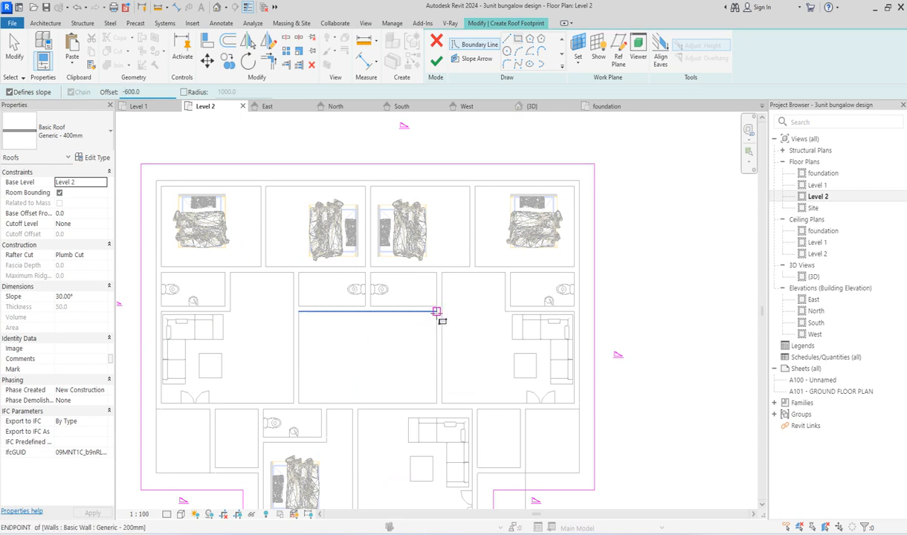
click(436, 311)
click(298, 401)
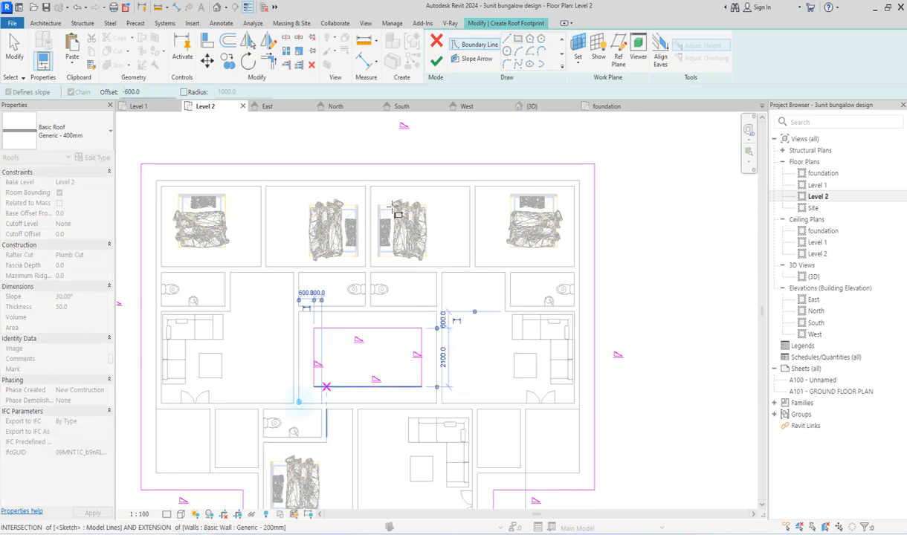
Step: Try to finish the roof sketch and delete the four inner rectangular boundary lines over the central room
click(436, 61)
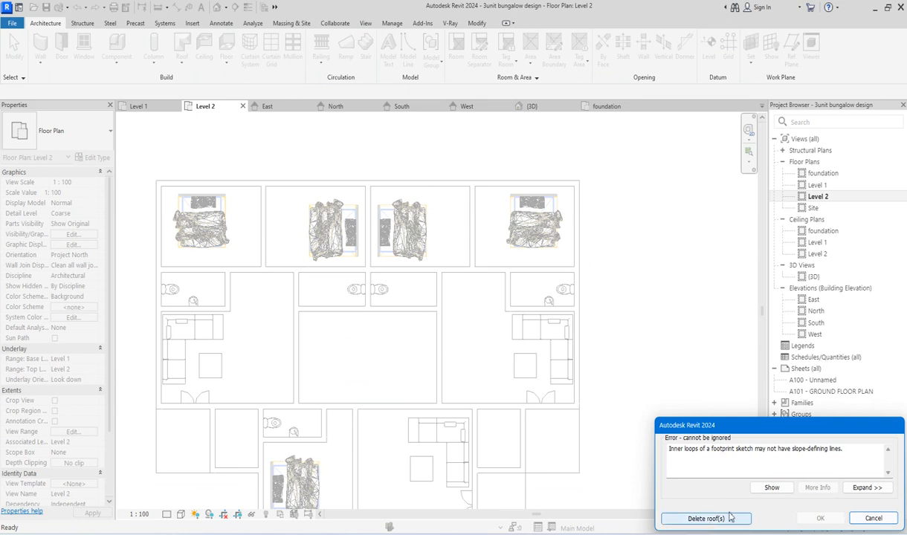
click(881, 518)
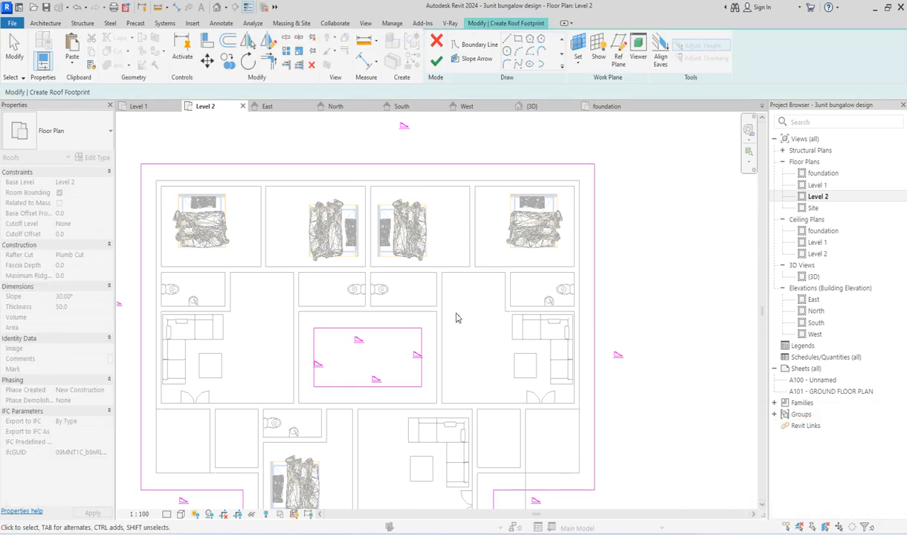
scroll(457, 318, down, 3)
scroll(343, 320, up, 2)
drag(340, 320, 483, 397)
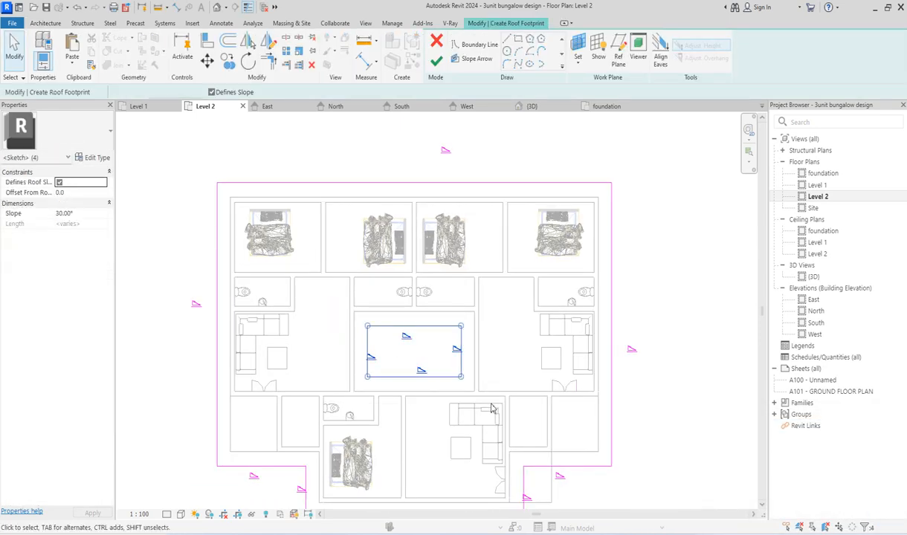
key(Delete)
Step: Finish the footprint roof from the outer boundary alone, without attaching the highlighted walls to it
scroll(478, 305, down, 2)
scroll(308, 265, up, 2)
scroll(448, 380, down, 2)
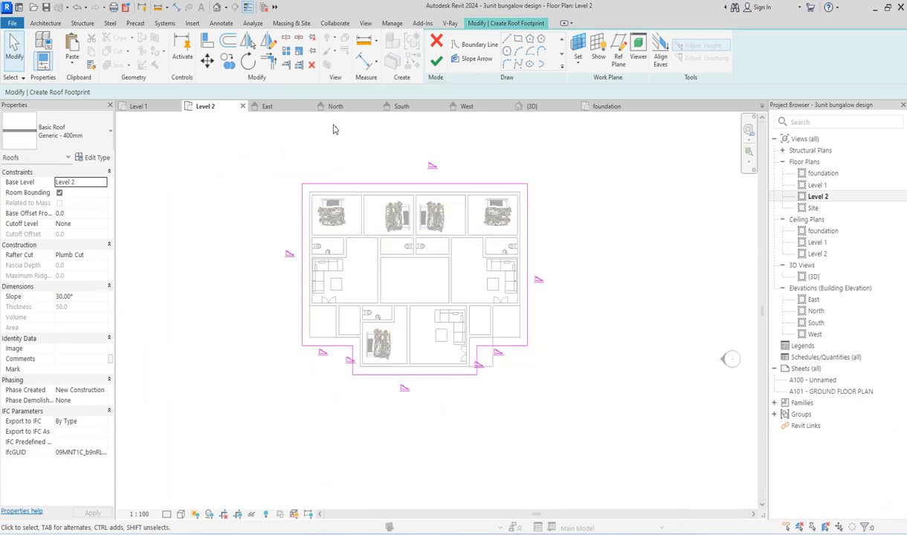
click(437, 61)
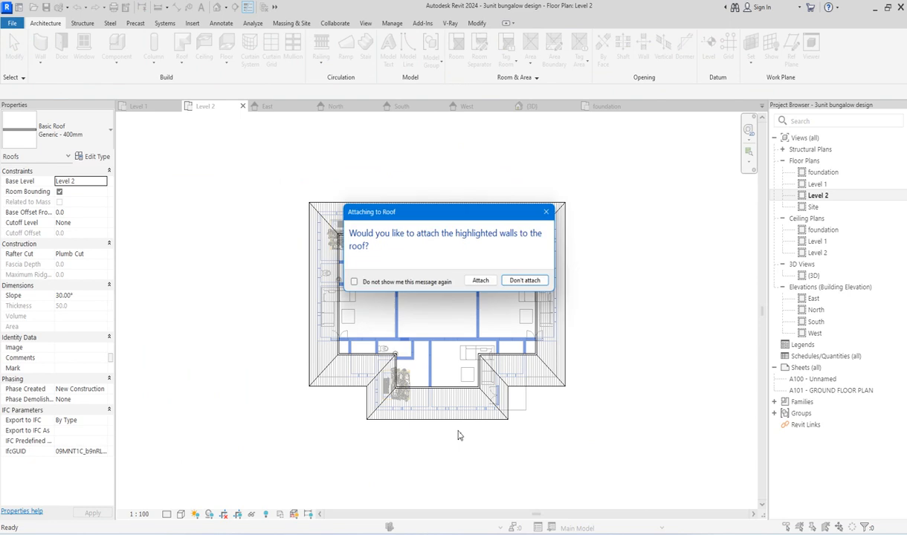
click(523, 281)
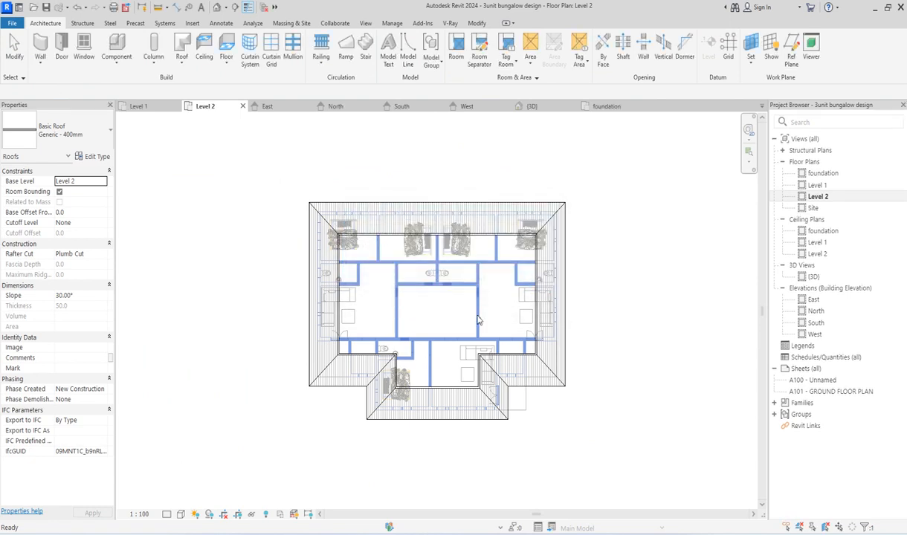
Step: Open the Site floor plan and examine the complete roof's ridges, hips and valleys
double_click(813, 208)
click(367, 310)
scroll(366, 309, up, 2)
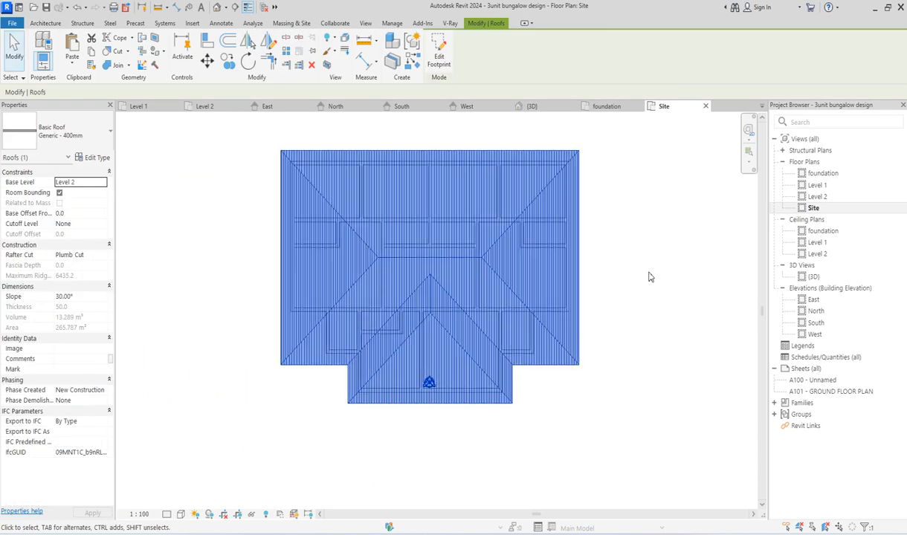
click(652, 270)
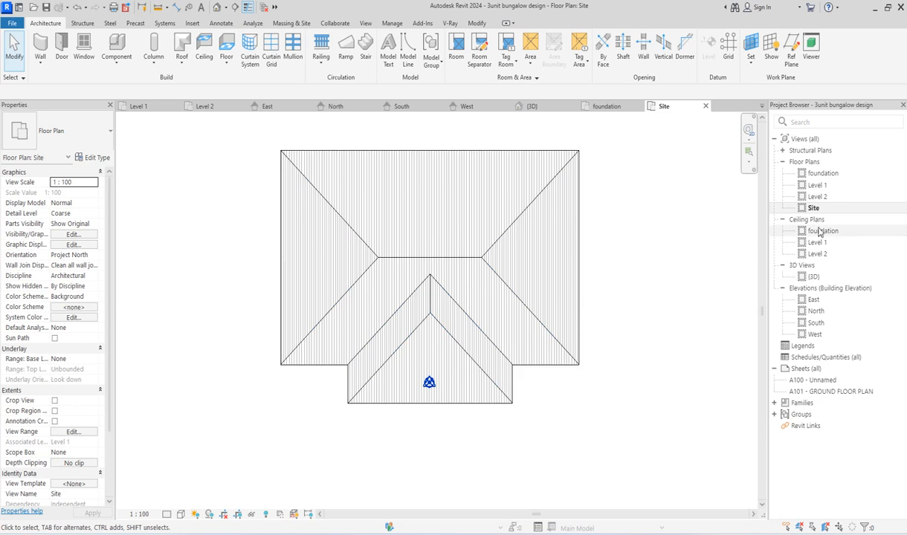
scroll(523, 286, up, 3)
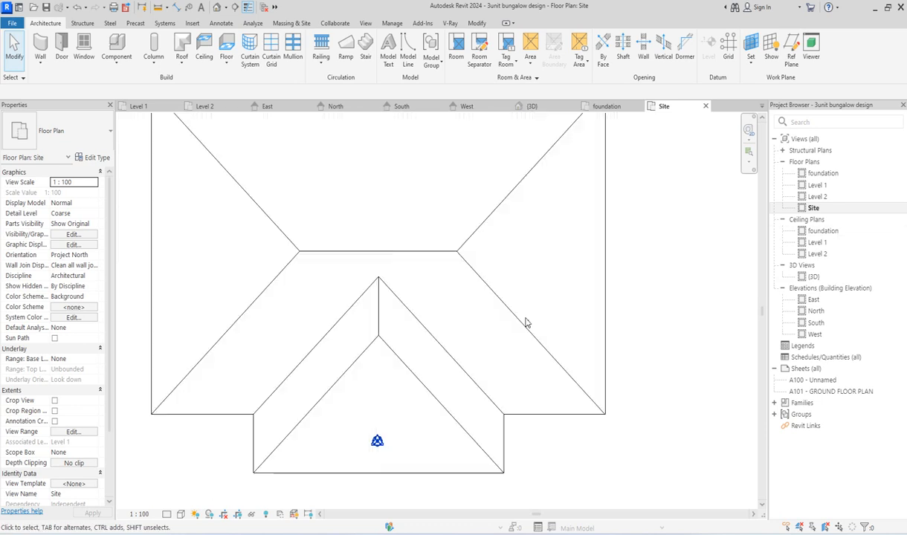
scroll(526, 320, down, 3)
scroll(375, 257, up, 3)
Step: Open the roof type's Roofing, Tile structure material and switch its foreground surface pattern choice to Model patterns
click(370, 282)
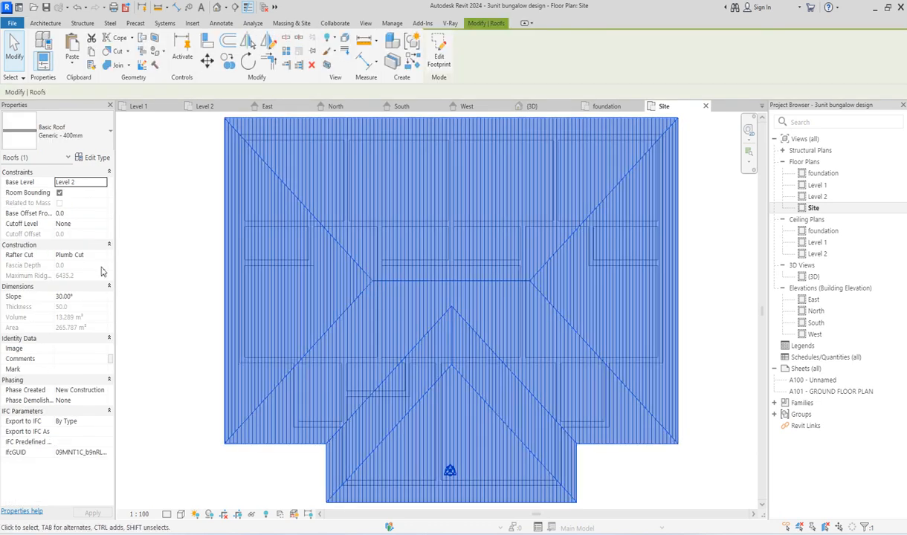
click(97, 158)
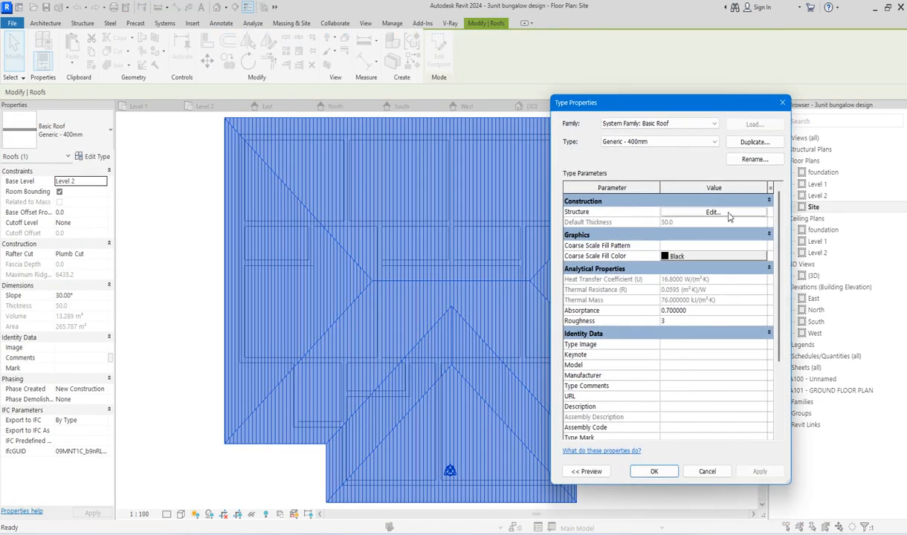
click(712, 213)
click(660, 211)
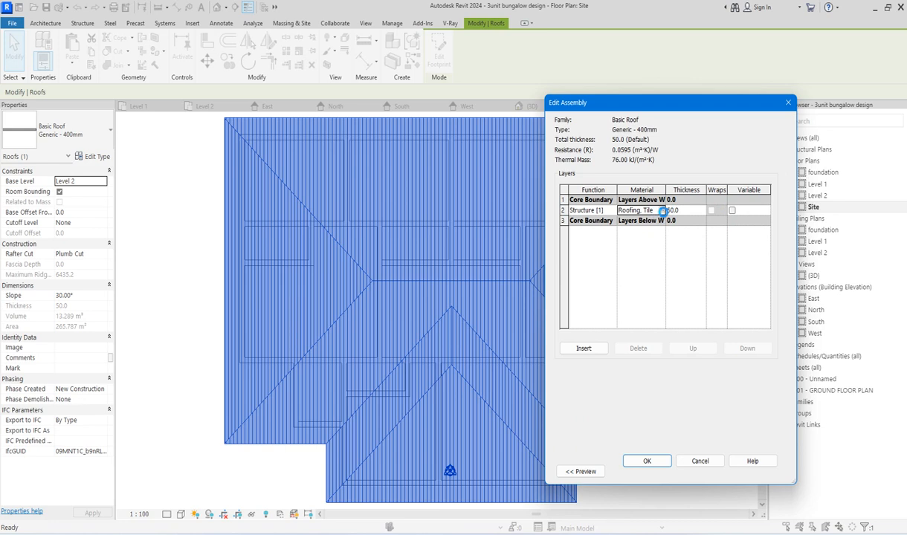
click(661, 212)
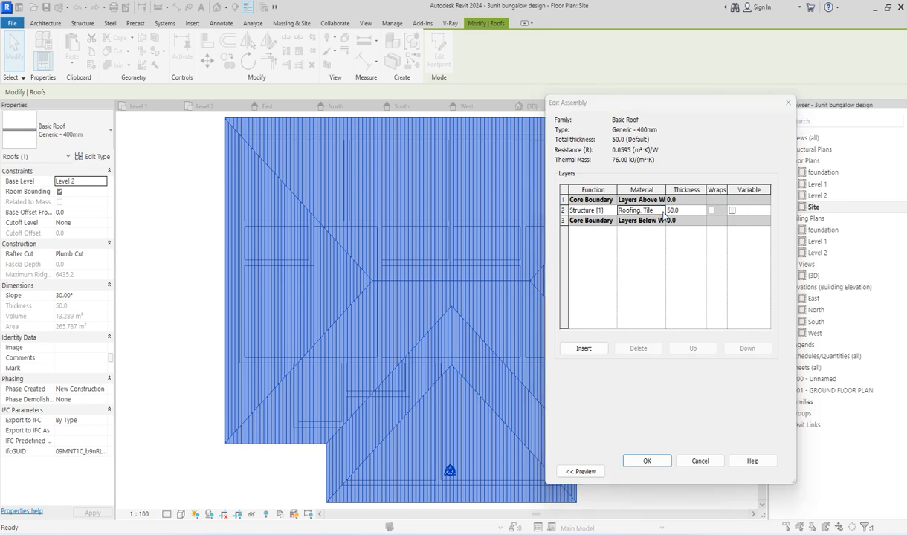
click(663, 211)
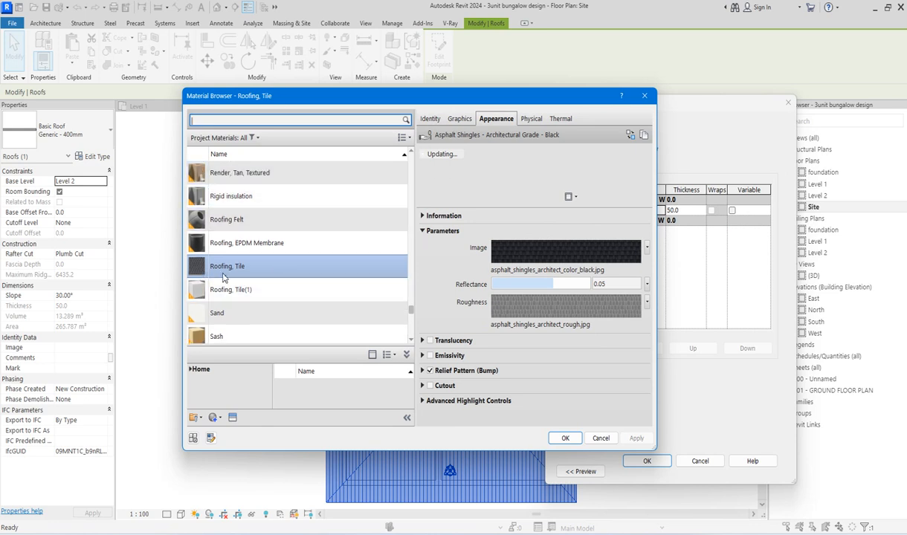
click(458, 119)
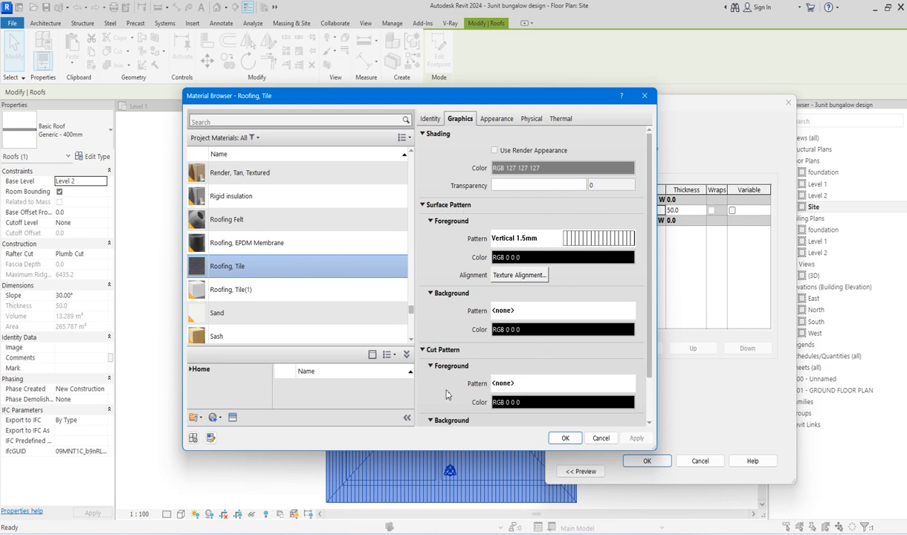
click(590, 240)
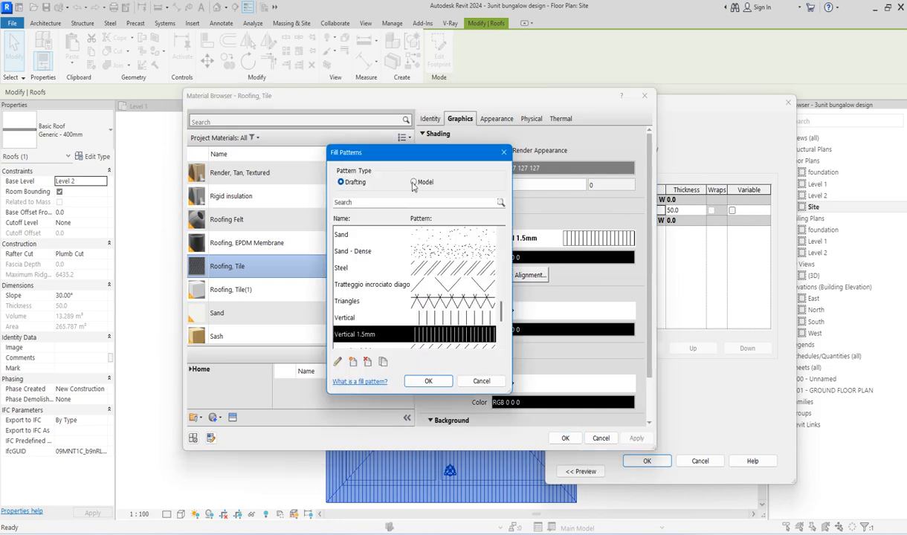
click(413, 182)
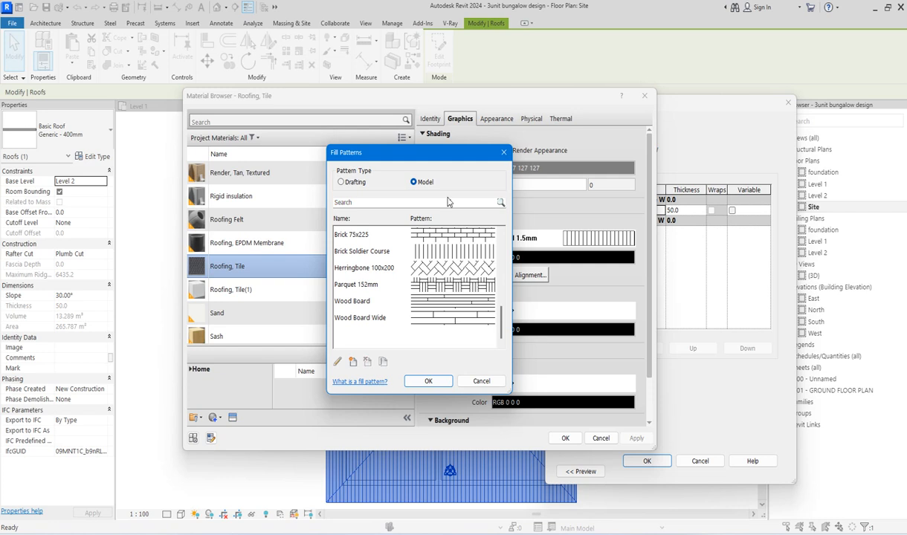
Step: Inspect the line angle and spacing settings of the Brick Soldier Course model pattern
click(452, 252)
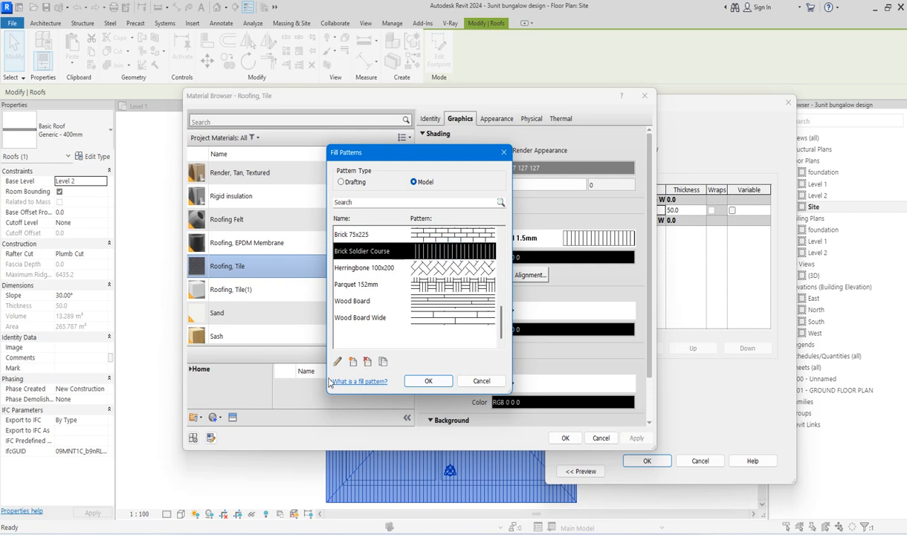
click(338, 362)
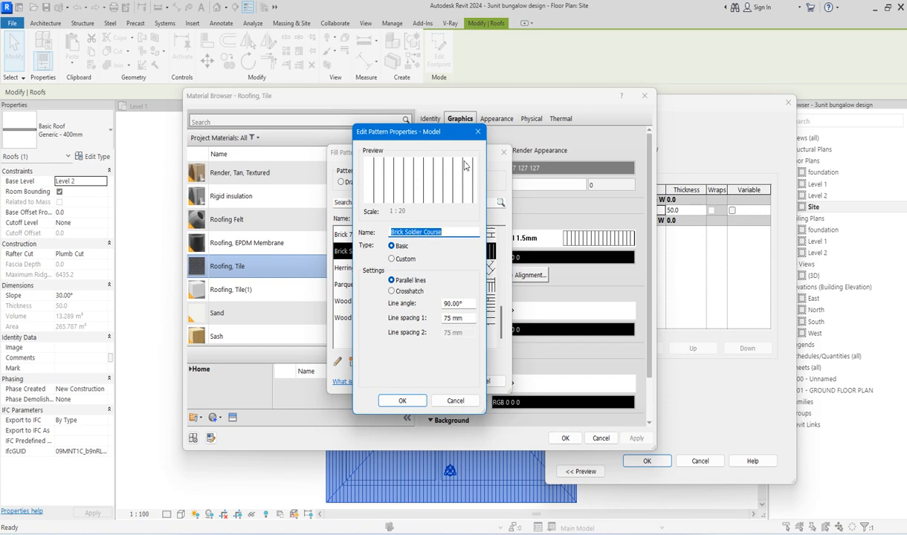
click(478, 133)
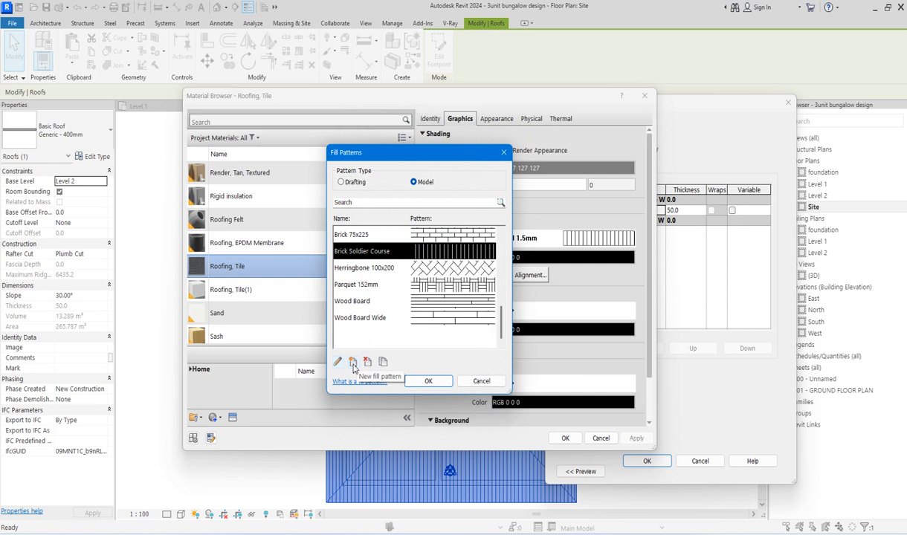
Step: Create a model surface pattern named VERTIS with parallel lines at a 90° angle and 75 mm line spacing
click(354, 362)
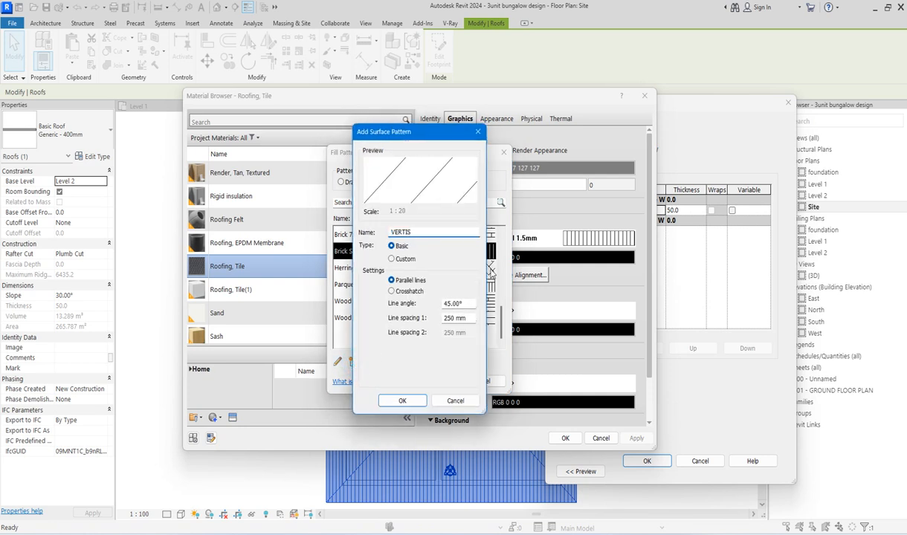
click(470, 318)
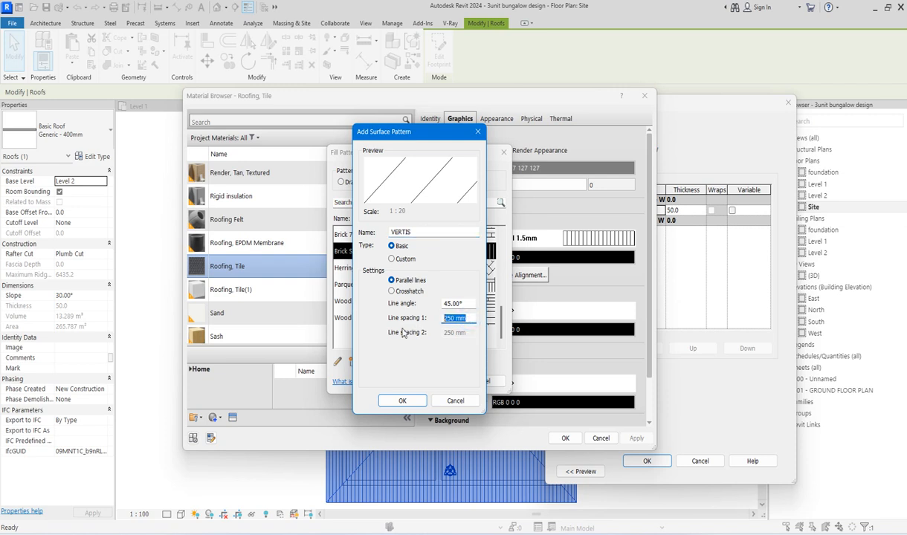
text(75)
click(470, 304)
text(90)
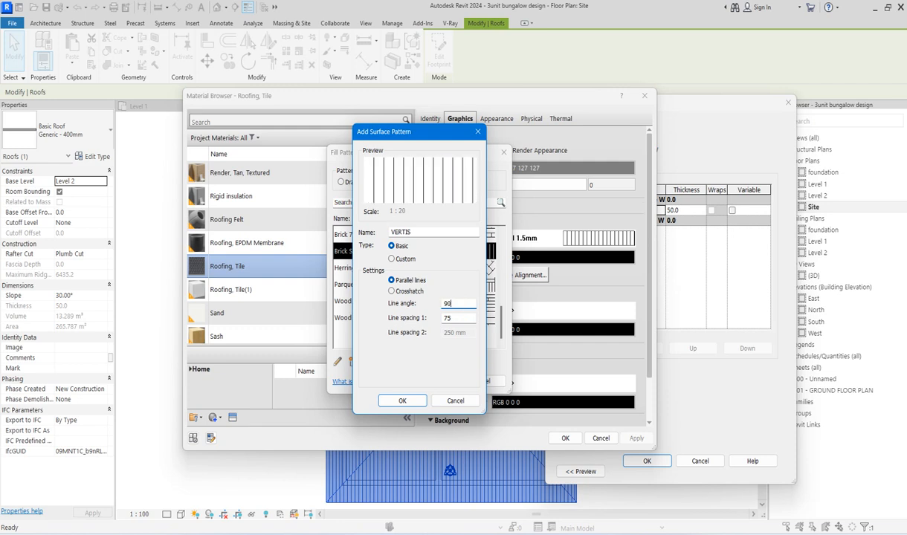
click(402, 400)
Step: Assign the VERTIS pattern to the roofing material's surface and confirm the material, assembly and roof type changes
click(422, 381)
click(565, 437)
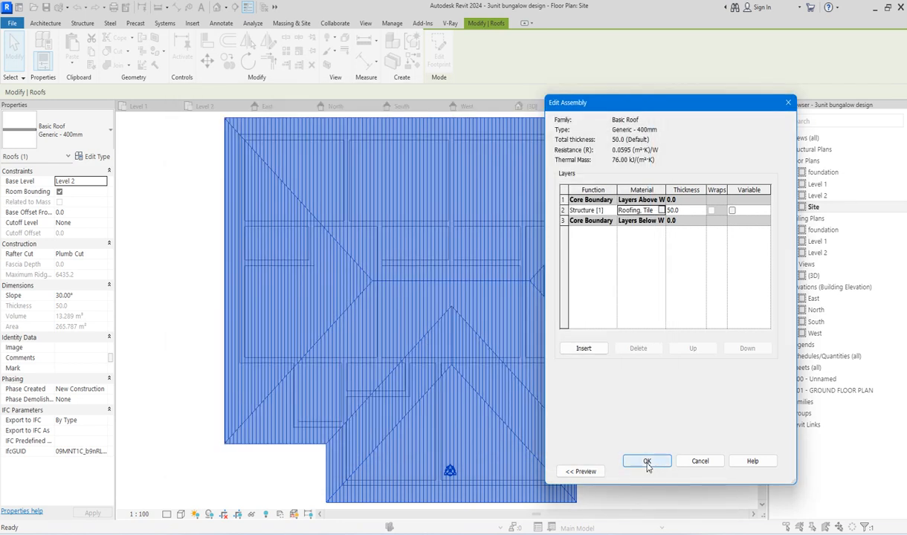
click(646, 460)
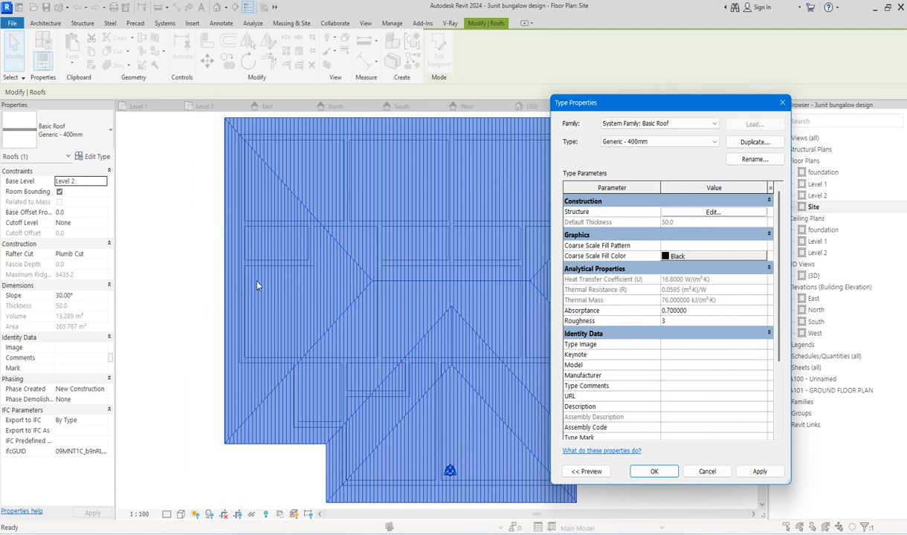
click(645, 472)
Step: Examine the direction of the surface pattern lines on each roof slope in the Site plan
scroll(482, 344, up, 6)
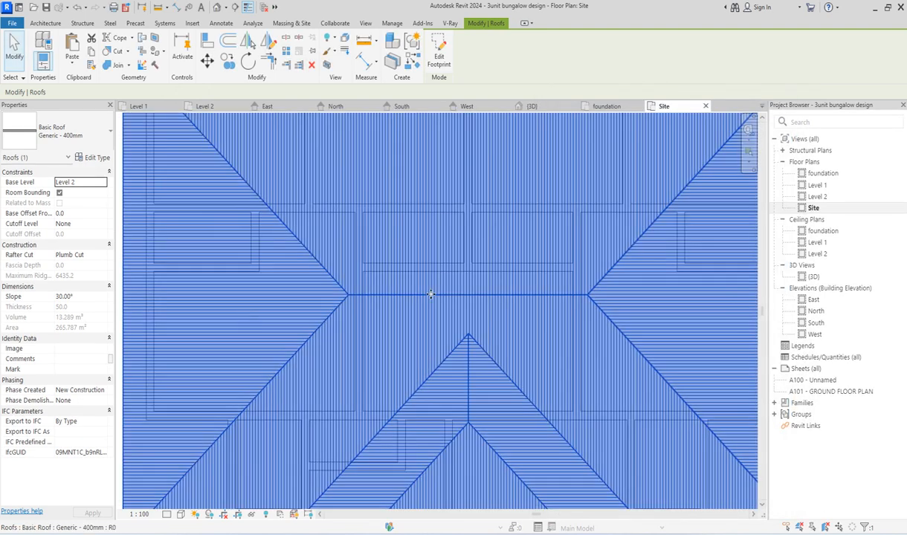
scroll(431, 294, down, 3)
click(656, 270)
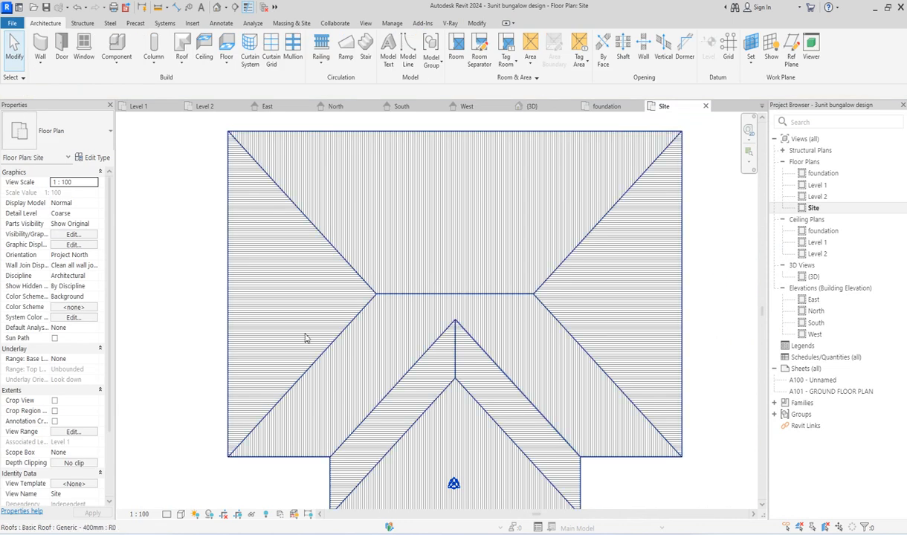
scroll(304, 338, down, 5)
scroll(382, 336, up, 5)
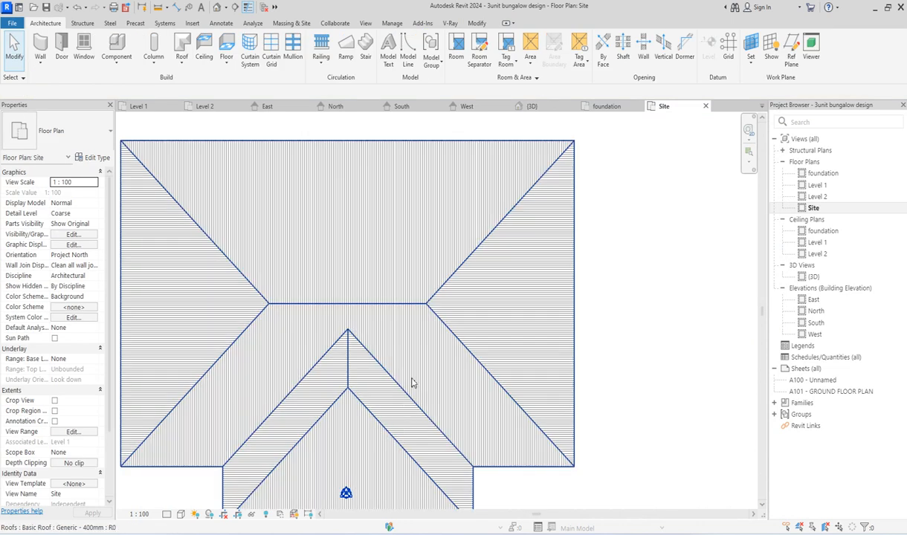
scroll(441, 360, up, 2)
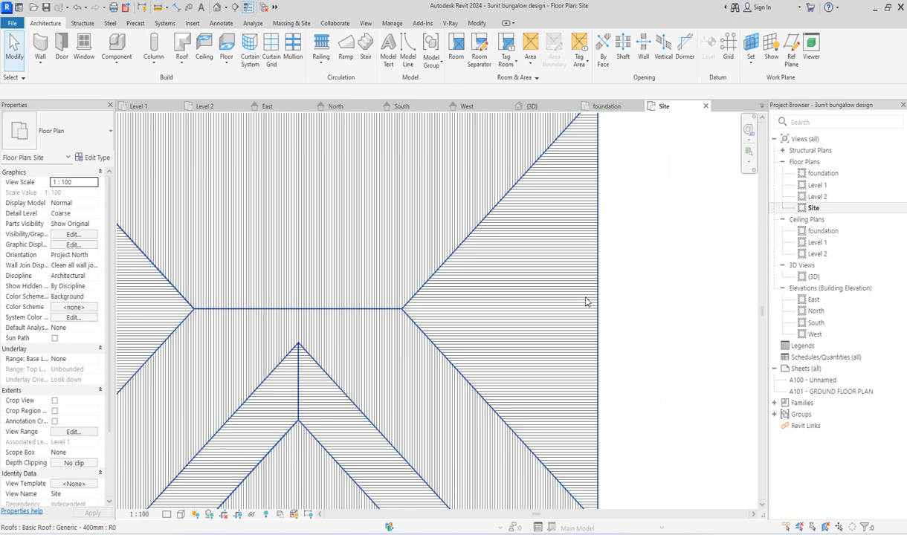
scroll(585, 301, down, 2)
click(658, 314)
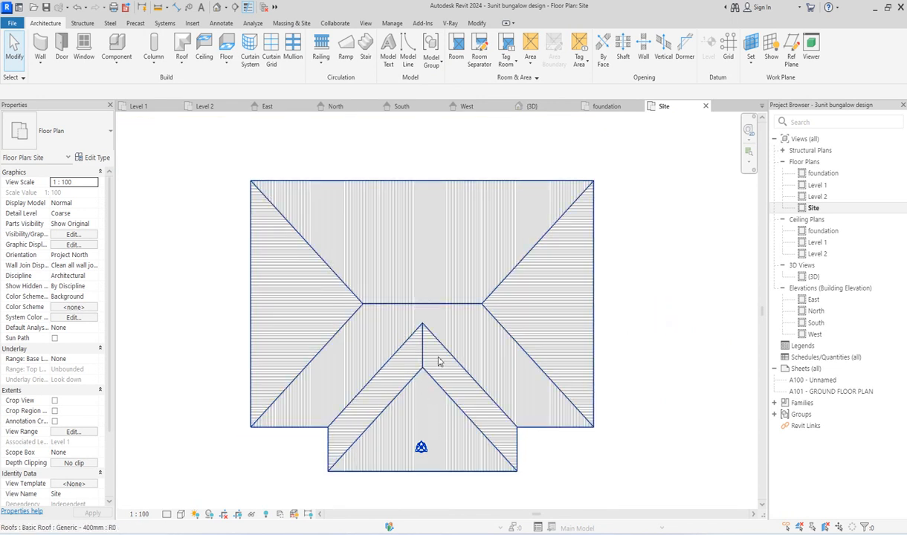
Step: Show the 3D view from the front and set the bungalow roof's slope to 35°
click(813, 276)
double_click(813, 277)
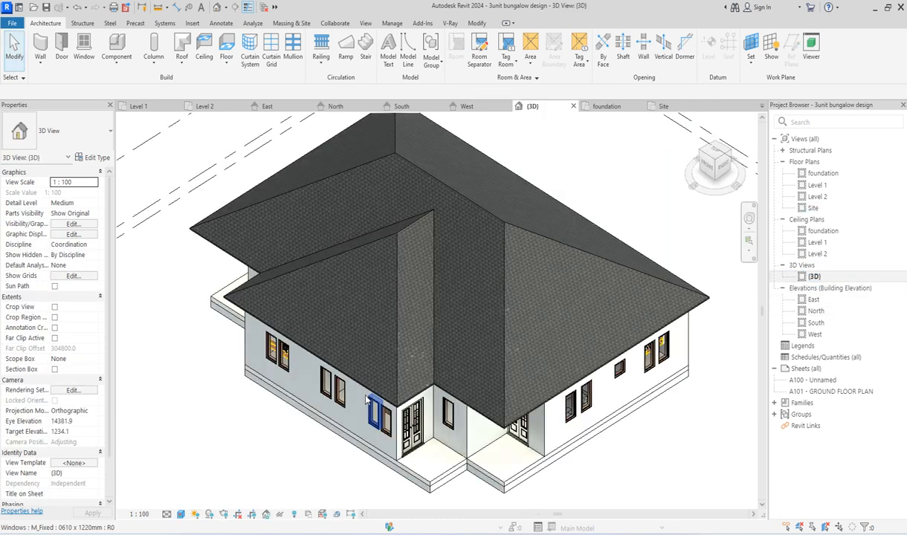
click(707, 167)
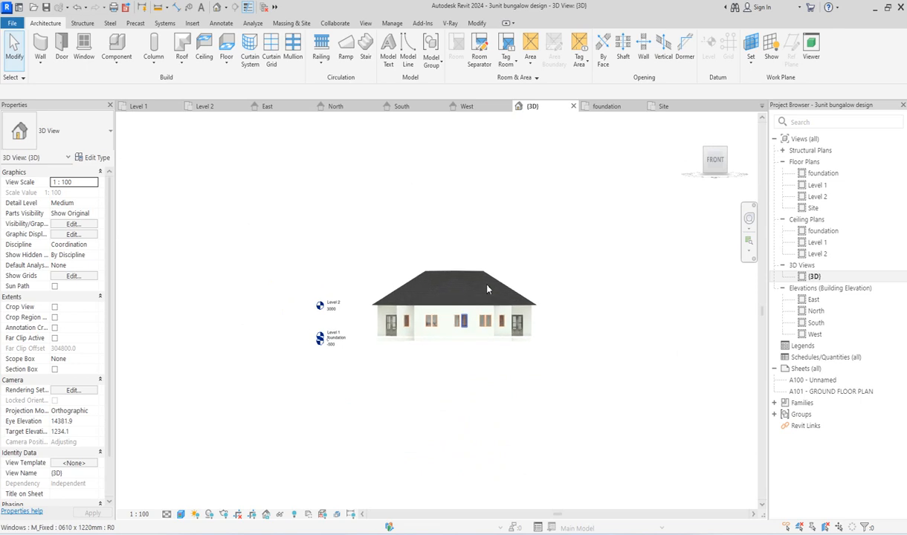
click(476, 296)
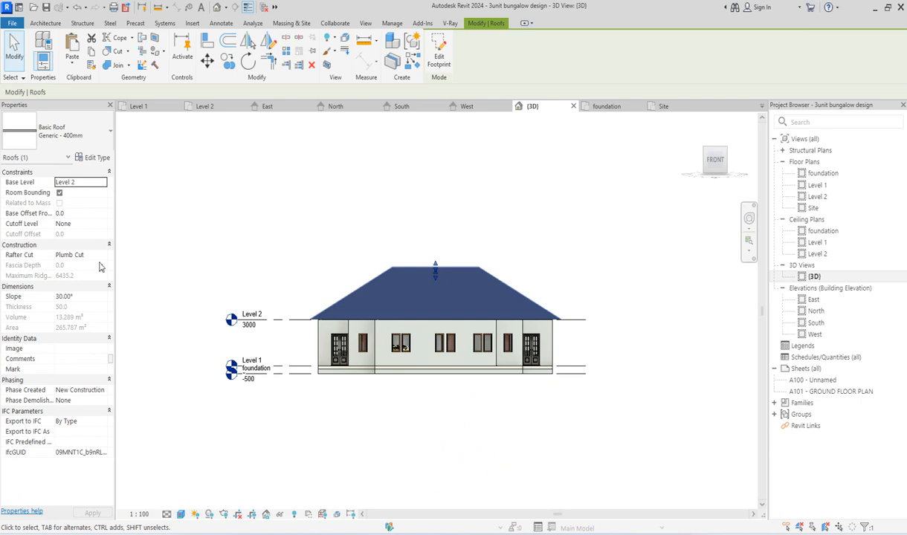
click(97, 295)
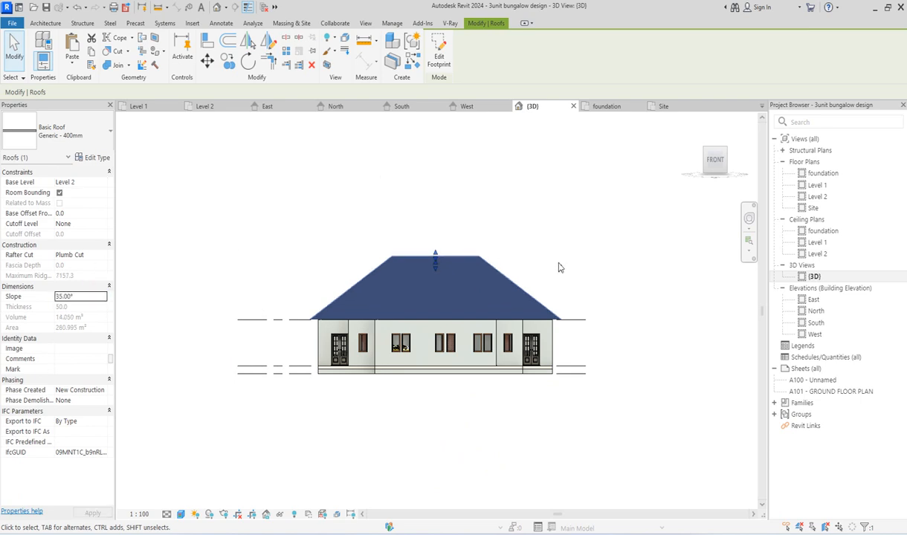
click(617, 259)
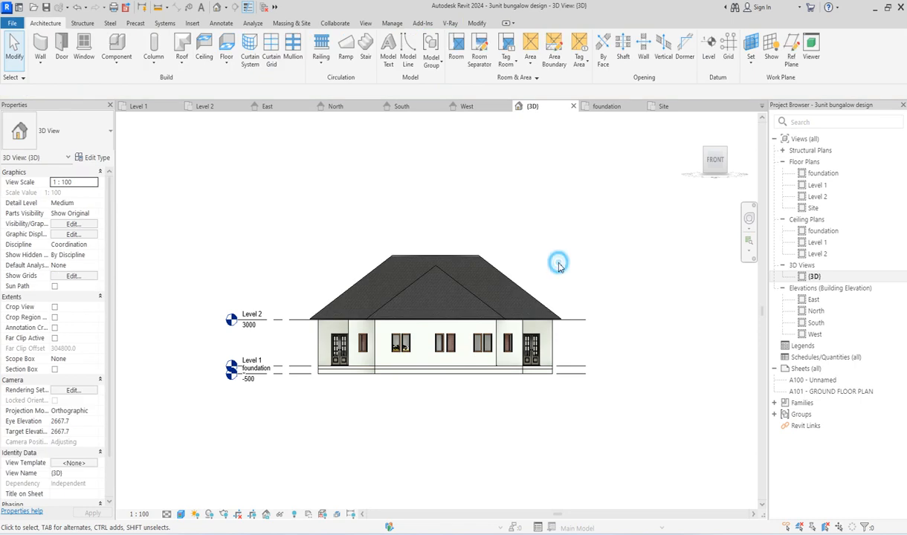
Step: Return the 3D view to its home orientation and look over the bungalow's roof
click(471, 297)
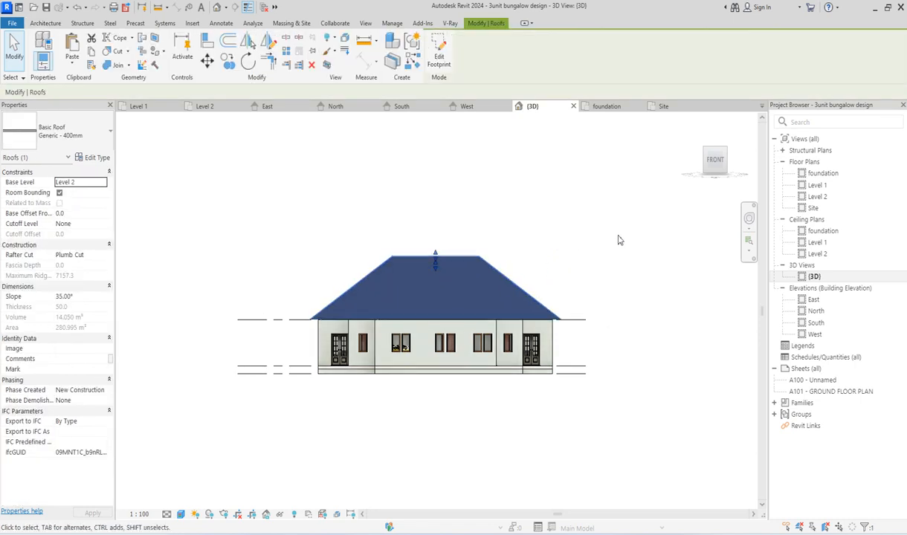
click(615, 242)
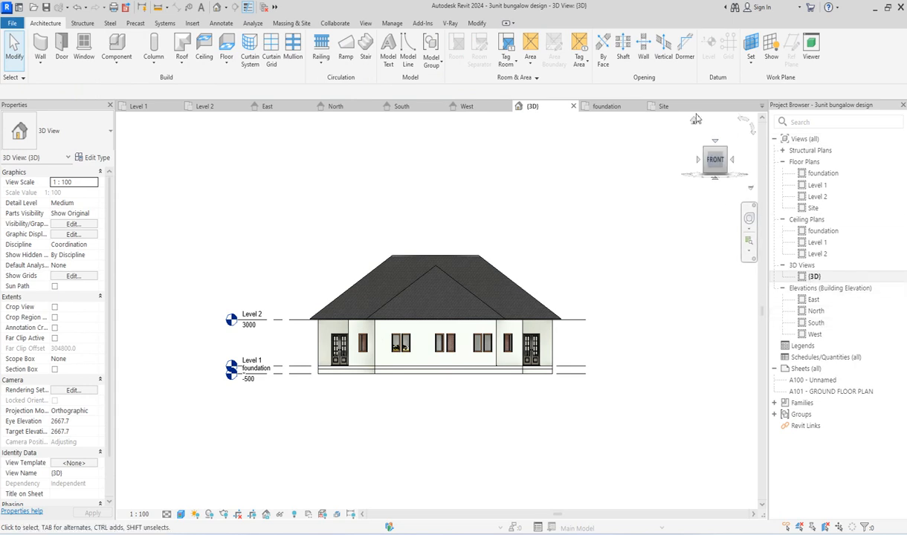
click(693, 122)
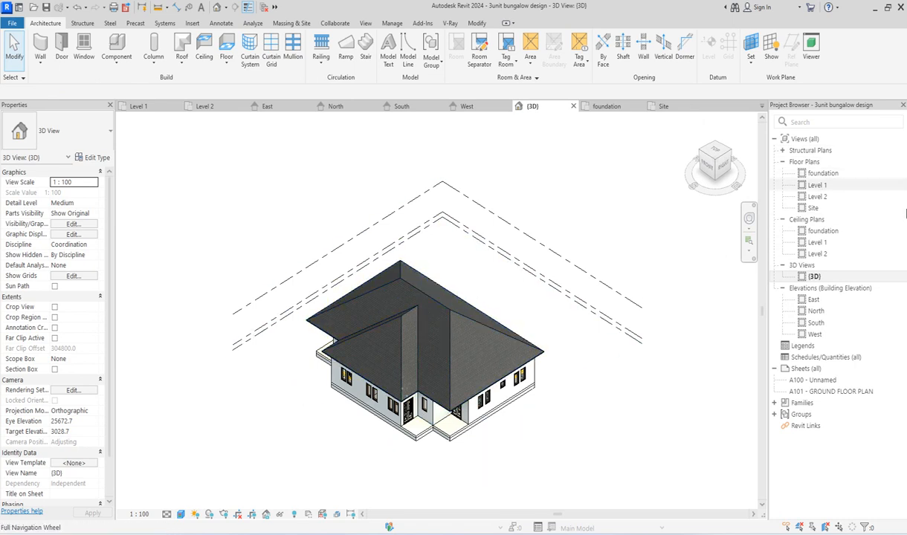
Step: Open the South elevation and extend the upper edge of its crop region above the roof ridge
double_click(818, 324)
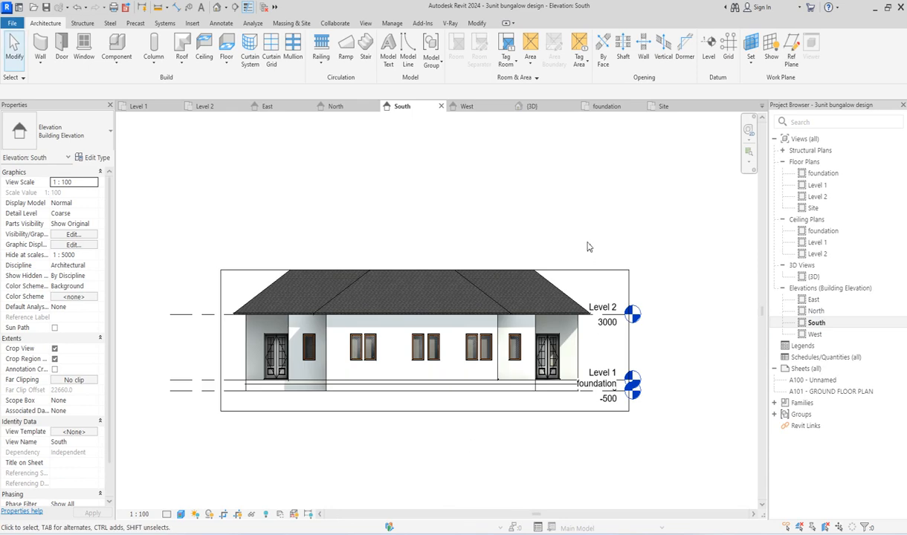
click(572, 269)
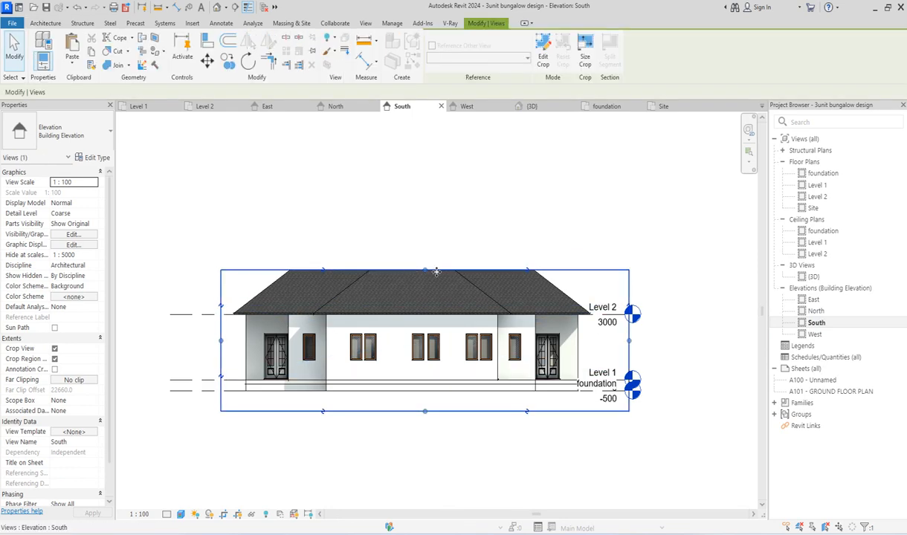
drag(425, 269, 425, 187)
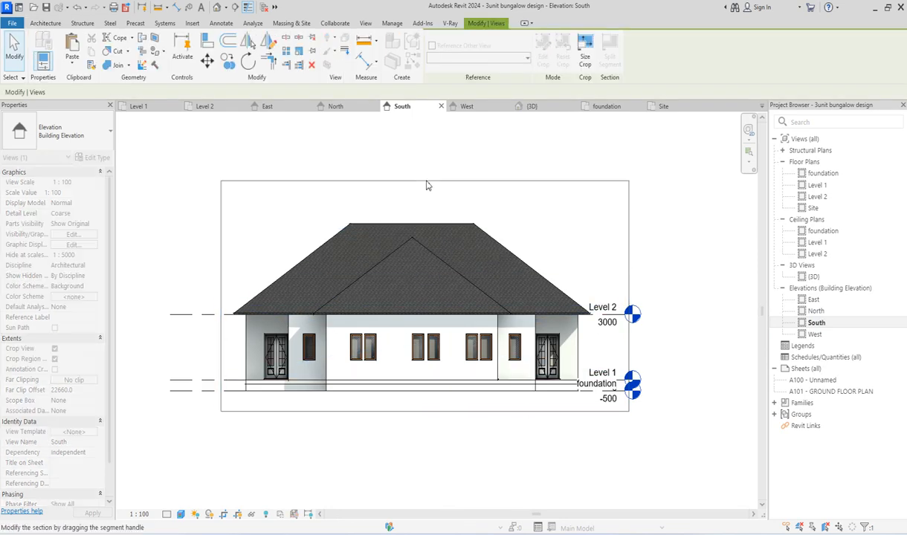
click(542, 205)
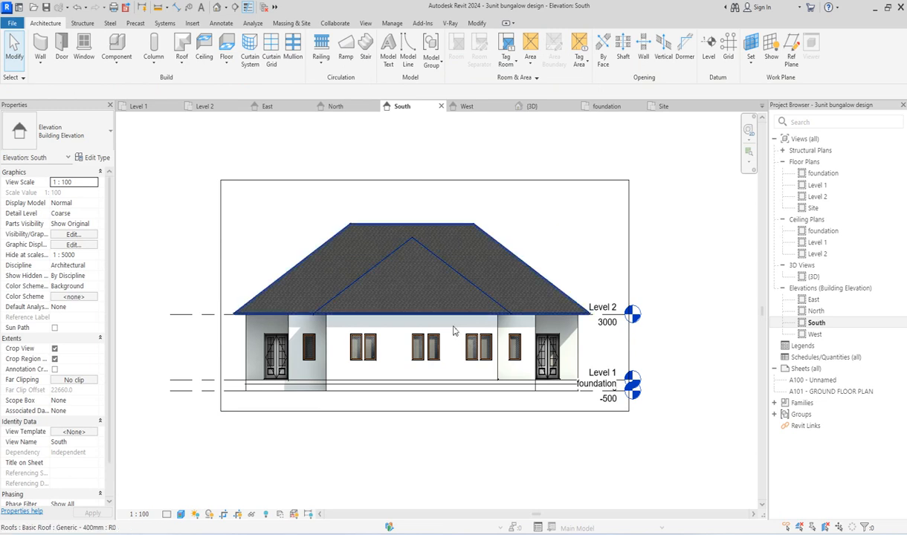
Step: Copy the roof straight up by 61 mm in the South elevation, working from its eave corner
scroll(508, 312, up, 3)
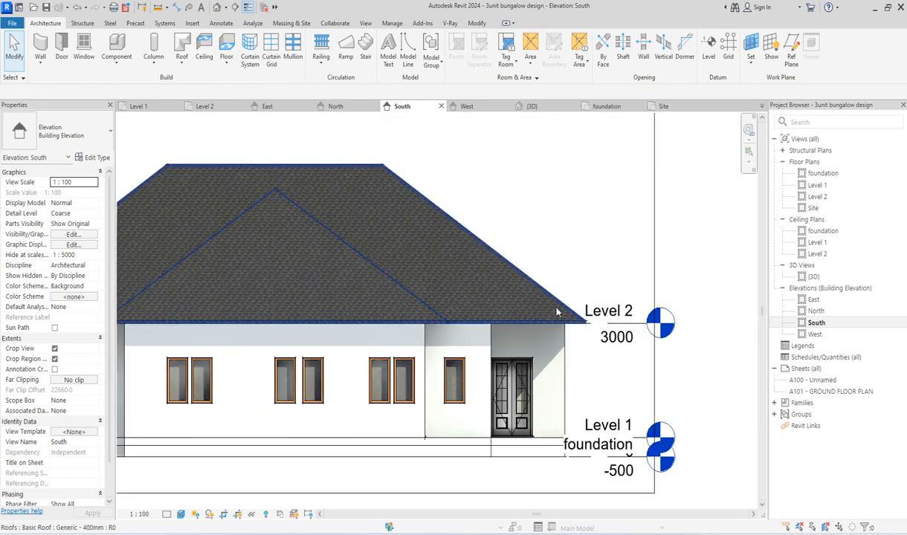
click(559, 307)
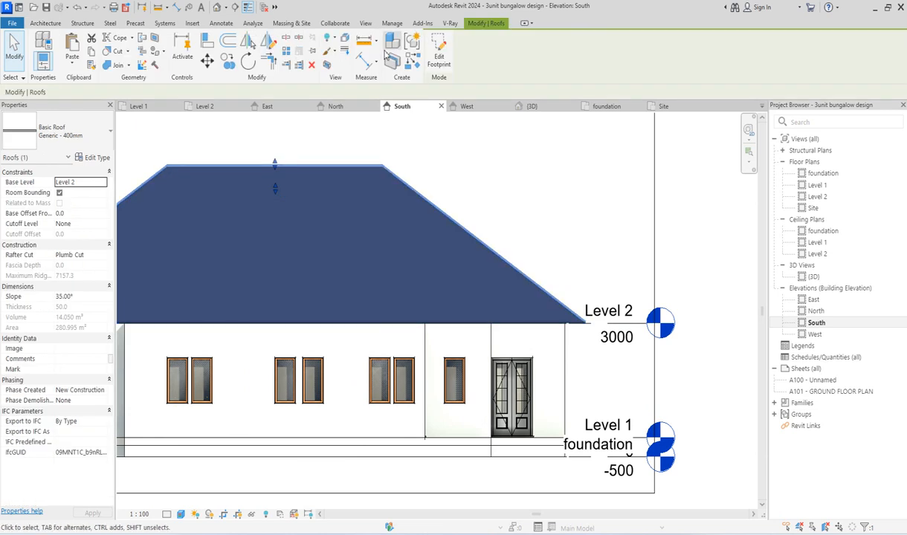
click(227, 63)
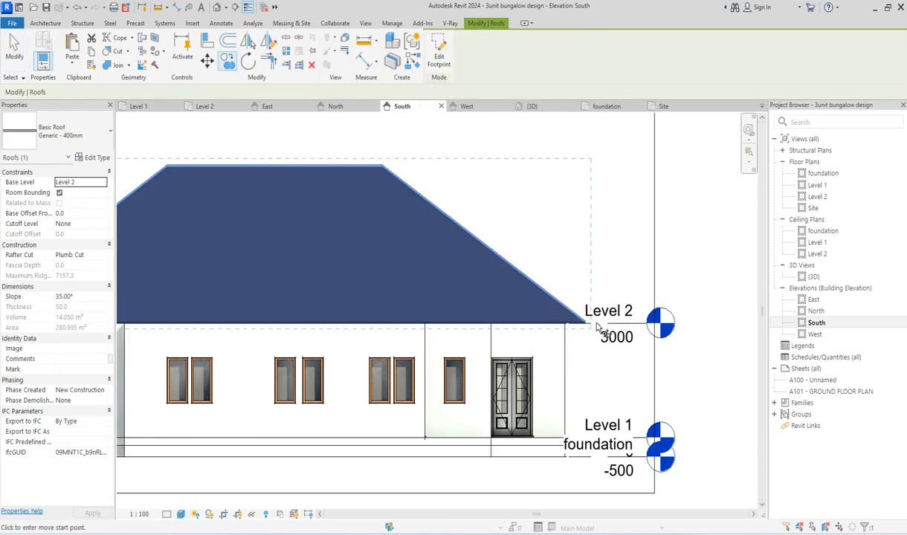
scroll(605, 311, up, 3)
click(604, 313)
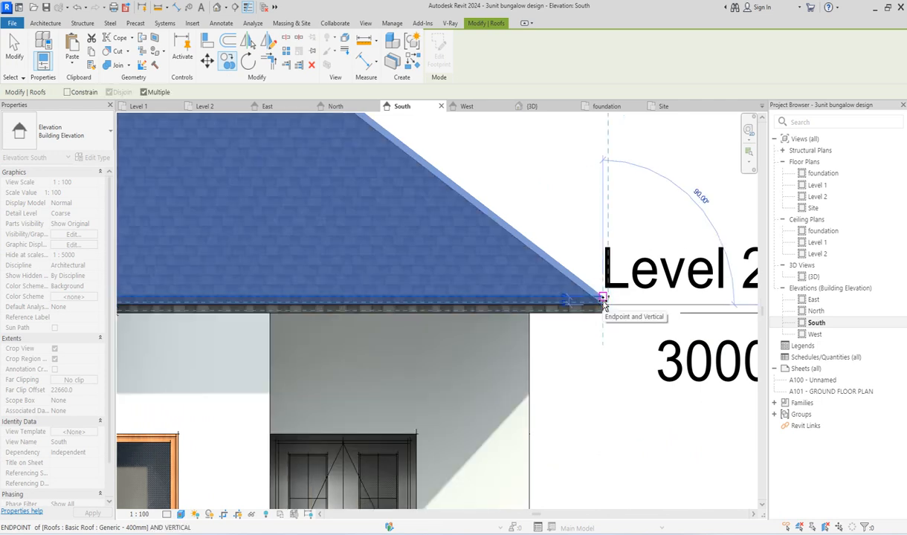
scroll(639, 320, up, 2)
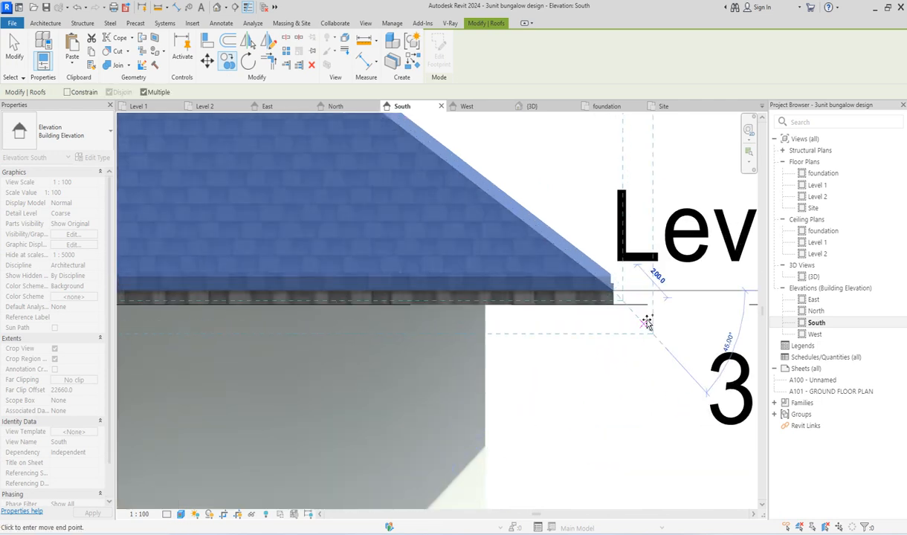
scroll(648, 321, up, 1)
Step: Copy the original Level 2 roof straight down by 61 mm from its eave corner
click(581, 294)
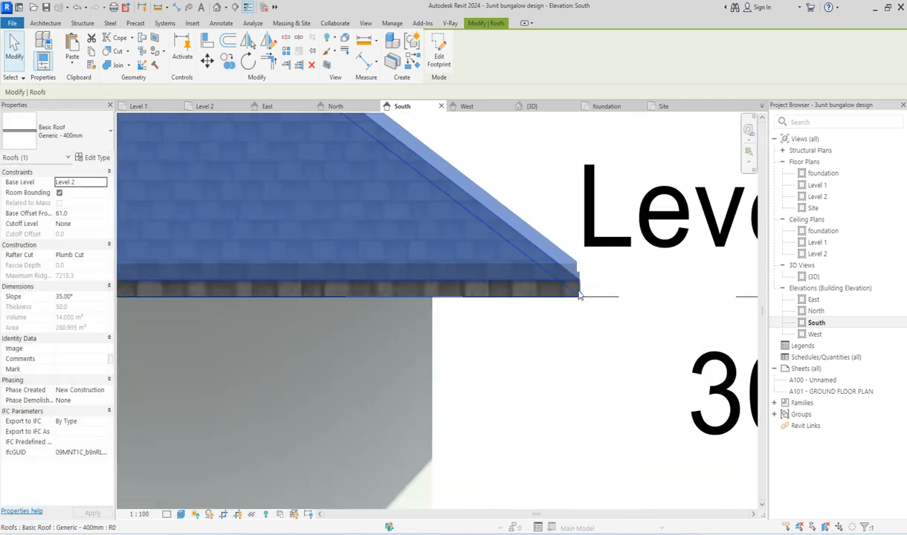
click(228, 64)
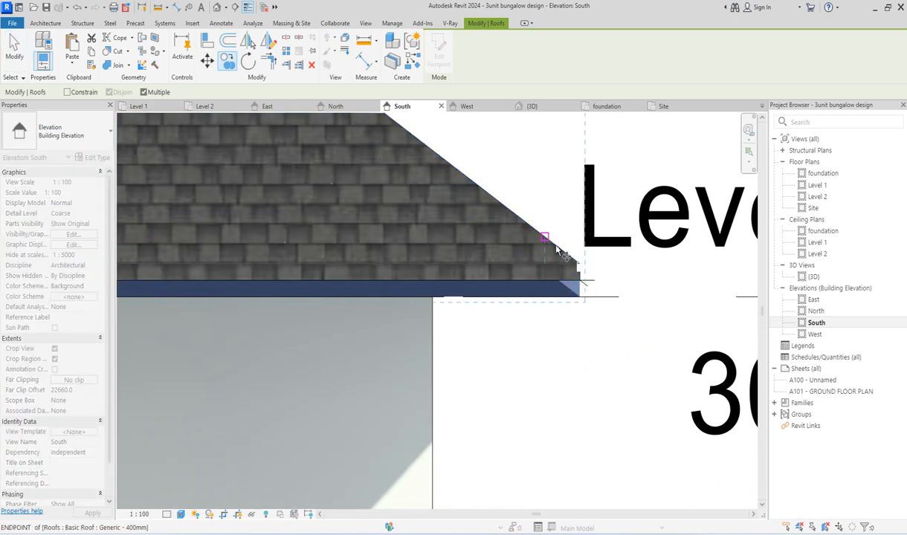
click(585, 280)
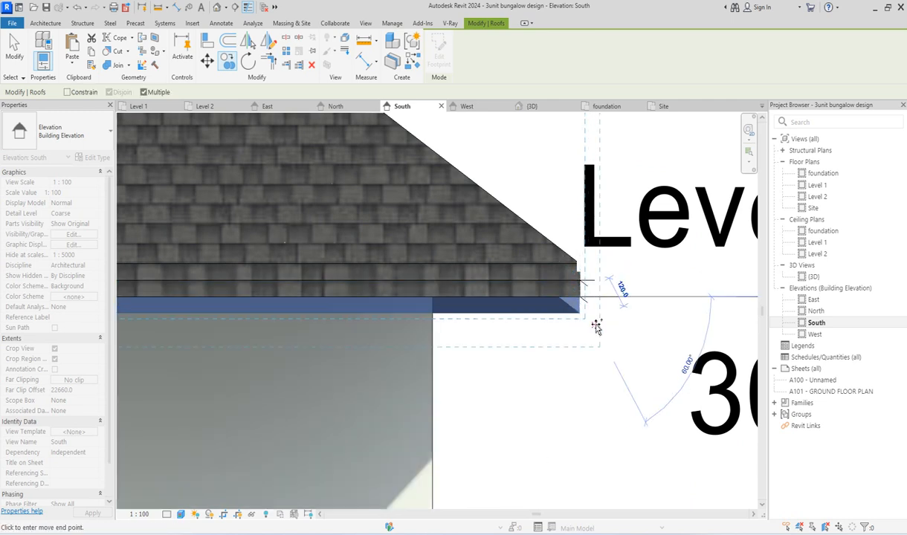
click(598, 327)
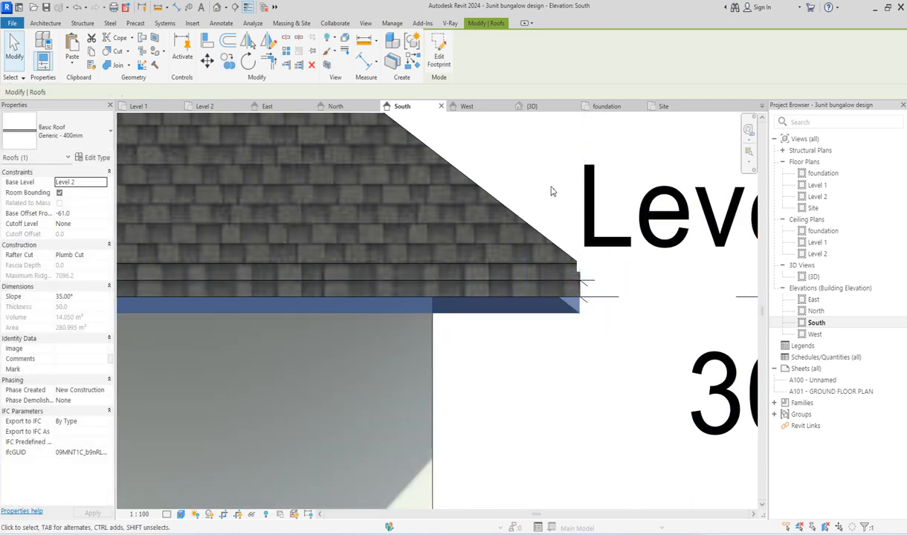
scroll(568, 225, down, 3)
scroll(568, 224, down, 6)
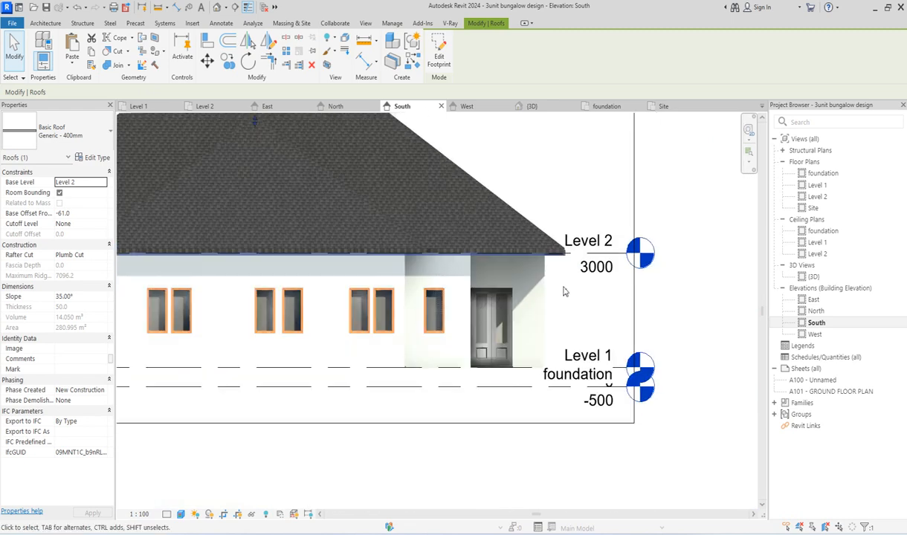
click(505, 204)
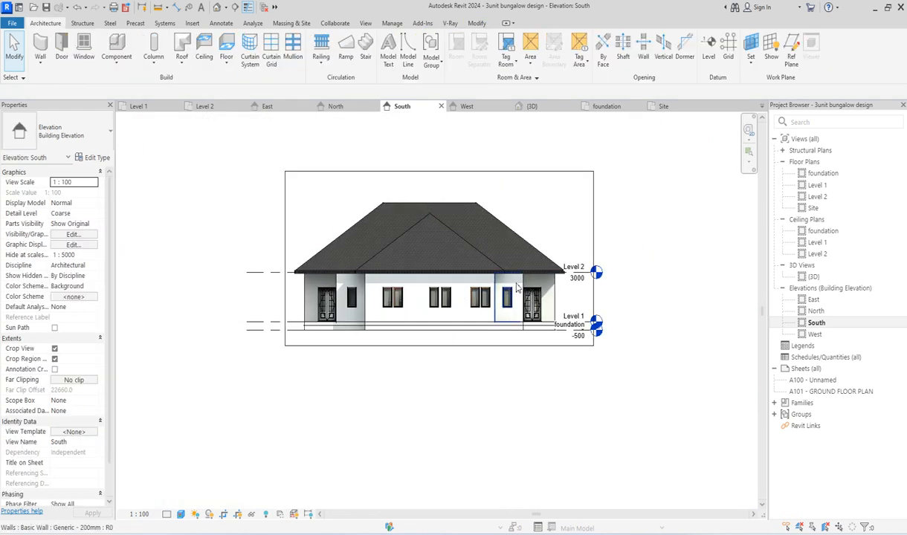
Step: Select the uppermost roof at the eave in the South elevation and hide that element in the Site plan
scroll(542, 269, up, 5)
scroll(582, 267, up, 4)
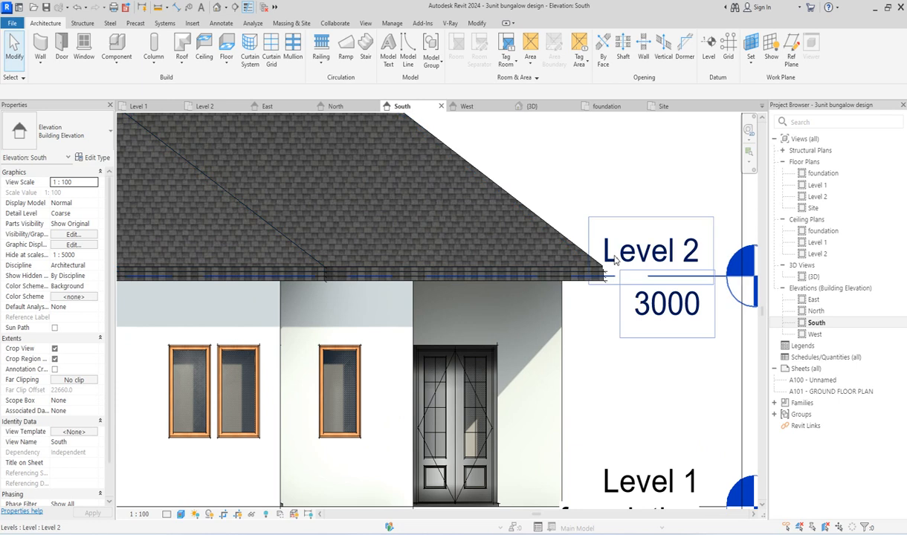
scroll(605, 277, up, 3)
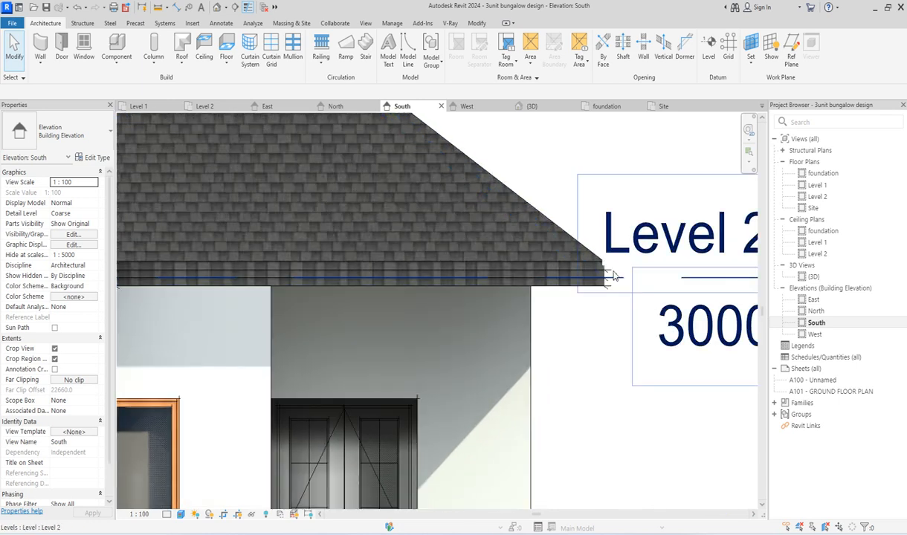
click(602, 260)
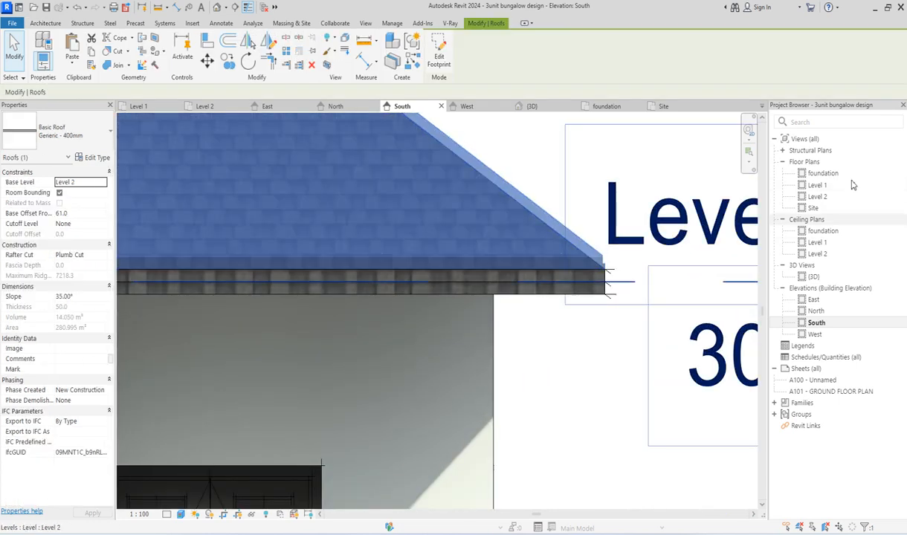
double_click(812, 208)
click(471, 227)
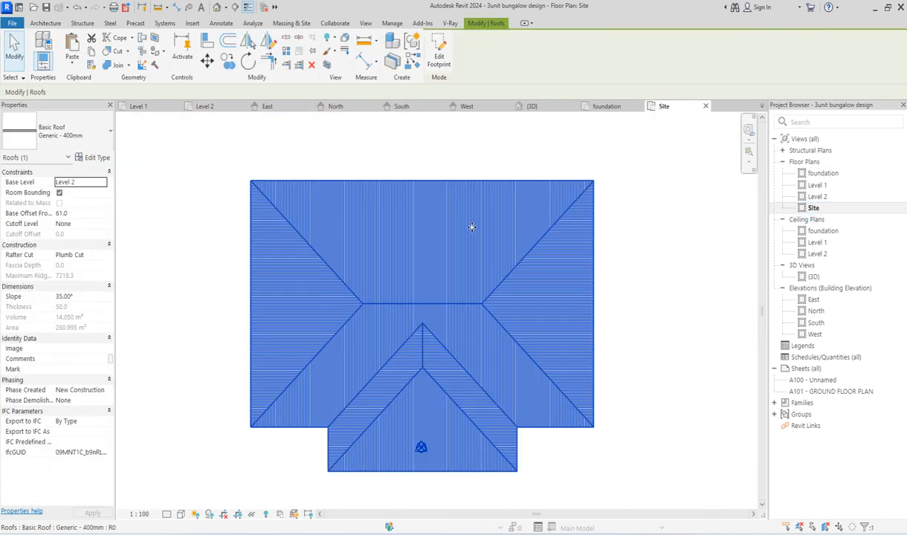
right_click(495, 268)
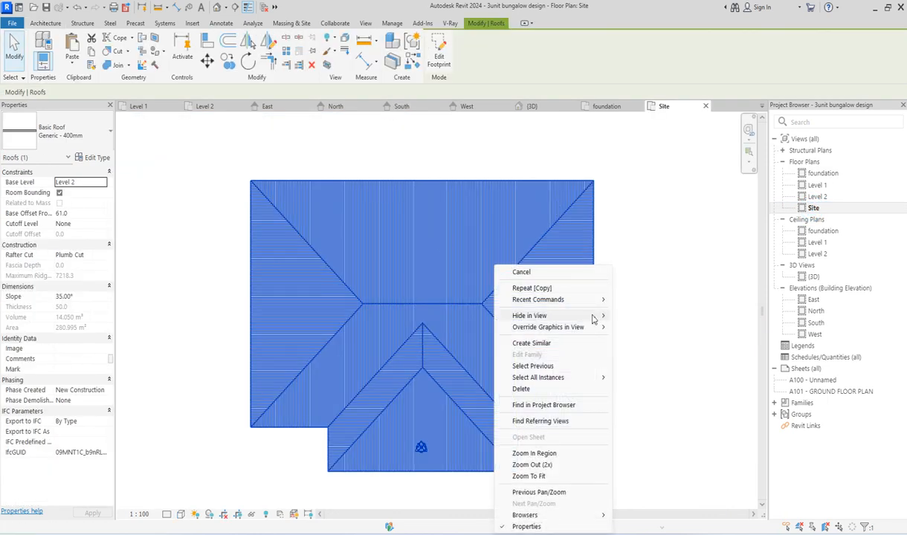
mouse_move(600, 322)
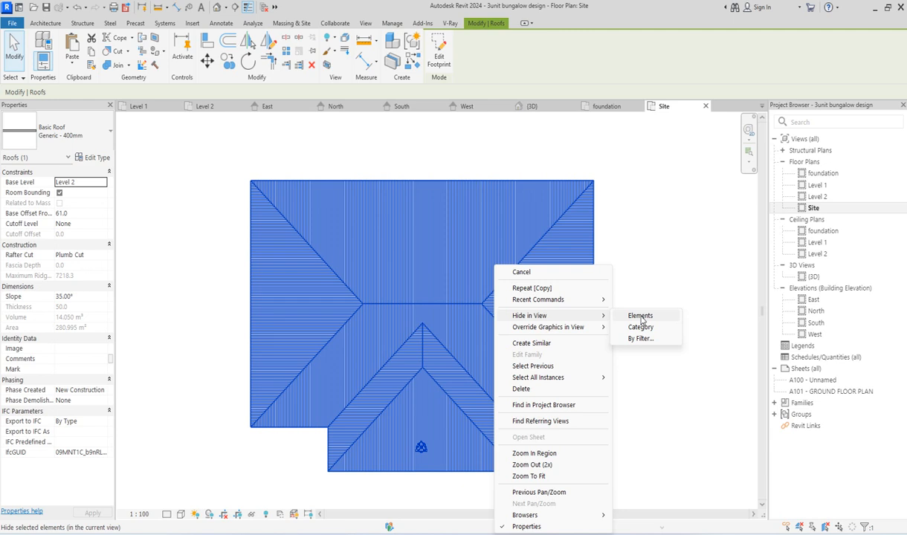
click(641, 316)
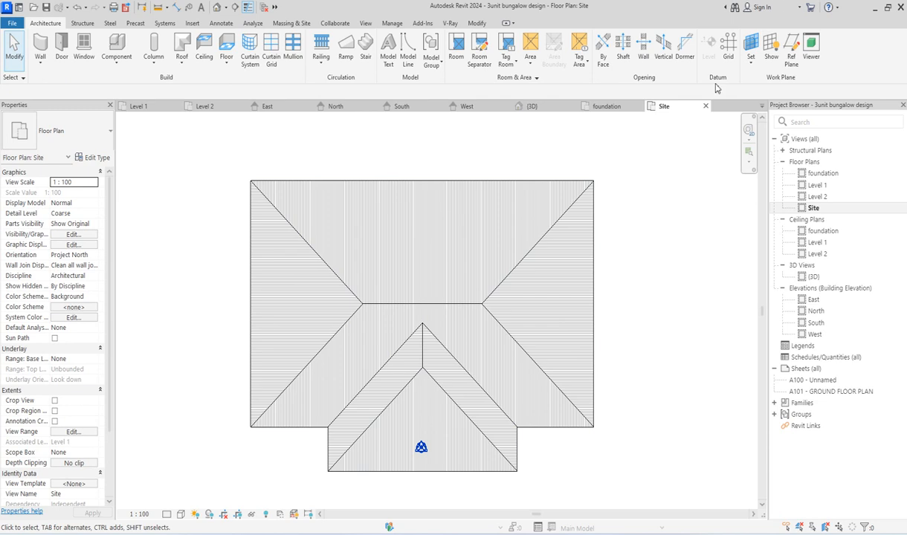
Step: Cut a vertical opening in the exposed Site-plan roof, sketching a rectangle on Level 1 offset -500 from the courtyard walls
click(663, 49)
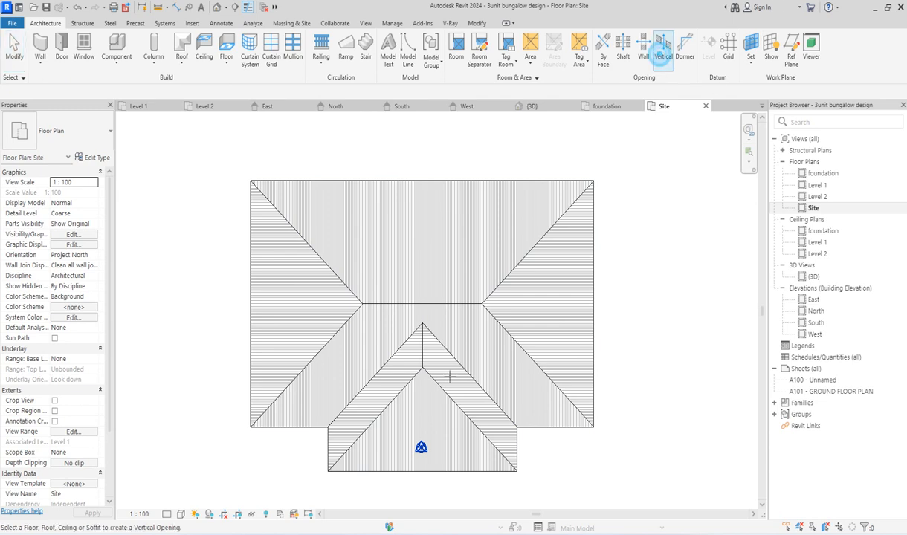
click(454, 300)
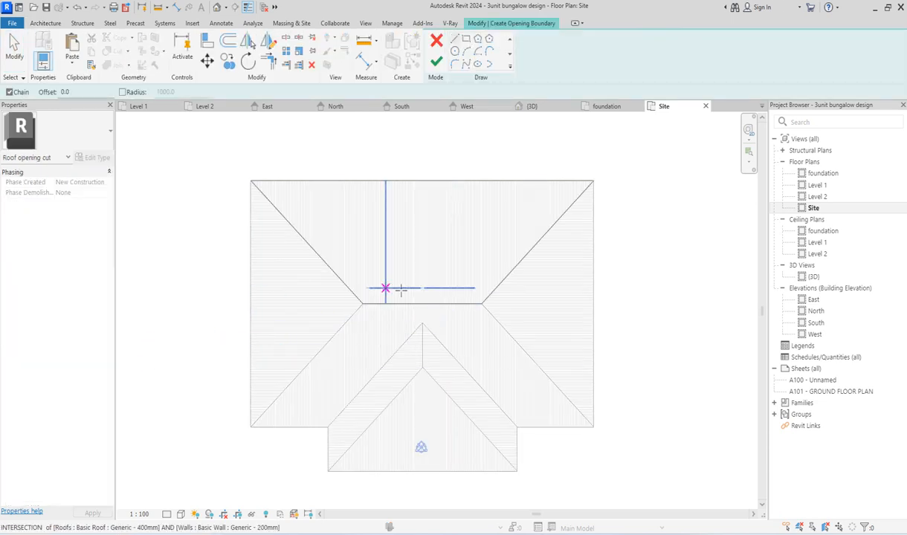
double_click(817, 186)
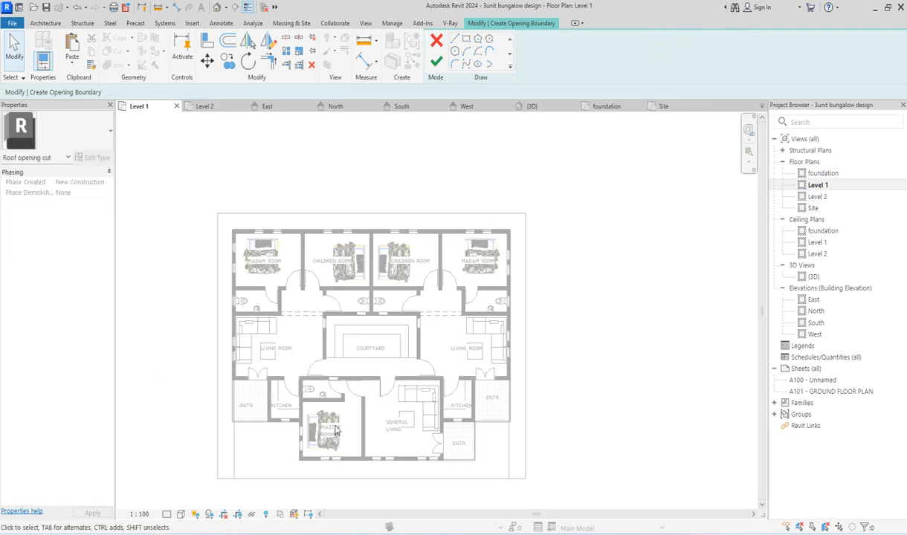
click(465, 40)
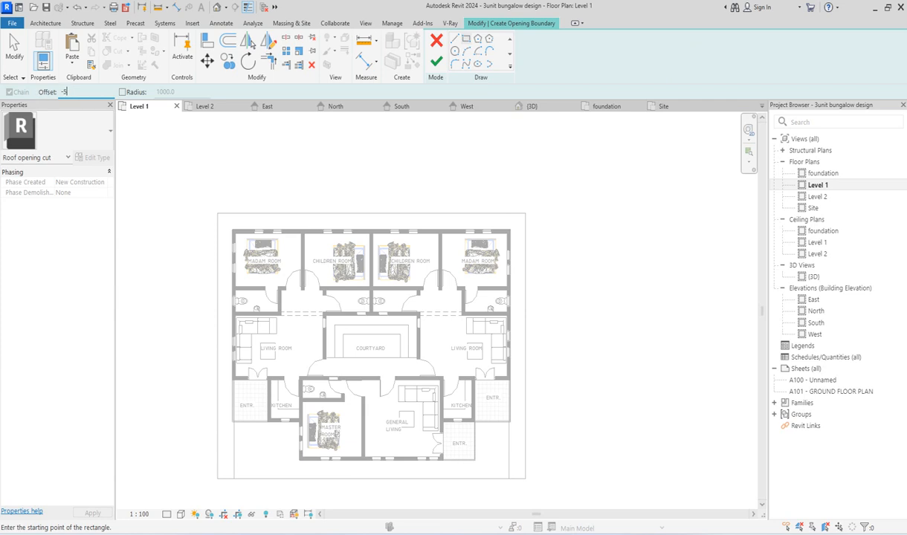
scroll(327, 309, up, 5)
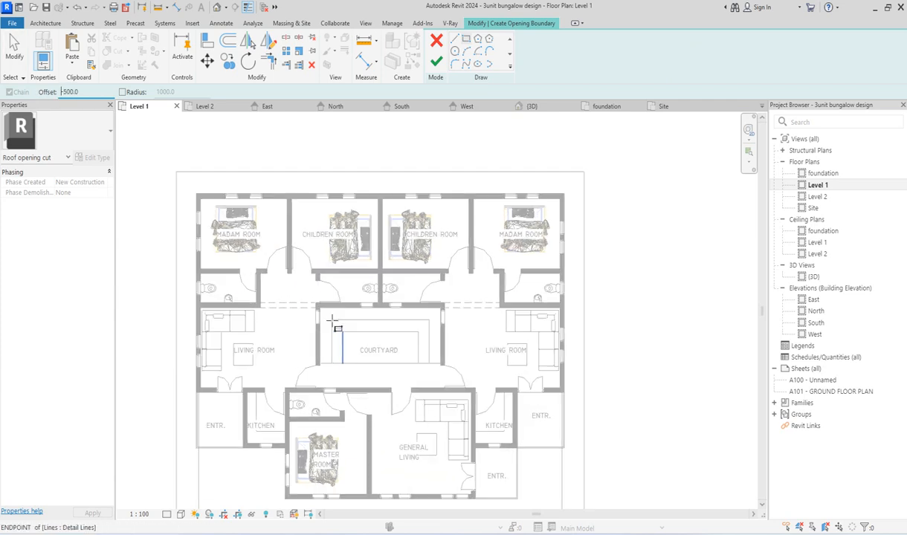
click(315, 300)
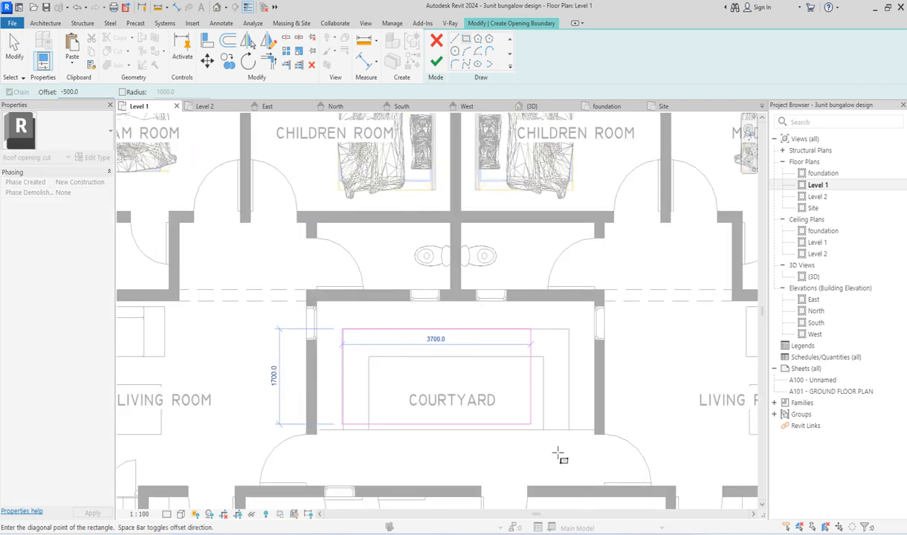
click(593, 479)
scroll(488, 356, down, 3)
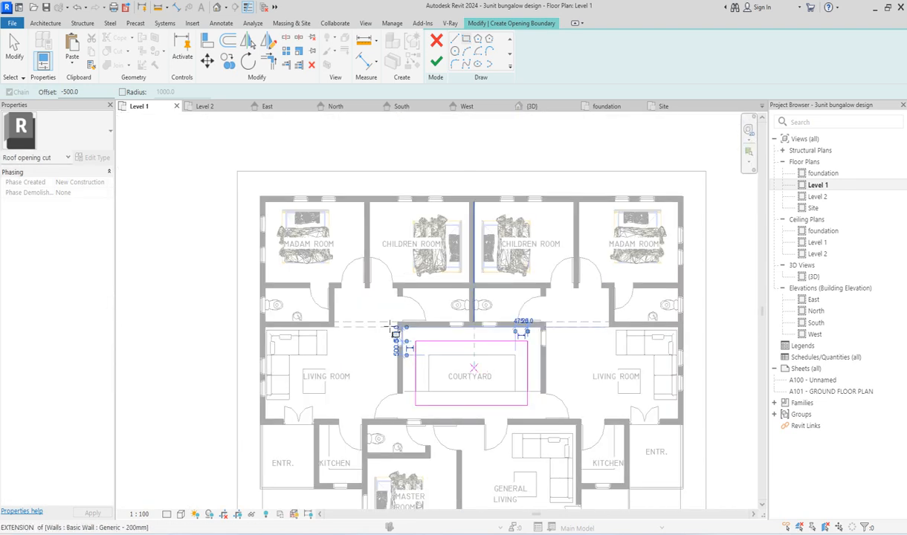
click(437, 61)
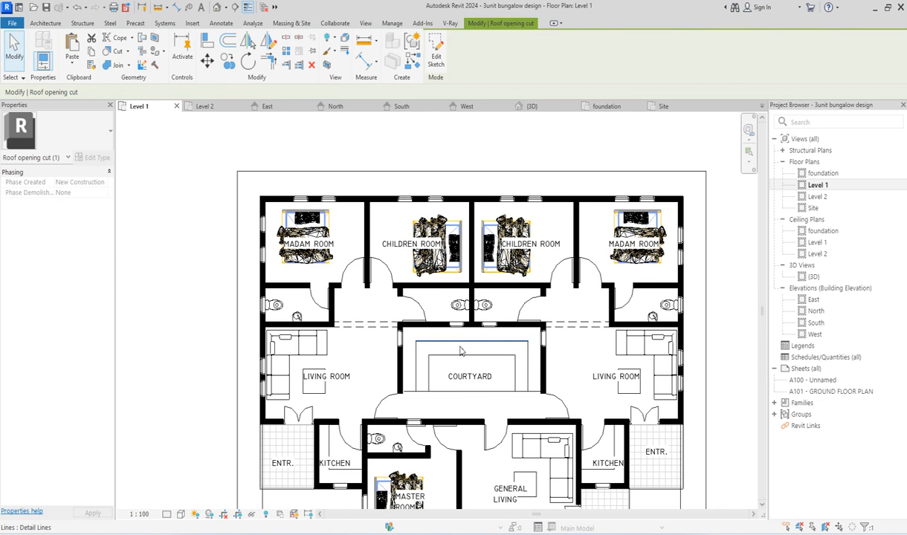
Step: Examine the courtyard opening's position against the ridge and roof valleys in the Site plan
click(810, 208)
click(427, 327)
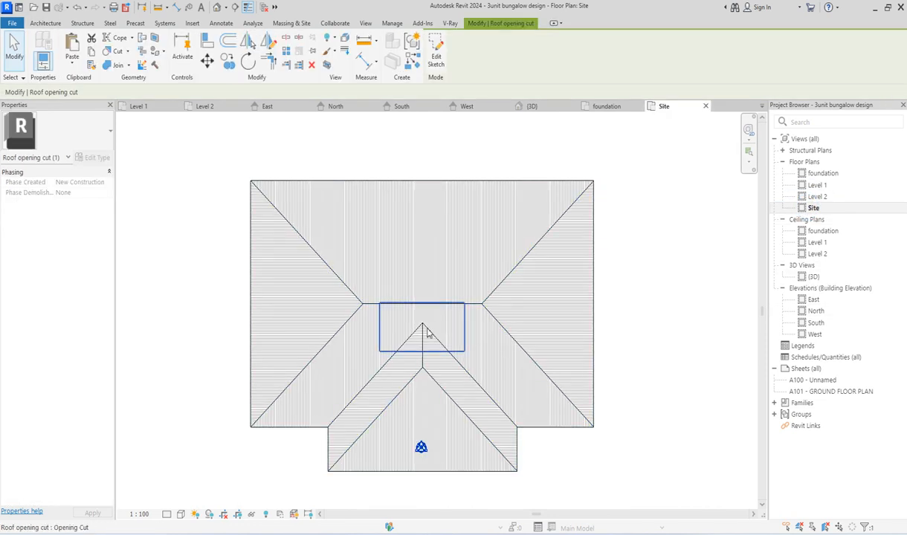
scroll(457, 358, up, 1)
scroll(457, 359, up, 1)
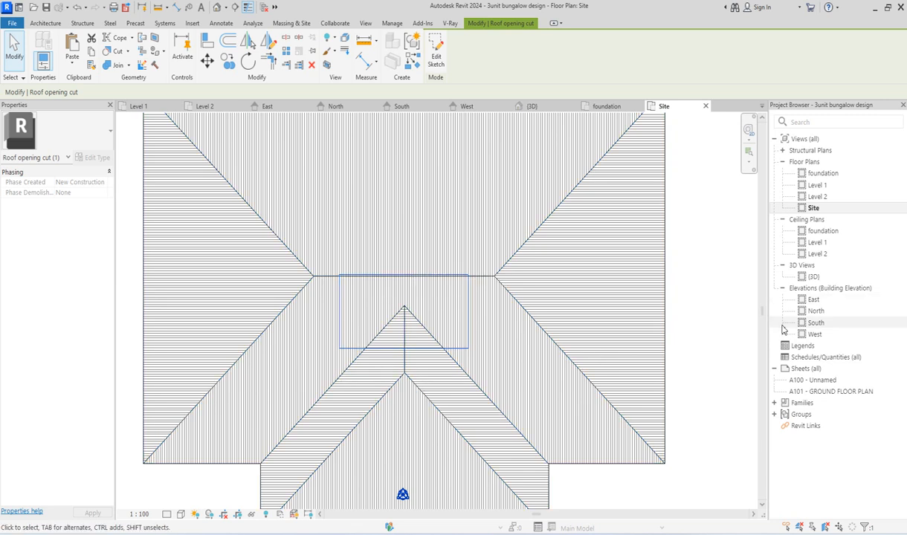
Step: Select the uppermost roof at its front eave corner in the 3D view and hide that element in this view
double_click(816, 277)
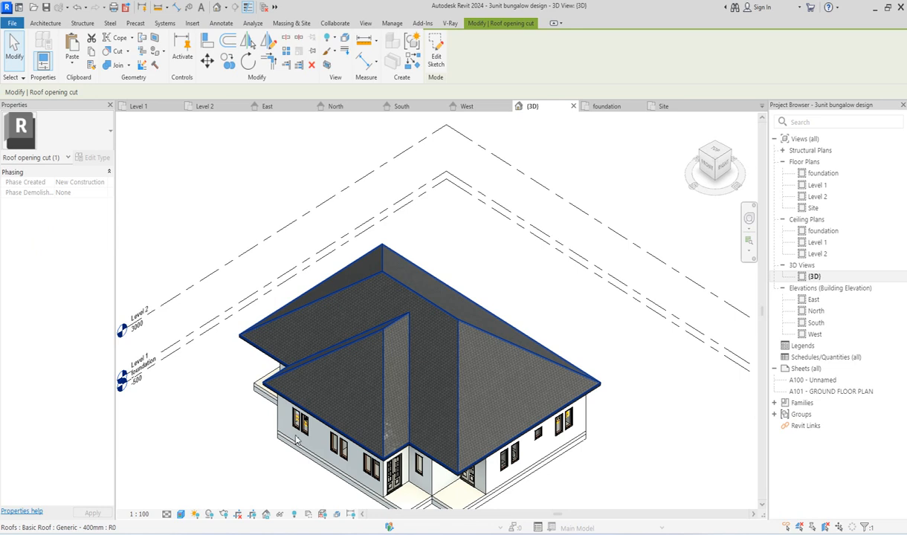
scroll(296, 440, up, 3)
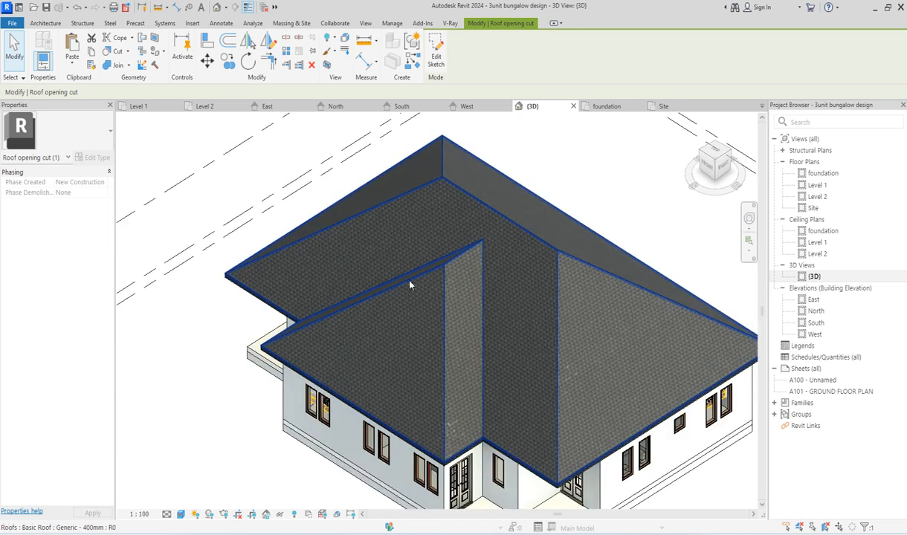
scroll(374, 365, down, 3)
scroll(464, 303, up, 2)
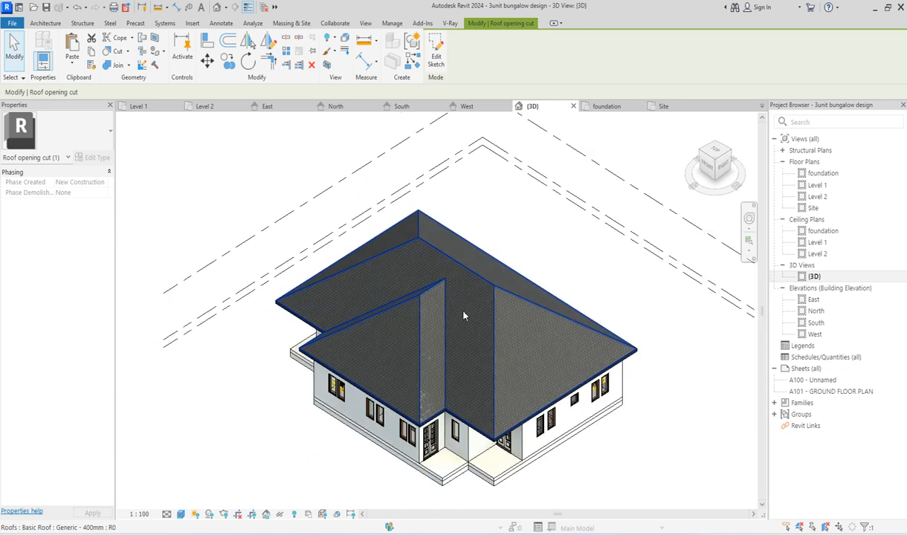
scroll(437, 441, up, 2)
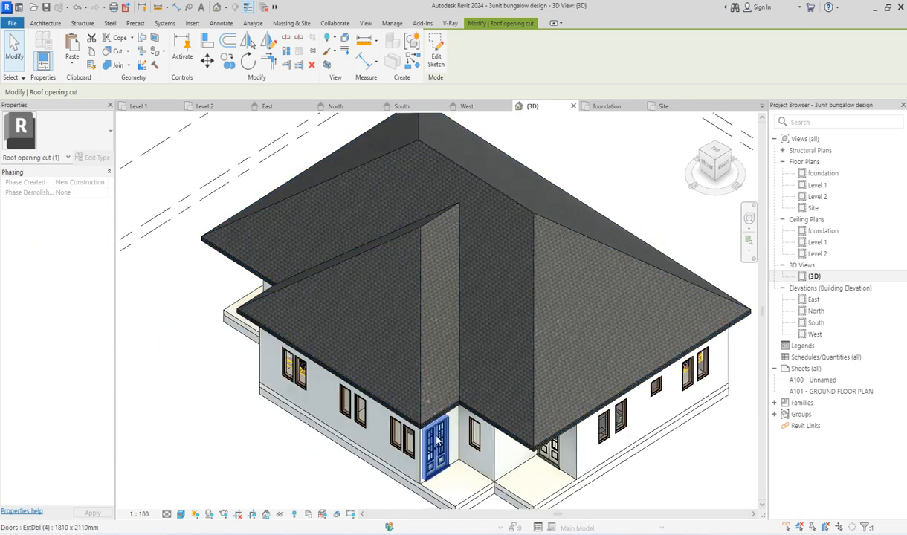
scroll(437, 440, up, 5)
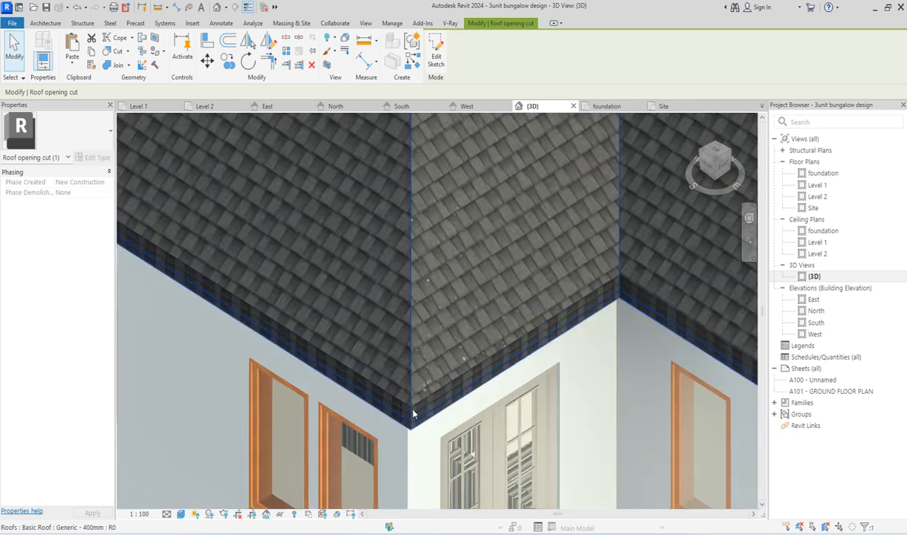
scroll(414, 415, down, 2)
click(408, 396)
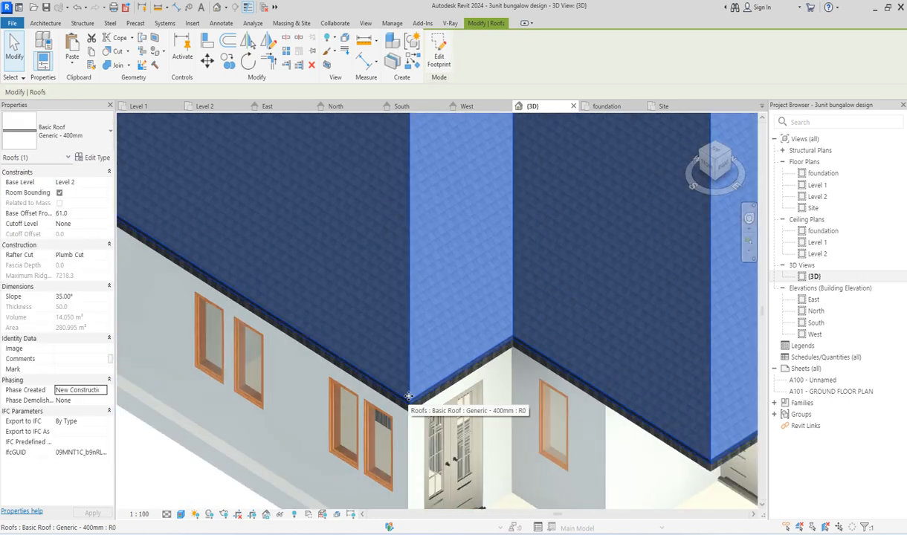
scroll(408, 396, down, 5)
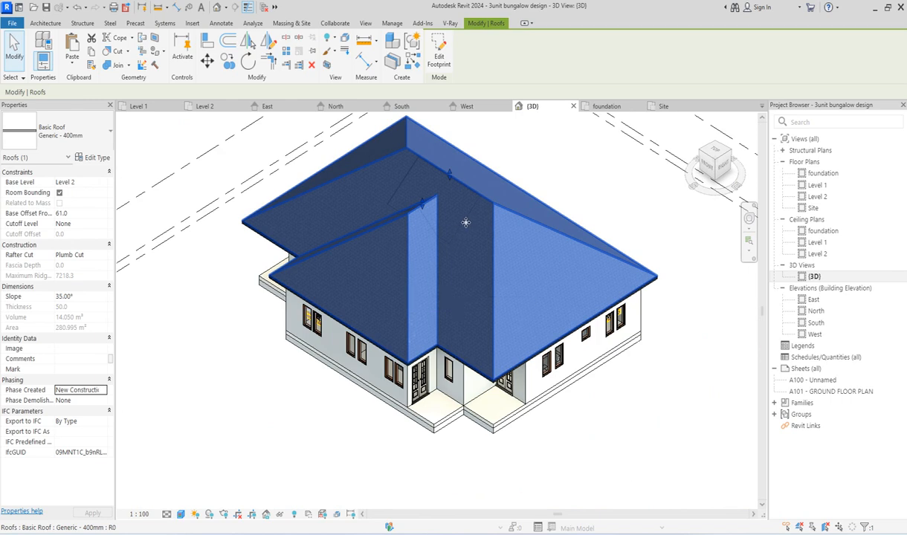
scroll(466, 223, up, 3)
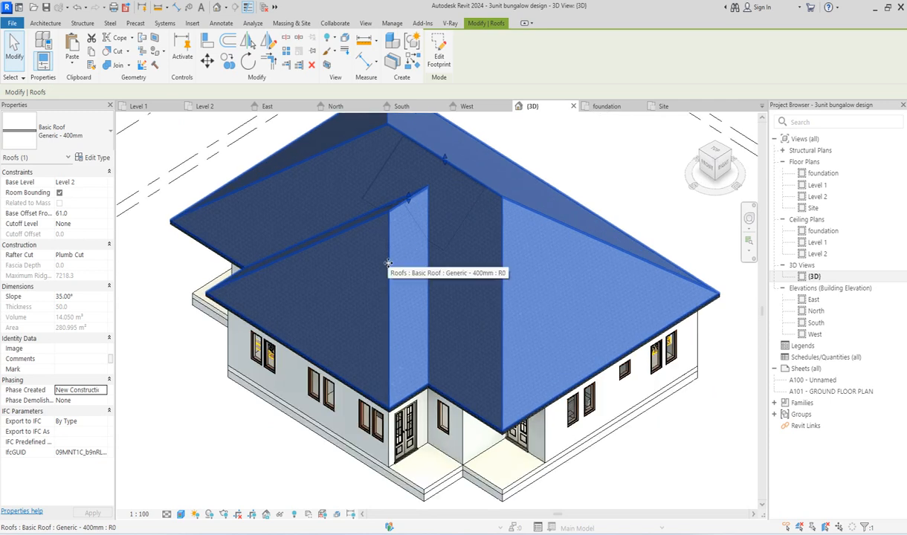
right_click(388, 262)
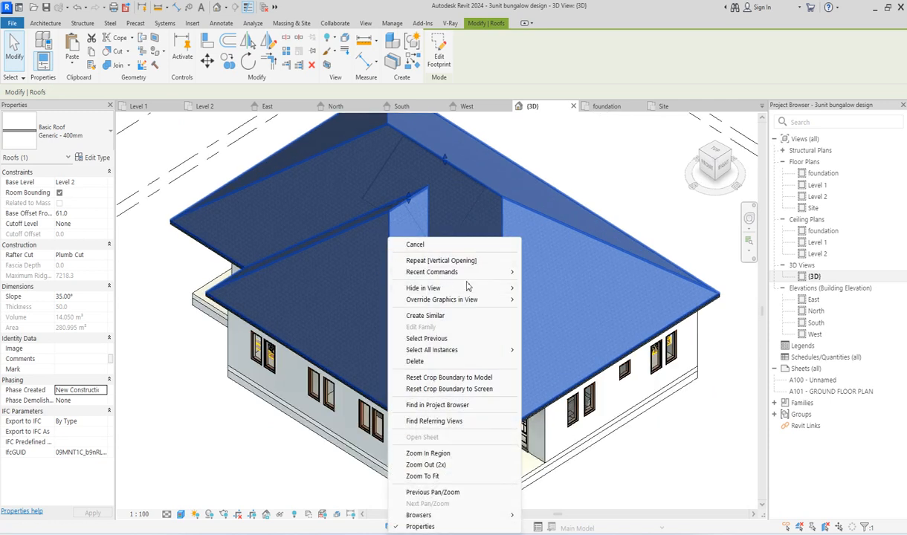
mouse_move(515, 289)
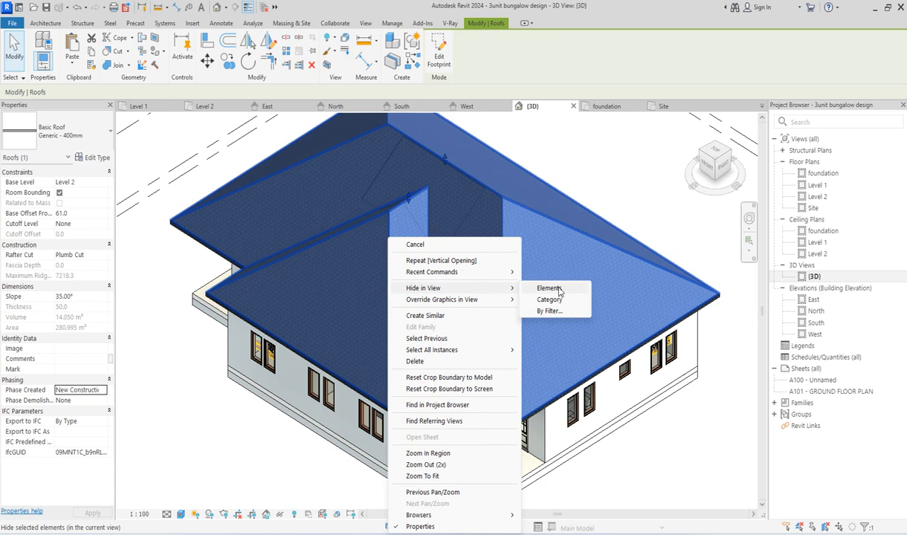
click(559, 290)
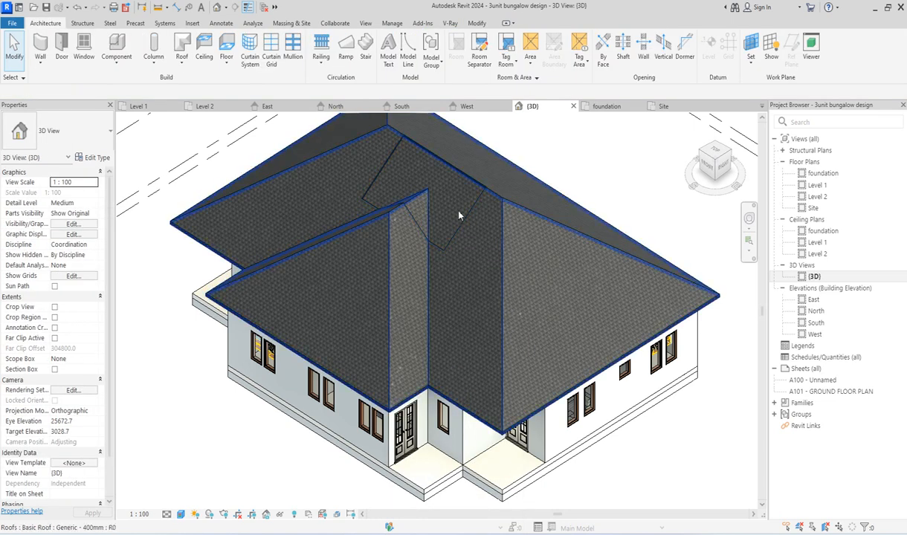
Step: Examine the courtyard opening's outline on the remaining stacked roofs in the 3D view
scroll(451, 167, up, 5)
scroll(305, 142, up, 2)
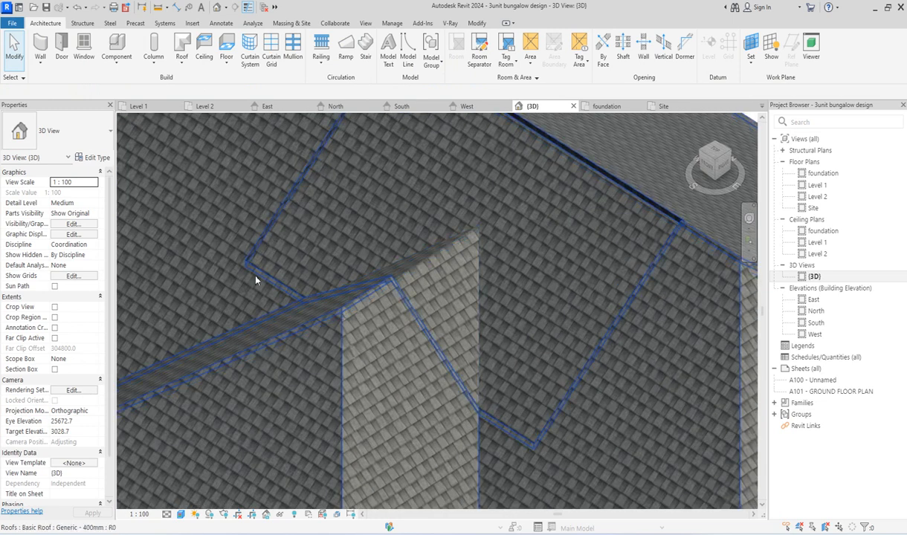
scroll(265, 235, down, 2)
scroll(268, 232, down, 2)
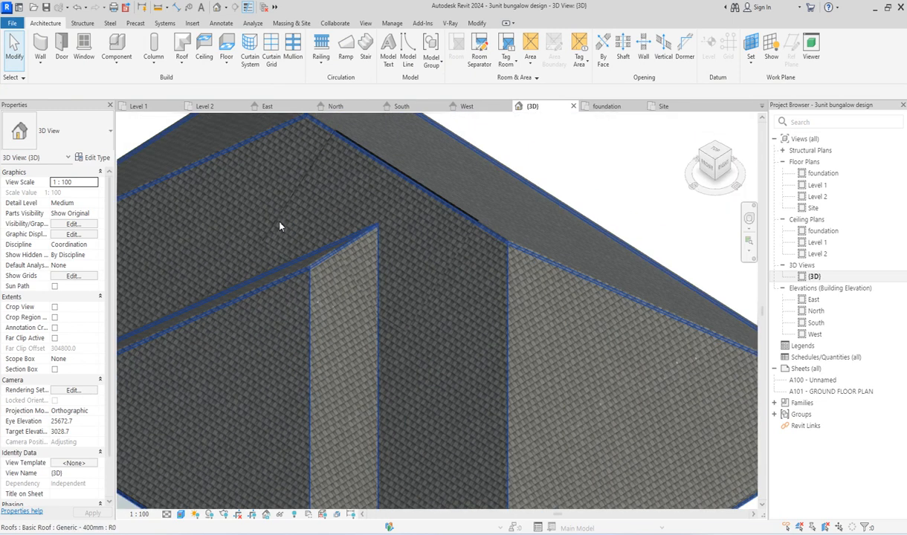
scroll(371, 265, down, 5)
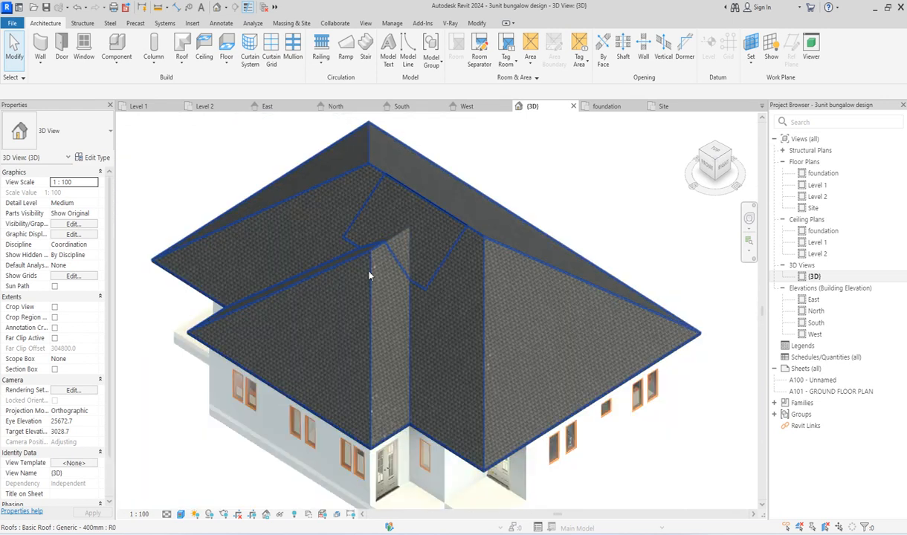
scroll(365, 252, up, 5)
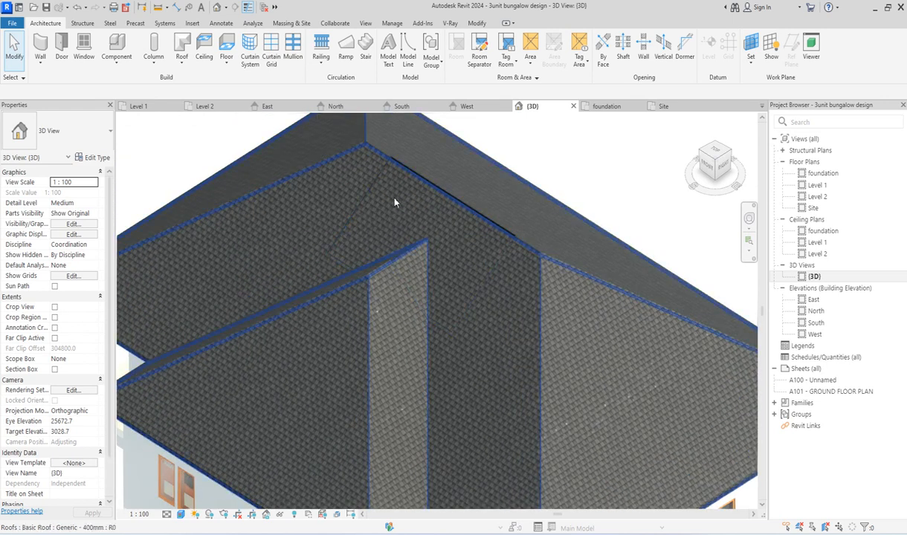
scroll(394, 199, down, 5)
Step: Select the lowest roof at its eave corner, inspect the area it covers inside the courtyard opening, and clear the selection
scroll(414, 494, up, 5)
scroll(552, 455, up, 5)
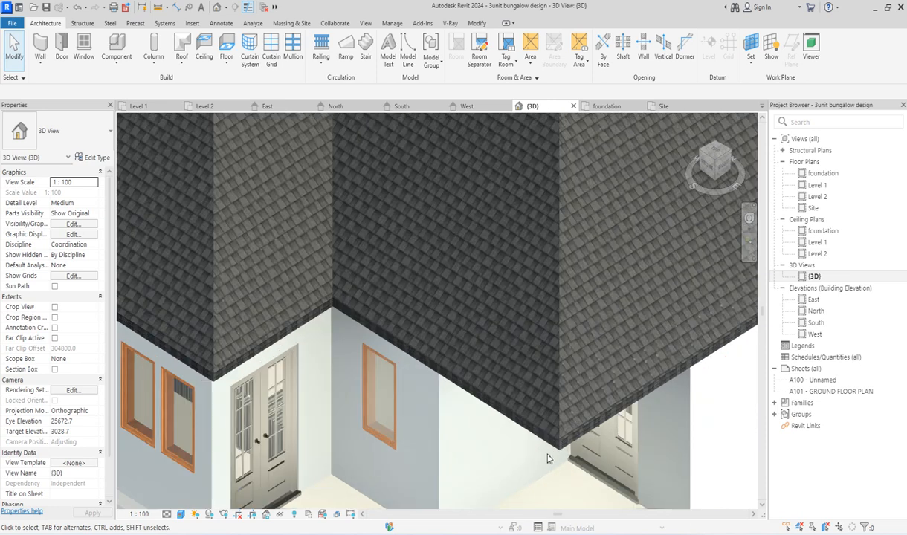
click(561, 457)
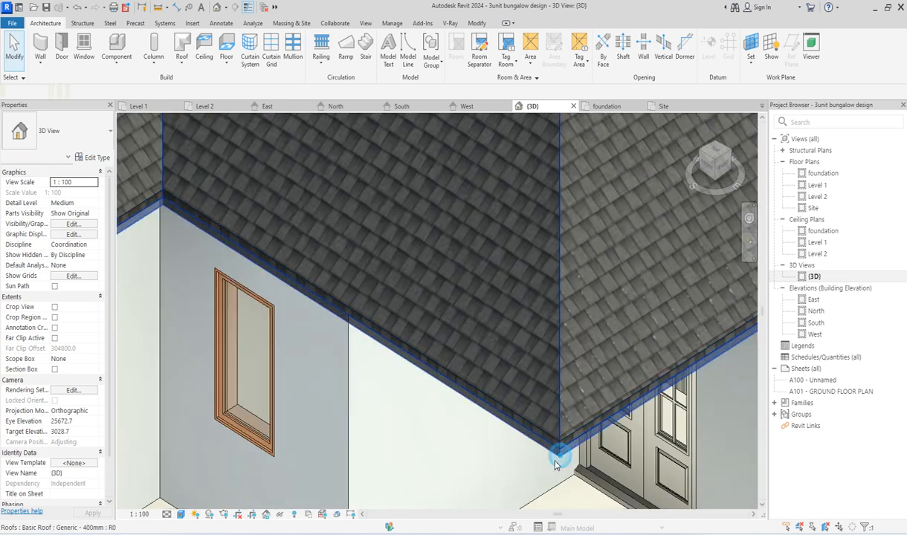
scroll(344, 458, down, 5)
scroll(345, 458, down, 5)
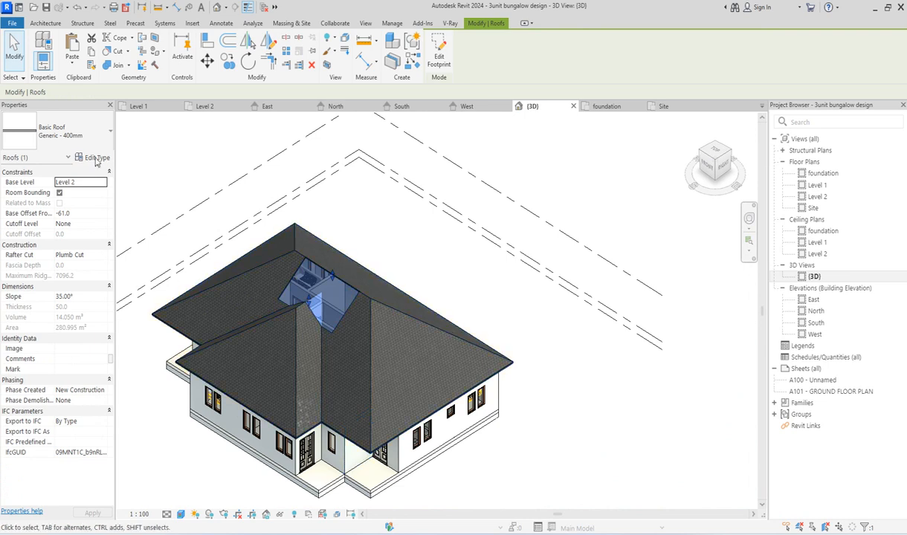
scroll(335, 311, up, 3)
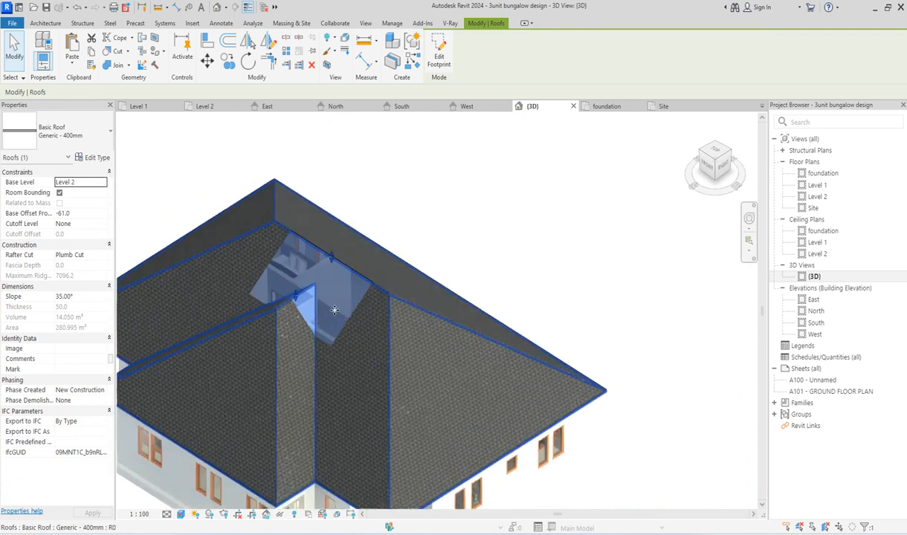
scroll(335, 311, up, 3)
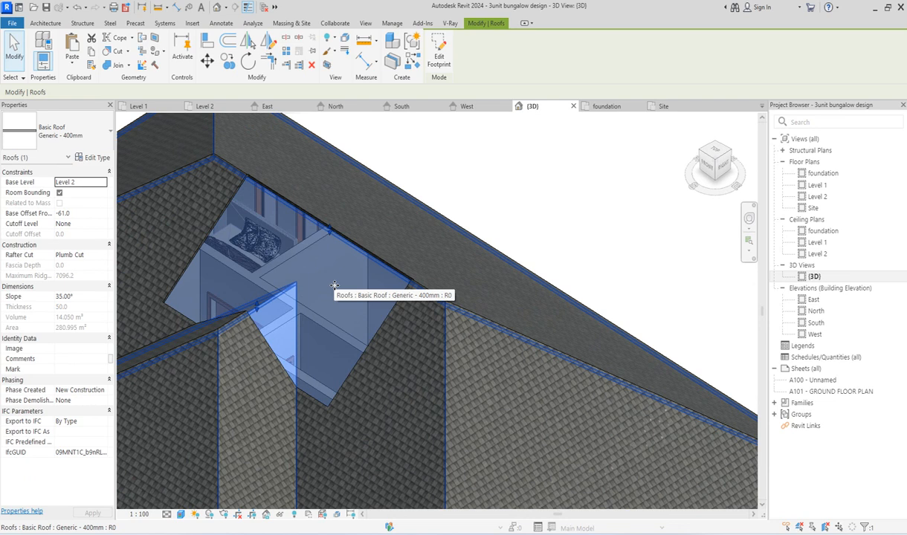
scroll(335, 286, down, 4)
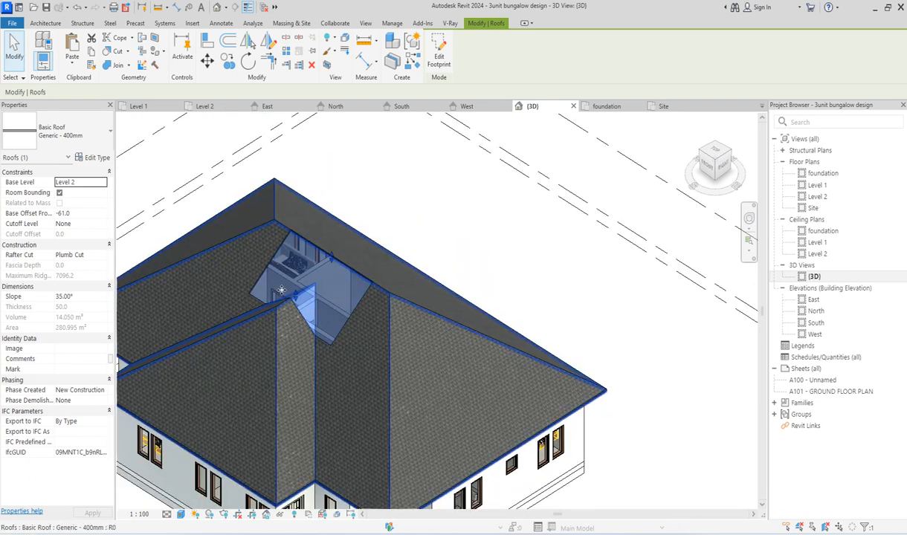
click(460, 237)
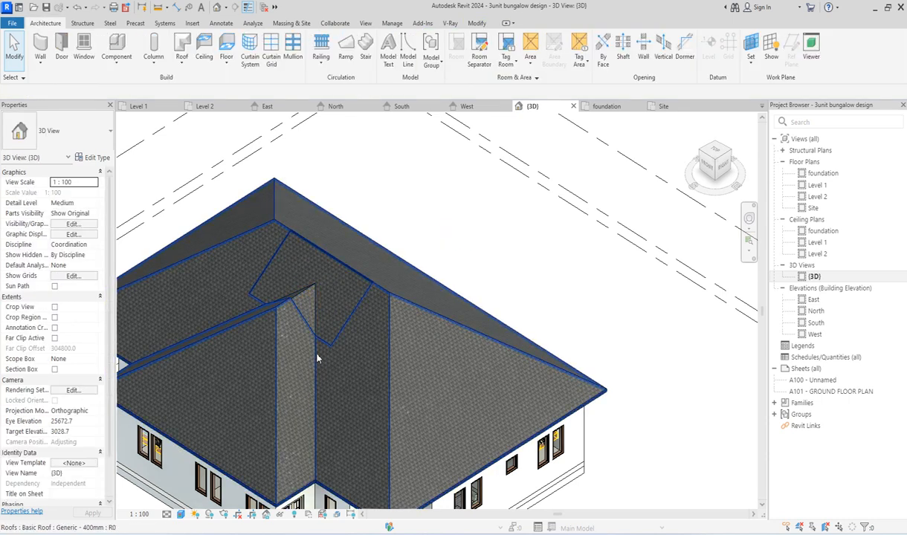
Step: Select the lowest roof again at its eave corner in 3D and open the Site plan with it selected
scroll(374, 446, down, 4)
scroll(342, 438, up, 8)
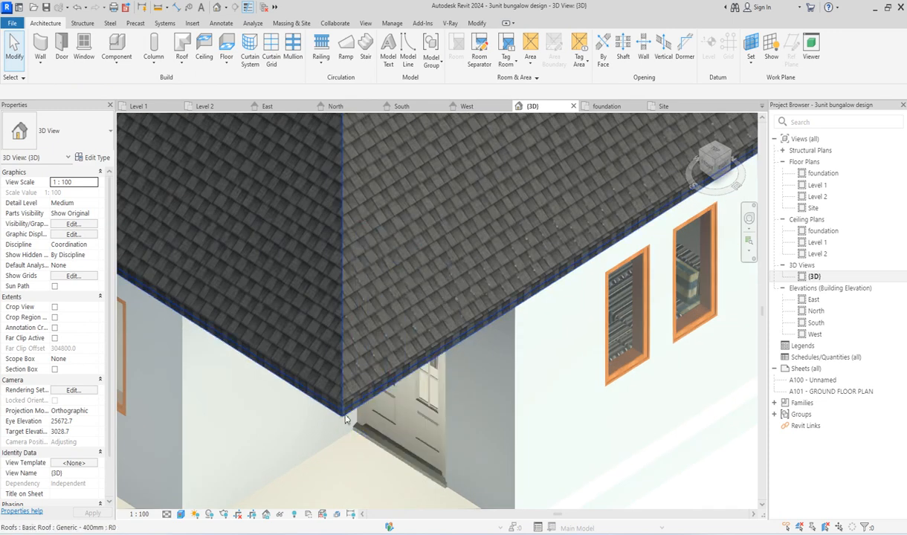
click(343, 418)
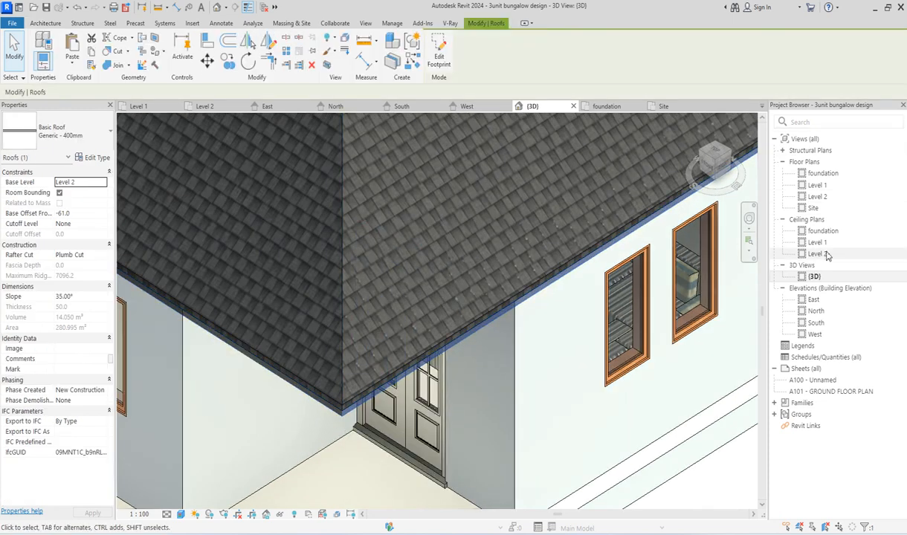
double_click(814, 209)
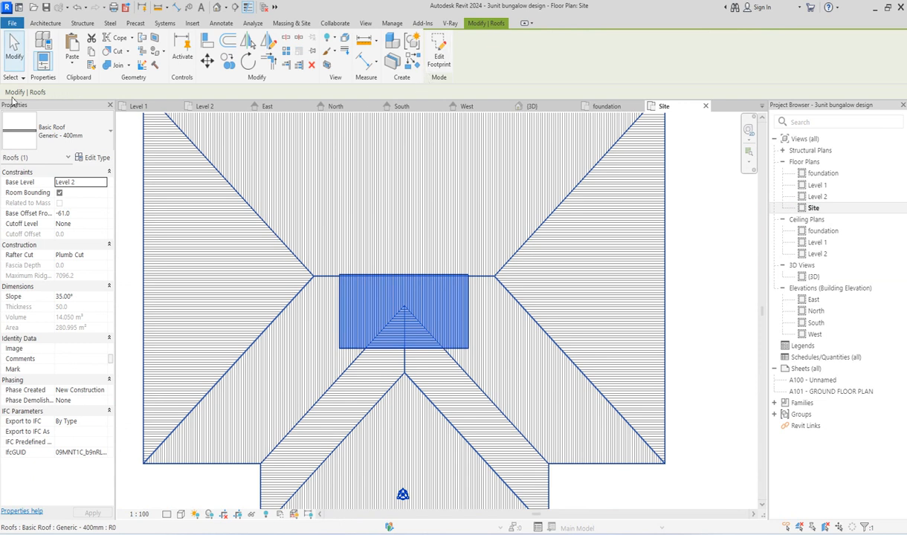
Step: Cut a vertical opening in the roof still covering the courtyard, sketching a rectangle between opposite corners of the existing opening
click(45, 23)
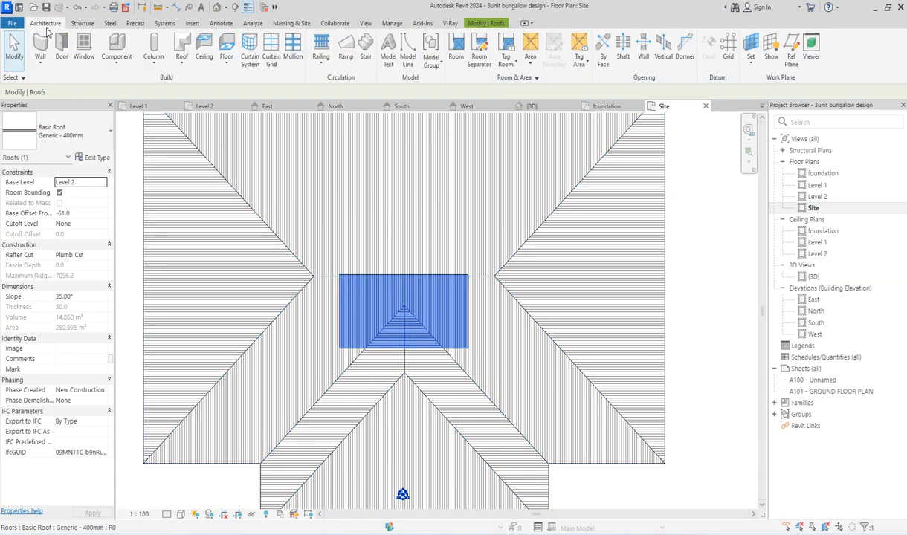
click(662, 55)
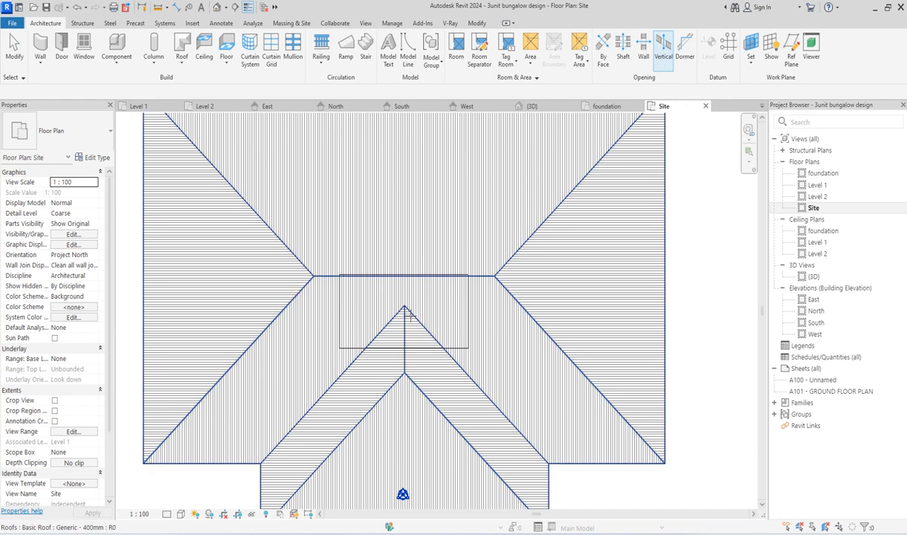
click(411, 315)
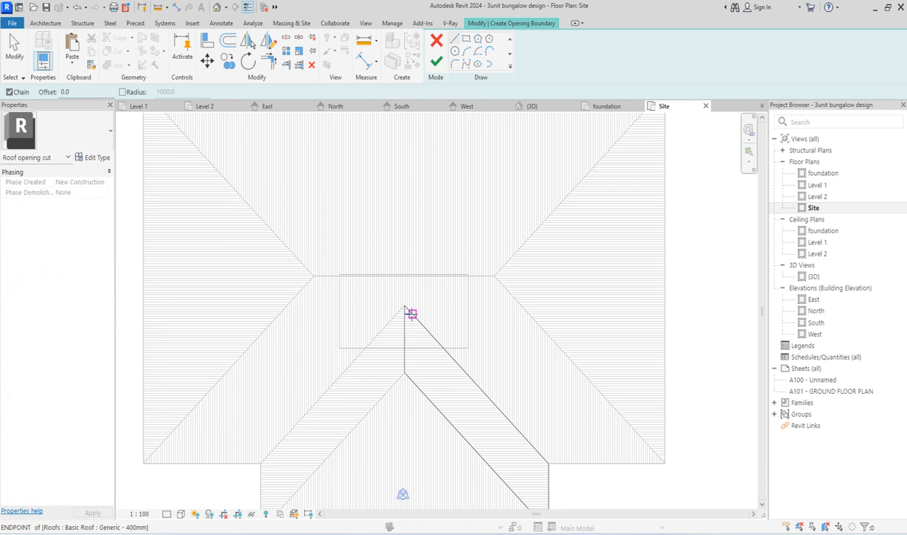
click(466, 40)
click(471, 346)
scroll(338, 266, up, 5)
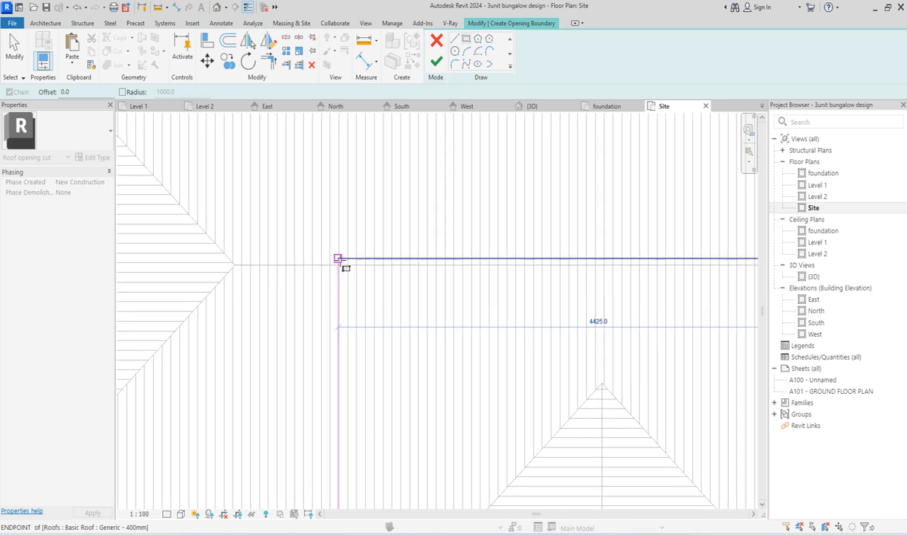
click(338, 258)
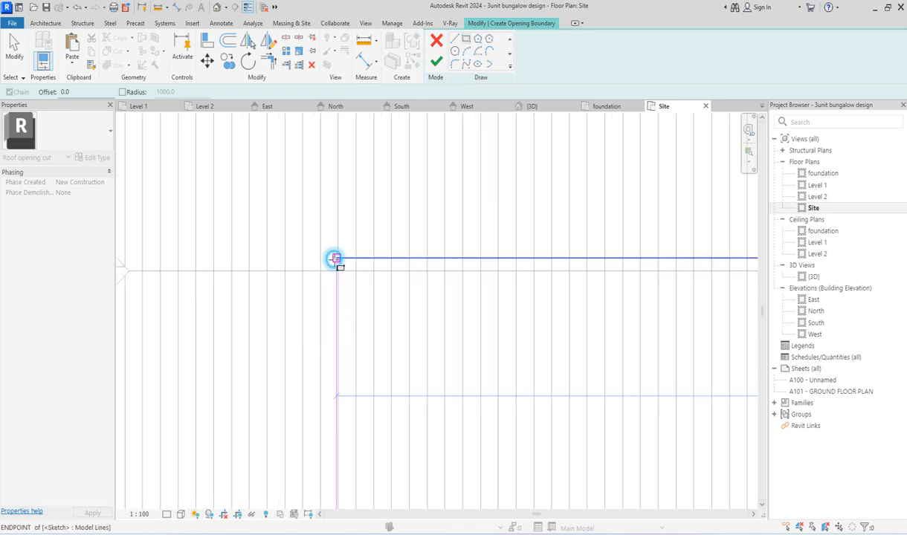
click(436, 61)
scroll(307, 296, down, 3)
scroll(307, 296, down, 5)
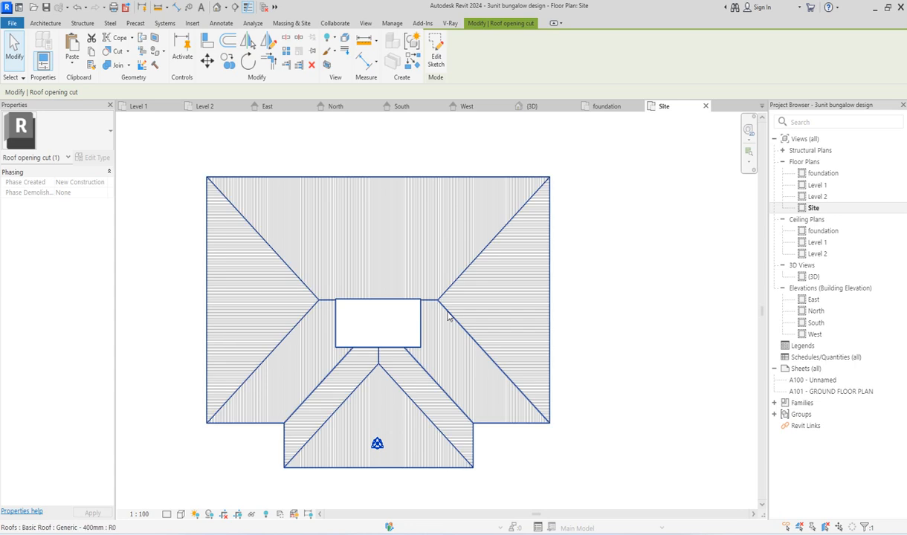
Step: Inspect the courtyard opening through the stacked roofs in the 3D view, focusing on its edge at the ridge, and clear the selection
double_click(813, 277)
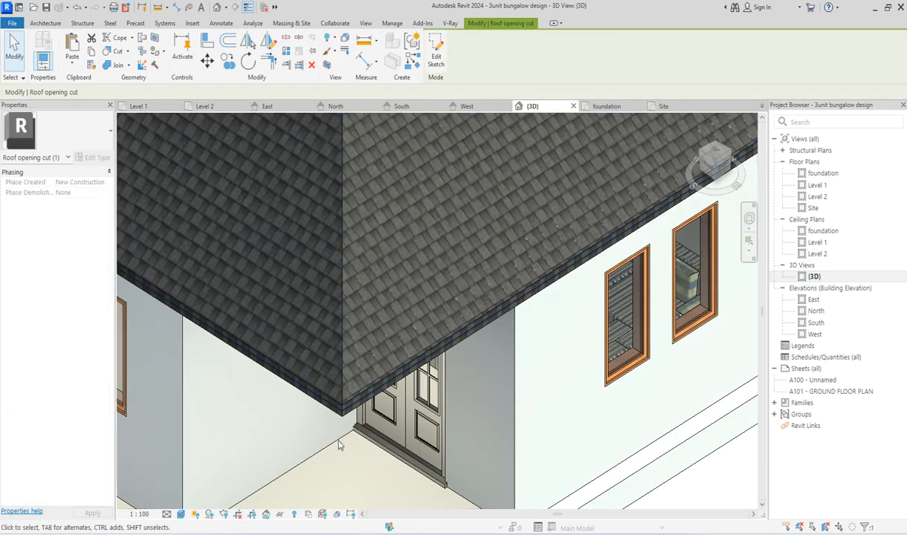
scroll(396, 352, down, 8)
scroll(325, 243, up, 6)
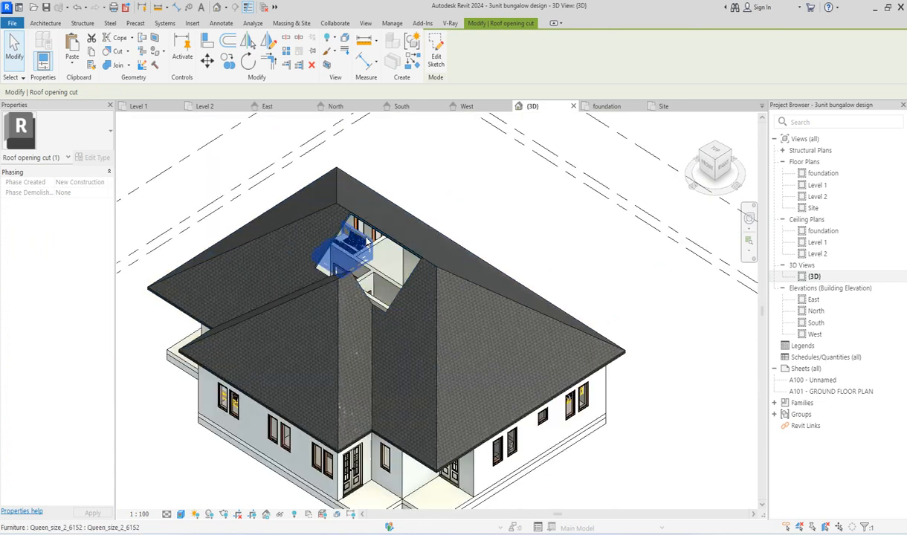
scroll(359, 335, down, 4)
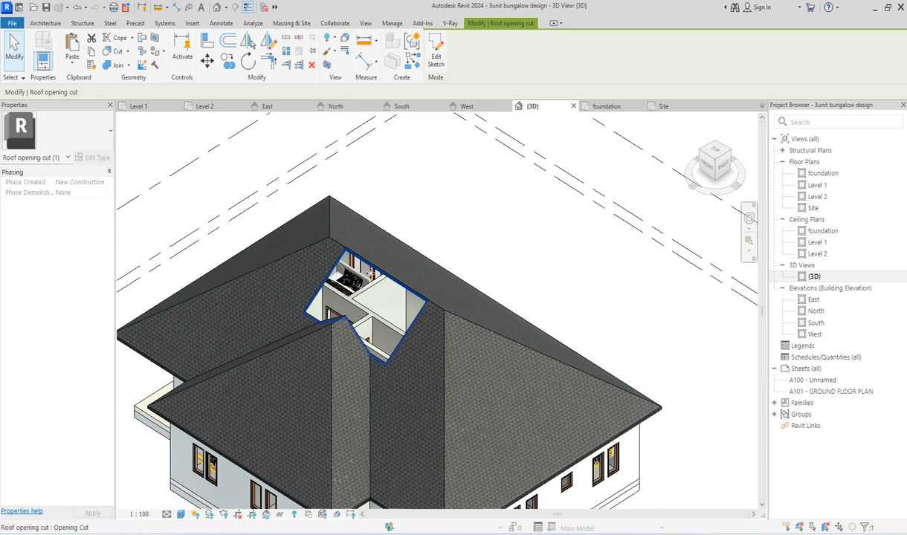
scroll(342, 273, up, 4)
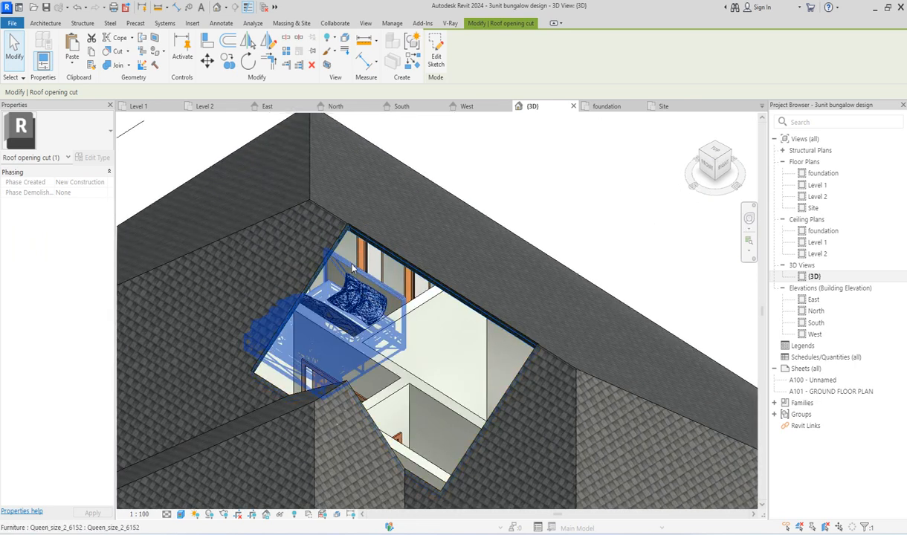
scroll(364, 245, up, 3)
key(Escape)
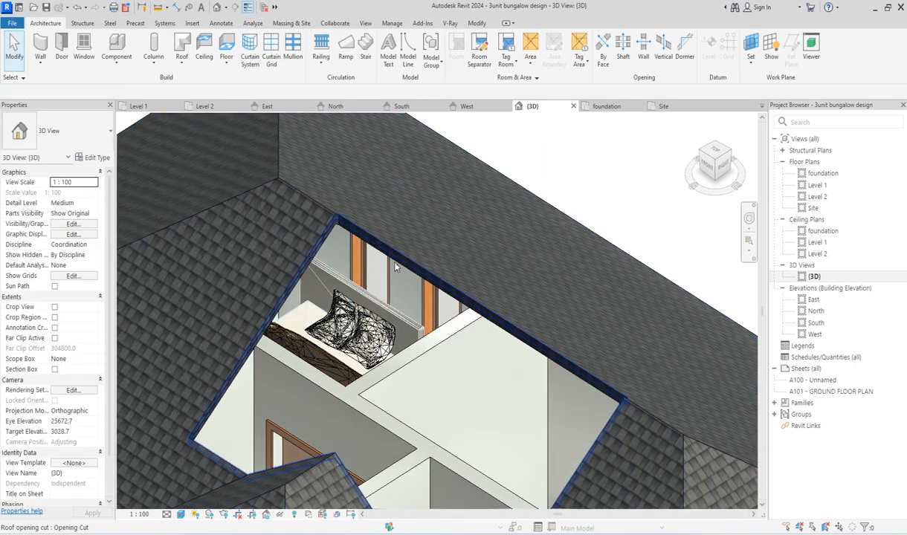
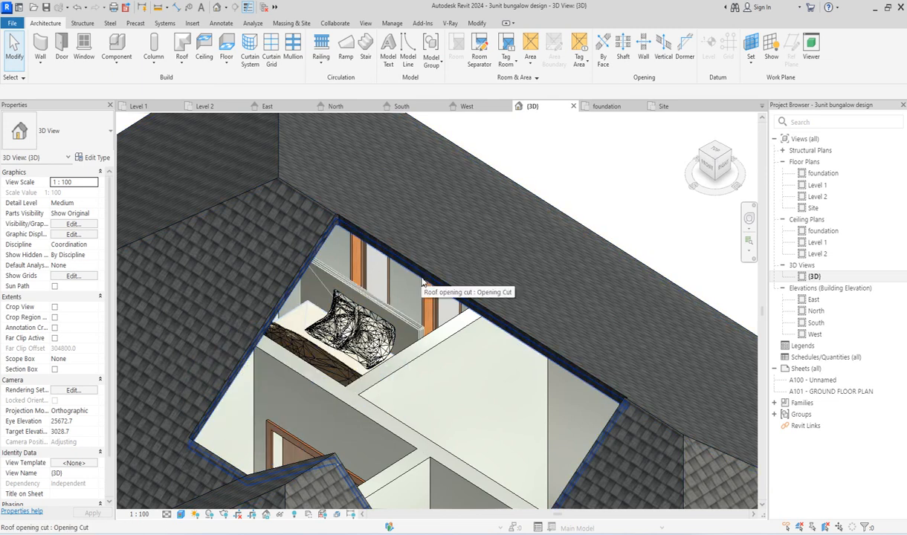
Step: Open the boundary sketch of the roof opening cut over the courtyard for editing in the Level 1 floor plan
scroll(421, 283, up, 3)
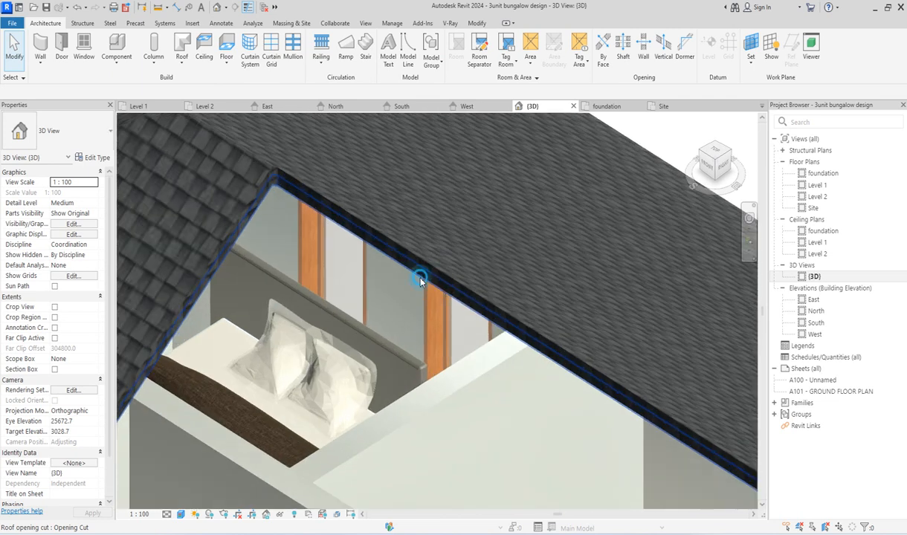
click(419, 278)
click(436, 55)
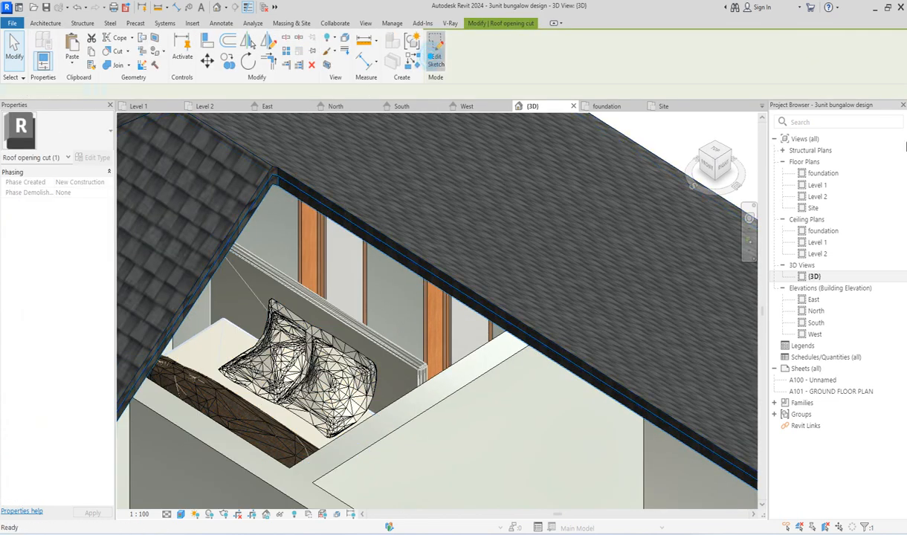
click(819, 184)
double_click(818, 184)
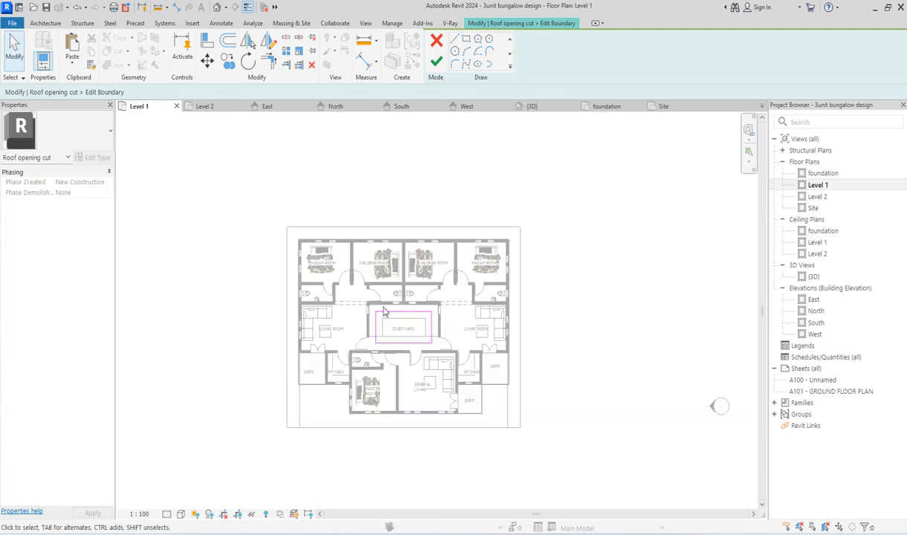
Step: Align the four edges of the opening's boundary with the outer faces of the walls enclosing the courtyard
click(207, 42)
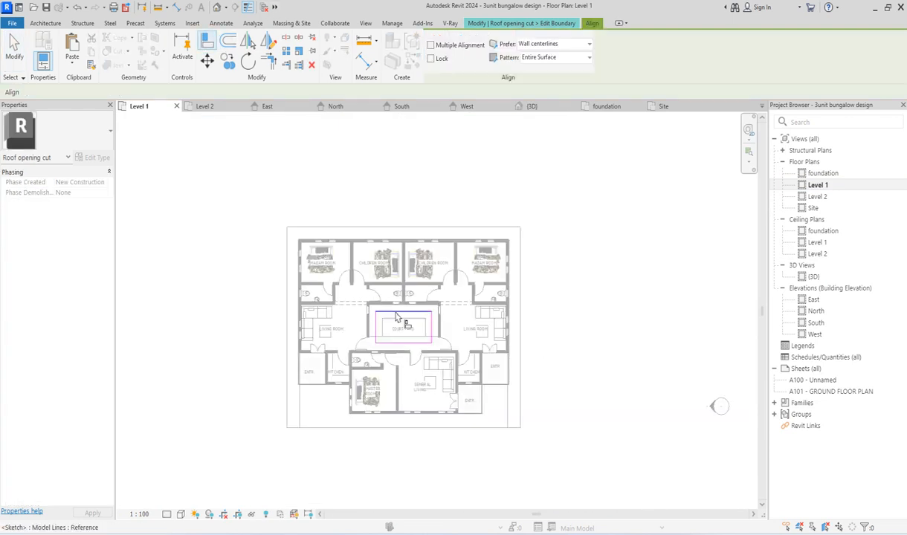
scroll(383, 297, up, 5)
click(383, 292)
click(384, 321)
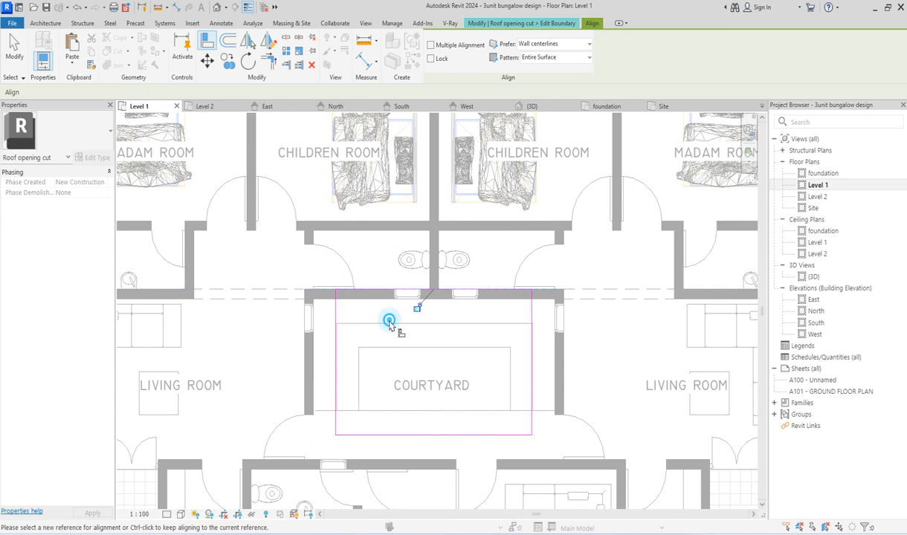
click(305, 367)
click(335, 369)
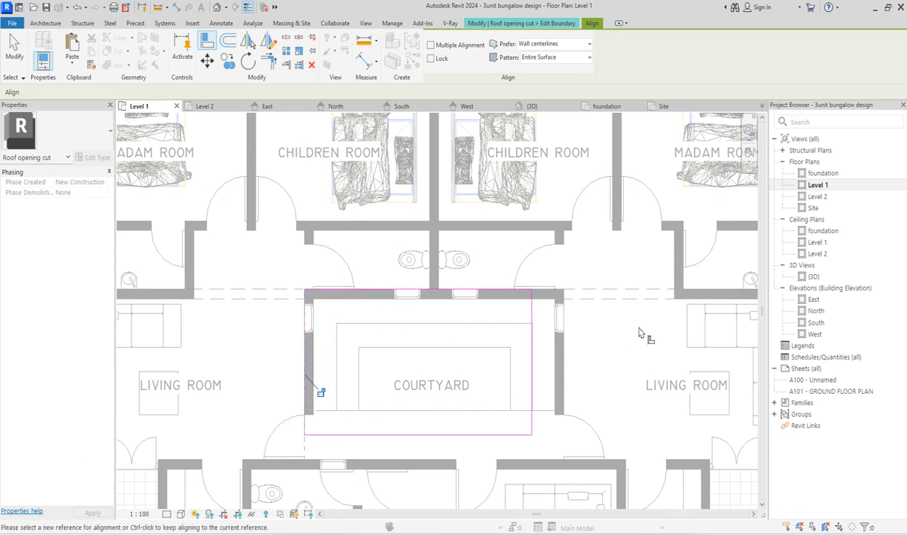
click(564, 365)
click(531, 379)
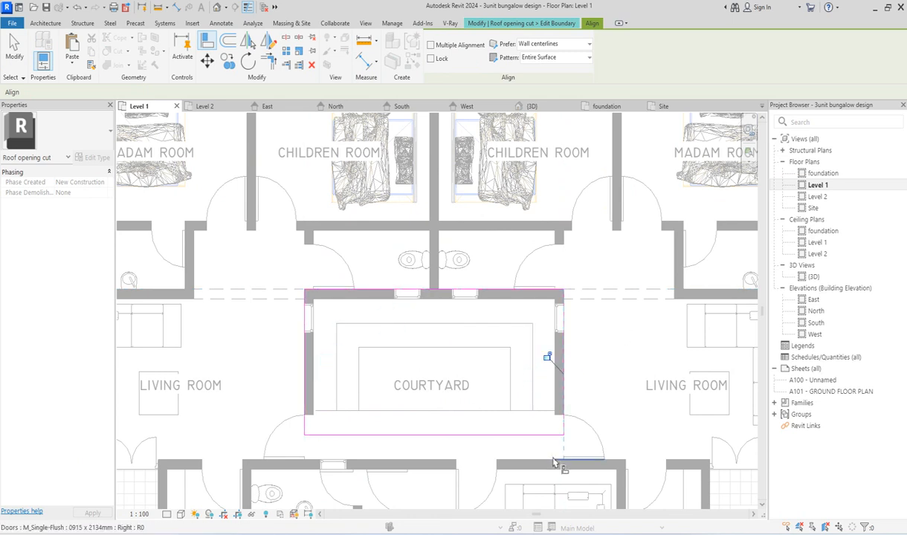
click(543, 471)
click(525, 435)
scroll(495, 422, down, 4)
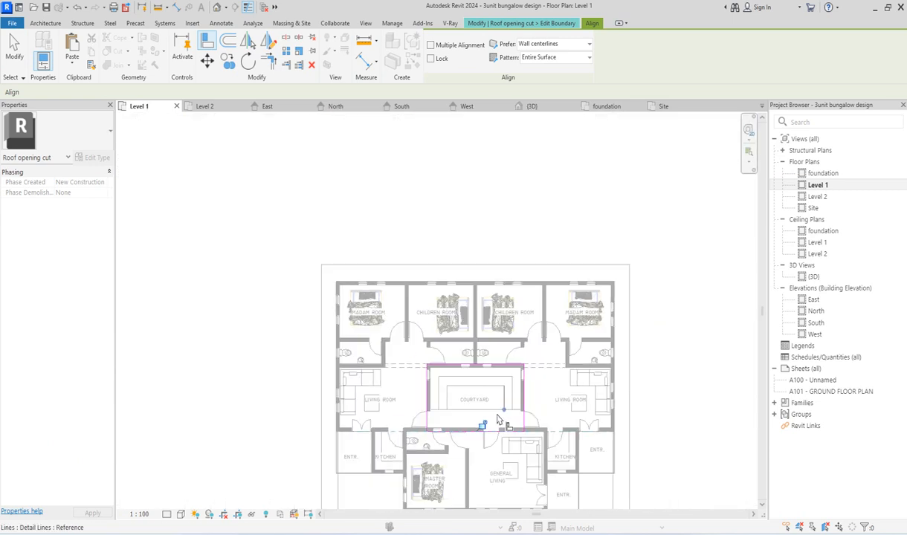
right_click(668, 272)
click(699, 271)
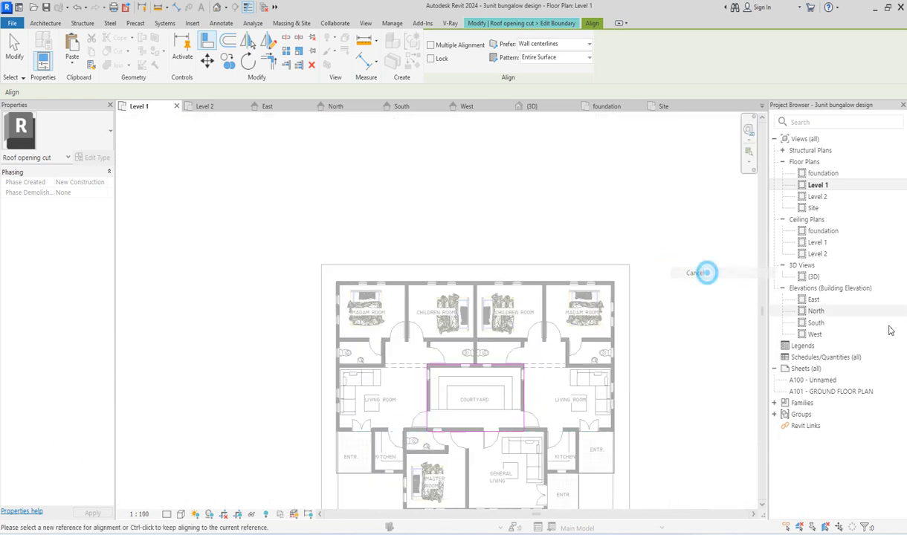
Step: In the South elevation, save the project and change the lowest roof's type to Sloped Glazing
double_click(816, 322)
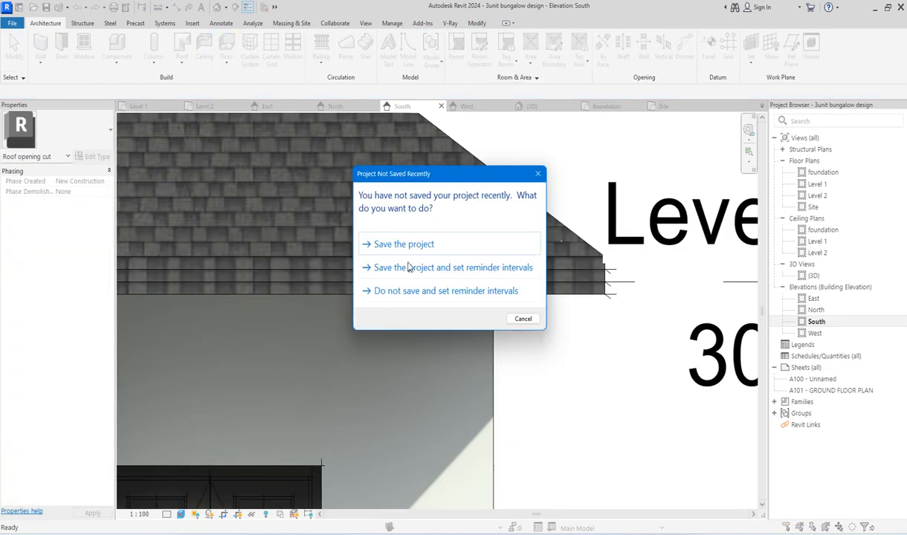
click(399, 249)
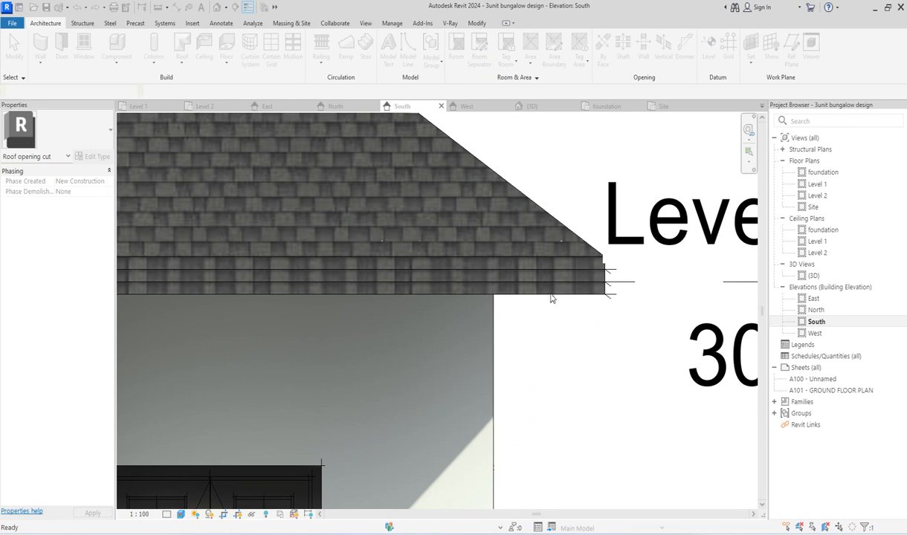
click(552, 294)
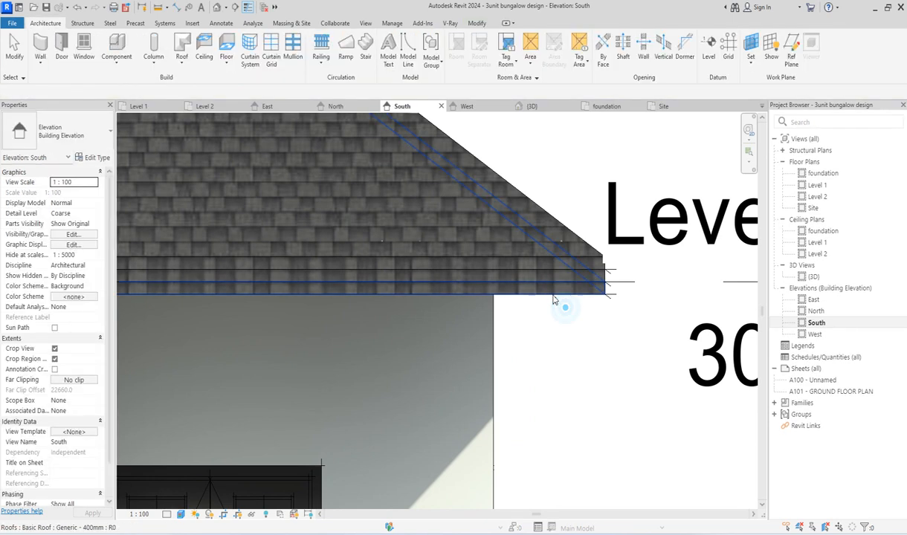
scroll(593, 316, down, 3)
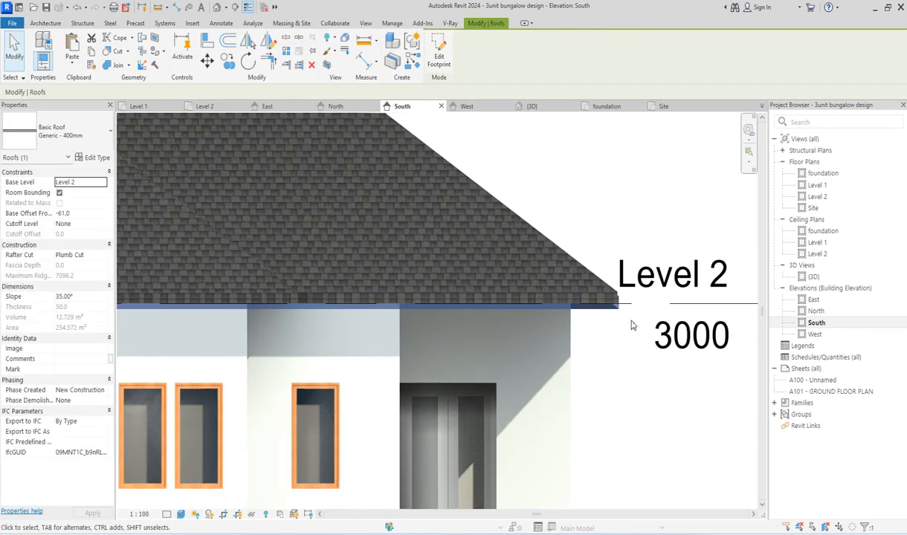
click(94, 144)
click(27, 397)
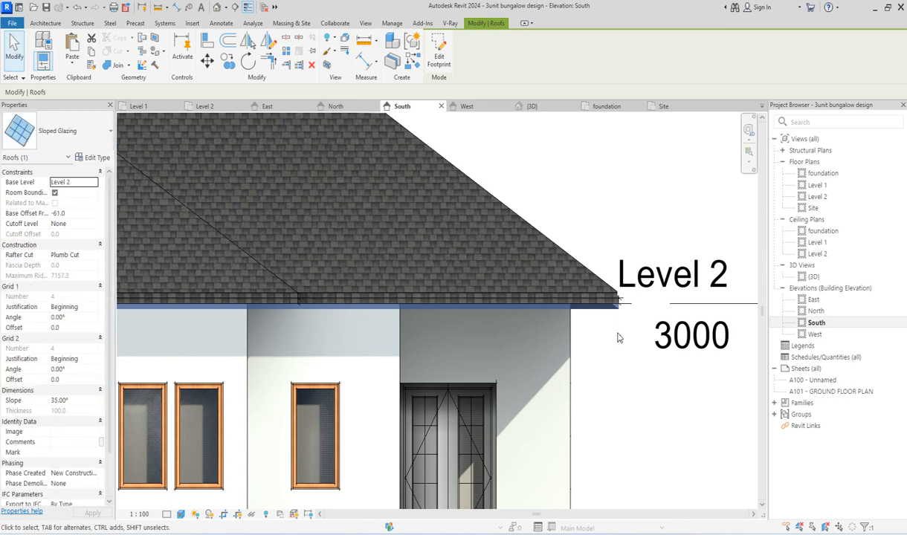
scroll(617, 337, down, 5)
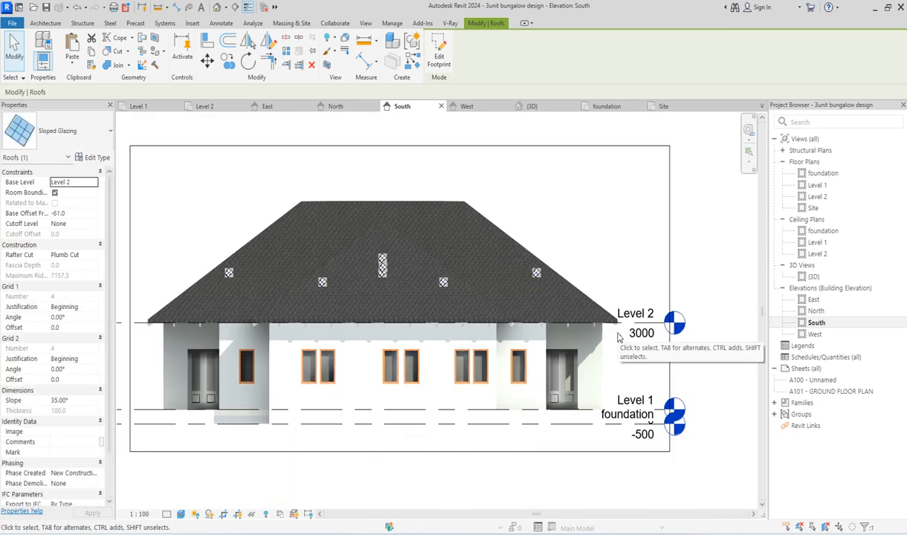
Step: Review the Sloped Glazing type's curtain panel, grid and mullion parameters from the 3D view, leaving them as they are, and clear the selection
click(813, 278)
double_click(813, 279)
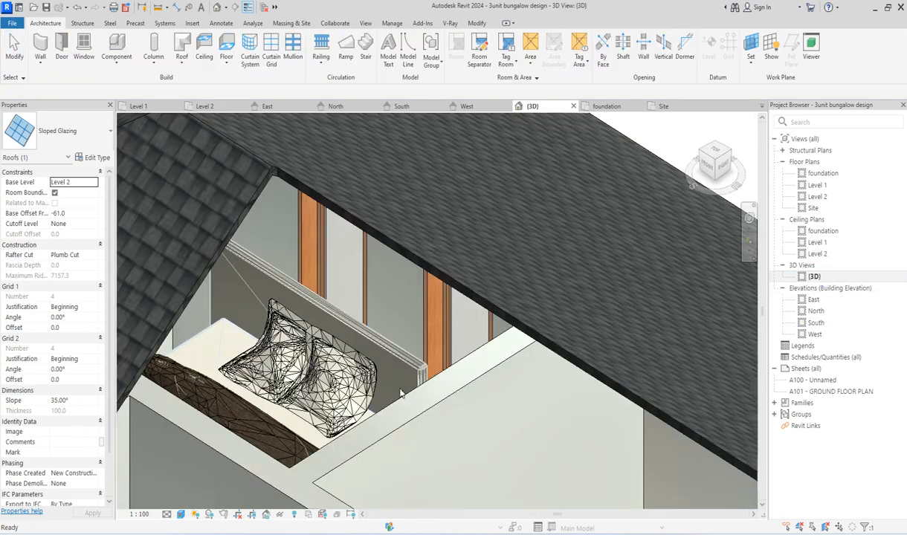
scroll(345, 347, down, 3)
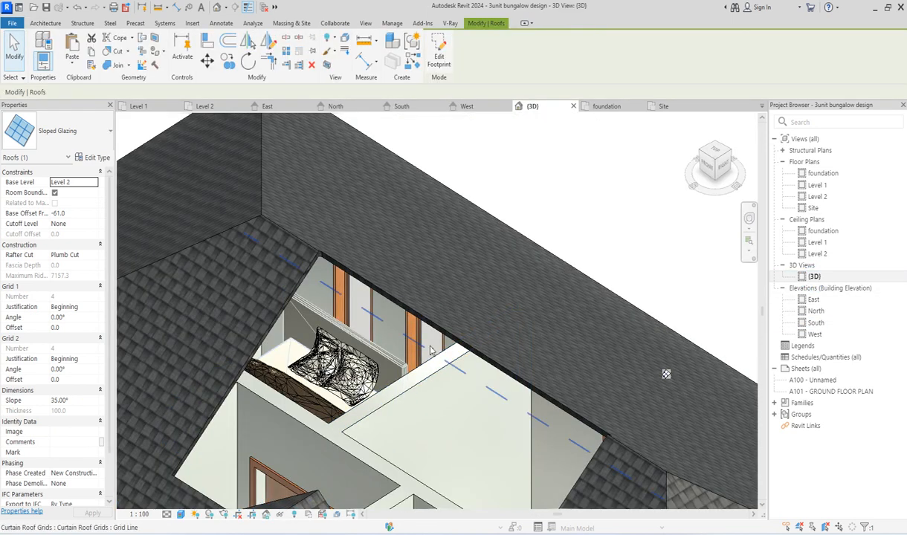
click(97, 157)
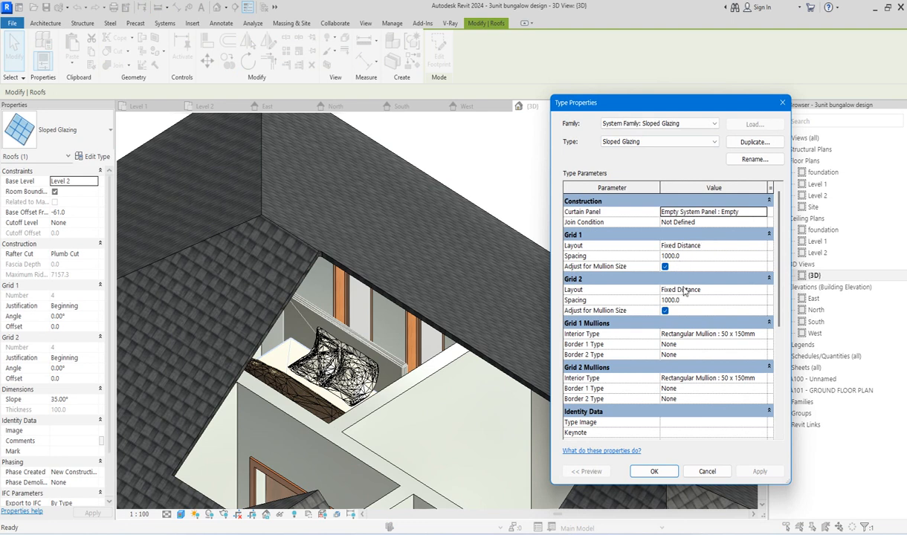
scroll(745, 367, down, 3)
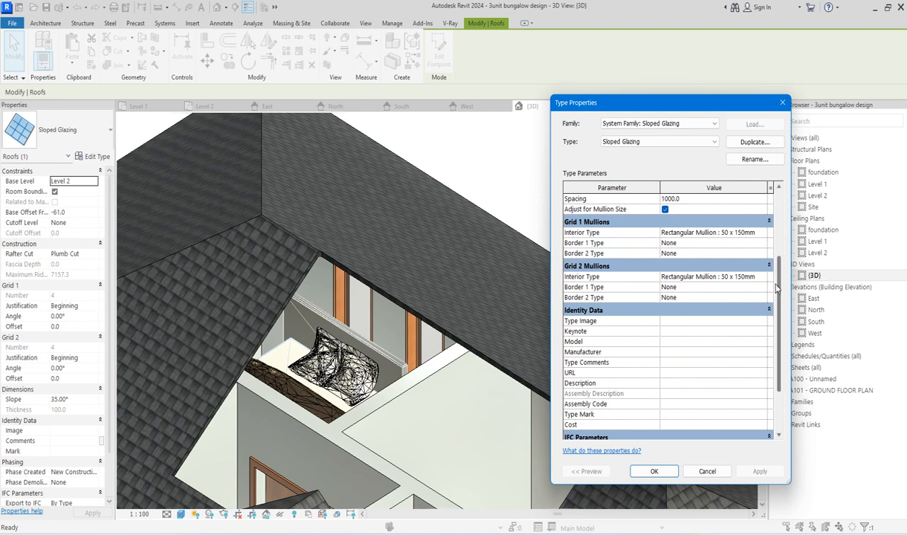
scroll(776, 289, up, 2)
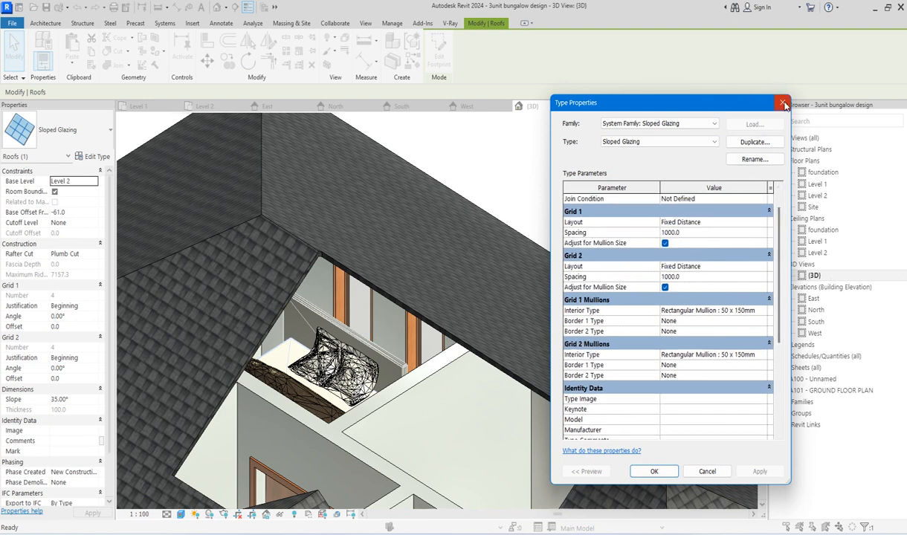
click(784, 102)
click(572, 245)
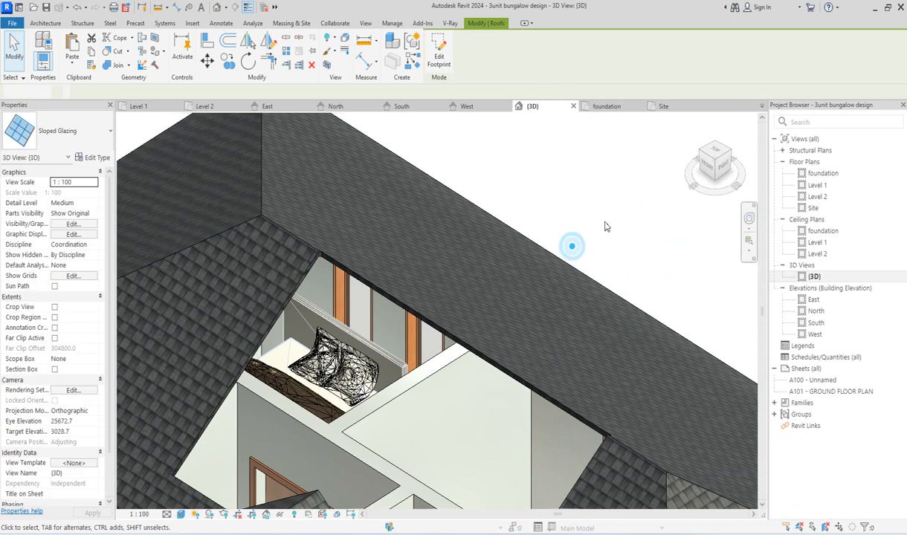
Step: Select the Generic - 400mm roof above the glazing, inspect the rafter grid and courtyard opening beneath it, and clear the selection
click(563, 275)
scroll(452, 219, up, 3)
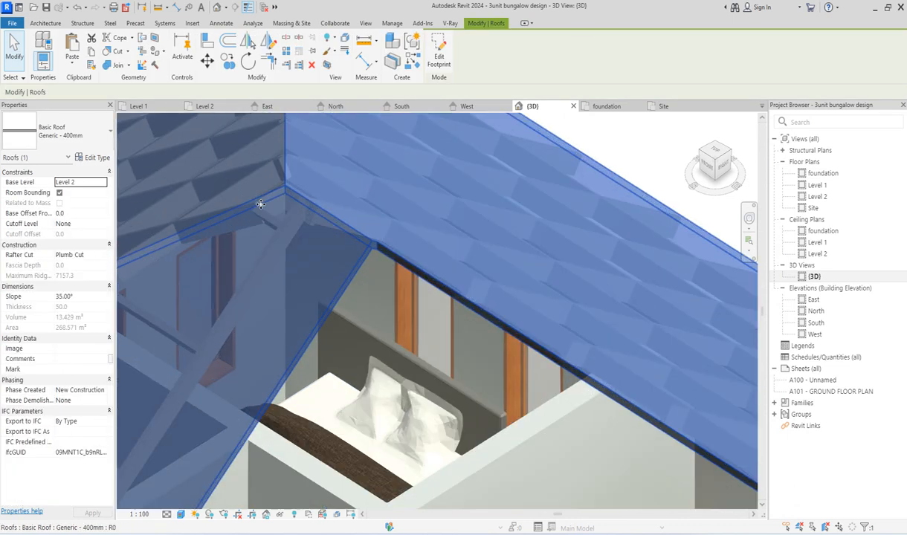
scroll(451, 220, down, 5)
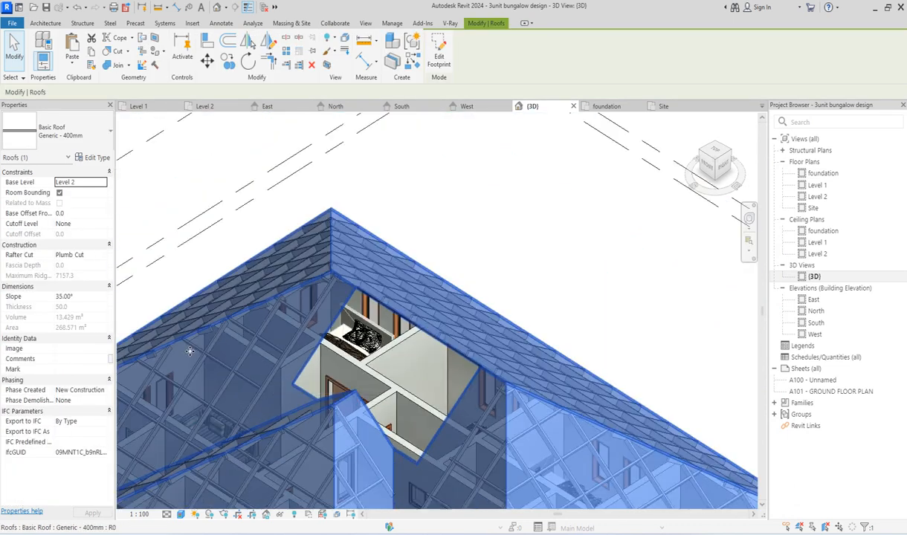
scroll(390, 252, down, 4)
scroll(540, 408, up, 5)
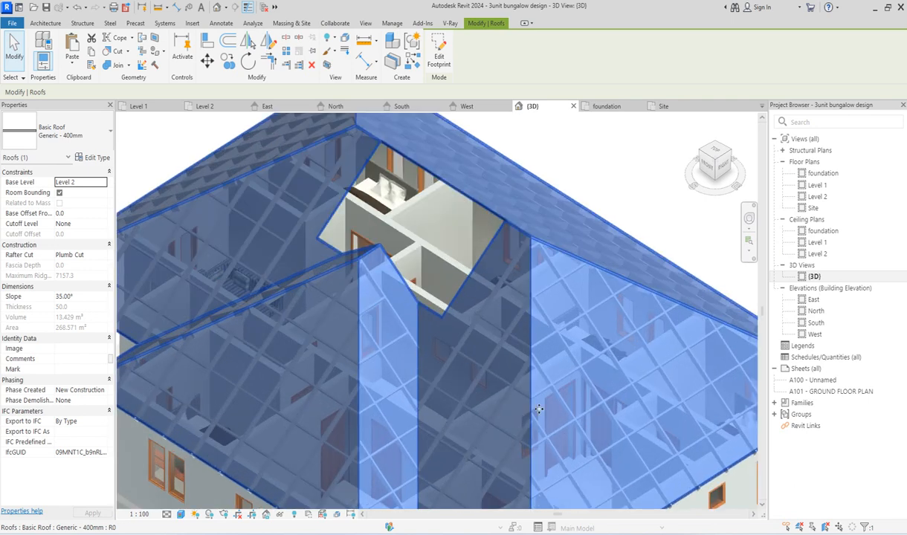
scroll(541, 408, down, 3)
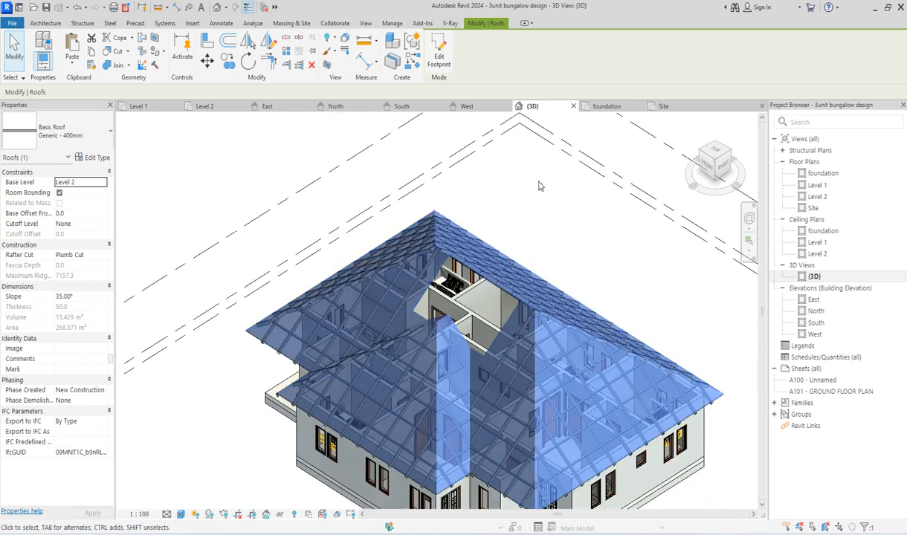
click(539, 182)
scroll(519, 246, up, 3)
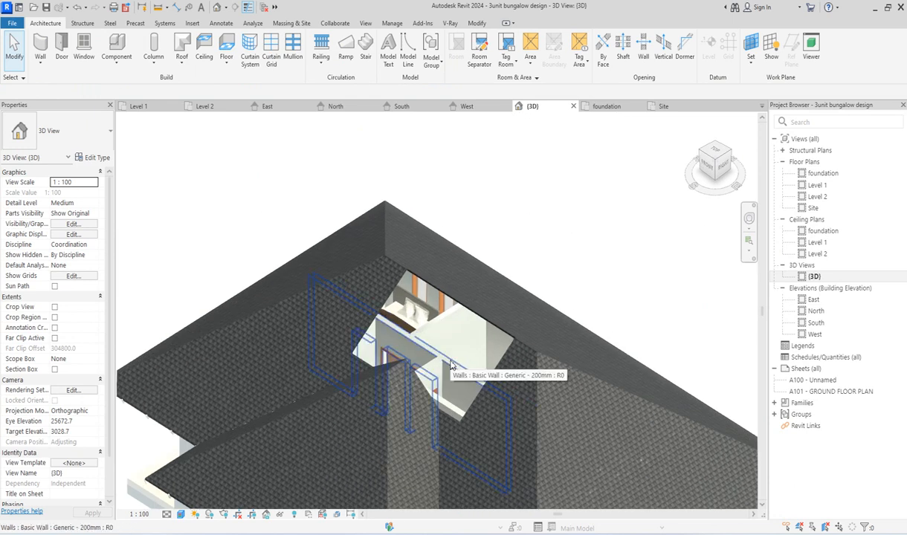
Step: Select the four walls enclosing the courtyard in the Level 1 plan, including the long wall in front of the general living room
double_click(817, 184)
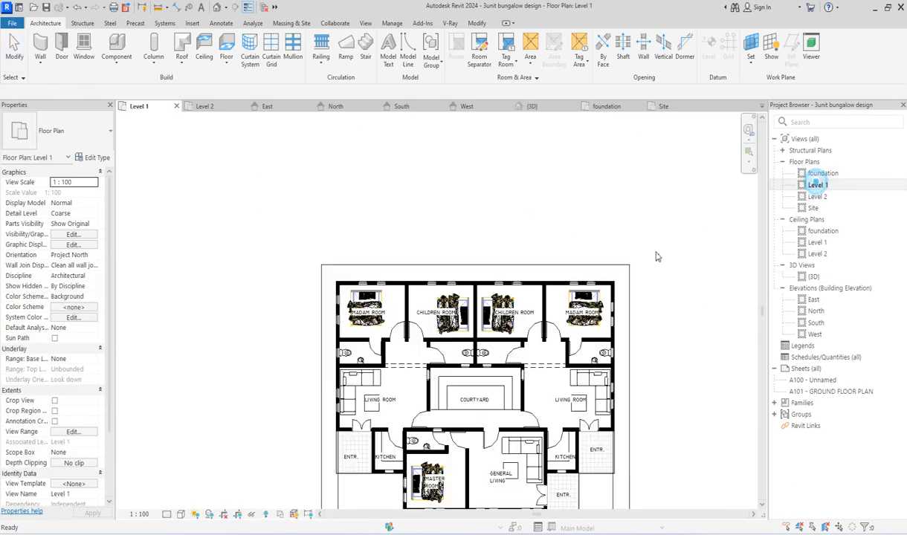
scroll(487, 364, up, 5)
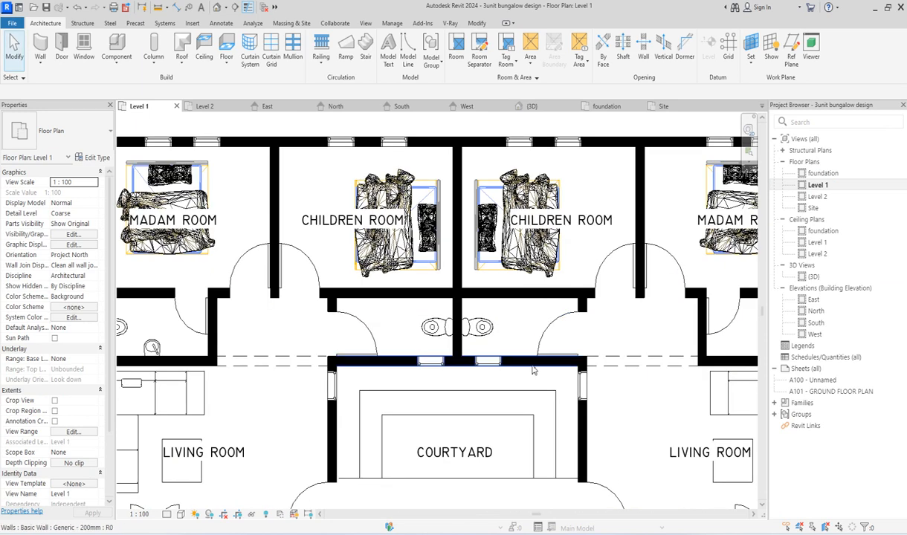
click(532, 368)
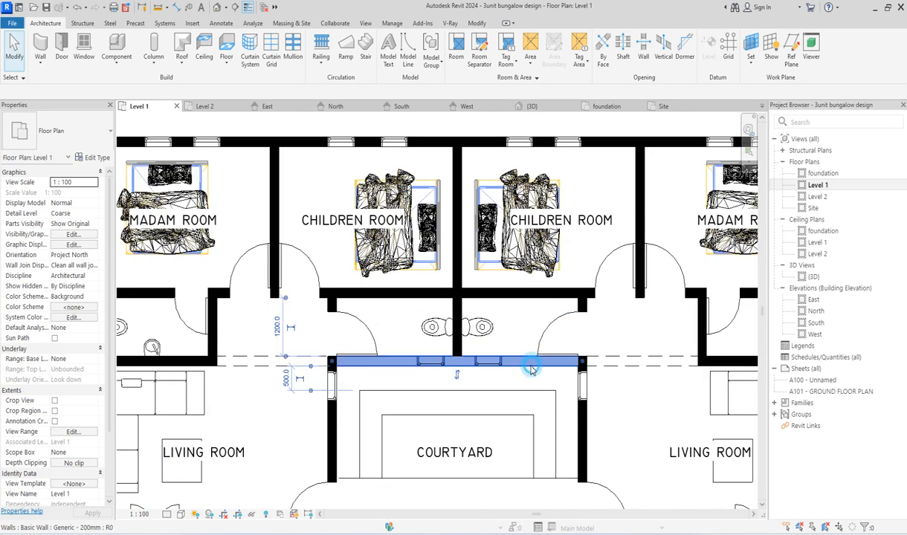
ctrl+click(333, 438)
ctrl+click(582, 421)
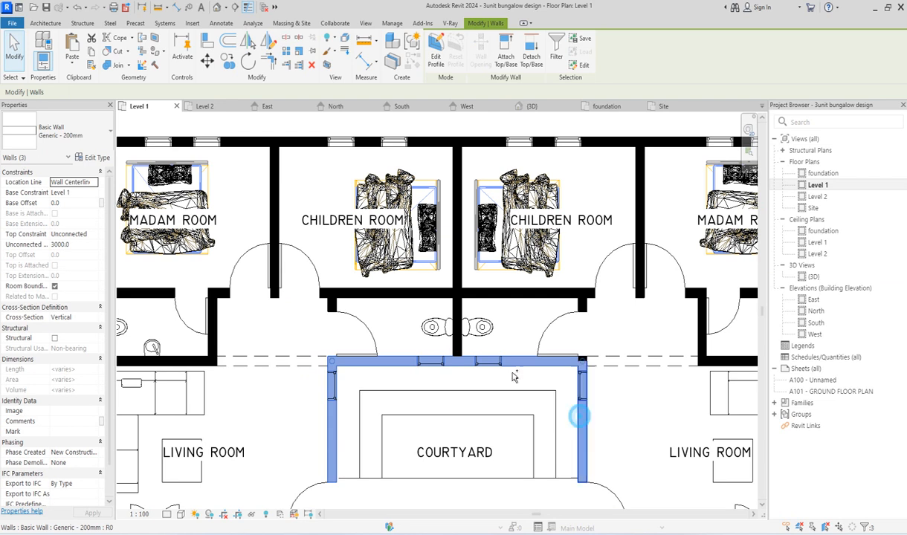
scroll(581, 421, down, 3)
scroll(518, 440, up, 3)
ctrl+click(518, 440)
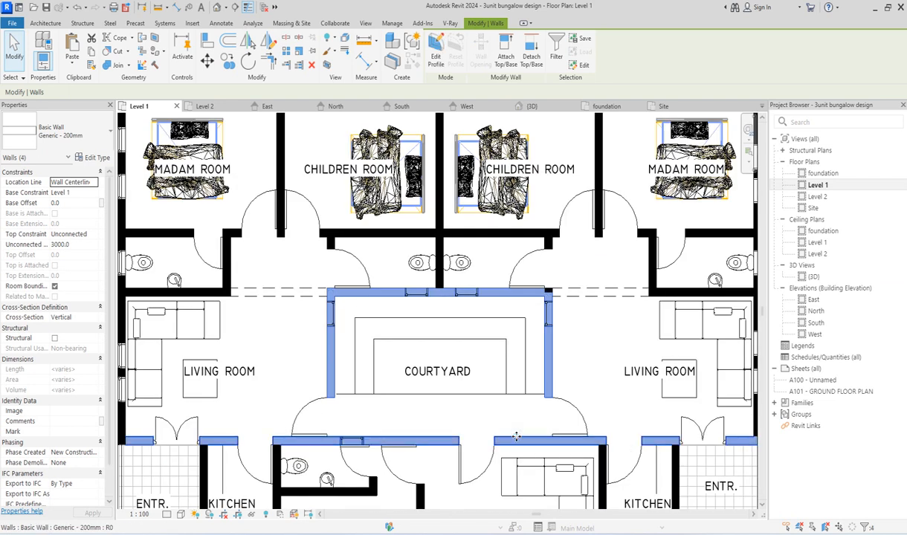
Step: Attach the tops of the selected courtyard walls to the Generic - 400mm roof in the 3D view and clear the selection
scroll(479, 392, down, 3)
double_click(813, 277)
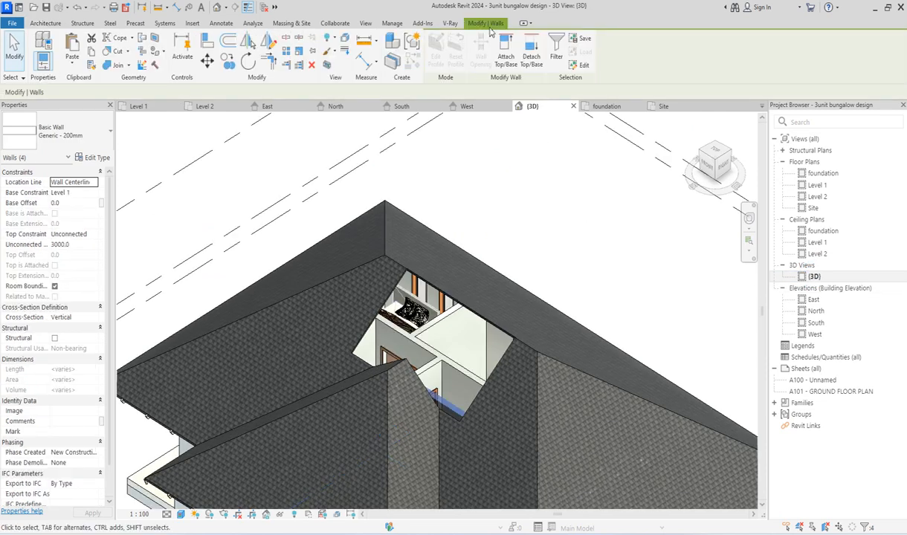
click(506, 53)
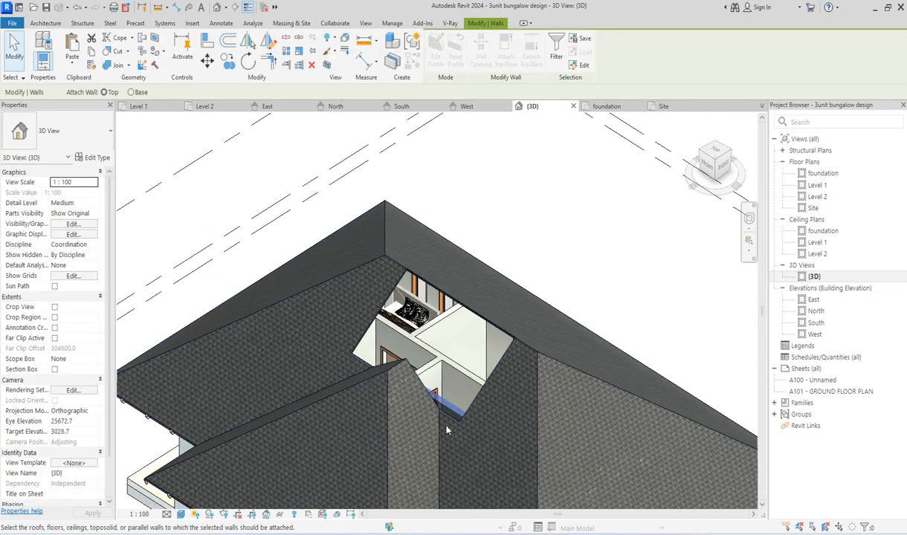
click(391, 400)
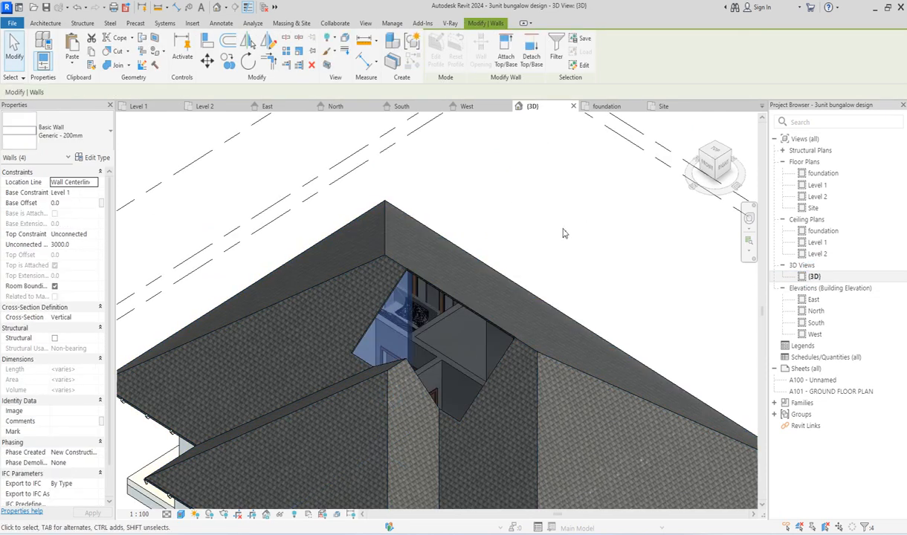
click(551, 229)
scroll(559, 237, down, 3)
scroll(504, 317, up, 3)
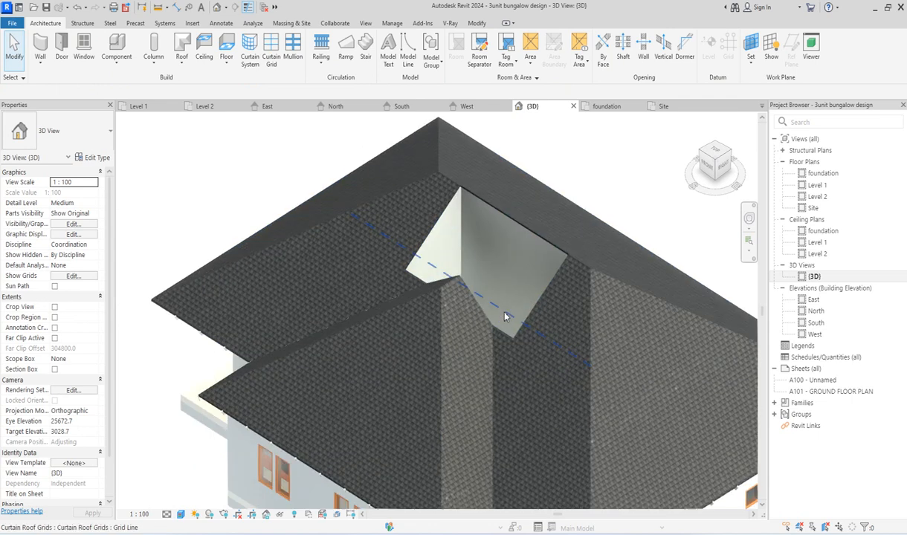
Step: Inspect the courtyard opening, surrounding roof slopes and eaves of the bungalow in the 3D view
scroll(480, 252, up, 2)
scroll(464, 294, down, 2)
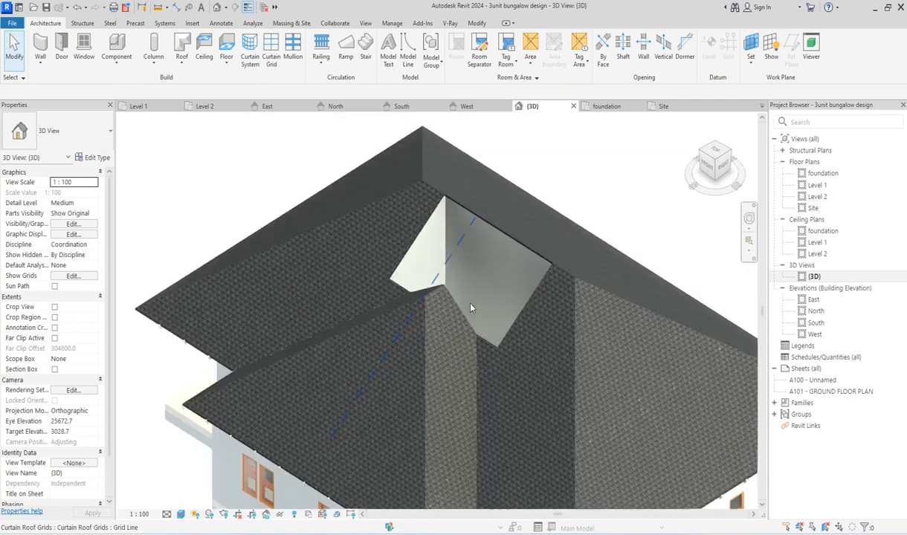
scroll(458, 280, down, 2)
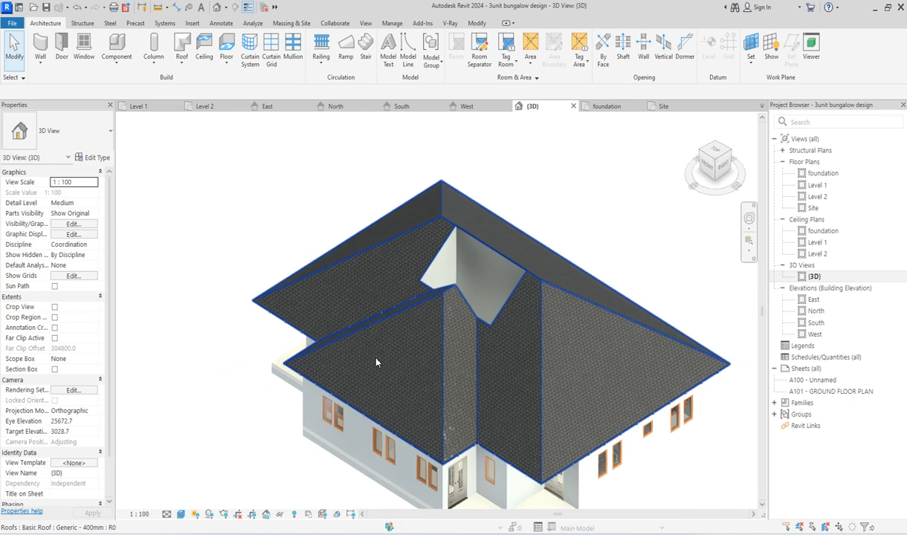
scroll(358, 287, down, 3)
scroll(407, 272, up, 4)
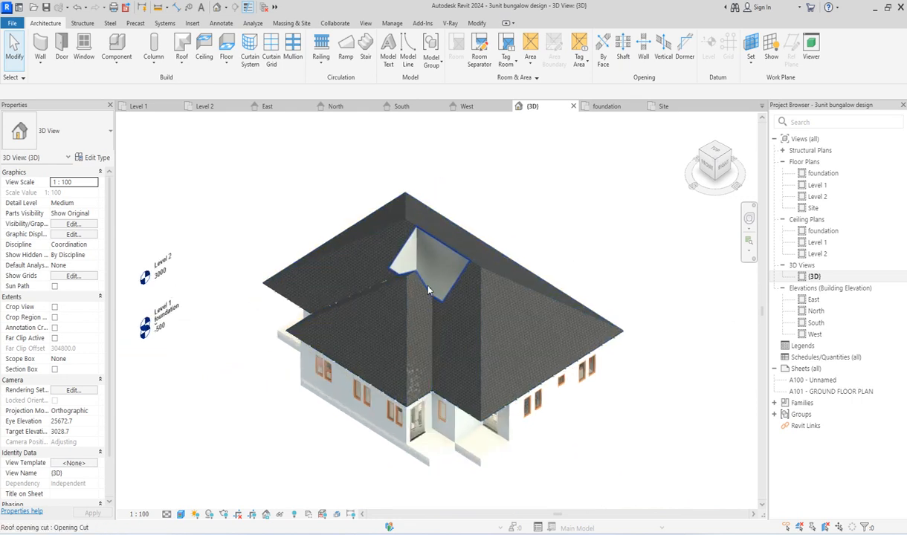
scroll(423, 223, up, 5)
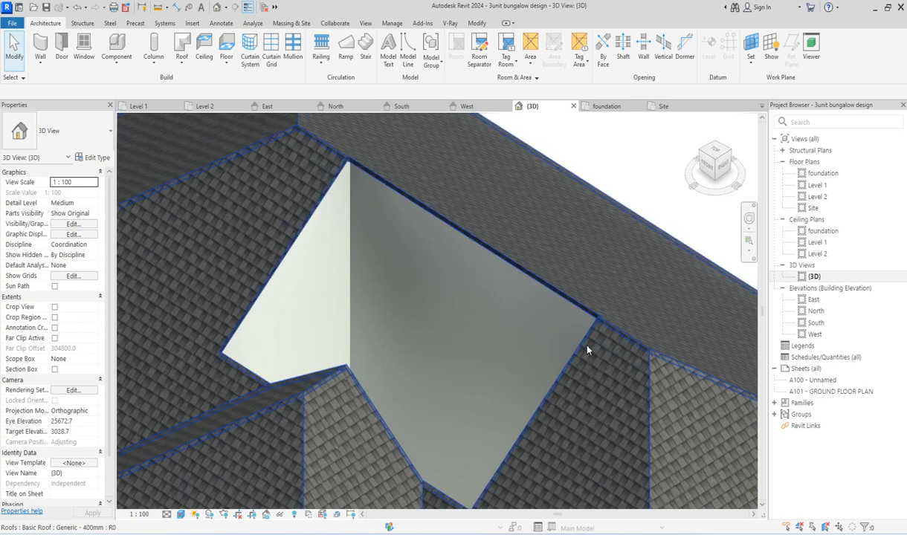
scroll(520, 312, down, 5)
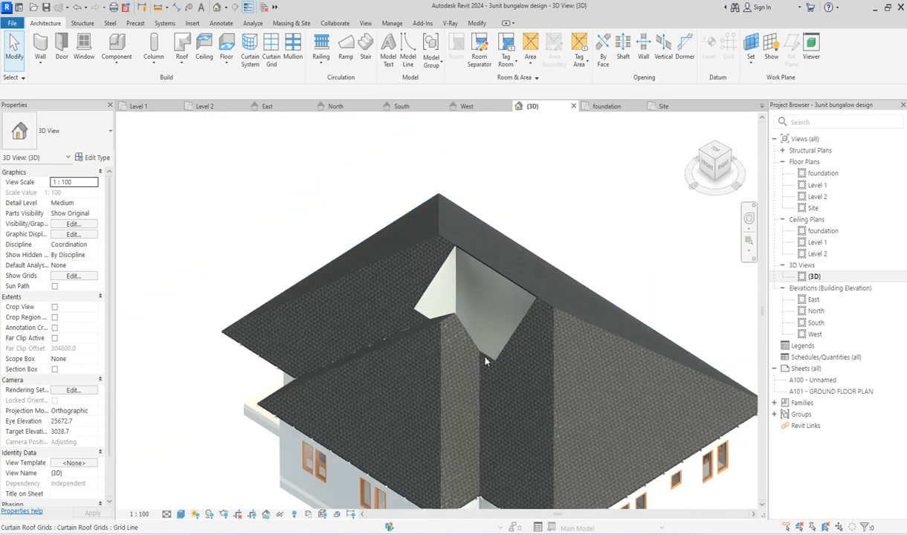
scroll(485, 361, down, 1)
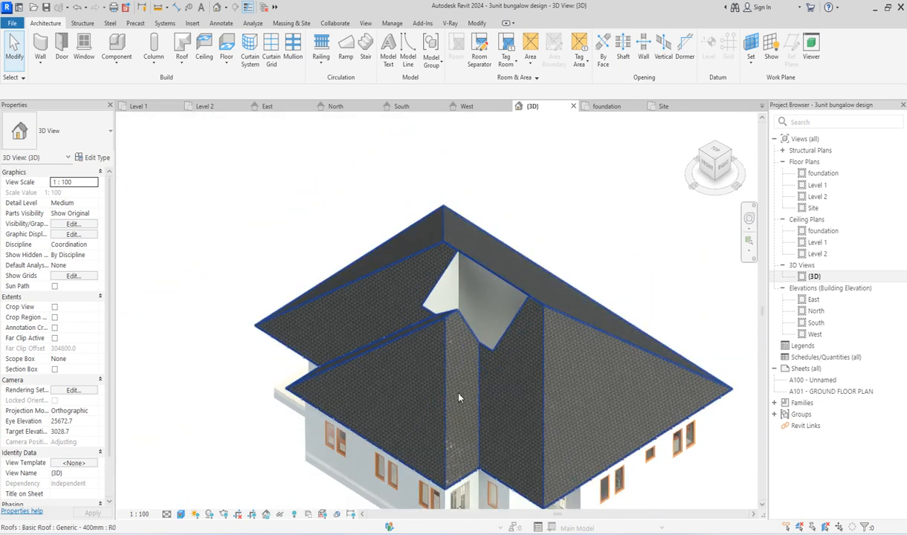
scroll(323, 417, up, 2)
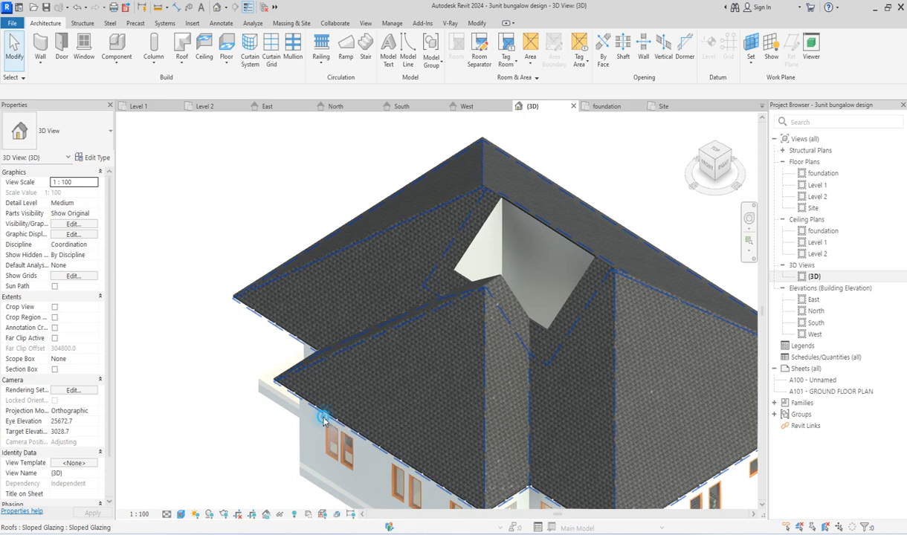
Step: Open the Sloped Glazing roof's footprint sketch for editing and show it in the Site plan
click(324, 421)
scroll(297, 379, up, 3)
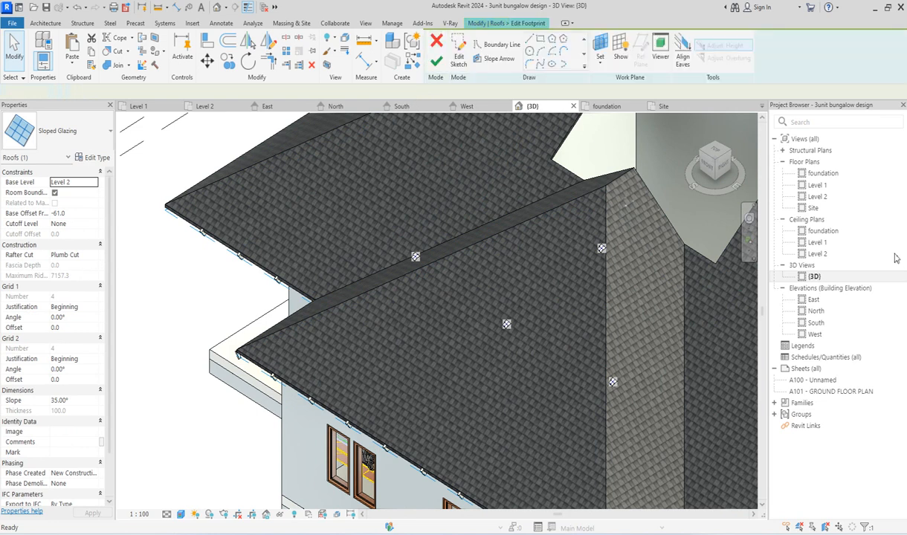
double_click(813, 208)
scroll(350, 346, down, 2)
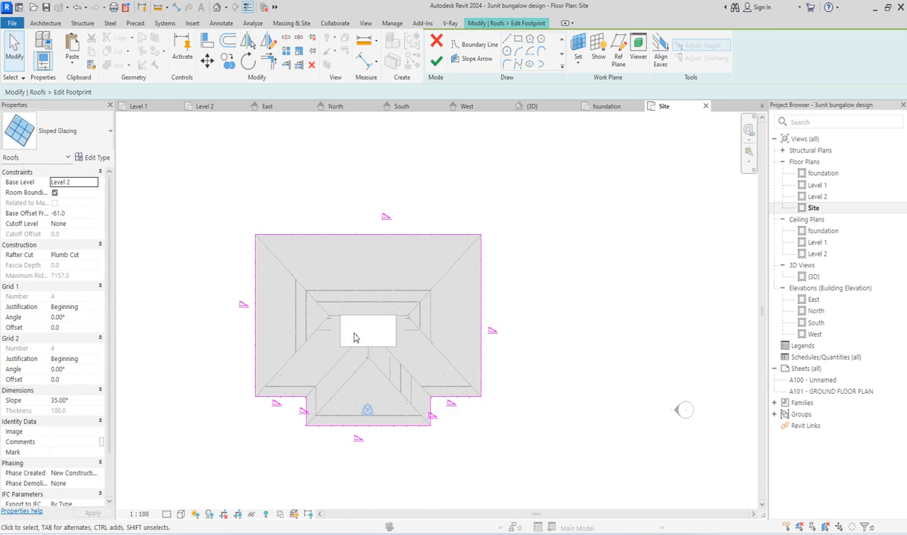
Step: Offset all eight boundary lines of the Sloped Glazing footprint 200 mm inward without keeping copies
click(227, 41)
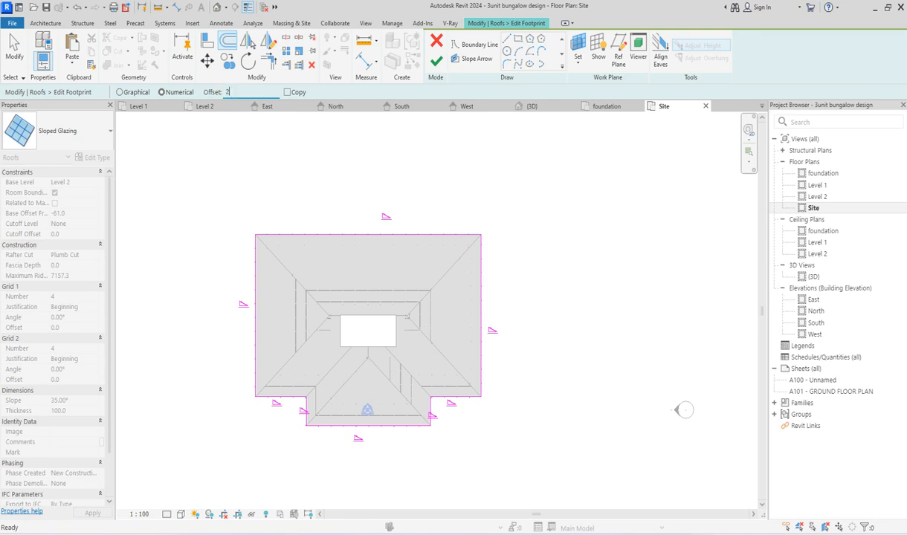
click(314, 241)
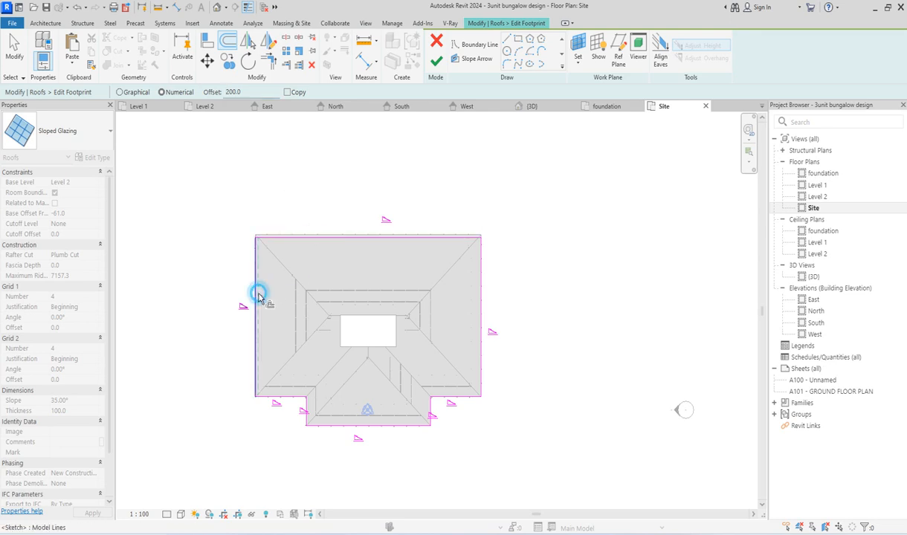
click(258, 295)
click(290, 395)
click(314, 410)
click(337, 425)
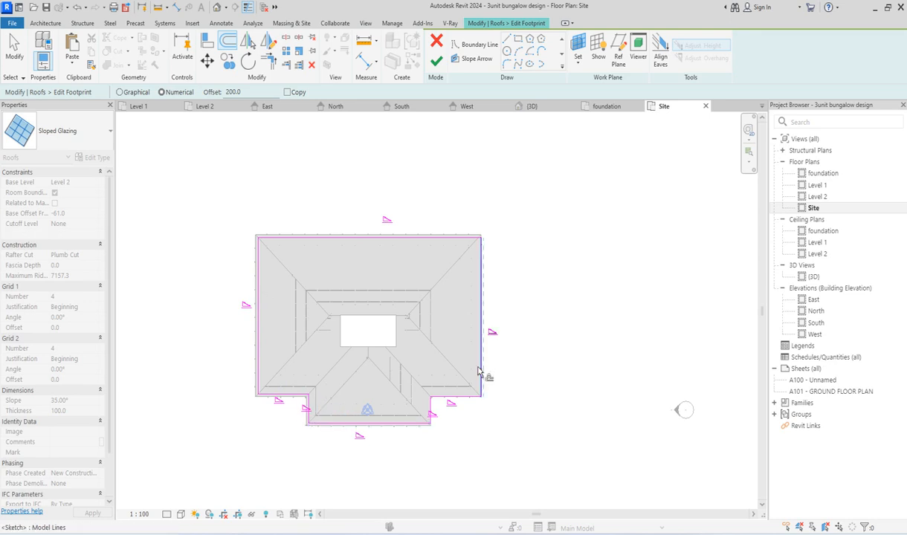
click(429, 409)
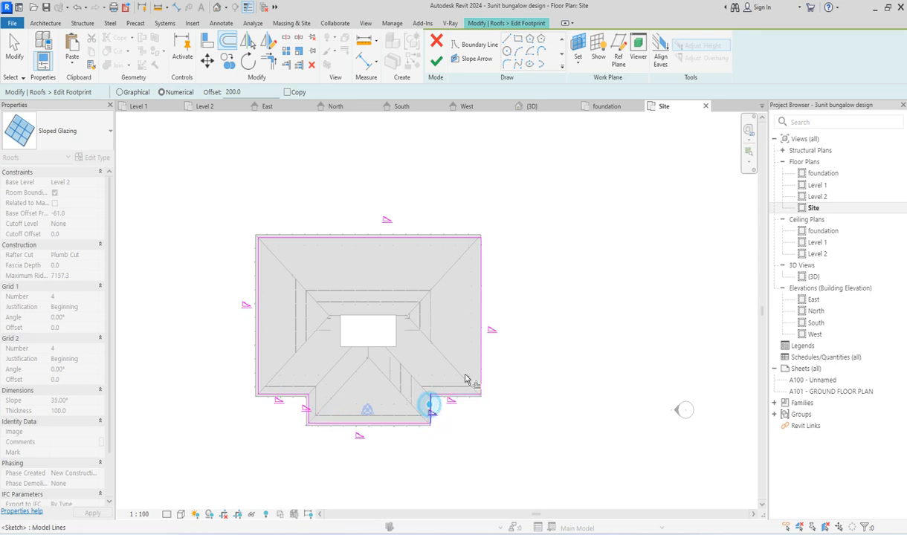
click(479, 364)
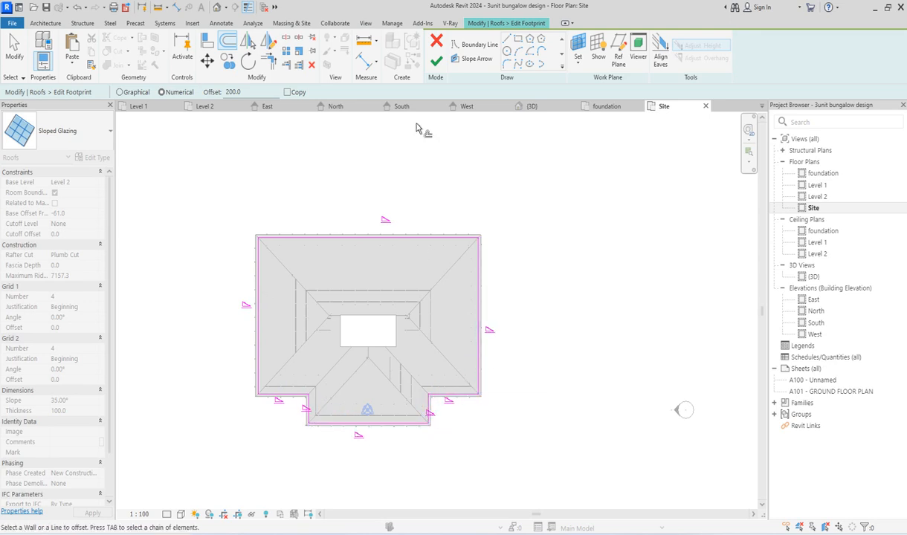
Step: Finish the Sloped Glazing footprint edit without attaching the highlighted walls to the roof and clear the selection
click(437, 61)
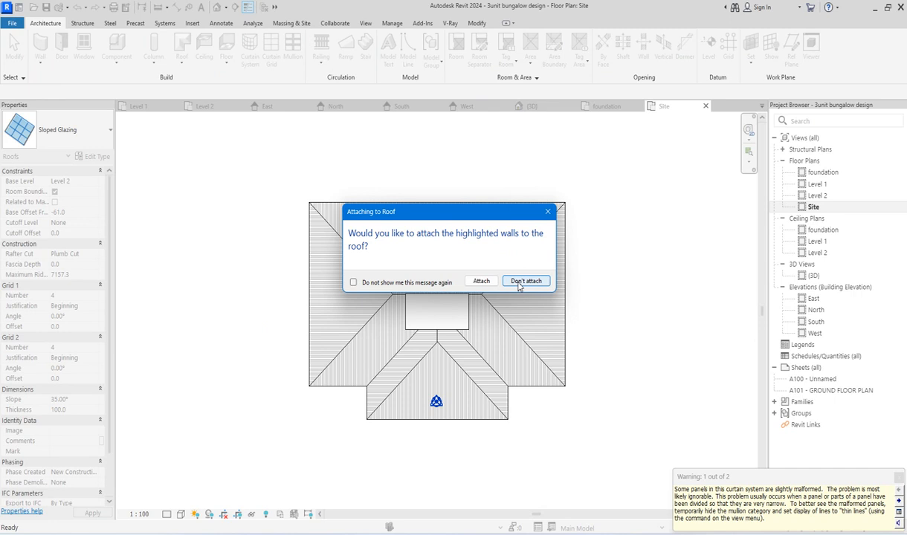
click(526, 281)
click(649, 331)
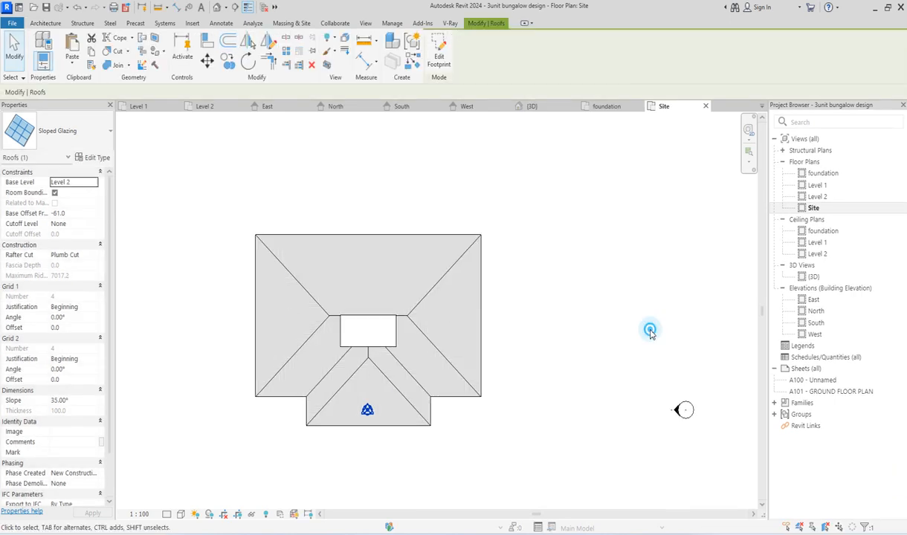
Step: Check in the 3D view how the shortened glazing rafters sit beneath the roof's eaves and around the entrance porches
click(812, 277)
double_click(812, 277)
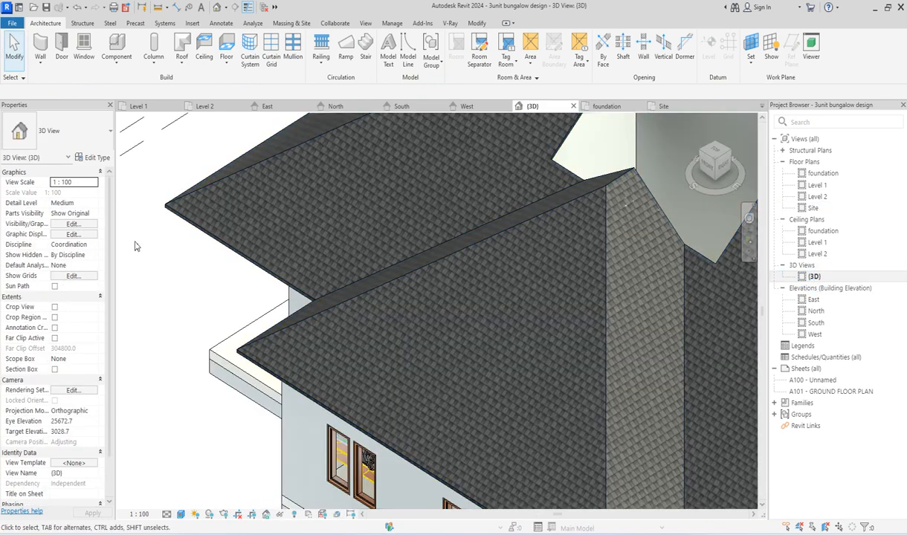
scroll(139, 260, down, 2)
scroll(484, 208, down, 2)
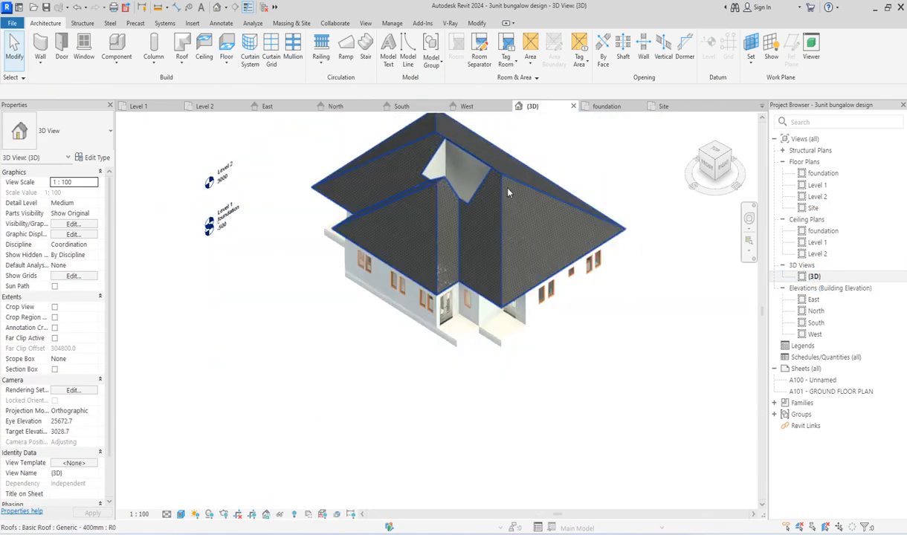
scroll(508, 194, up, 2)
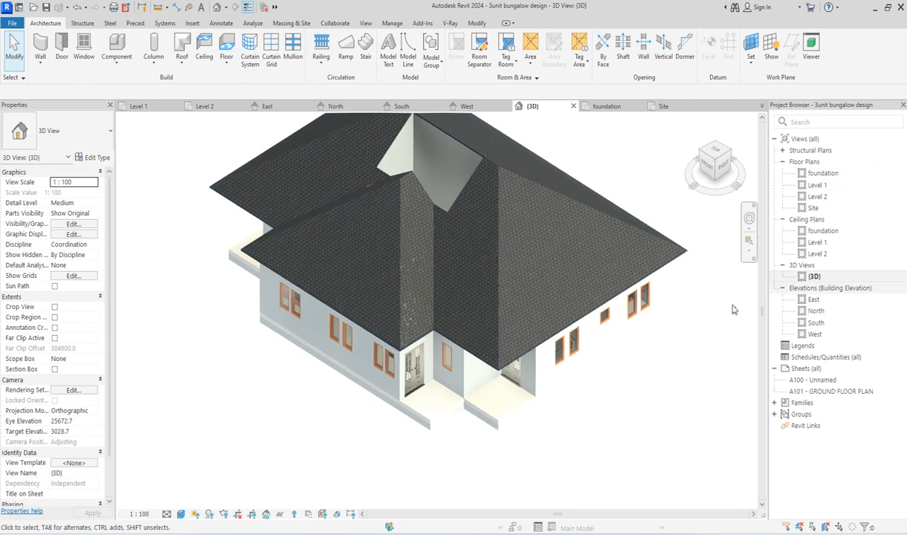
scroll(468, 372, up, 5)
scroll(552, 437, down, 3)
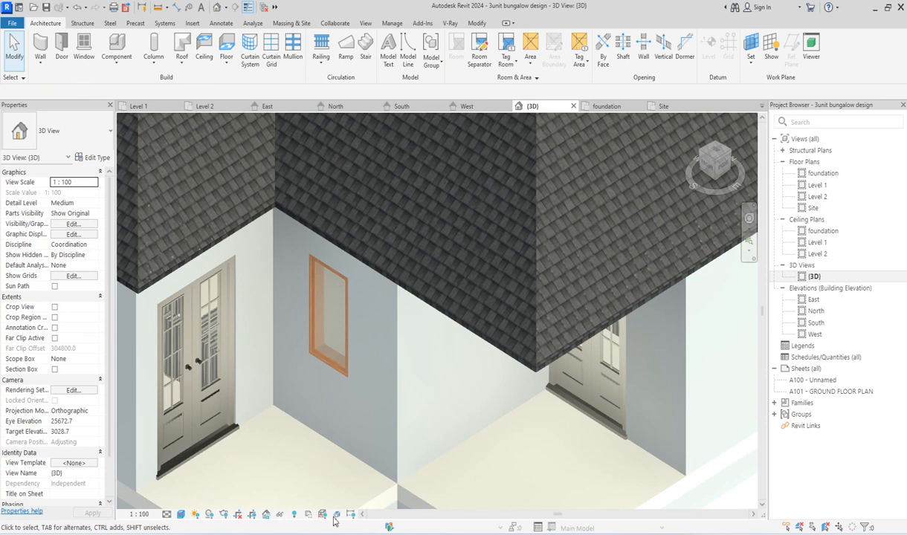
Step: Reveal hidden elements in the 3D view, unhide the hidden Generic - 400mm roof, and leave the reveal mode
click(294, 514)
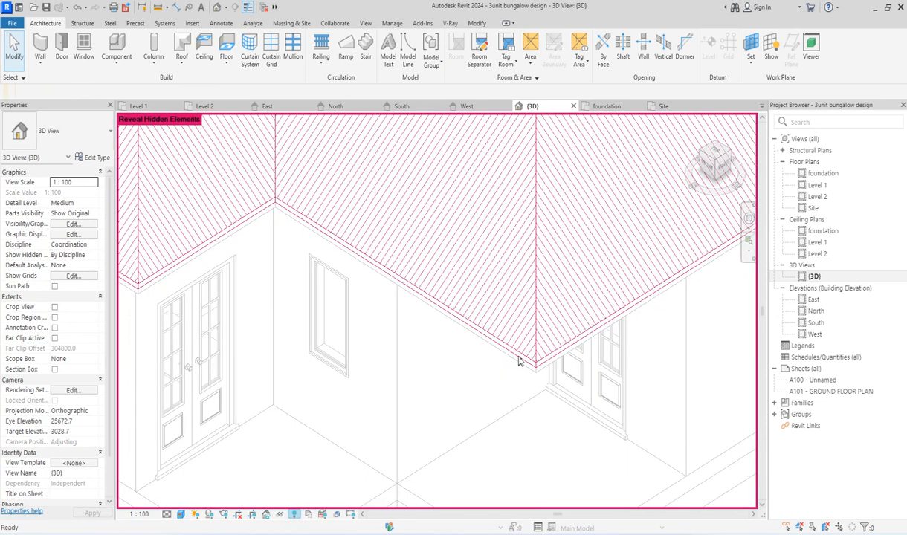
scroll(542, 318, down, 5)
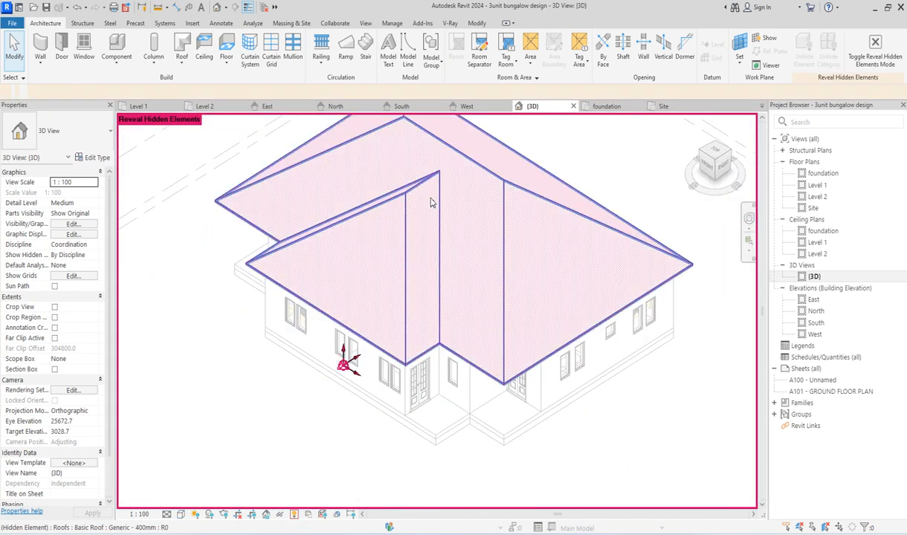
click(421, 200)
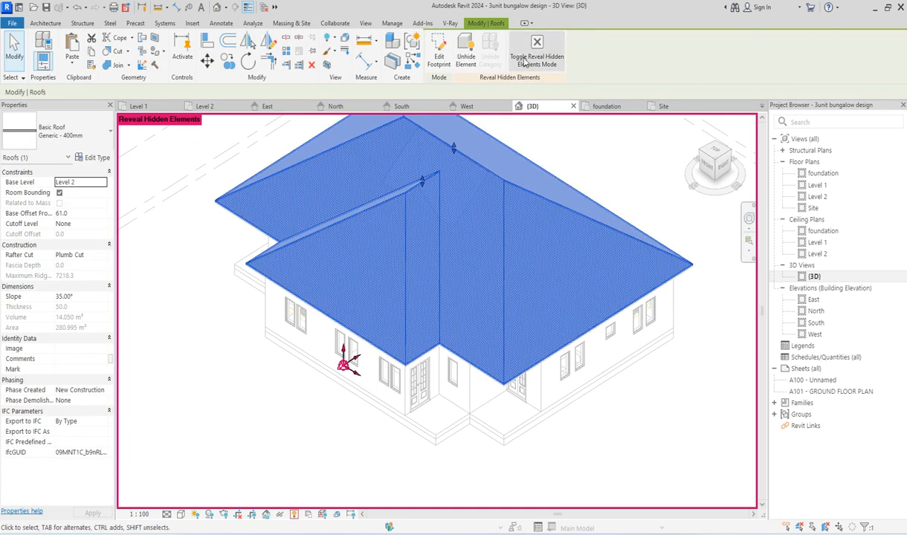
click(466, 58)
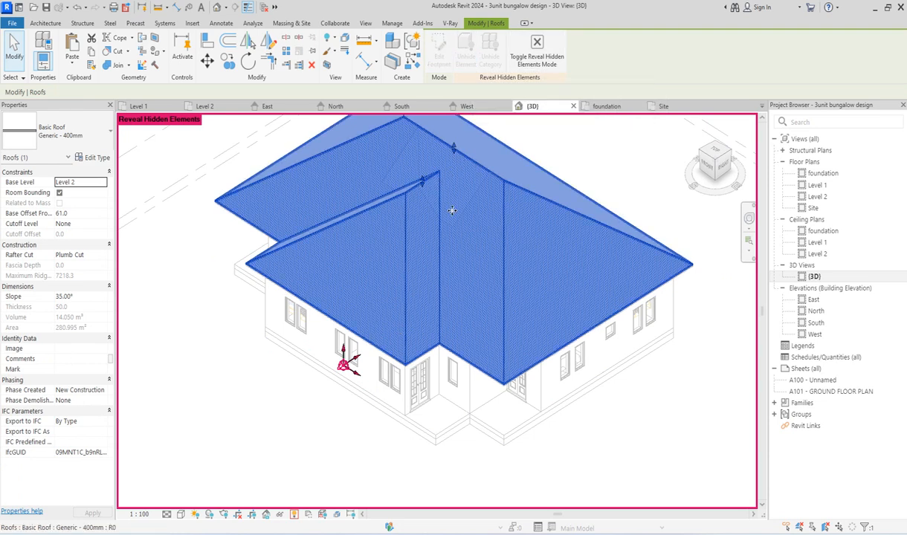
click(199, 374)
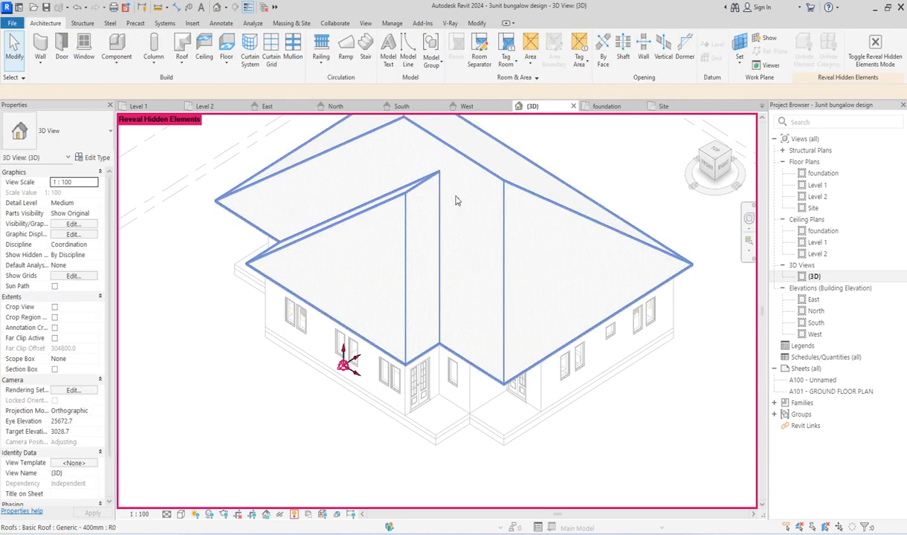
click(295, 514)
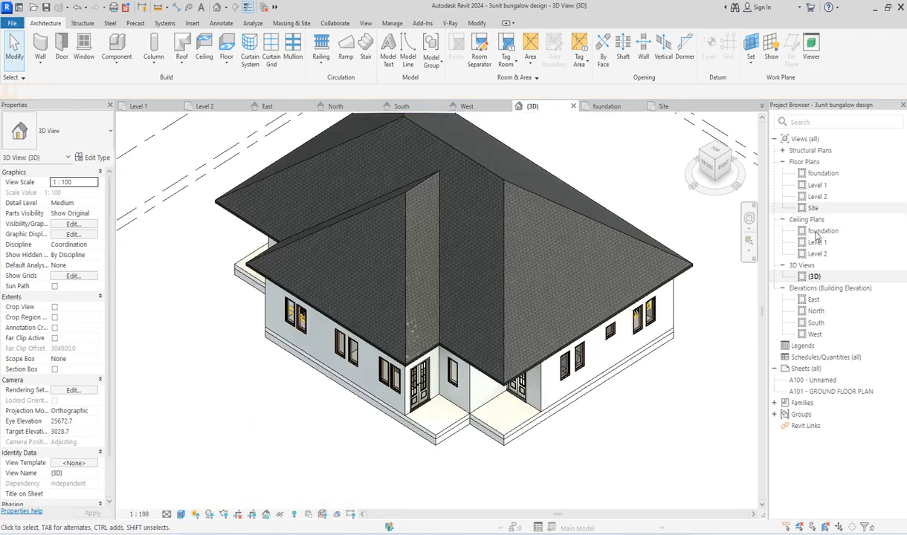
Step: Unhide the hidden Generic - 400mm roof in the Site plan as well and leave the reveal mode
double_click(814, 209)
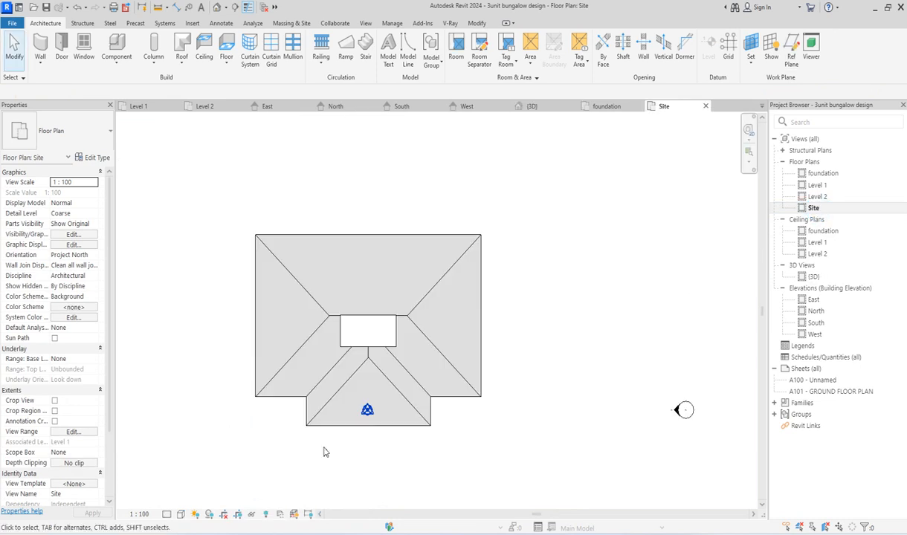
scroll(342, 349, up, 4)
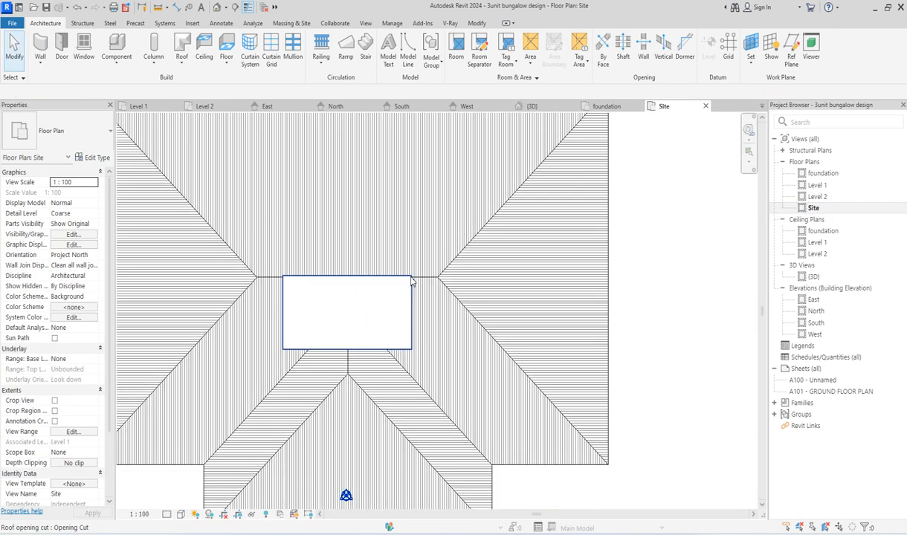
scroll(508, 340, down, 2)
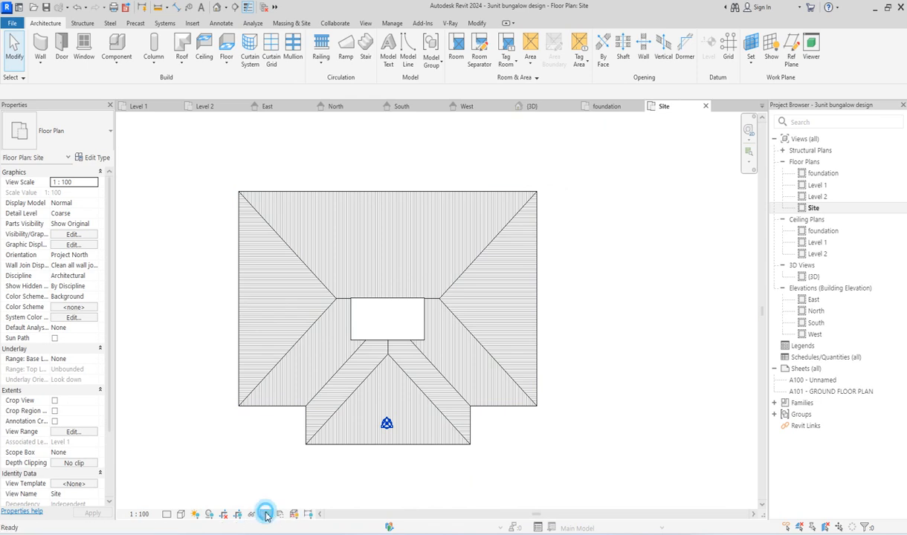
click(266, 514)
click(461, 322)
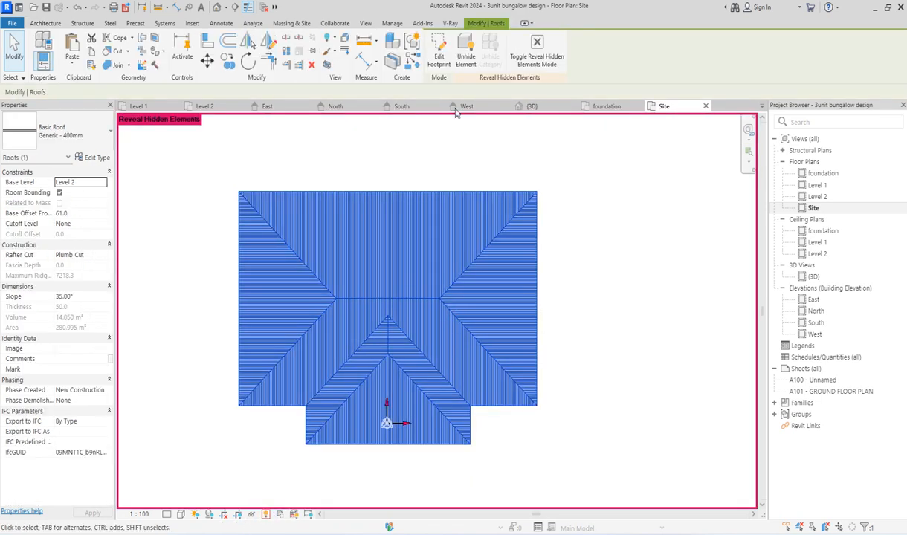
click(607, 268)
scroll(550, 315, down, 4)
scroll(472, 362, up, 5)
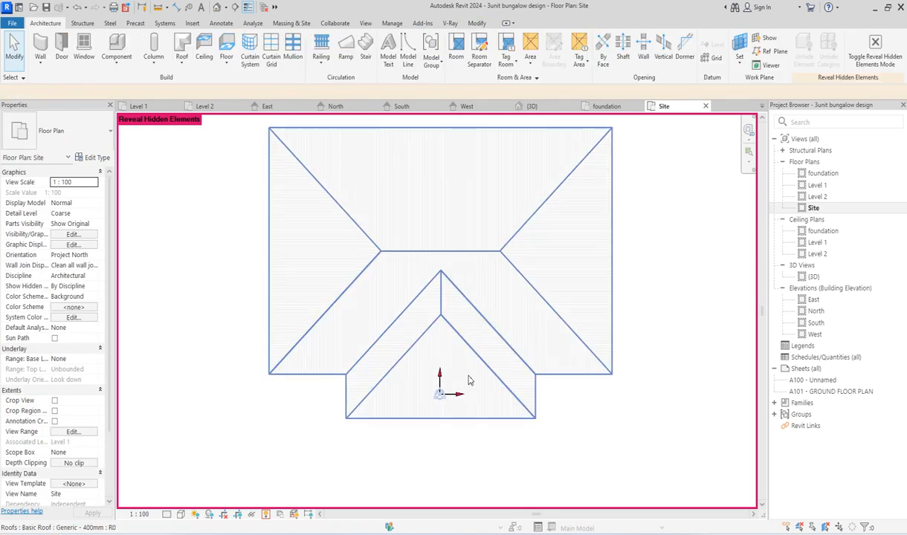
scroll(449, 309, up, 2)
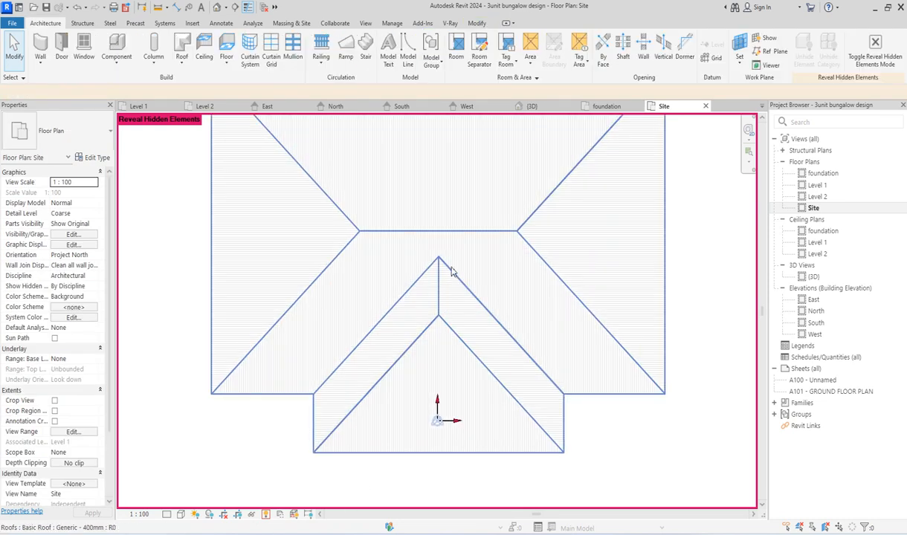
scroll(408, 407, down, 2)
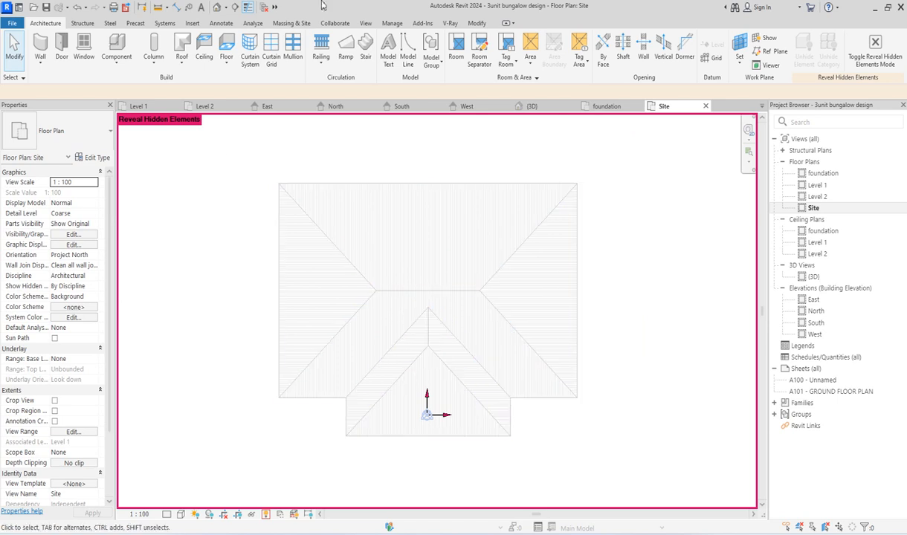
click(266, 515)
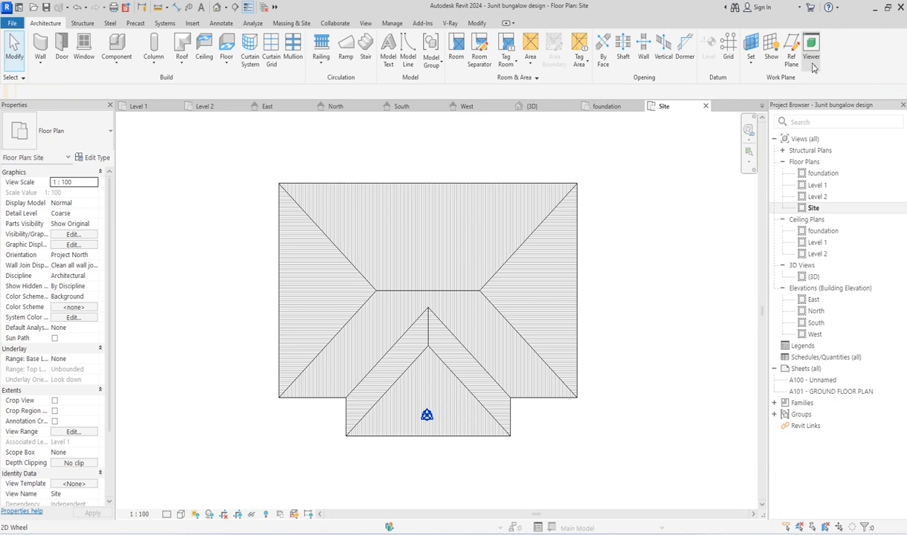
Step: Start a vertical opening in the Generic - 400mm roof and sketch a rectangle on Level 1 with a -500 offset inside the courtyard walls
click(661, 56)
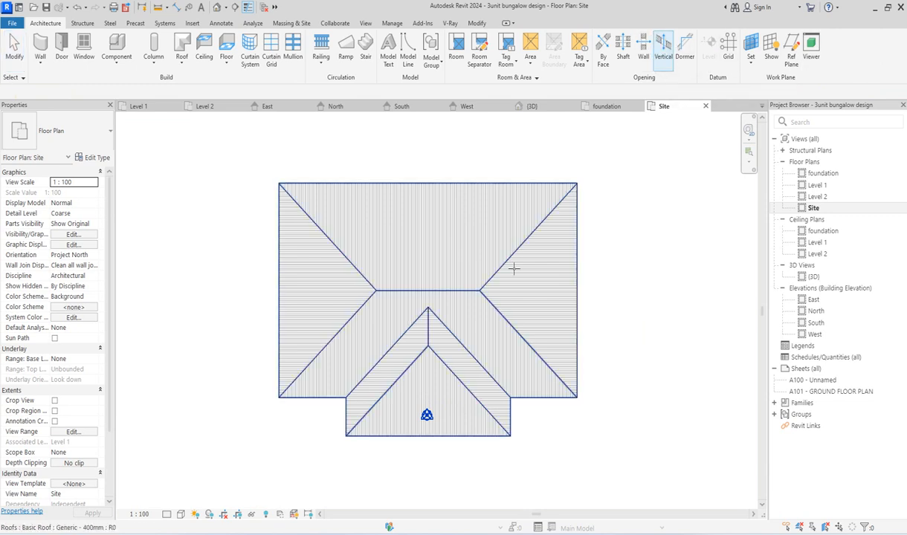
click(492, 264)
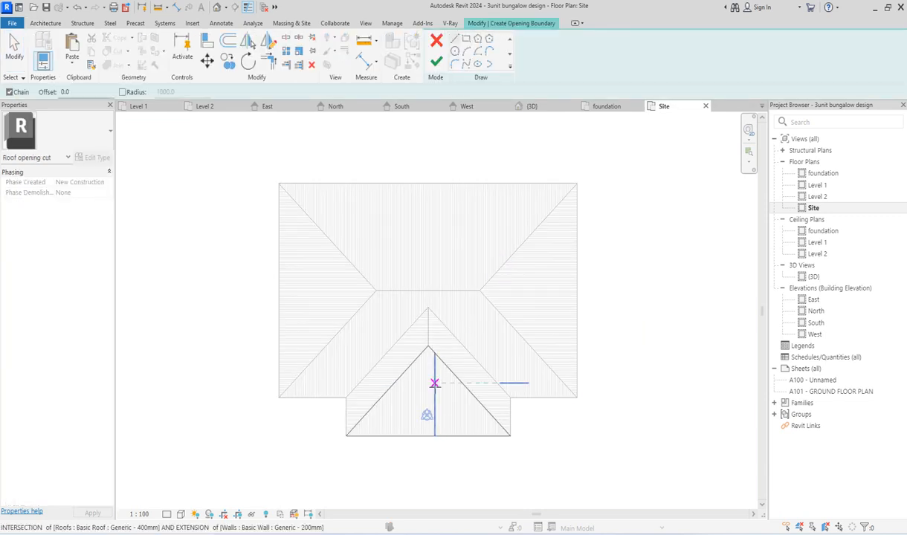
double_click(816, 185)
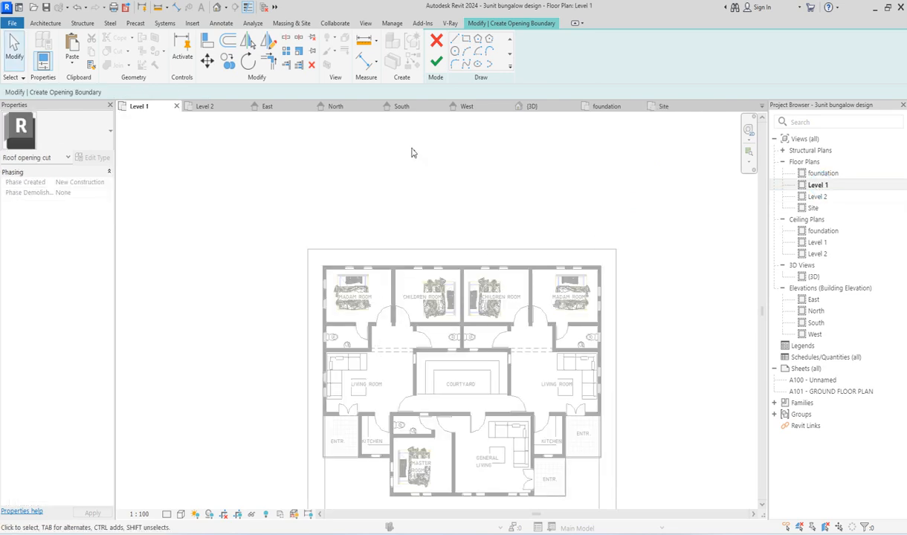
click(465, 40)
scroll(434, 383, up, 5)
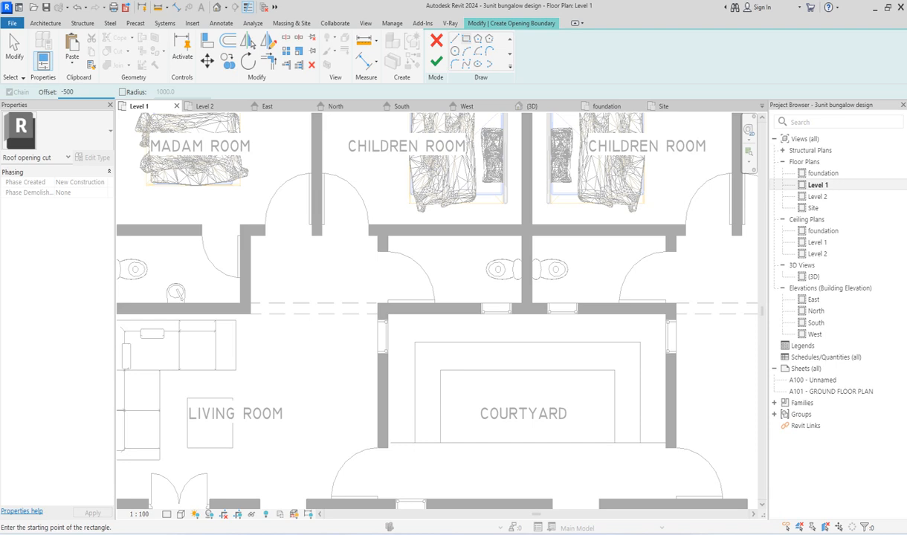
click(388, 314)
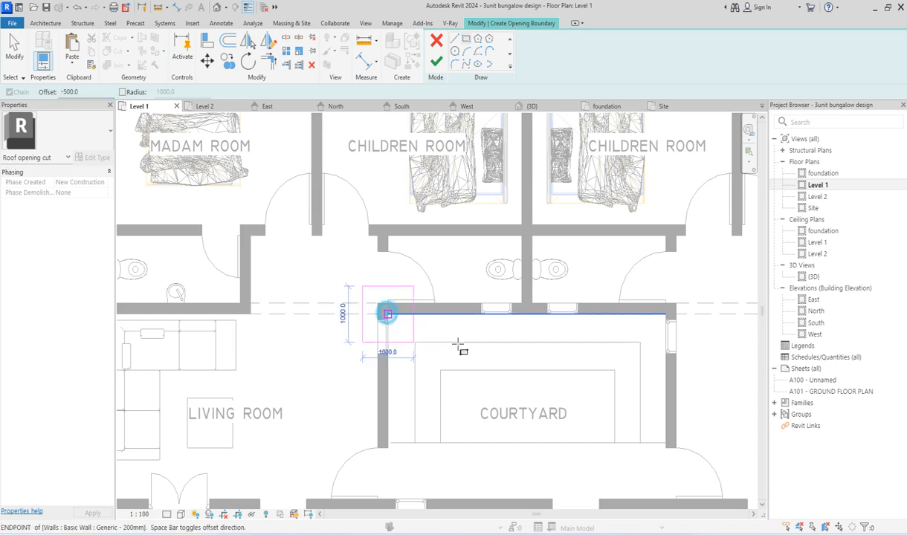
scroll(420, 316, down, 4)
scroll(522, 371, up, 6)
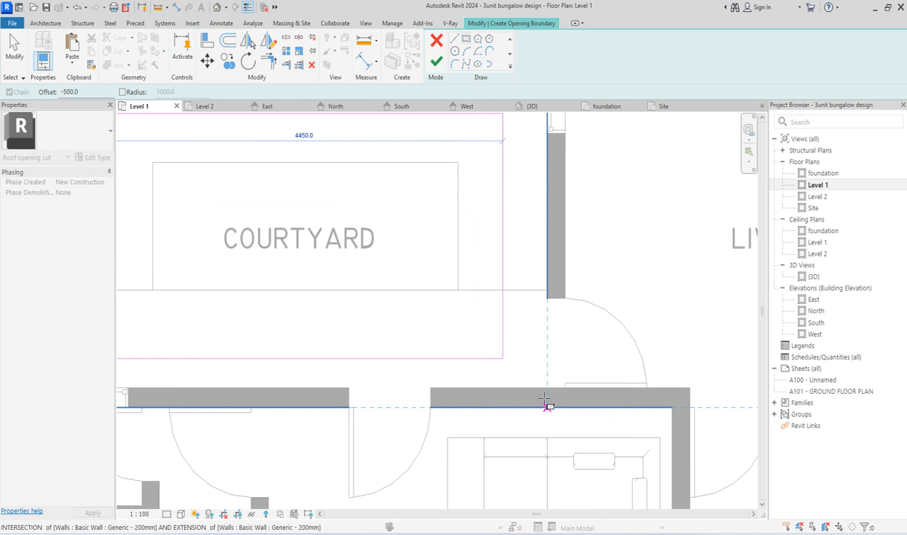
click(544, 387)
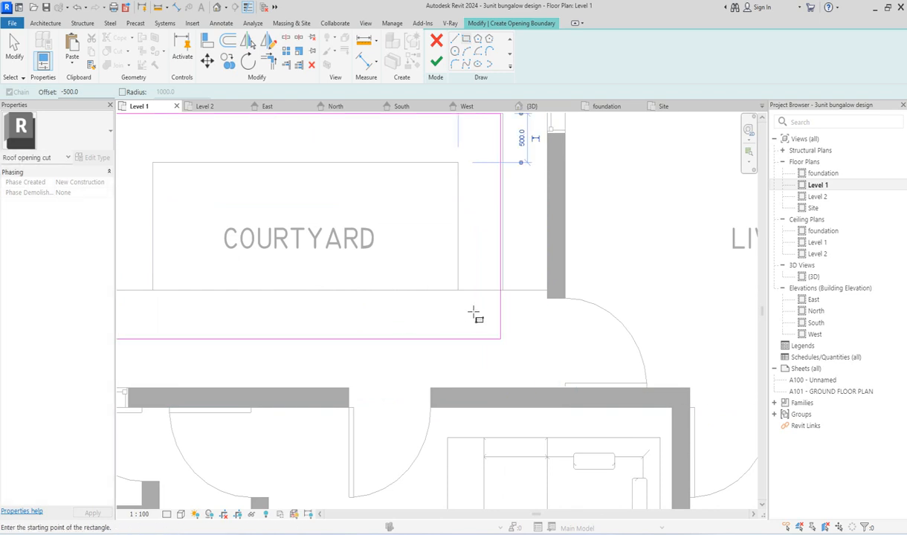
scroll(382, 345, down, 3)
key(Escape)
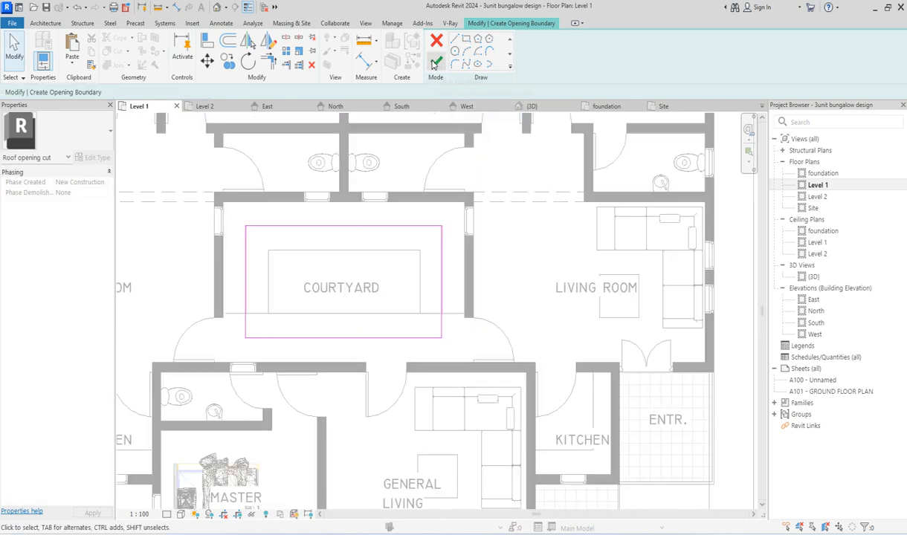
Step: Continue the opening sketch in the Site plan, with the courtyard rectangle and all roof hips and ridges in view
scroll(297, 341, down, 3)
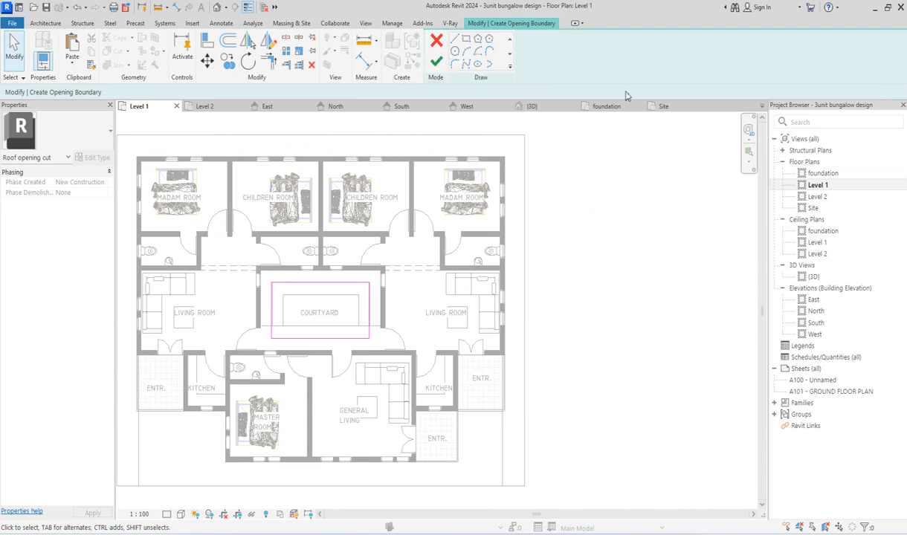
click(674, 243)
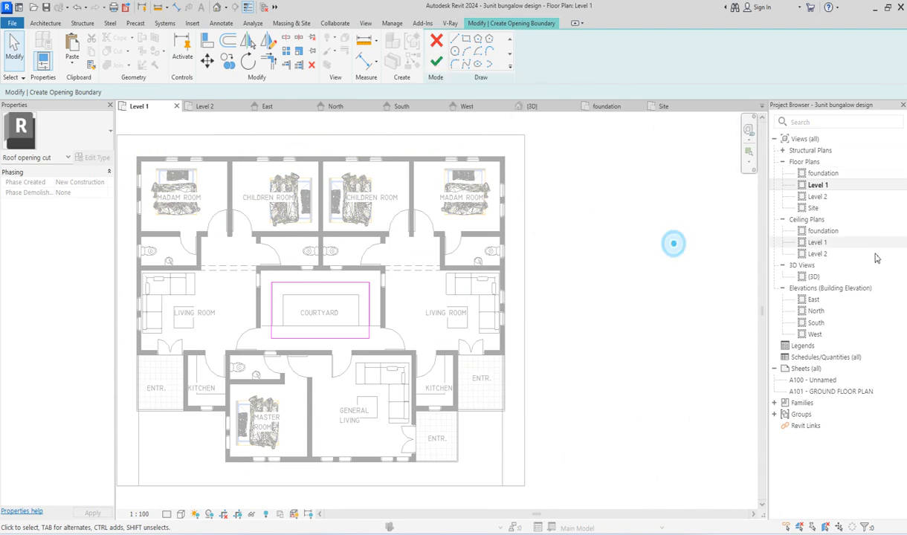
double_click(812, 208)
scroll(431, 301, up, 3)
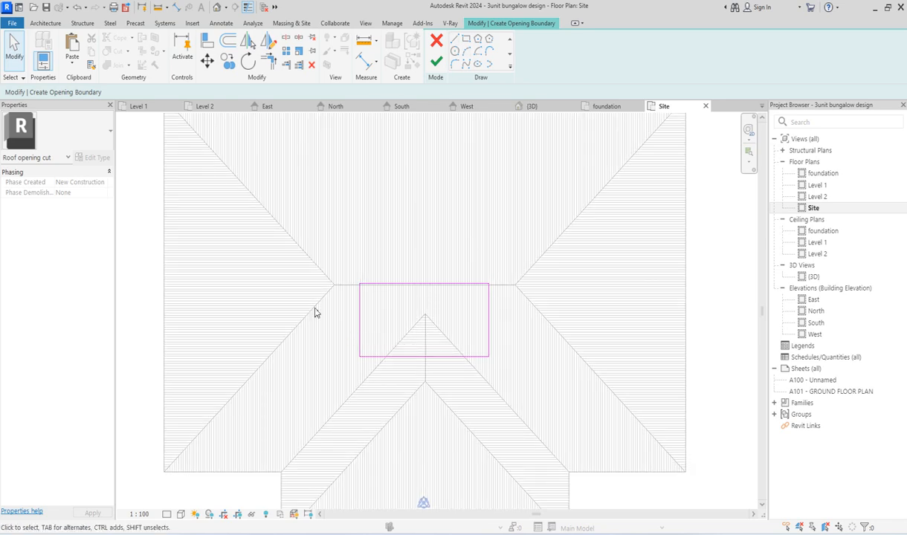
scroll(314, 312, down, 1)
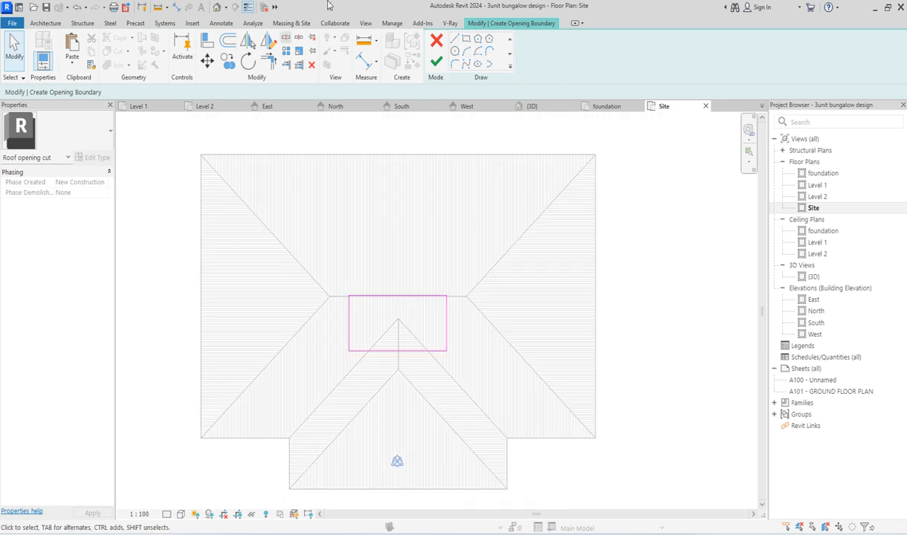
Step: Add opening boundary lines with Pick Lines at an 80 offset on both sides of the main roof's two west hips
click(509, 69)
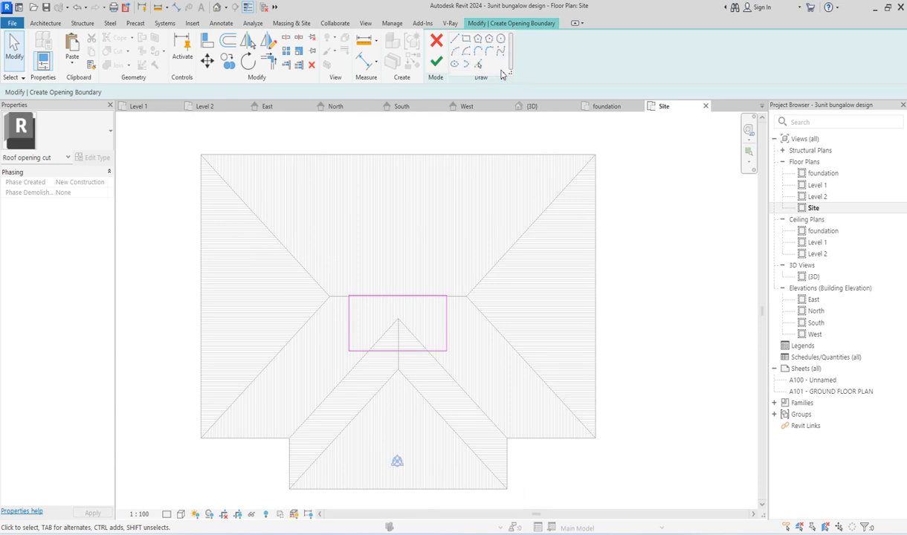
click(478, 67)
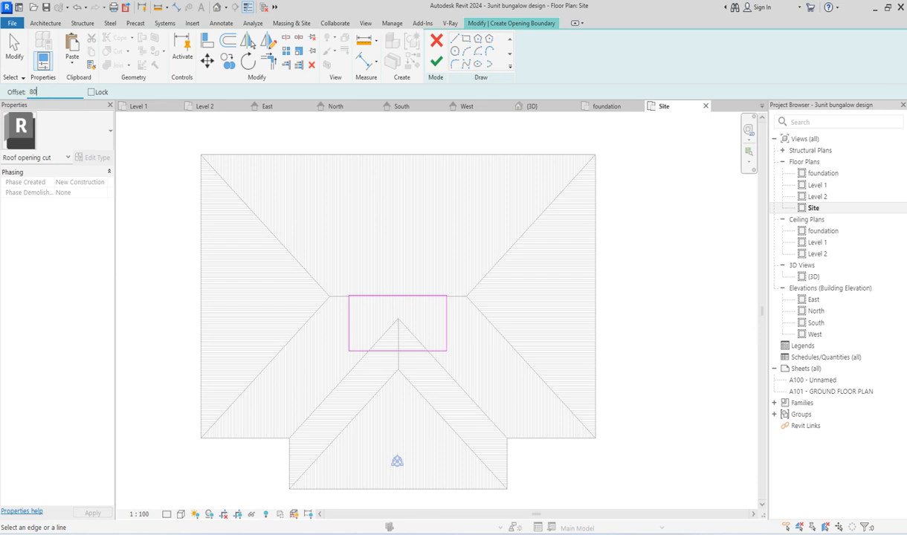
scroll(227, 153, up, 6)
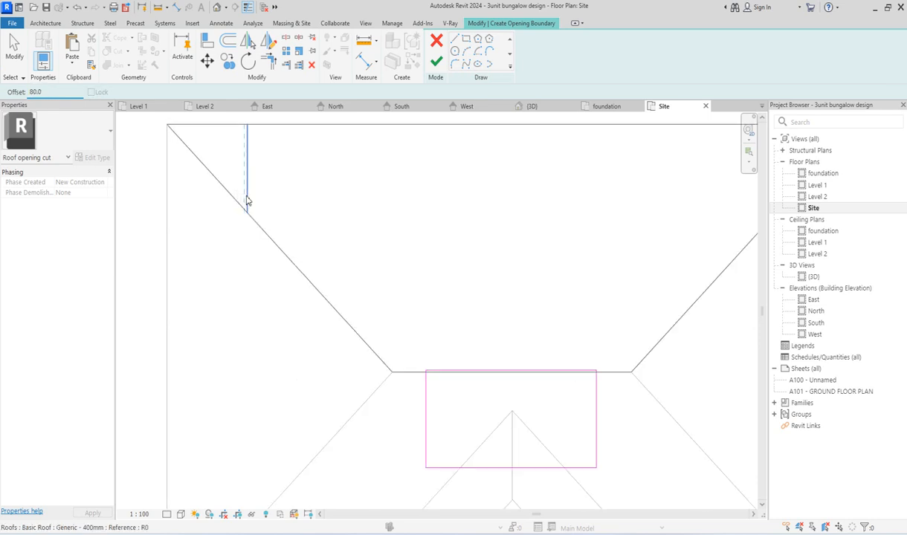
click(269, 249)
scroll(269, 249, down, 6)
scroll(446, 421, up, 3)
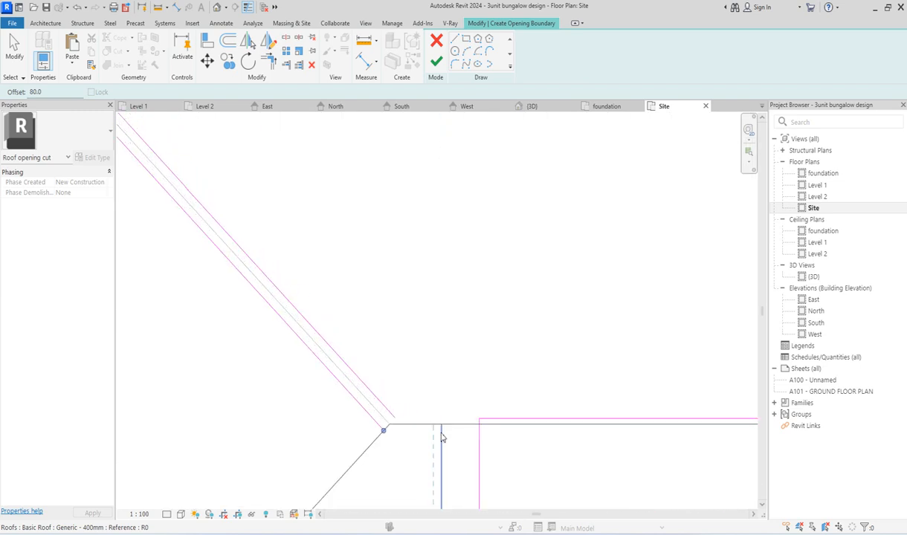
scroll(443, 437, up, 1)
scroll(335, 469, up, 5)
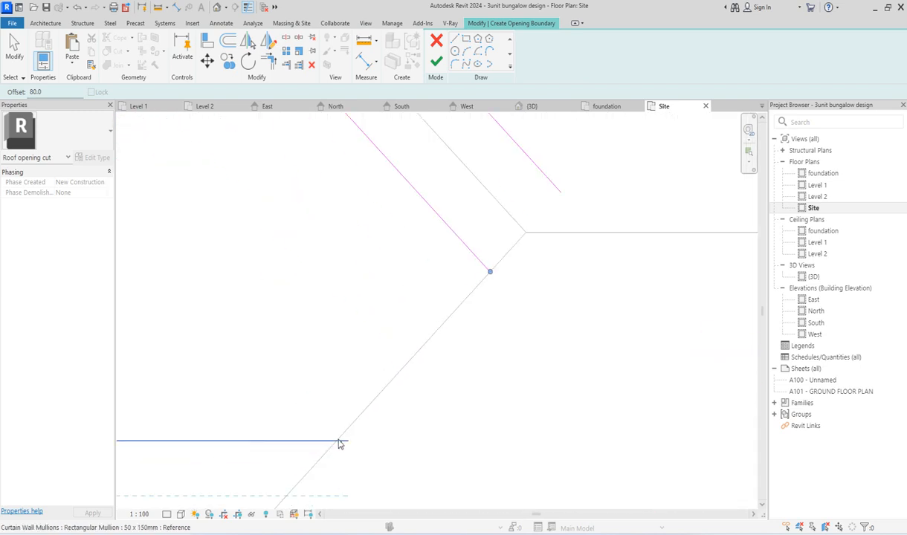
click(354, 422)
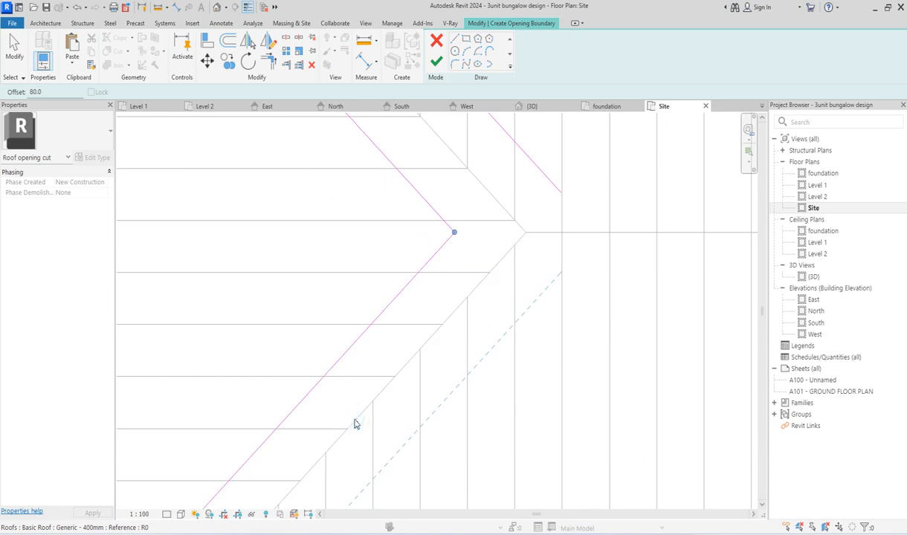
scroll(353, 405, down, 8)
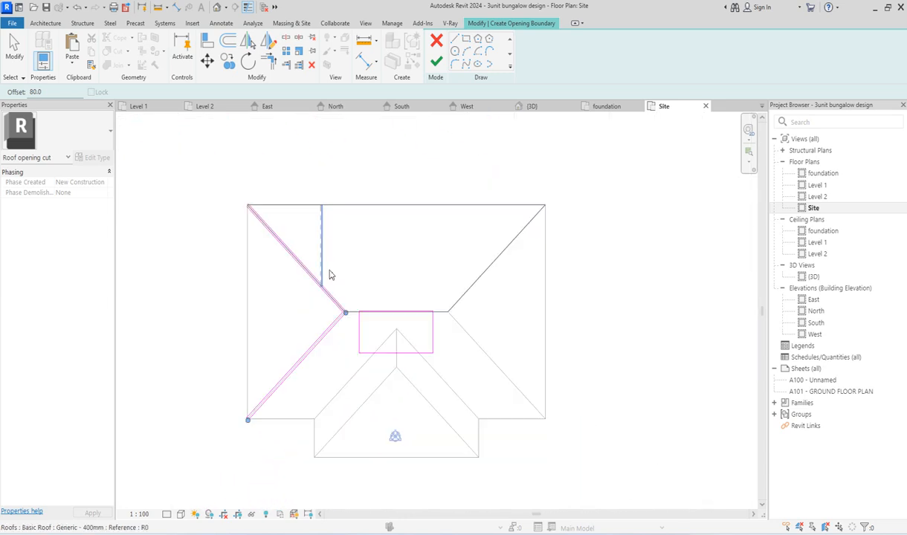
Step: Add boundary lines at an 80 offset on both sides of the front projection's ridge and its two hips
scroll(394, 405, up, 8)
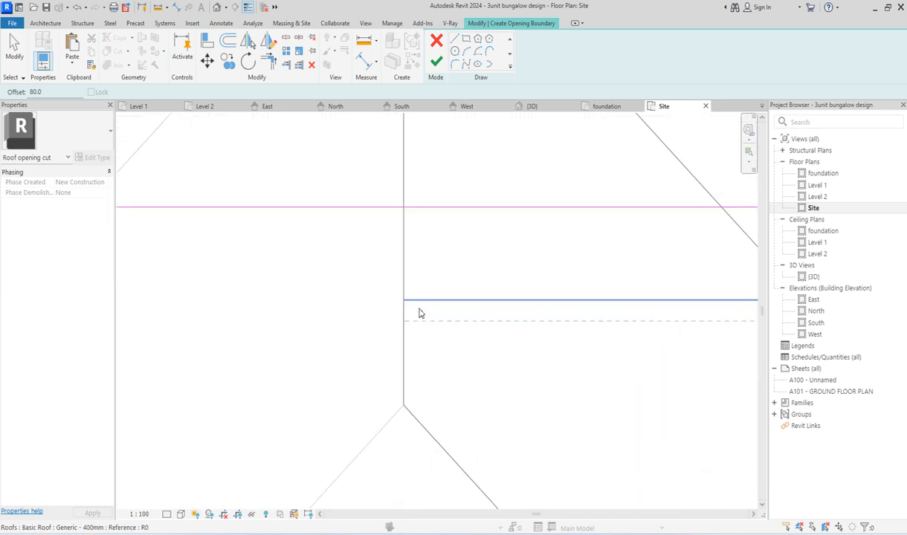
click(405, 309)
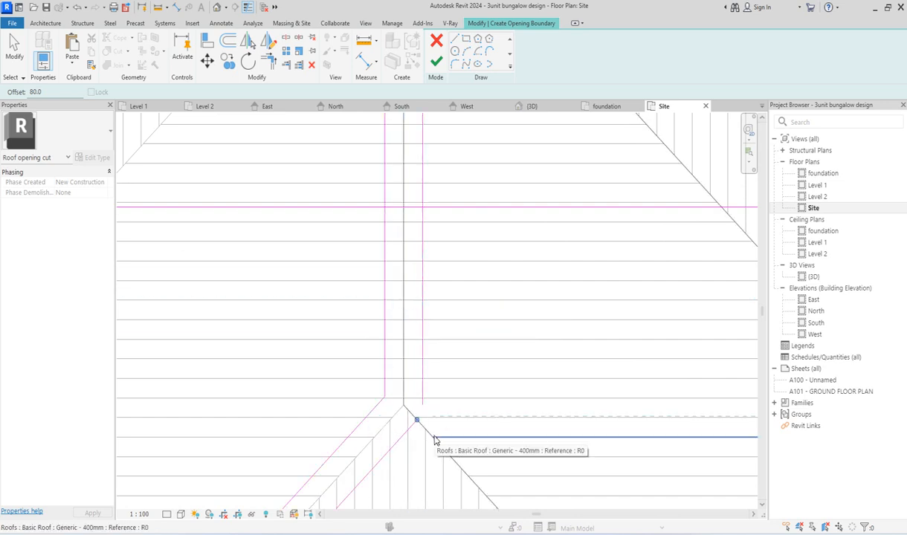
scroll(431, 435, up, 3)
click(447, 460)
click(445, 451)
scroll(310, 210, down, 9)
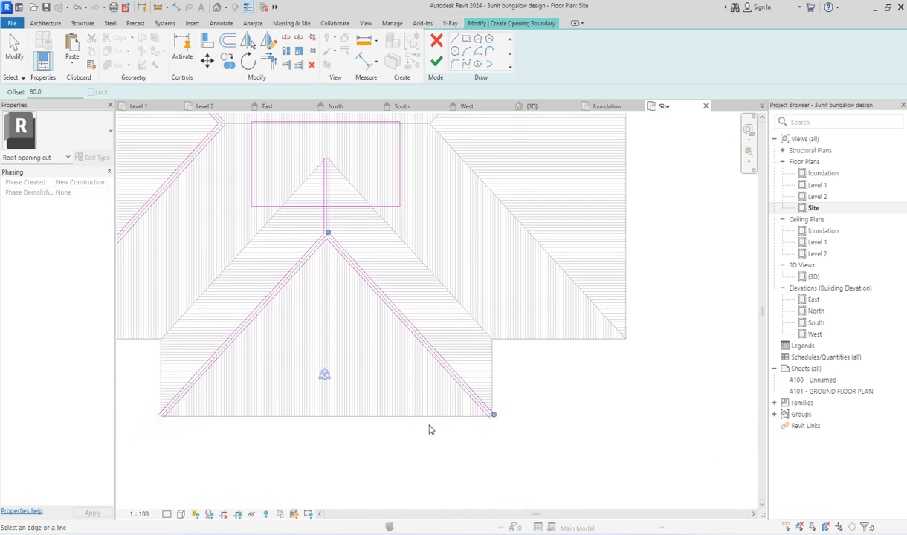
Step: Add boundary lines at an 80 offset outside the eaves, all around the main roof and the front projection
click(427, 417)
click(492, 381)
click(538, 346)
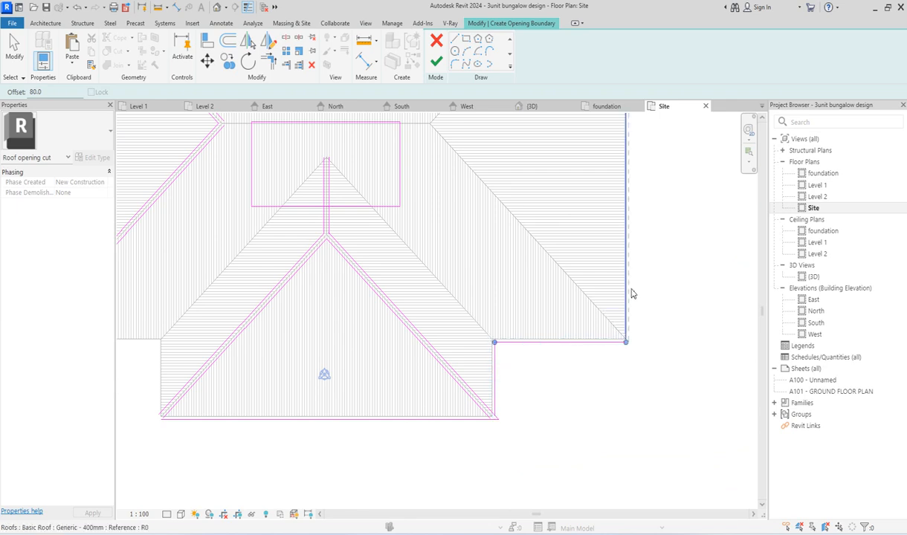
scroll(308, 364, down, 5)
scroll(419, 427, up, 8)
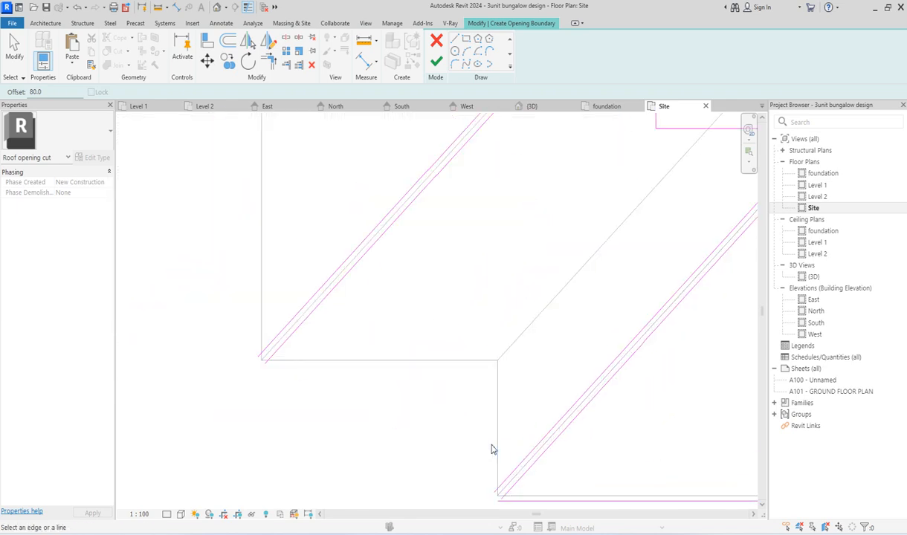
click(492, 443)
click(483, 358)
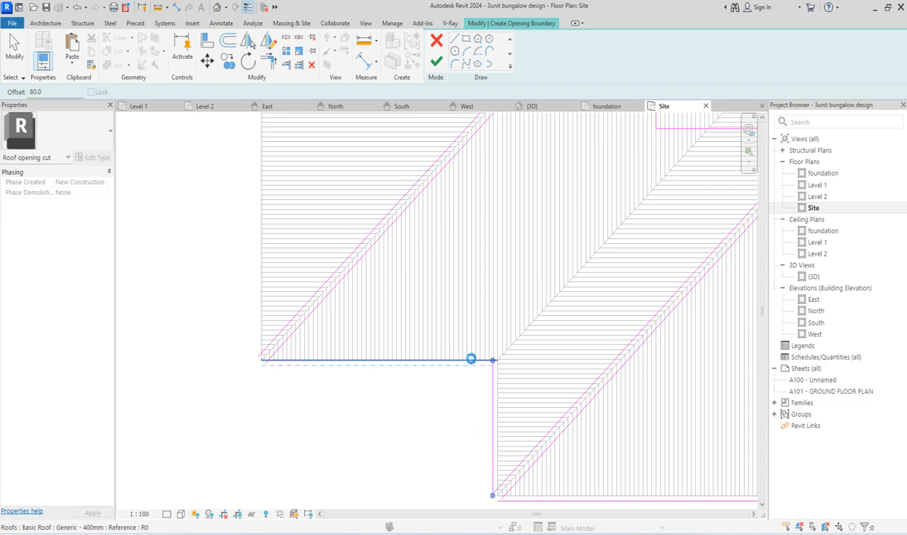
click(261, 250)
scroll(292, 403, down, 5)
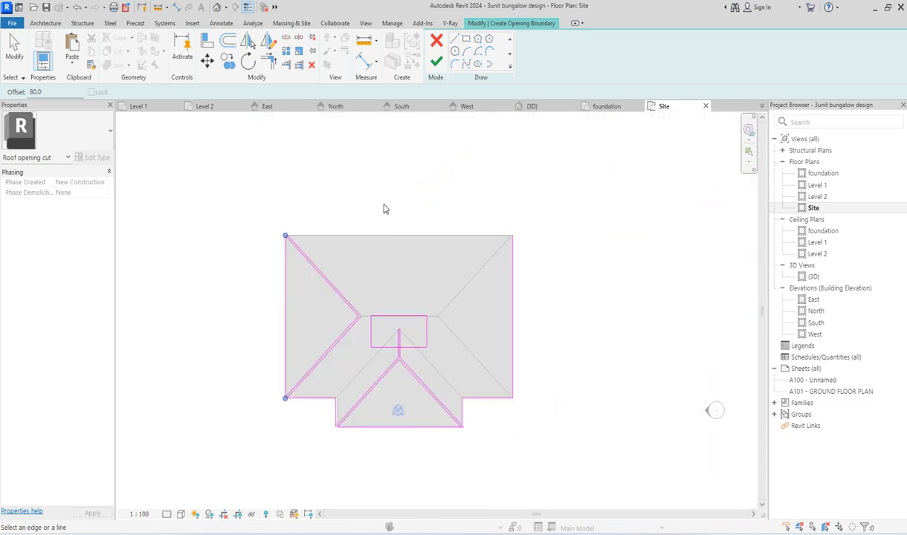
scroll(397, 223, up, 4)
click(397, 226)
Step: Add boundary lines at an 80 offset on both sides of the main roof's two east hips
scroll(546, 310, up, 6)
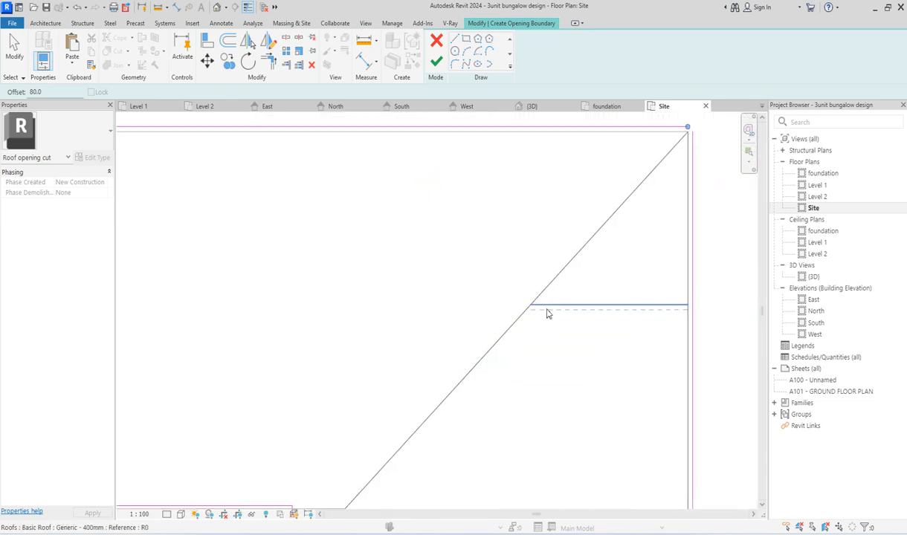
click(516, 291)
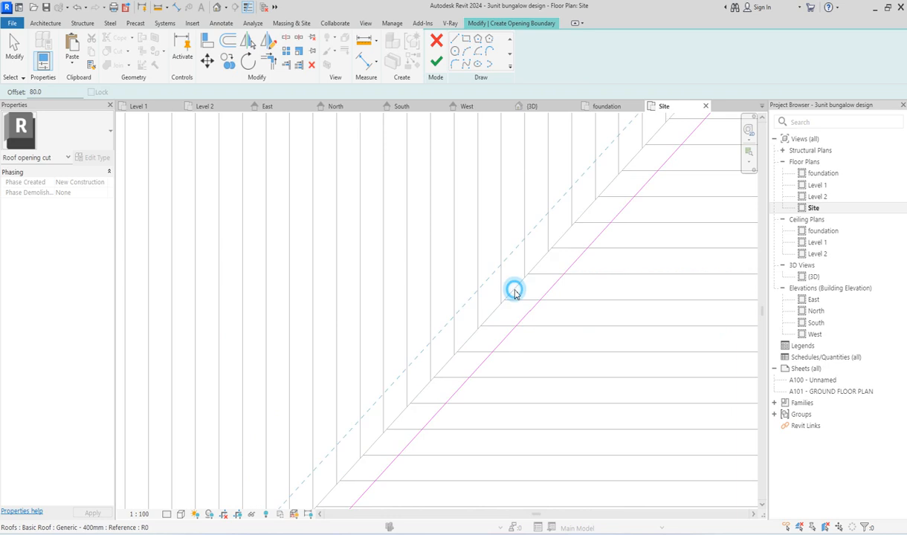
scroll(399, 327, down, 5)
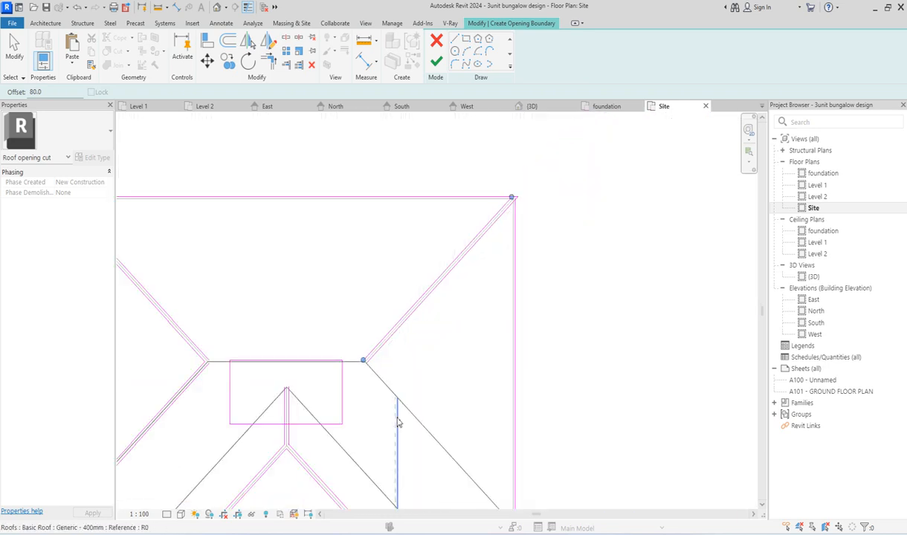
scroll(401, 402, up, 6)
click(378, 397)
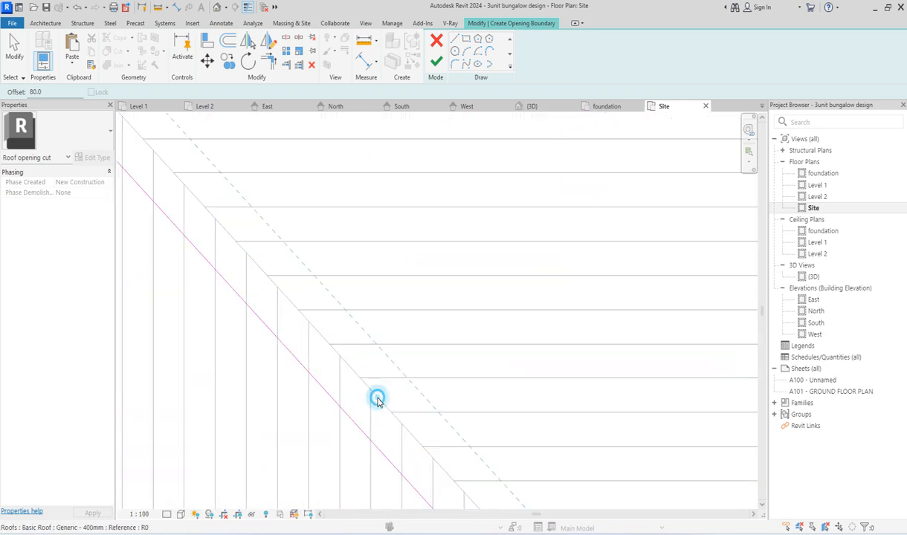
scroll(377, 398, down, 5)
Step: Add boundary lines at an 80 offset on both sides of the main roof's horizontal ridge above the courtyard
scroll(361, 441, up, 3)
scroll(312, 282, down, 3)
scroll(290, 406, up, 4)
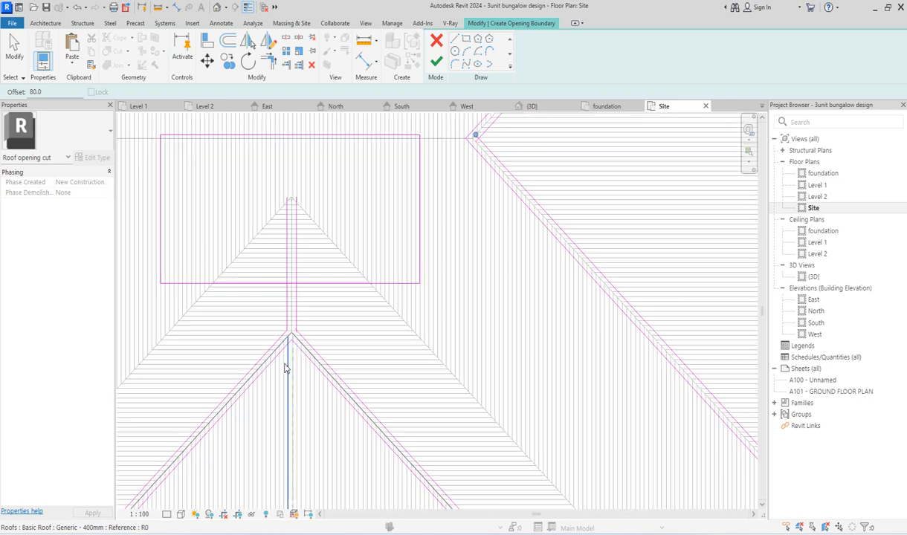
scroll(367, 345, down, 3)
scroll(239, 281, up, 6)
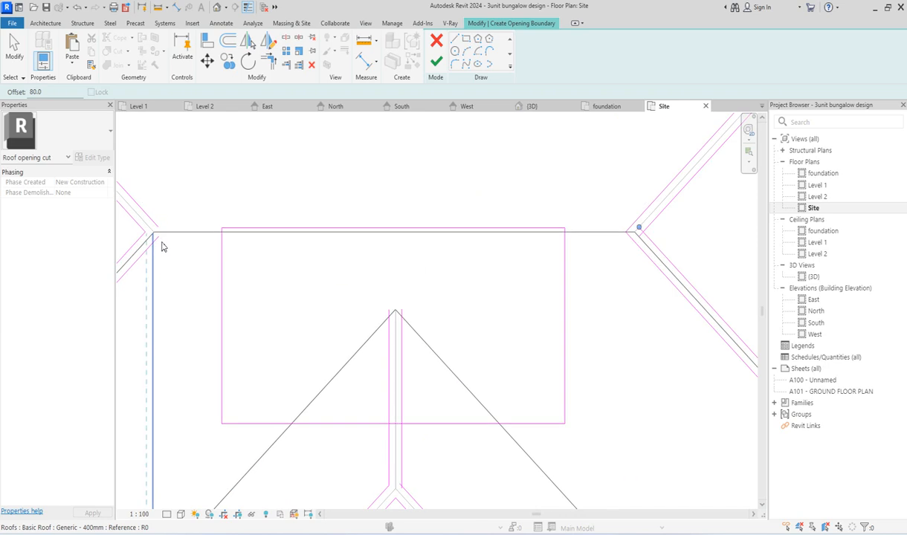
scroll(202, 236, up, 3)
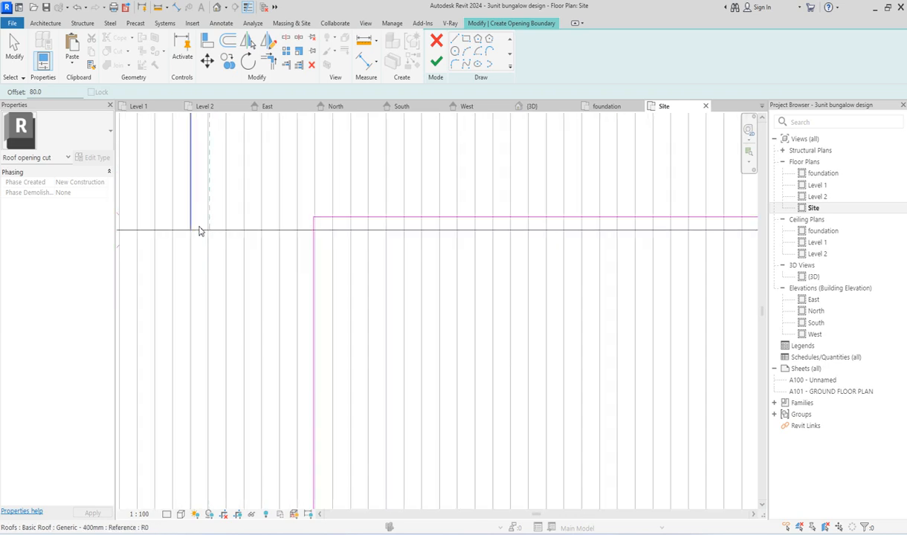
click(197, 229)
click(200, 238)
scroll(200, 242, down, 3)
scroll(343, 260, down, 3)
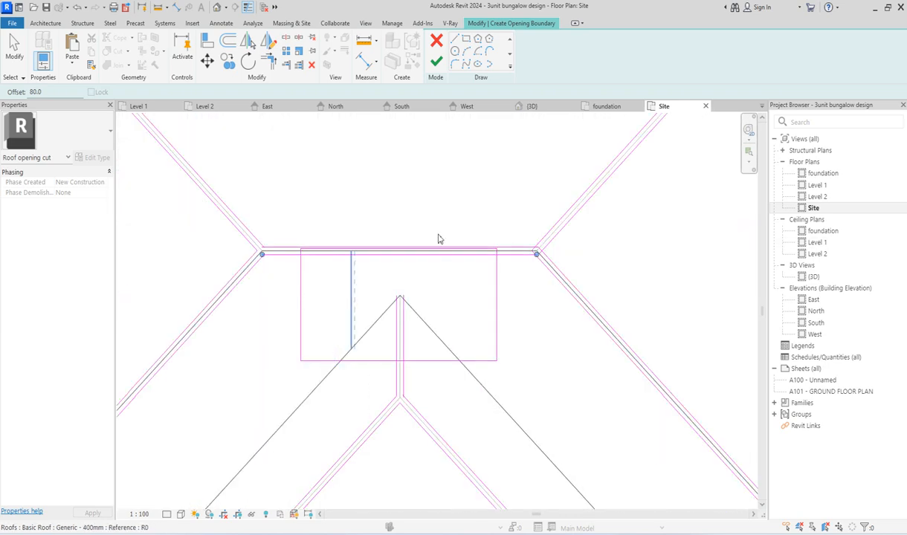
scroll(449, 249, down, 2)
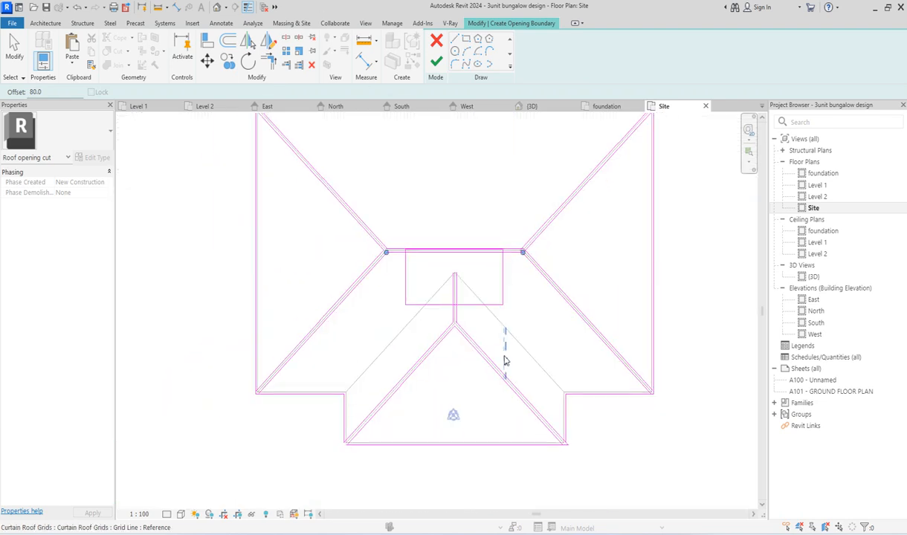
Step: Examine the opening boundary lines around the hips, the main ridge and the courtyard rectangle for gaps and overlaps
scroll(512, 416, down, 3)
scroll(569, 297, up, 4)
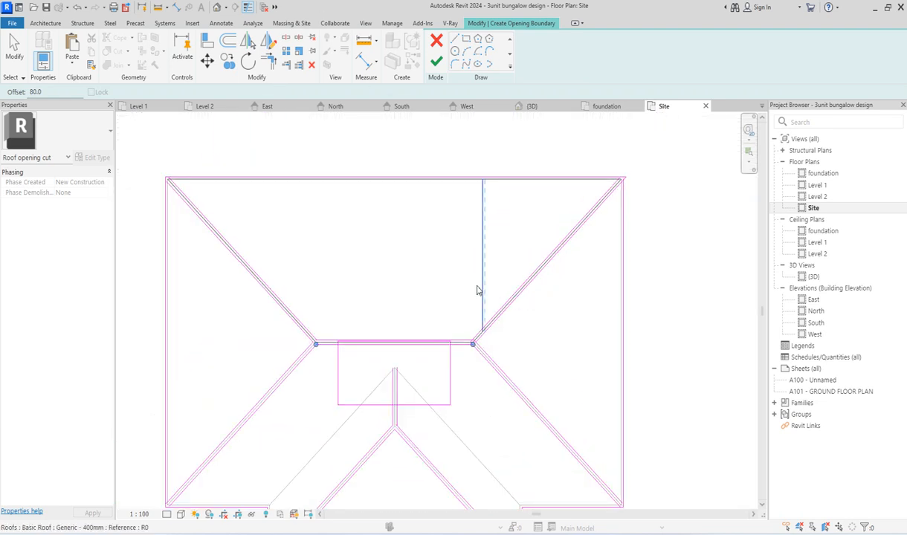
scroll(406, 349, up, 3)
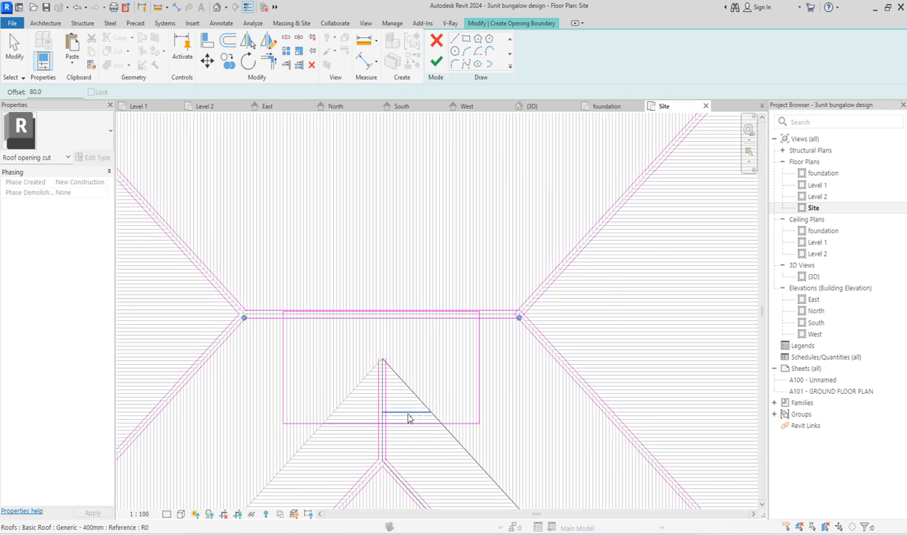
scroll(436, 386, down, 3)
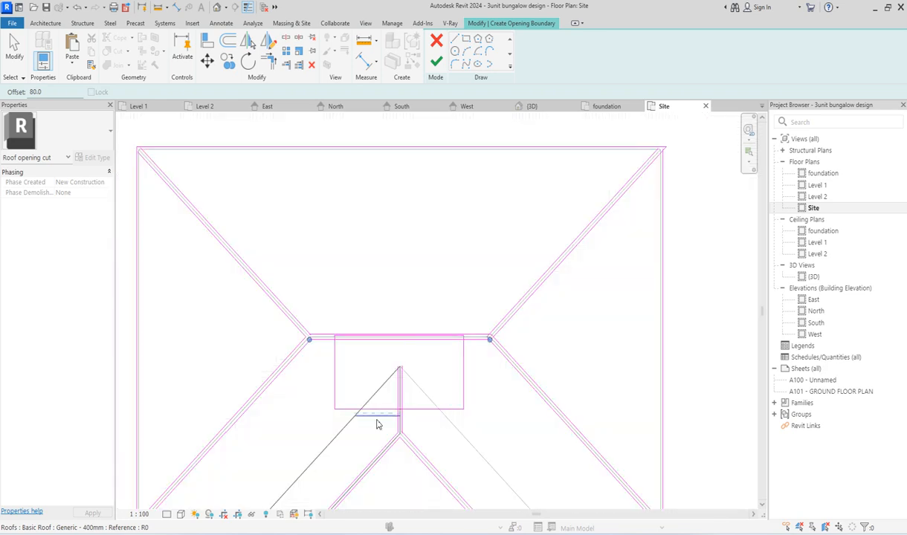
scroll(336, 375, up, 4)
scroll(341, 326, up, 5)
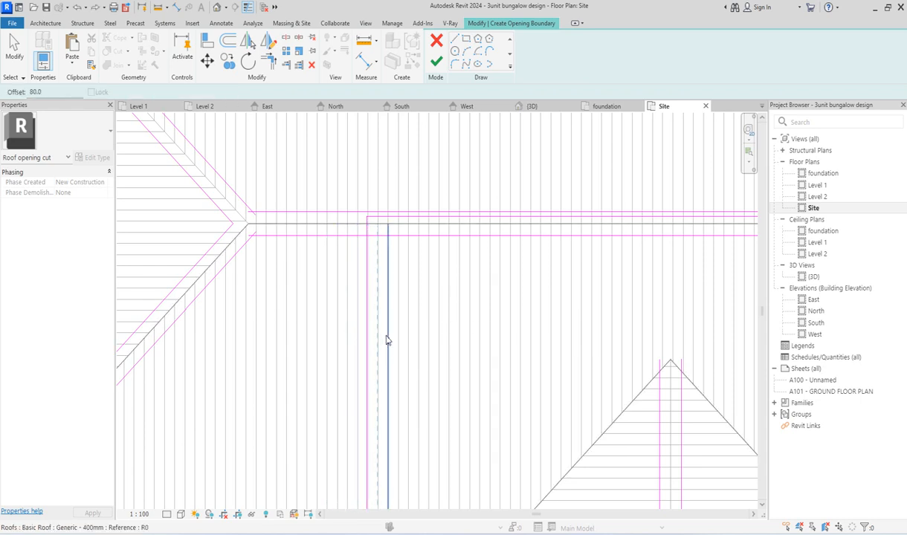
key(Escape)
scroll(352, 300, down, 5)
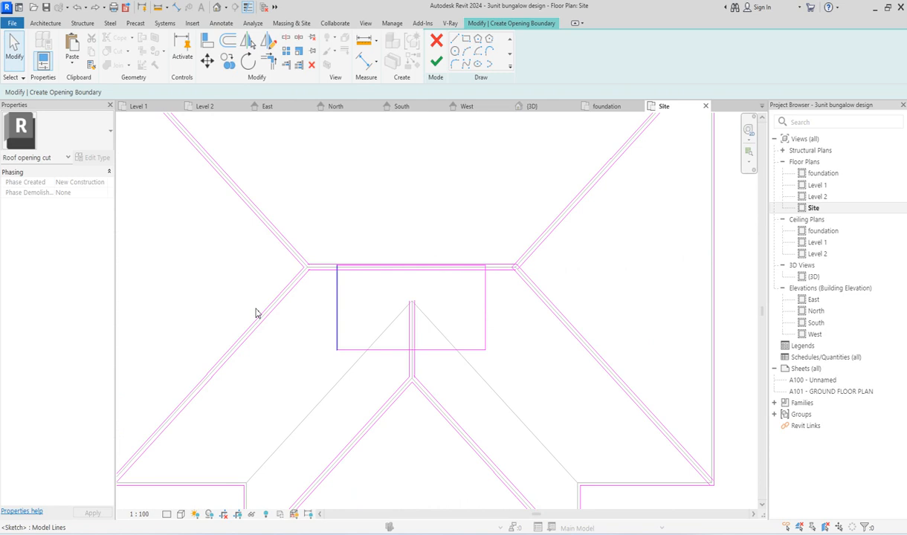
scroll(398, 305, down, 3)
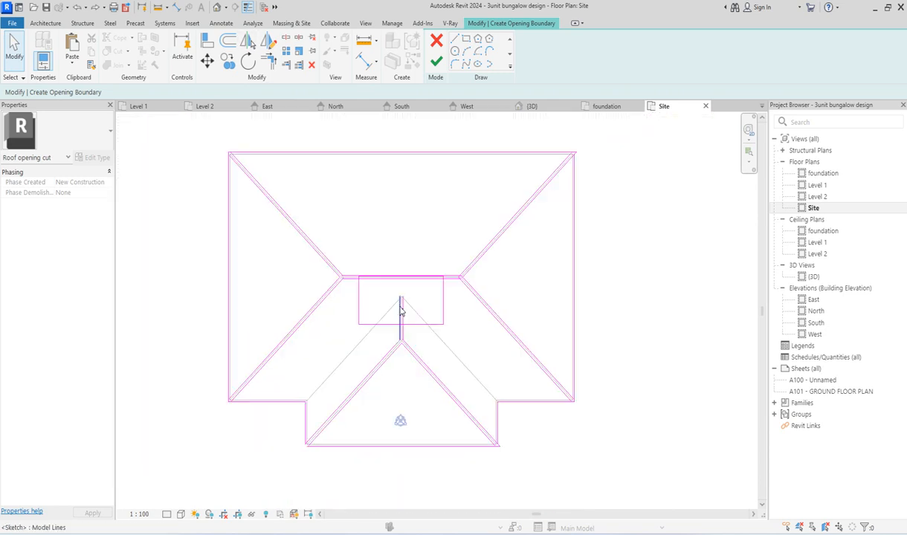
Step: Trim the offset hip lines to the north and west eaves lines at the main roof's northwest corner
scroll(212, 146, up, 2)
scroll(216, 146, up, 3)
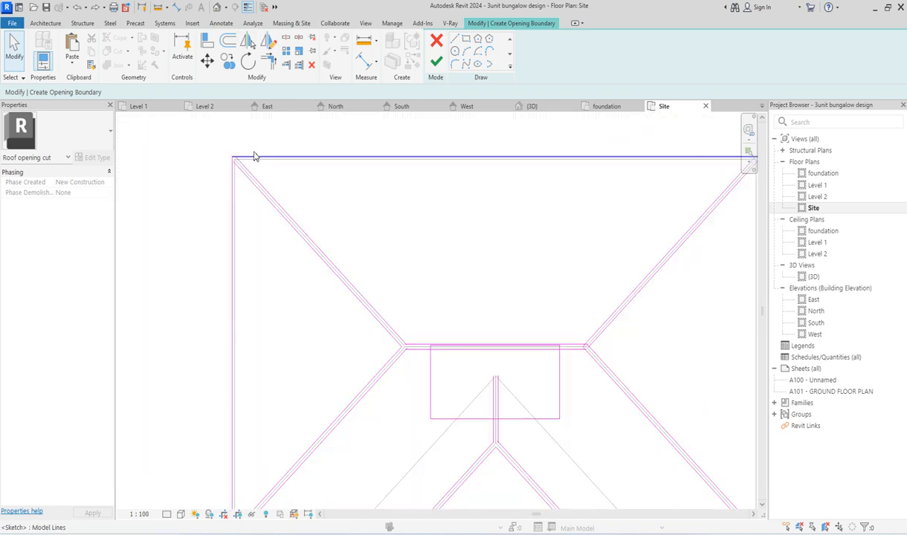
click(269, 61)
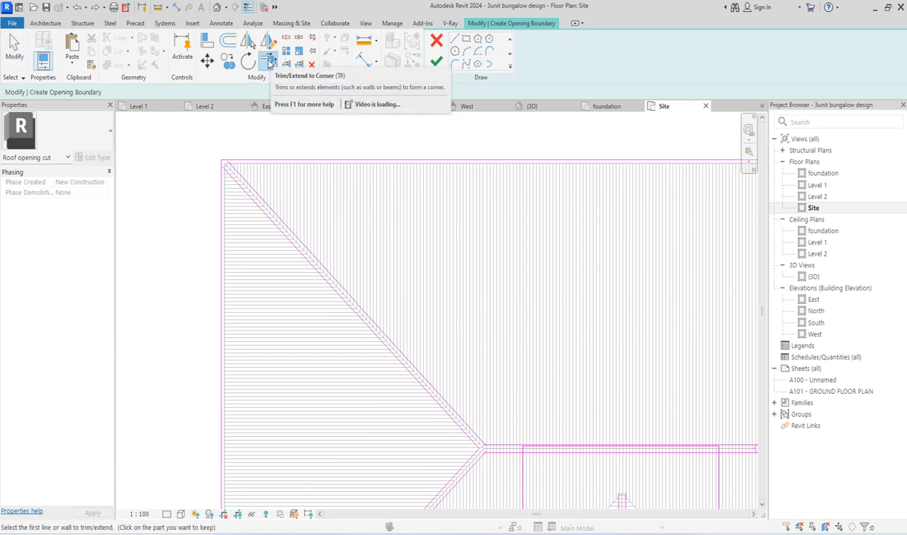
scroll(251, 170, up, 3)
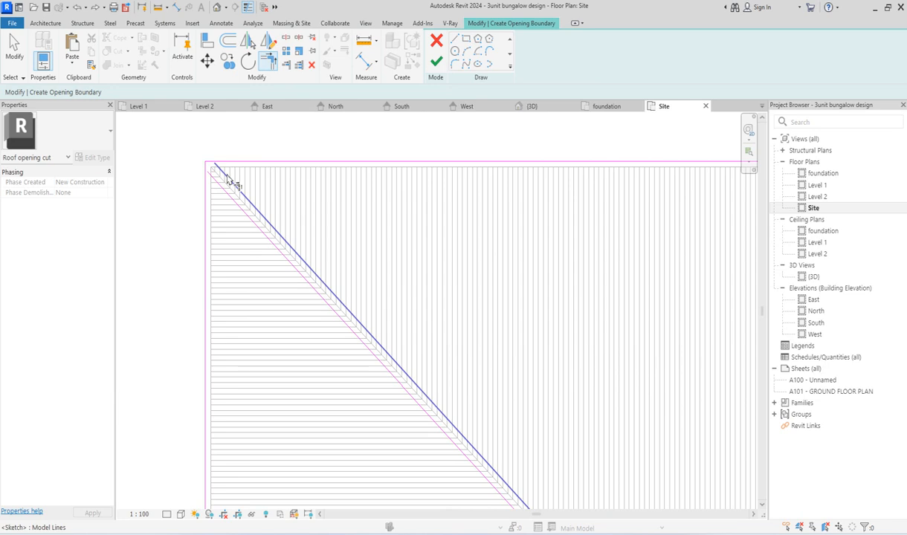
click(227, 180)
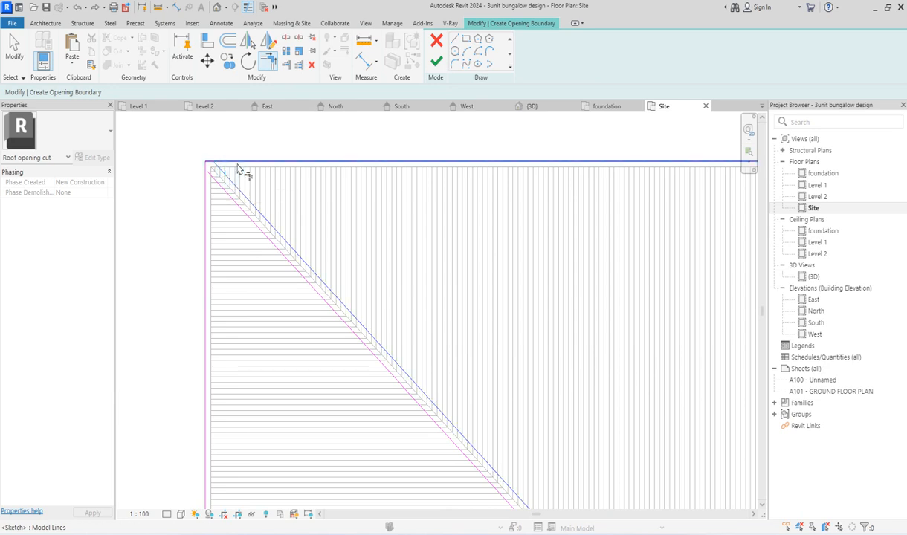
click(236, 163)
click(233, 195)
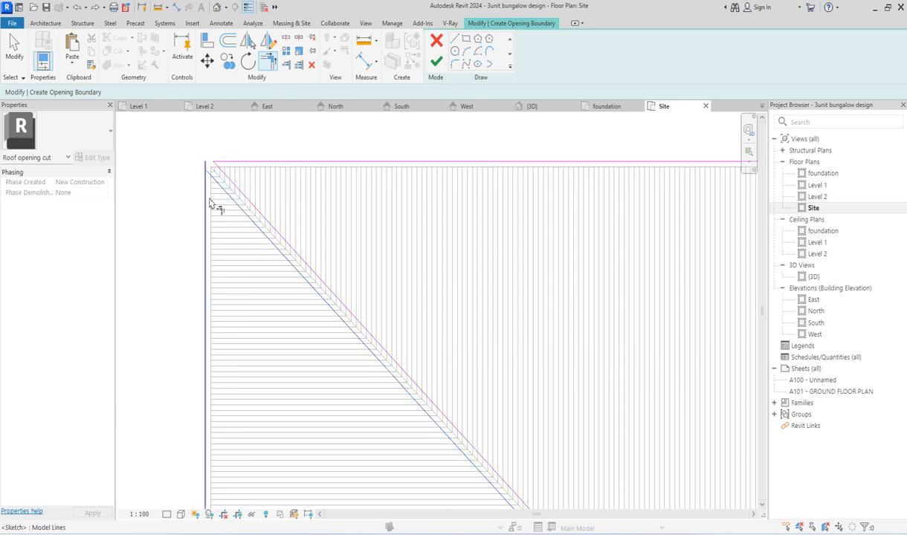
click(206, 199)
Step: Trim the offset hip lines to the two ridge lines at the west end of the main roof's ridge
scroll(216, 168, down, 5)
scroll(308, 245, up, 5)
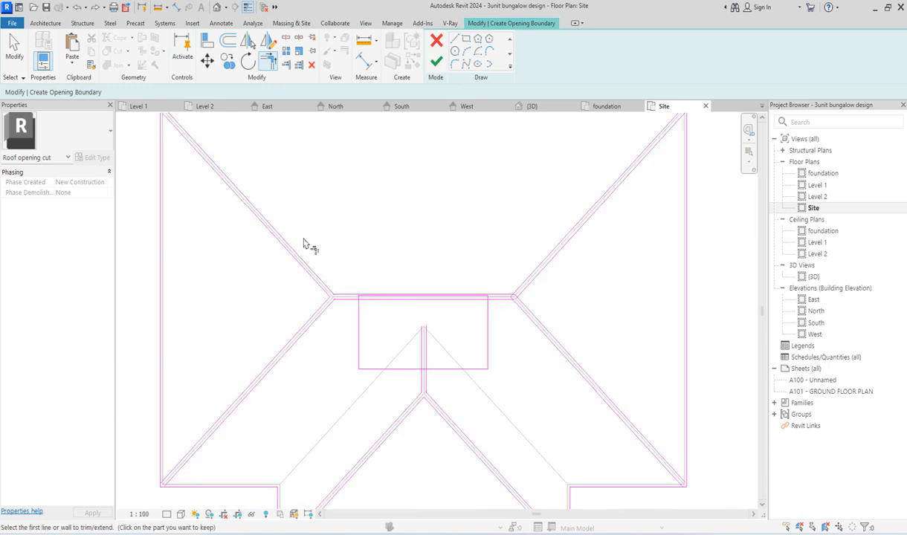
click(363, 365)
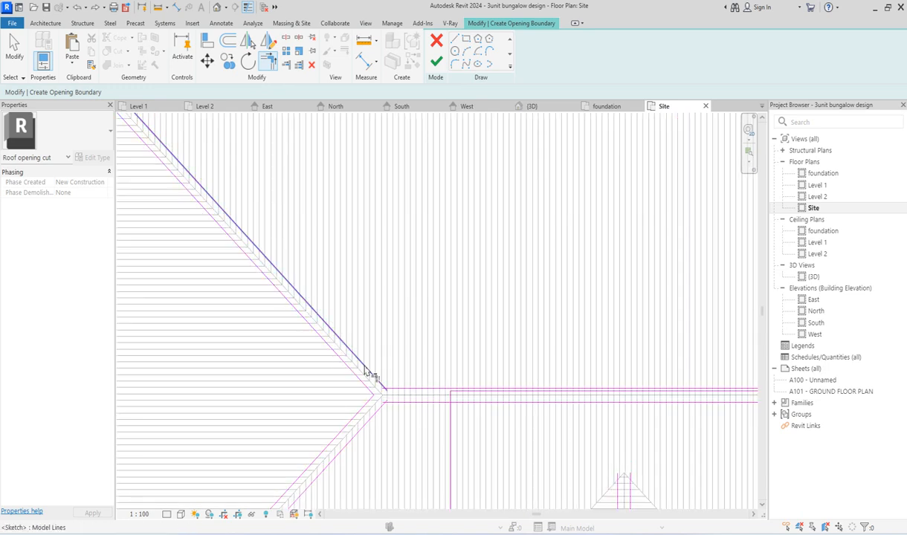
click(399, 385)
click(376, 409)
click(398, 401)
Step: Trim the offset hip lines to the west and south eaves lines at the main roof's southwest corner
scroll(350, 300, down, 5)
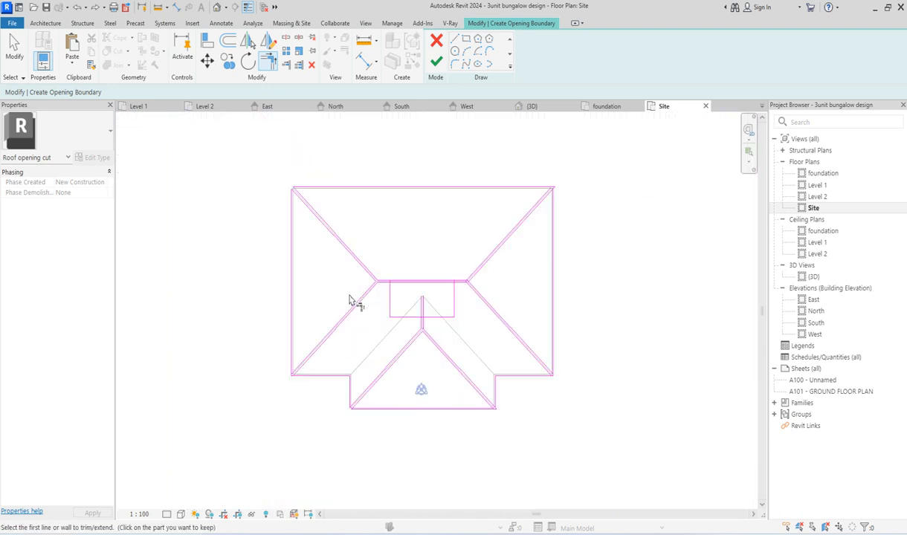
scroll(334, 375, up, 5)
click(266, 389)
click(251, 368)
click(242, 356)
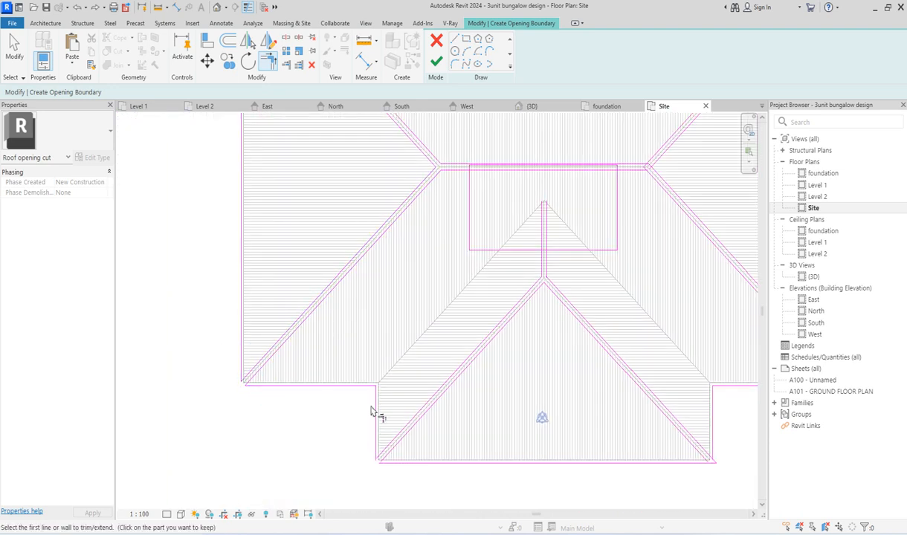
Step: Trim the front projection's offset hip lines to its eaves lines at both of its outer south corners
click(379, 444)
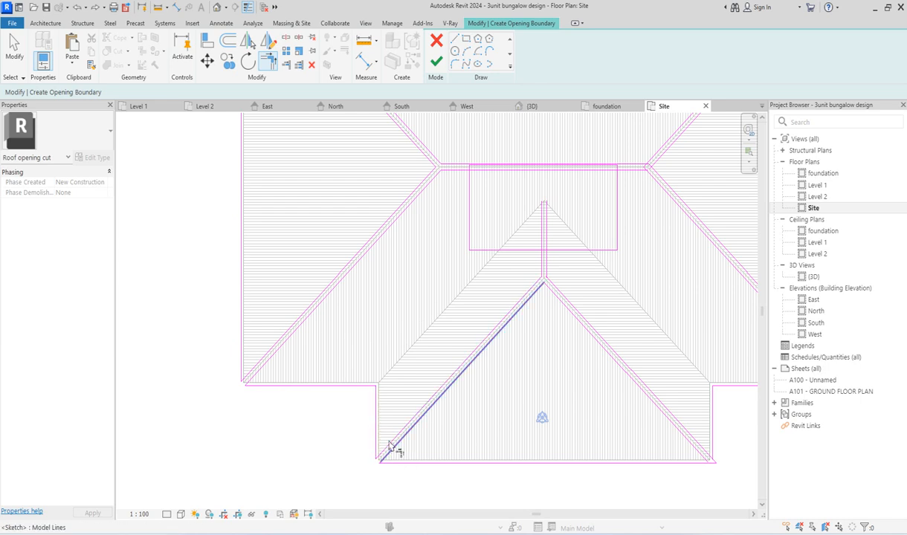
click(396, 448)
click(398, 462)
scroll(329, 413, down, 3)
scroll(383, 362, up, 3)
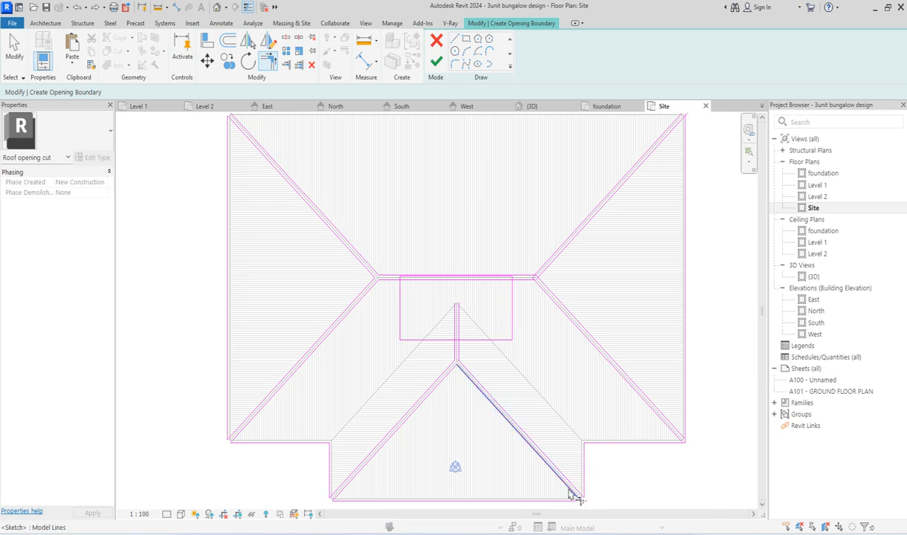
scroll(457, 400, down, 3)
scroll(579, 401, up, 3)
click(504, 421)
click(524, 413)
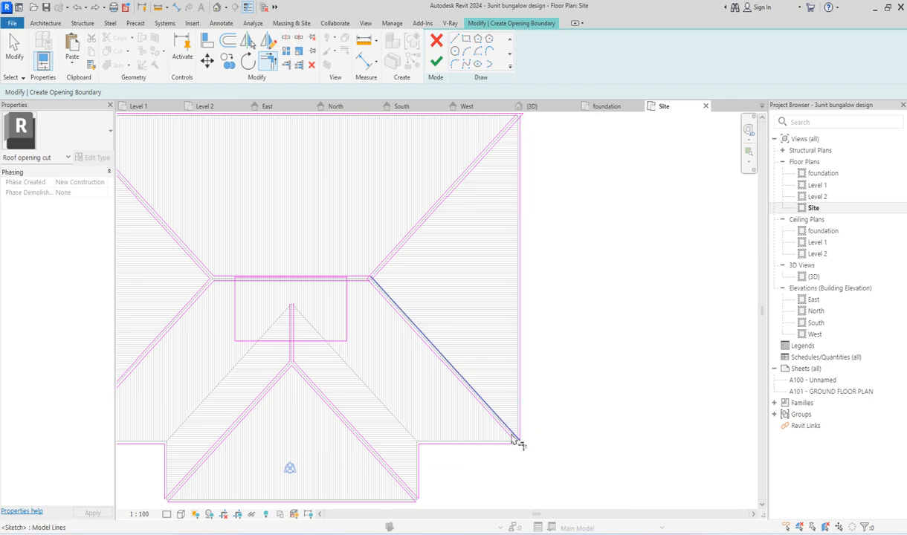
Step: Trim the offset hip lines to the eaves lines at the main roof's southeast and northeast corners
scroll(508, 468, down, 5)
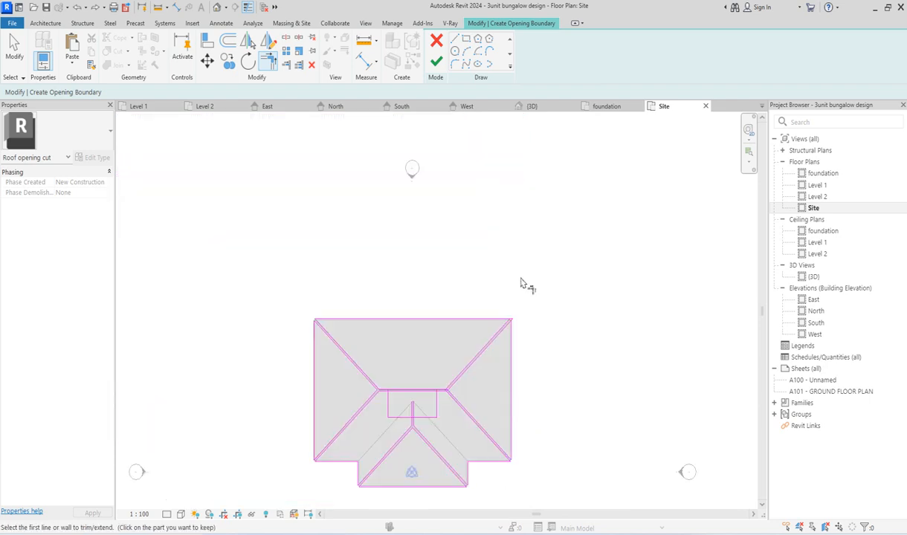
scroll(502, 327, up, 5)
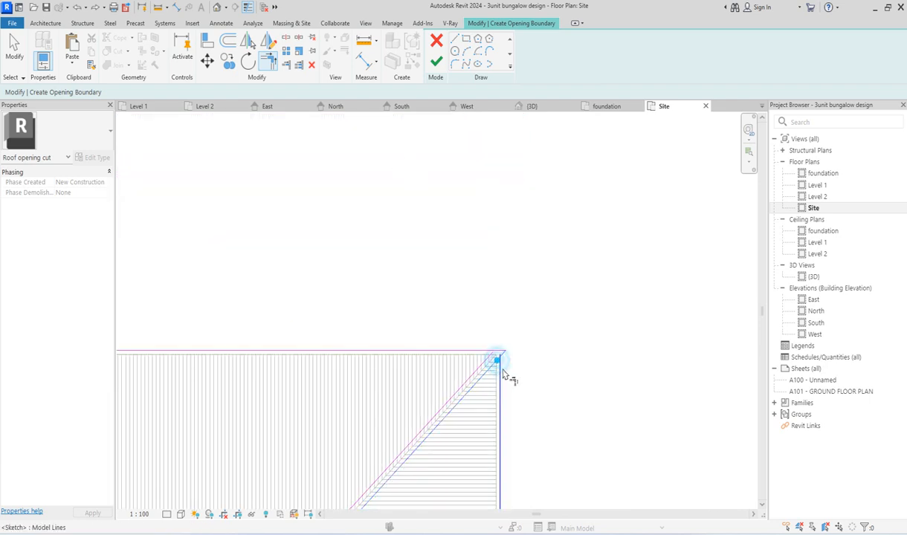
click(481, 351)
scroll(481, 352, down, 5)
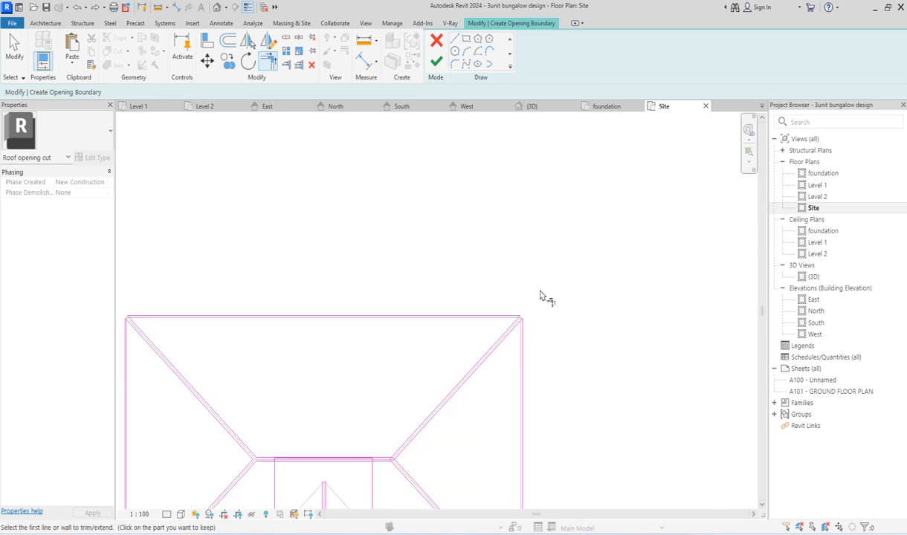
Step: Trim the offset hip lines to the two ridge lines at the east end of the main roof's ridge
scroll(415, 362, up, 3)
scroll(442, 436, down, 4)
scroll(392, 359, up, 5)
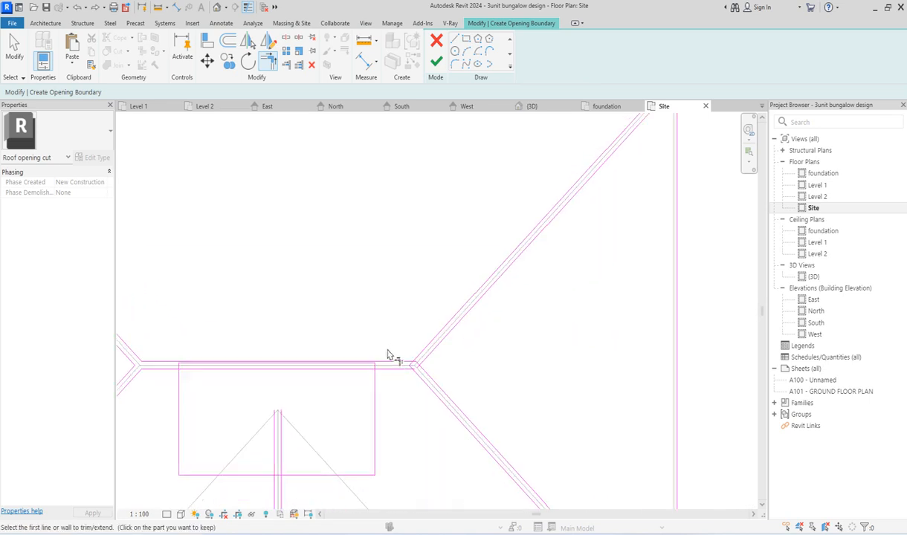
click(469, 376)
click(449, 409)
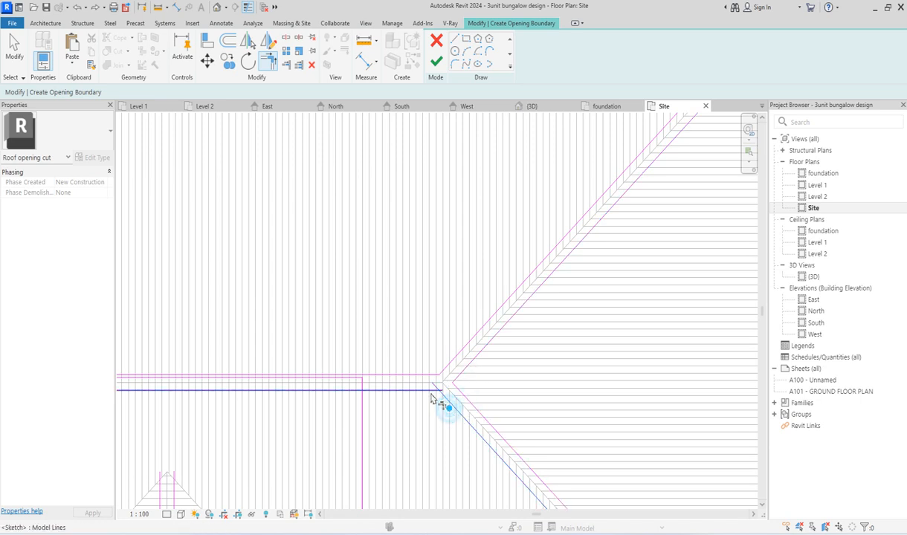
scroll(227, 435, down, 4)
Step: Examine where the courtyard rectangle crosses the offset lines of the main ridge and the front projection's ridge
scroll(397, 345, up, 5)
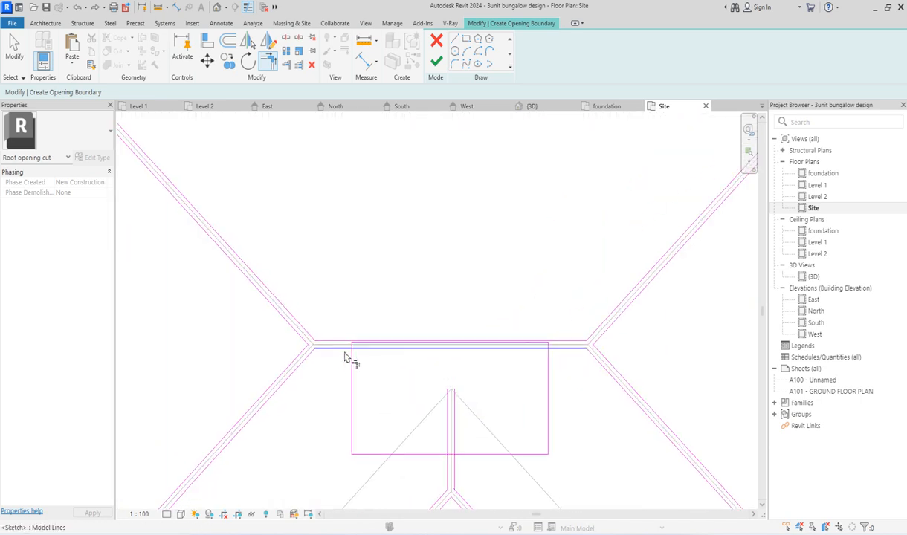
scroll(349, 355, down, 3)
scroll(449, 409, up, 5)
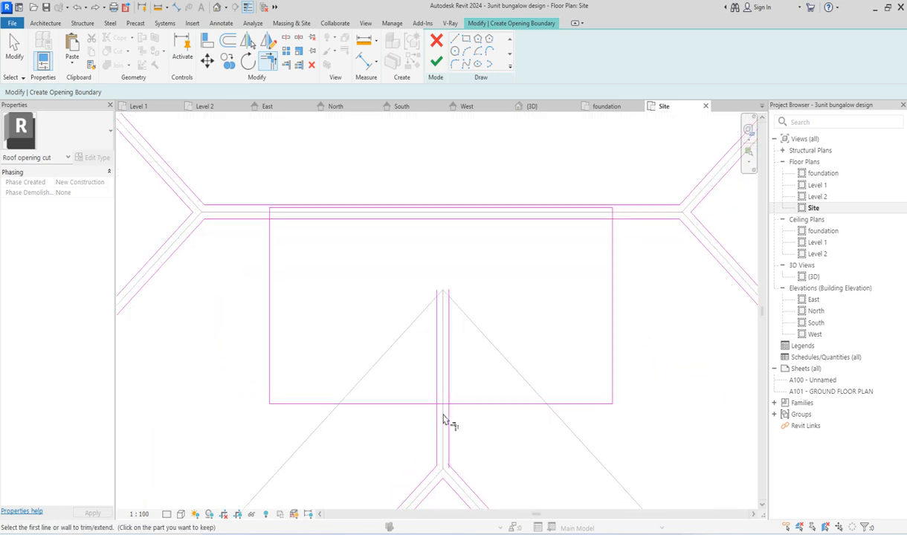
scroll(453, 405, down, 5)
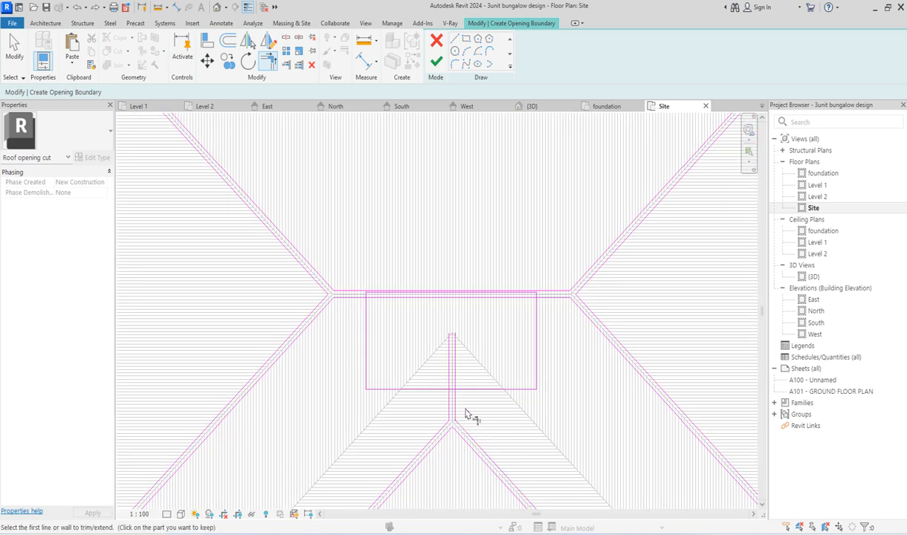
scroll(454, 413, down, 2)
scroll(464, 404, up, 5)
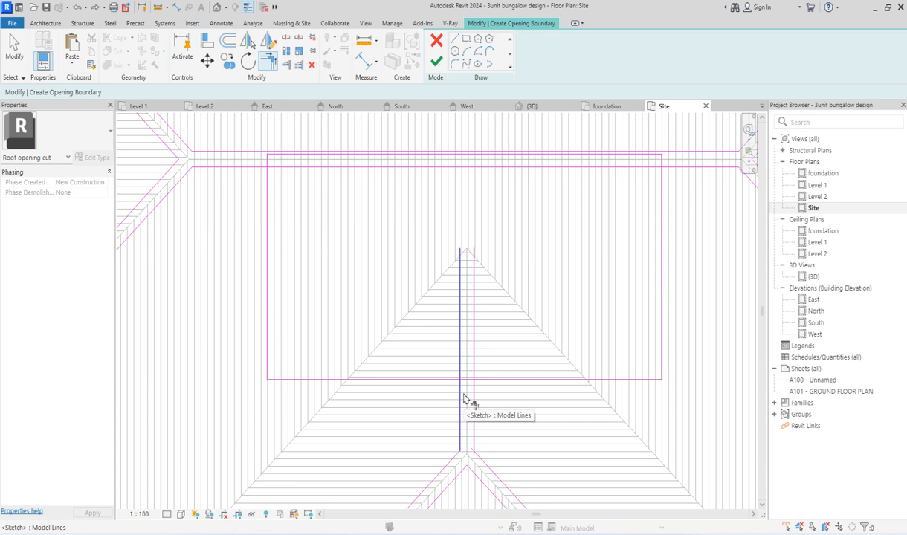
scroll(464, 399, down, 2)
scroll(464, 399, up, 2)
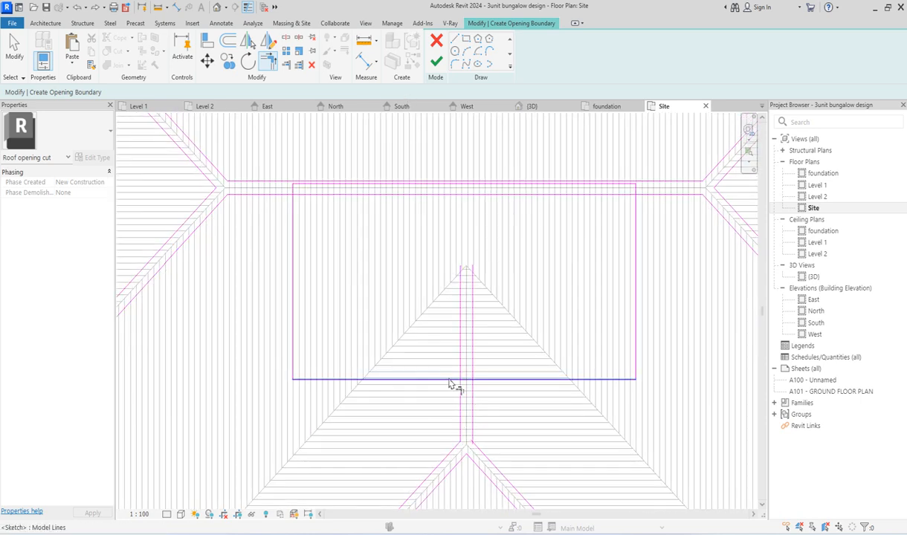
scroll(461, 190, down, 2)
scroll(348, 223, up, 4)
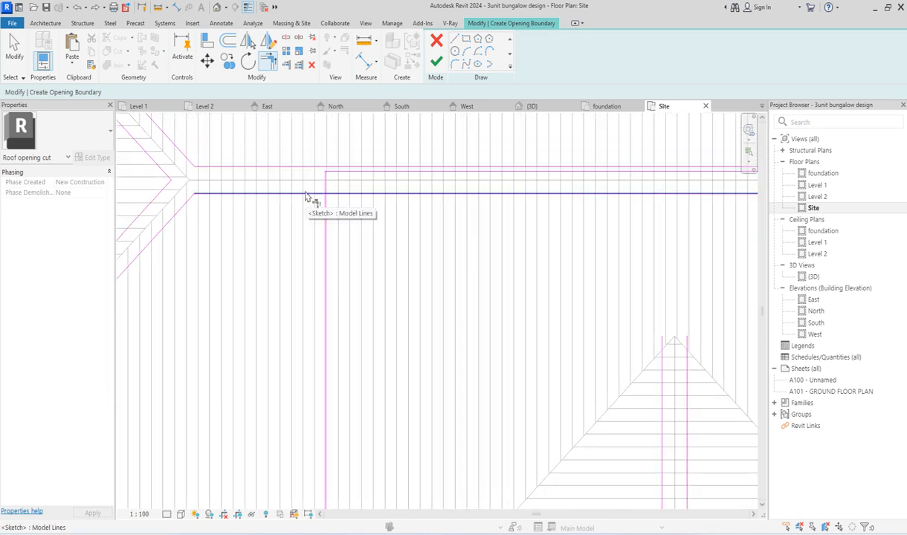
scroll(375, 253, down, 4)
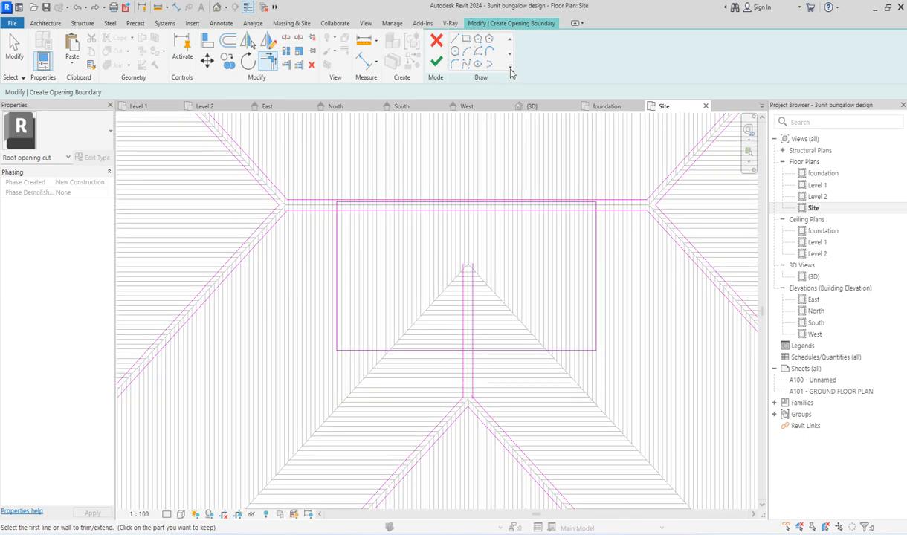
Step: Offset the courtyard rectangle's west, south and east sides outward by 80 using picked lines
click(477, 67)
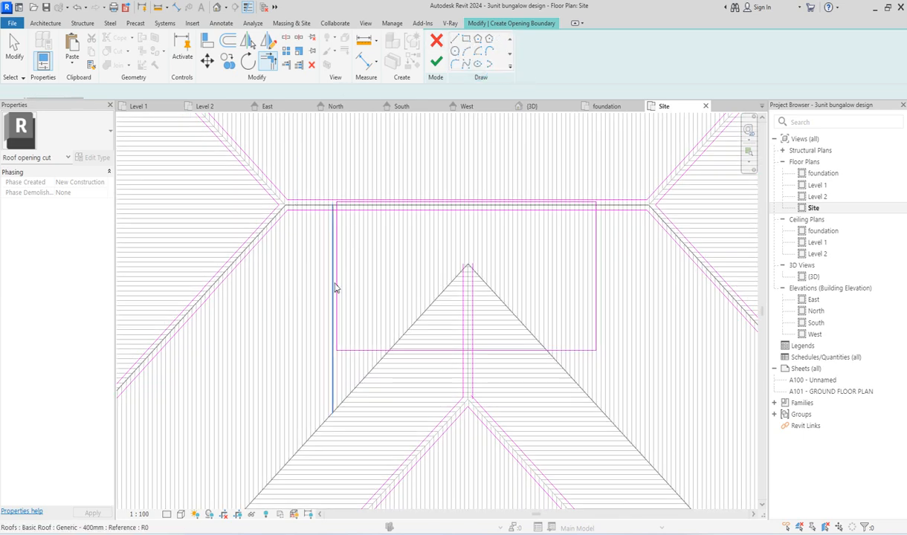
scroll(336, 257, up, 5)
scroll(334, 256, up, 4)
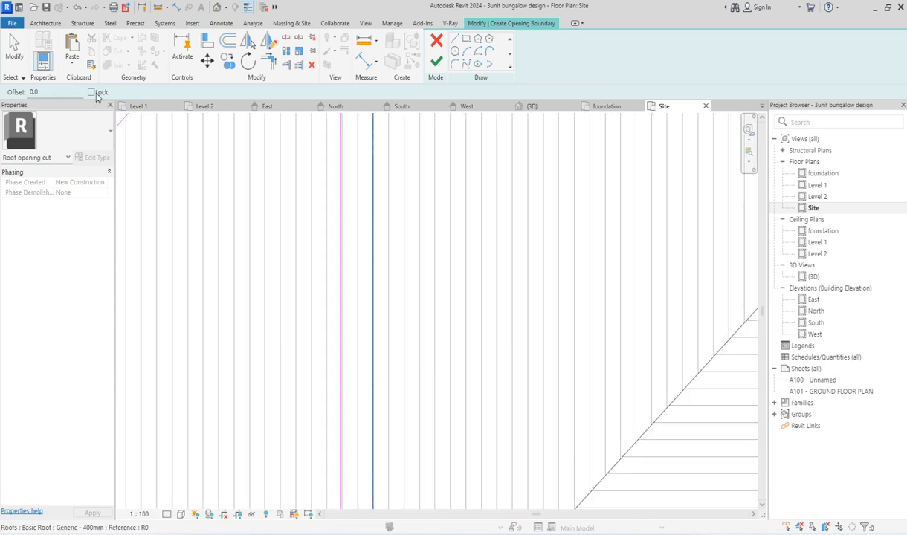
click(55, 94)
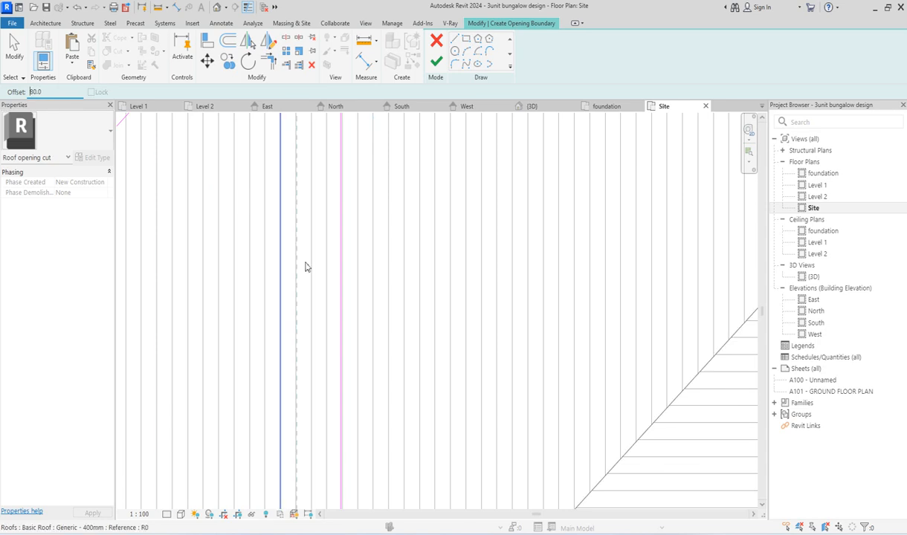
scroll(352, 261, up, 2)
scroll(329, 253, down, 5)
scroll(350, 322, up, 5)
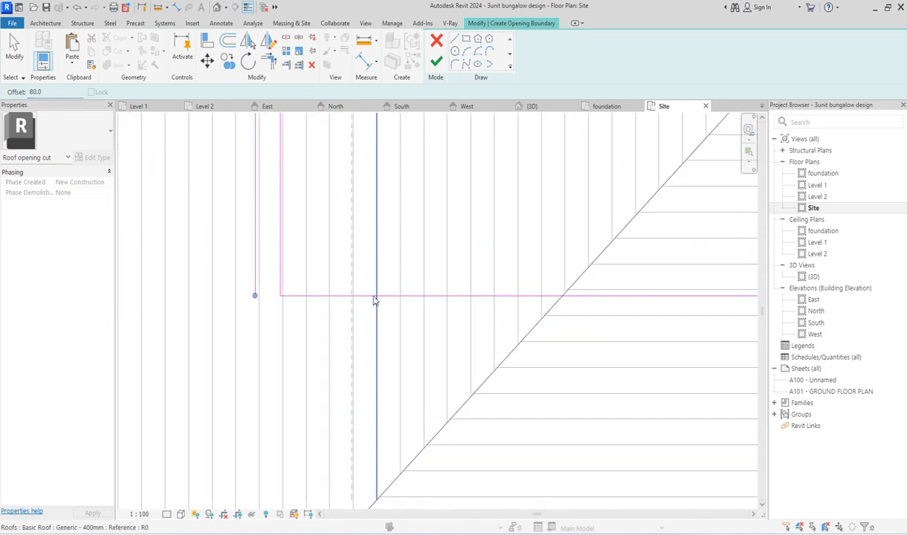
scroll(338, 319, down, 5)
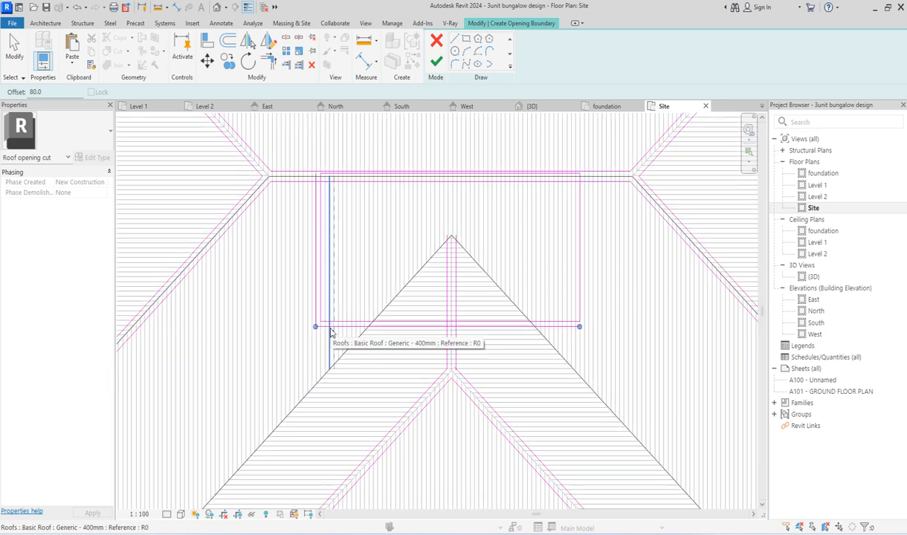
scroll(532, 293, up, 6)
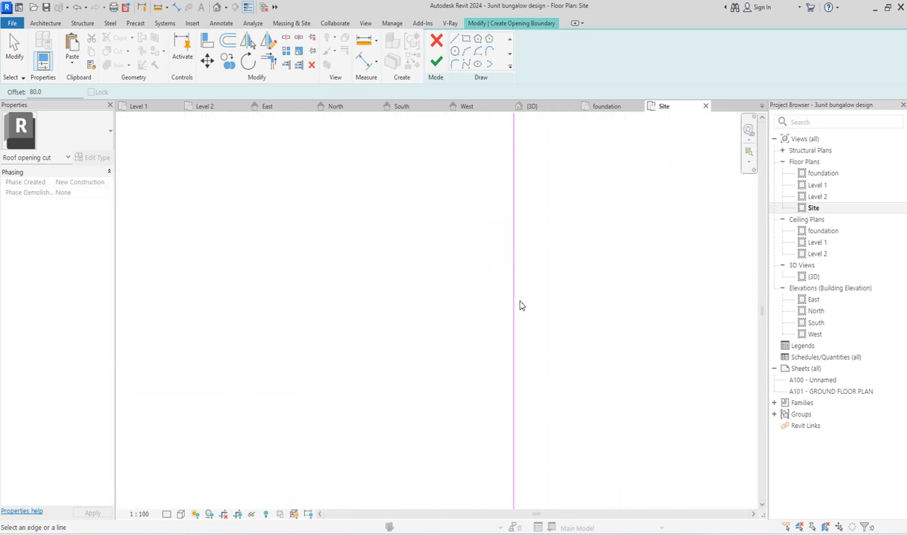
click(515, 305)
scroll(515, 342, down, 6)
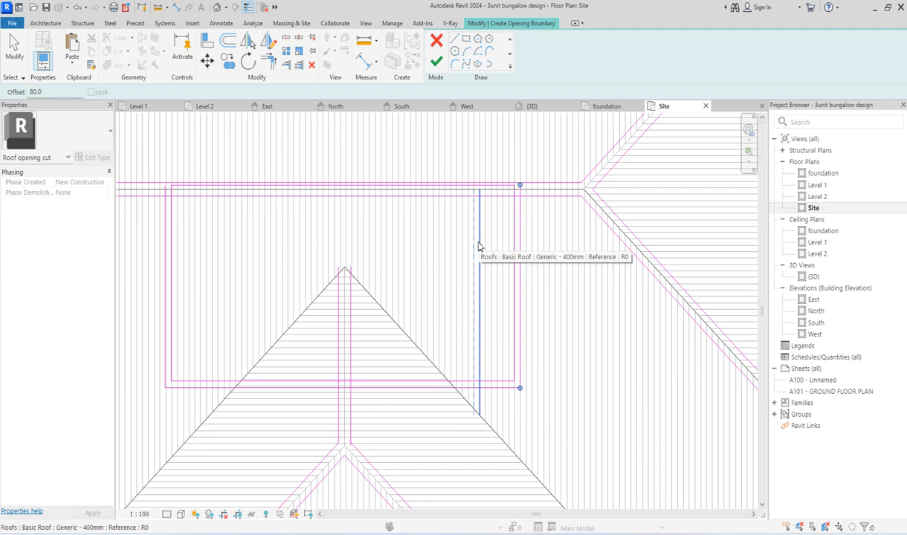
Step: Trim the main ridge's south offset line to the courtyard's outer west line
scroll(478, 247, down, 3)
scroll(435, 350, down, 1)
scroll(452, 332, down, 3)
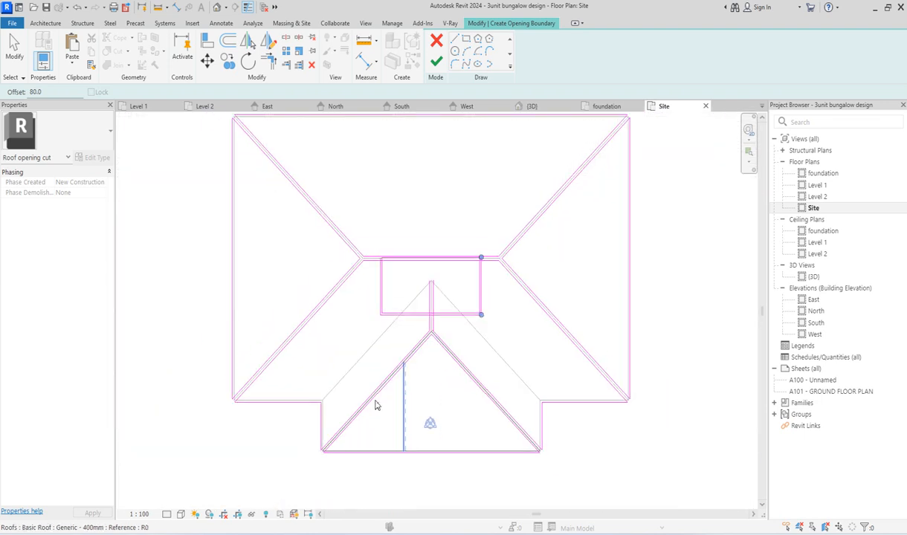
scroll(407, 292, up, 2)
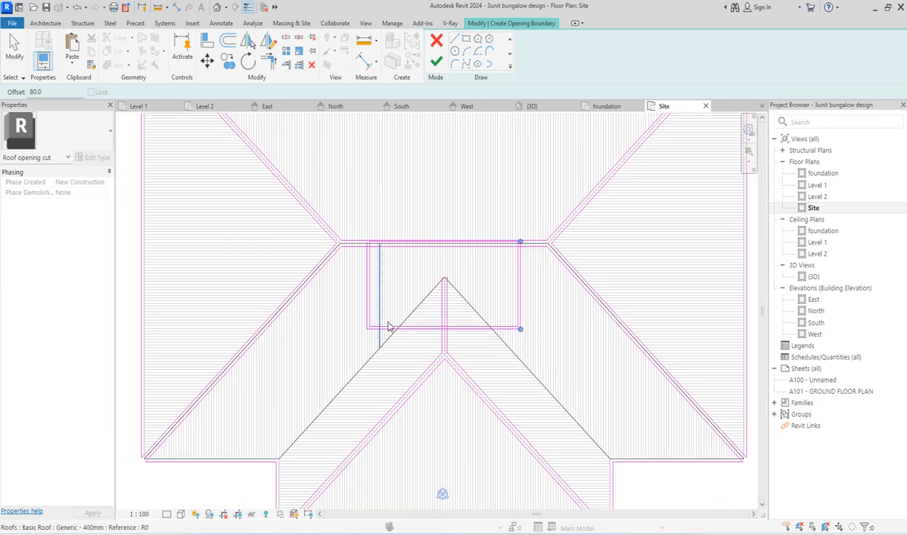
scroll(405, 290, up, 3)
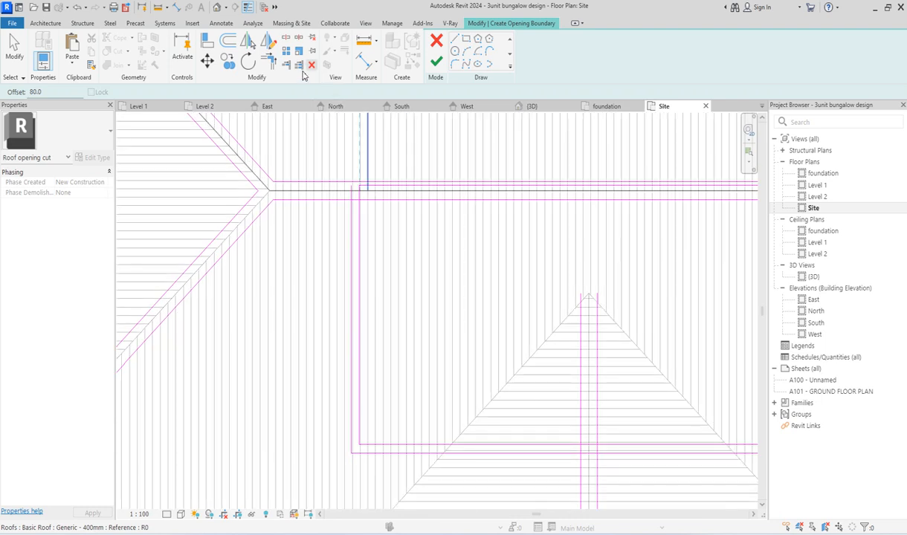
key(Escape)
click(345, 201)
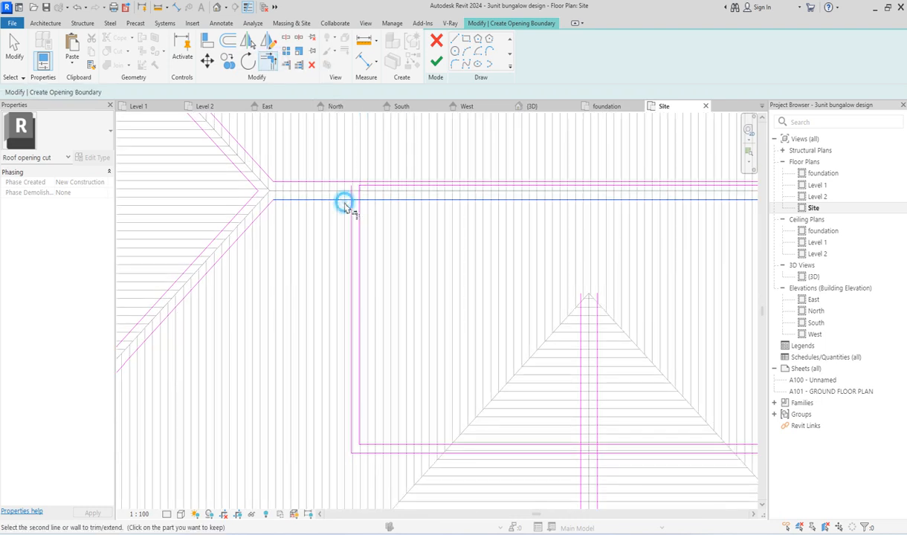
click(349, 214)
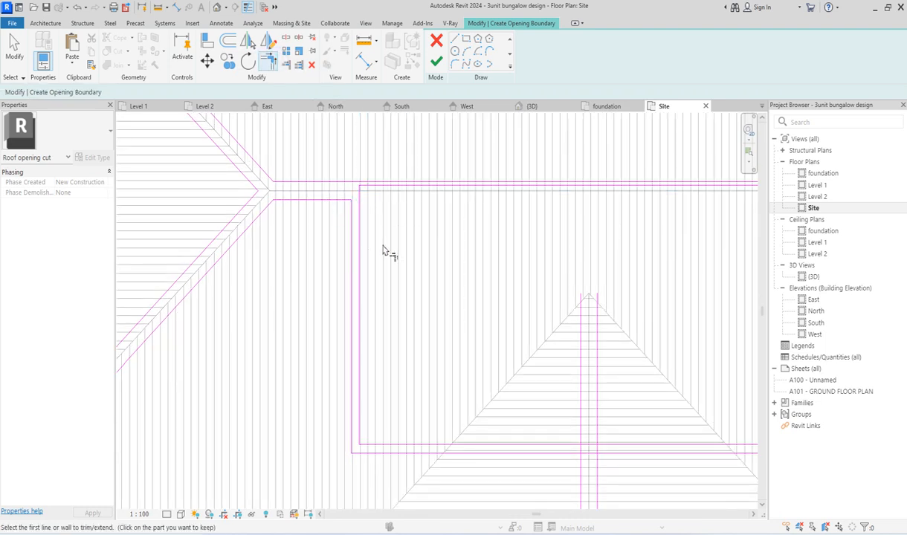
Step: Split the courtyard's outer south line and trim it to the front projection's two ridge offset lines
scroll(387, 253, down, 3)
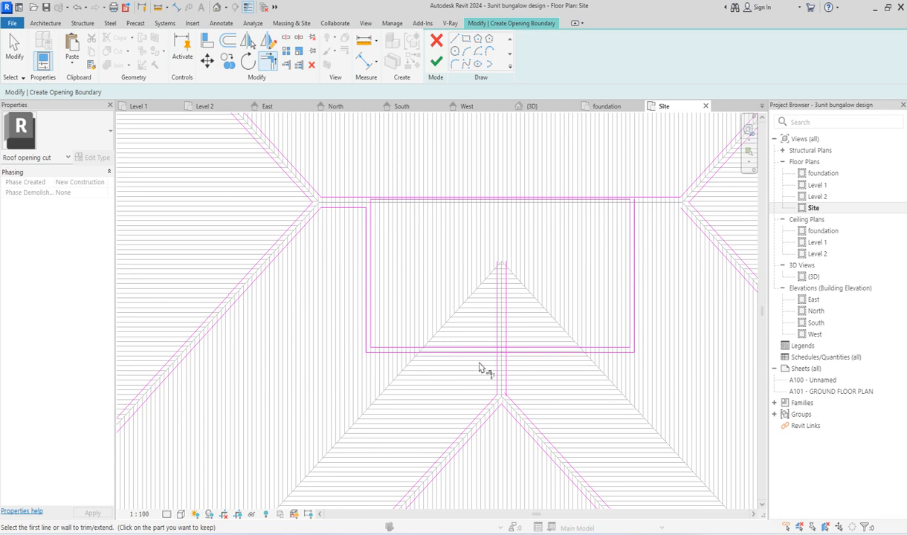
scroll(479, 368, up, 2)
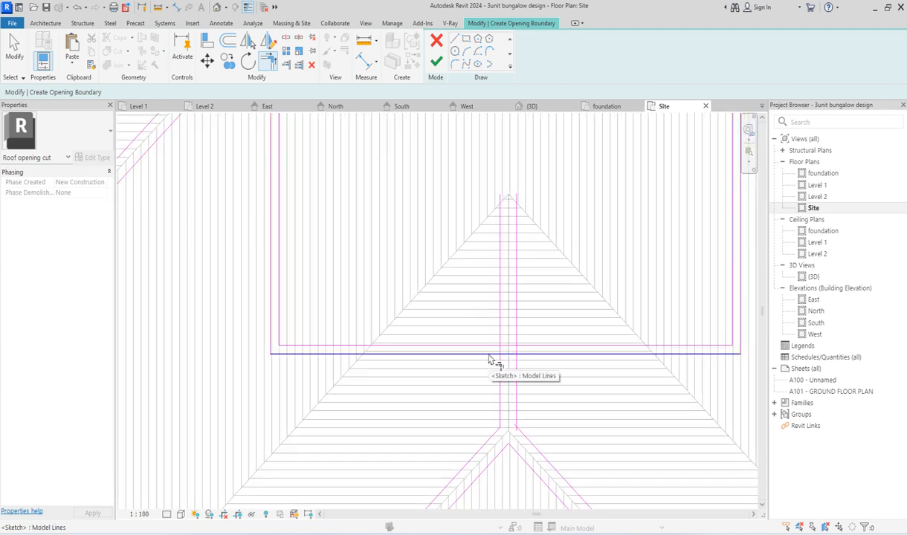
click(490, 358)
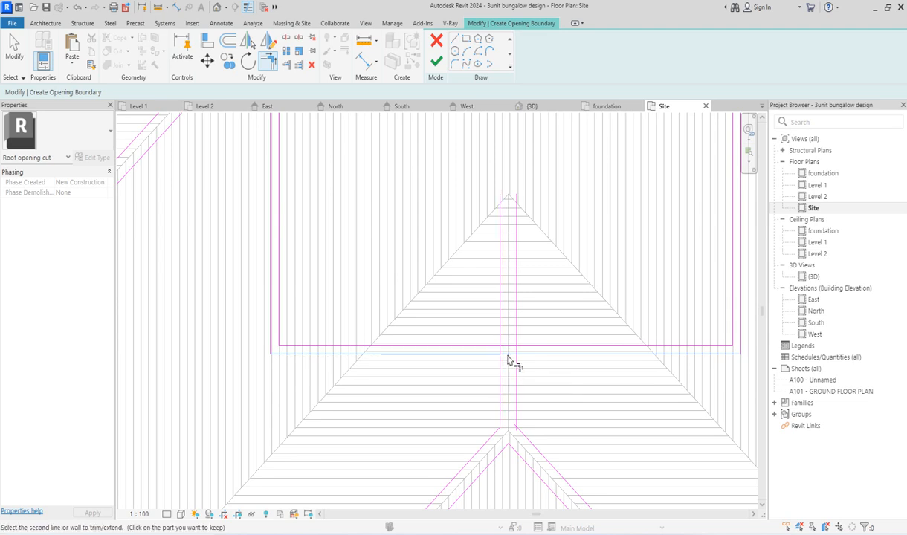
scroll(508, 358, down, 3)
scroll(445, 281, up, 6)
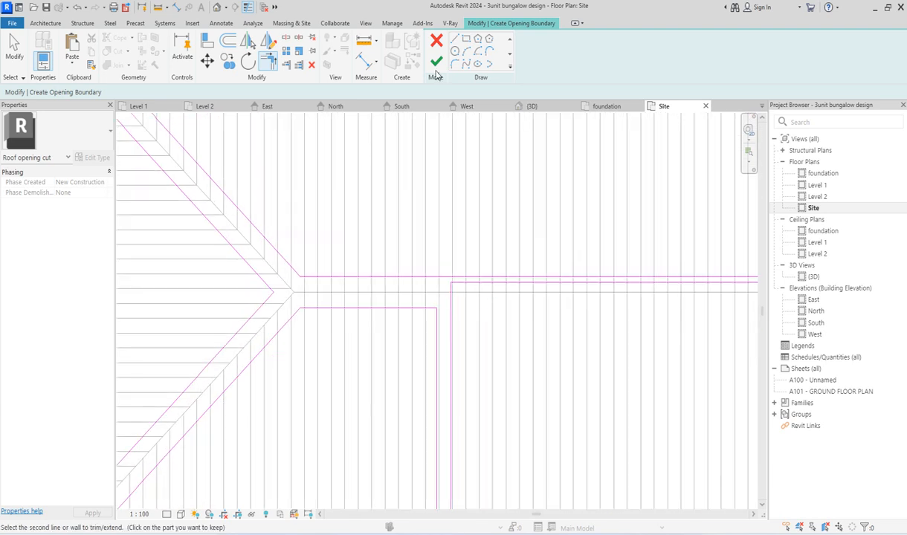
click(455, 41)
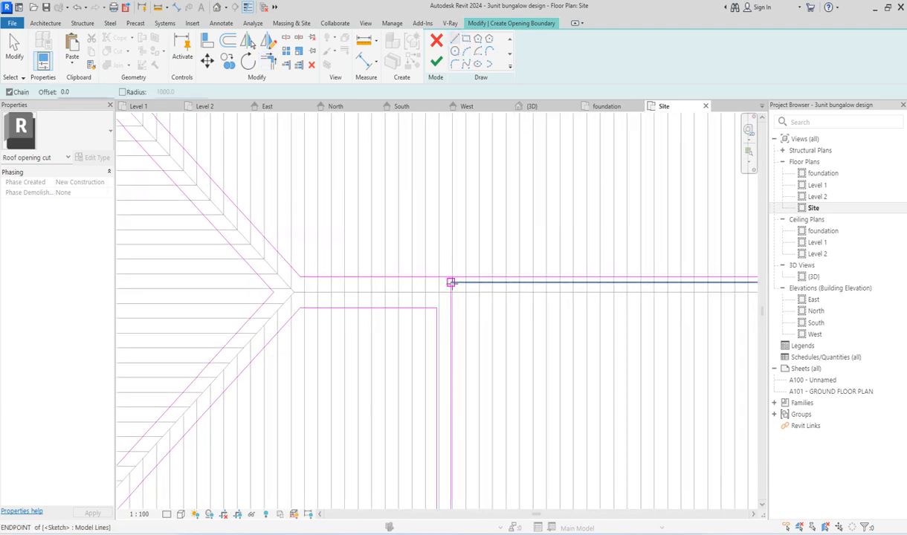
scroll(448, 341, down, 2)
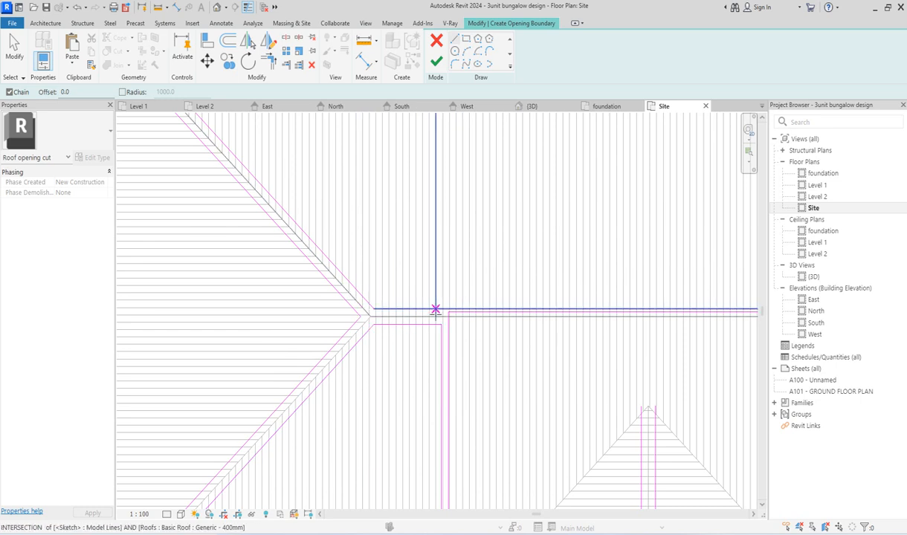
scroll(421, 319, down, 2)
scroll(545, 461, up, 4)
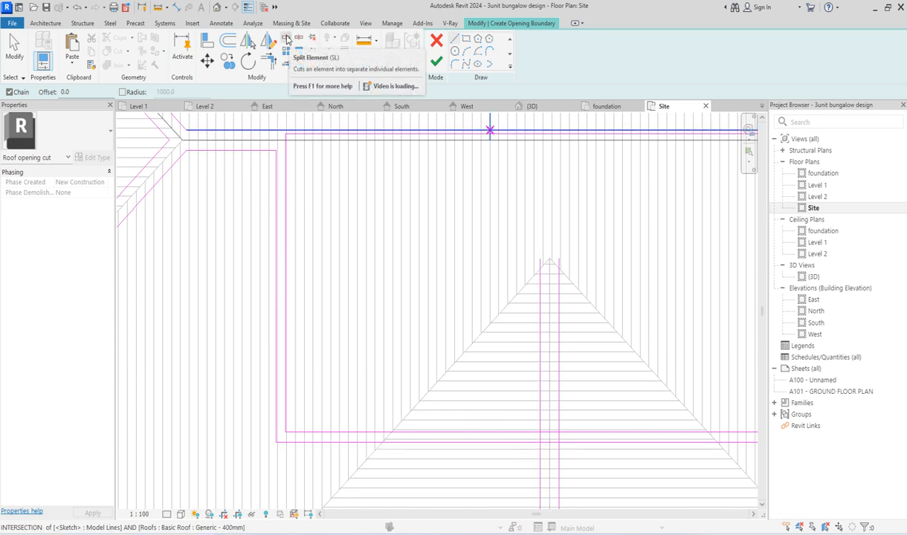
click(287, 47)
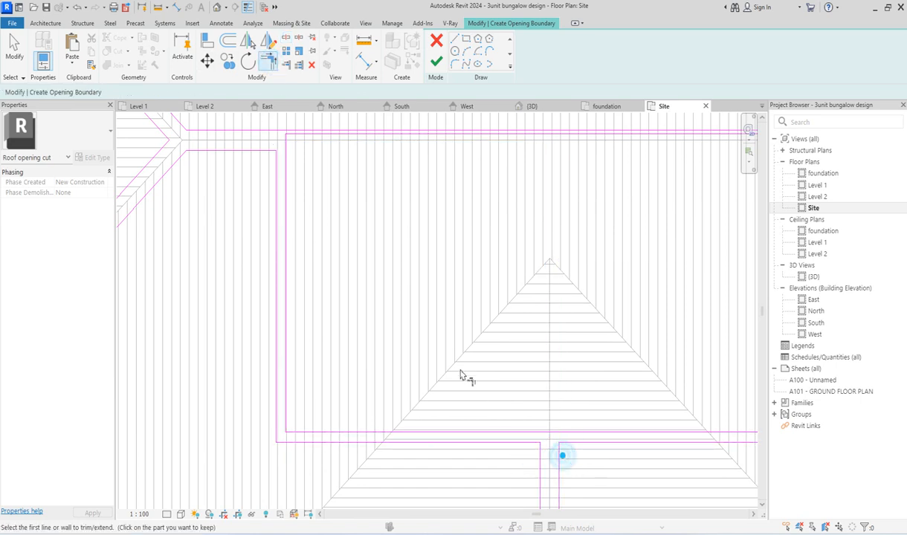
Step: Draw the main ridge's south offset line from the southeast hip line to the courtyard's outer east line and trim their corner
scroll(630, 409, down, 2)
scroll(668, 328, up, 5)
scroll(643, 327, down, 3)
scroll(375, 314, up, 2)
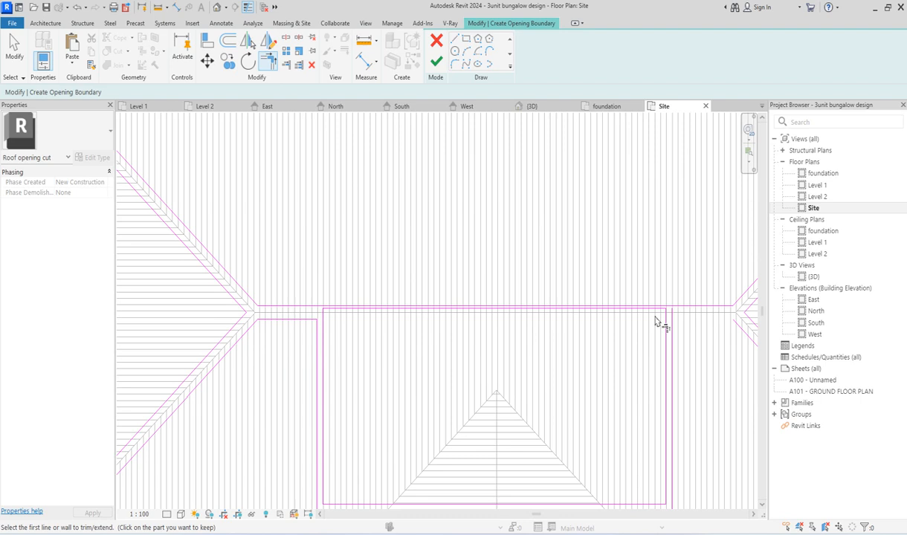
scroll(556, 324, down, 1)
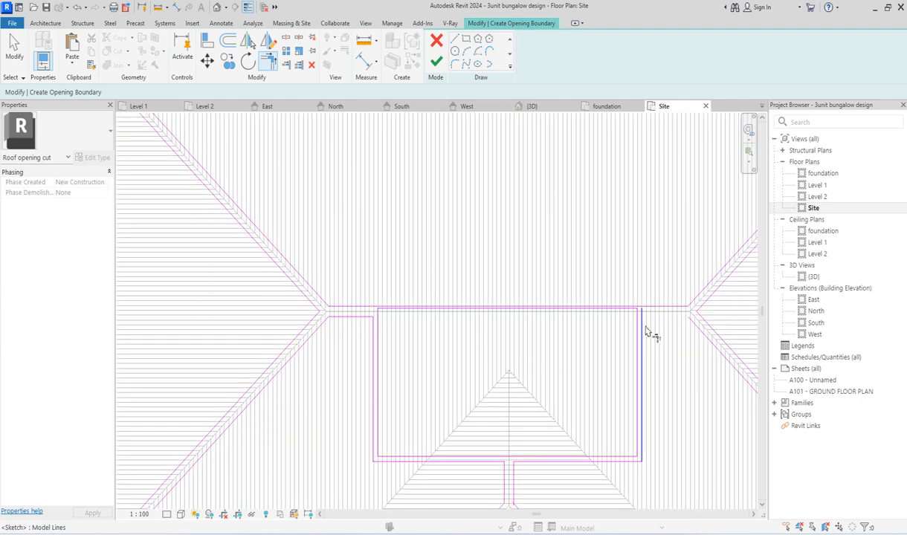
scroll(671, 328, up, 2)
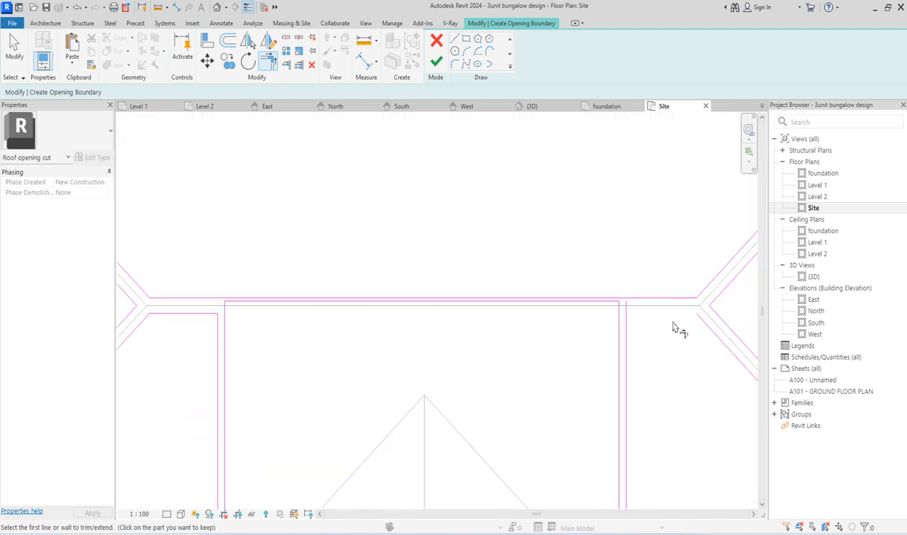
click(459, 43)
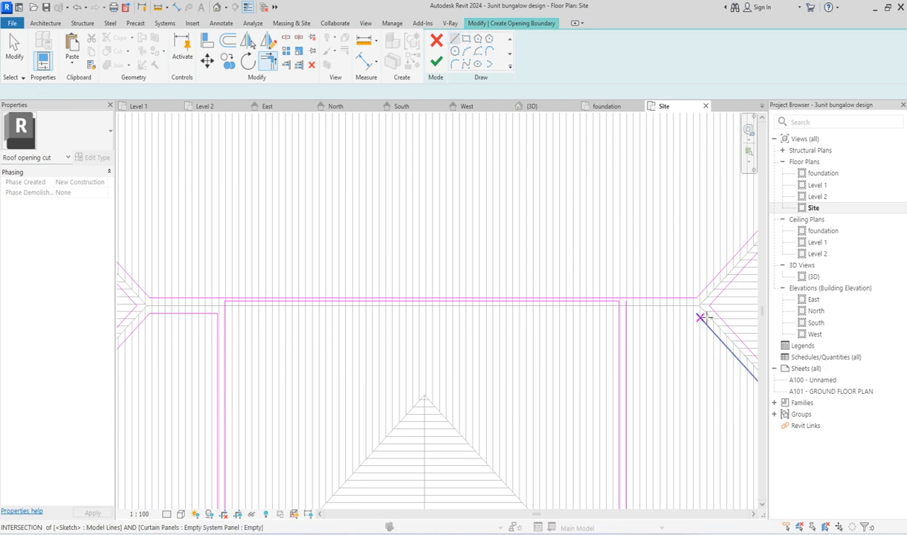
click(697, 315)
click(626, 314)
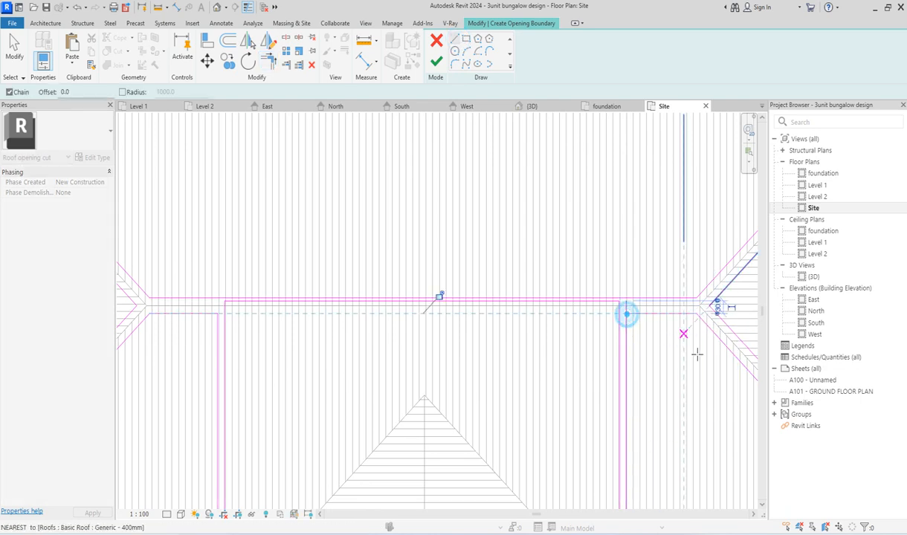
click(270, 62)
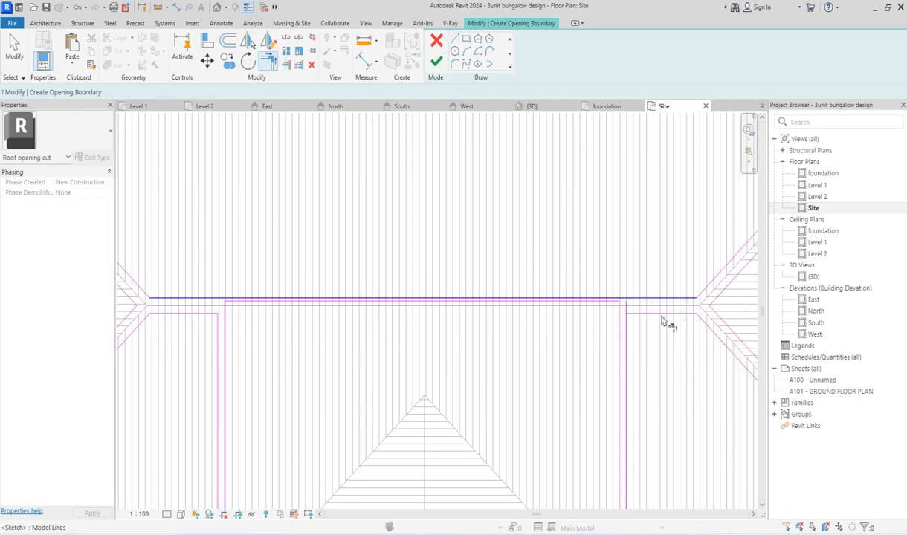
Step: Align the inner courtyard rectangle's north side with the main ridge's south offset line
scroll(557, 334, down, 5)
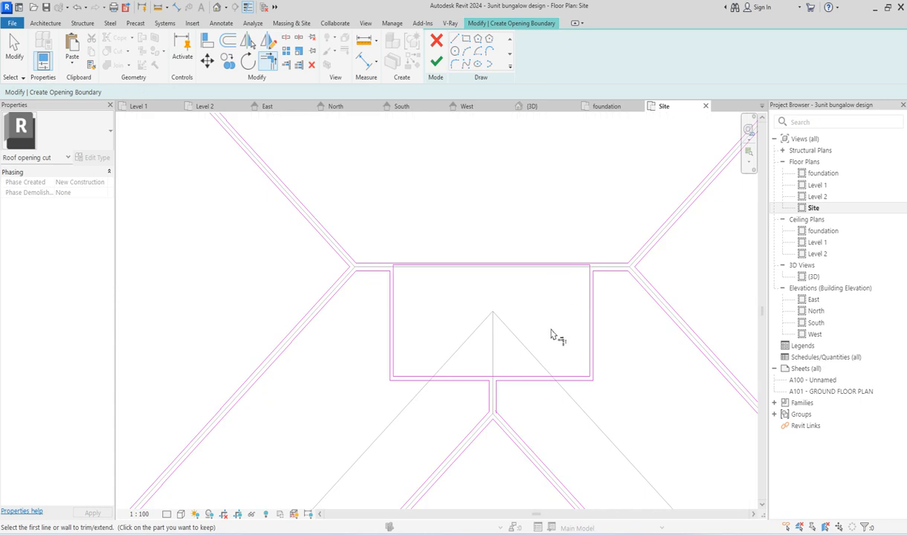
scroll(558, 299, up, 4)
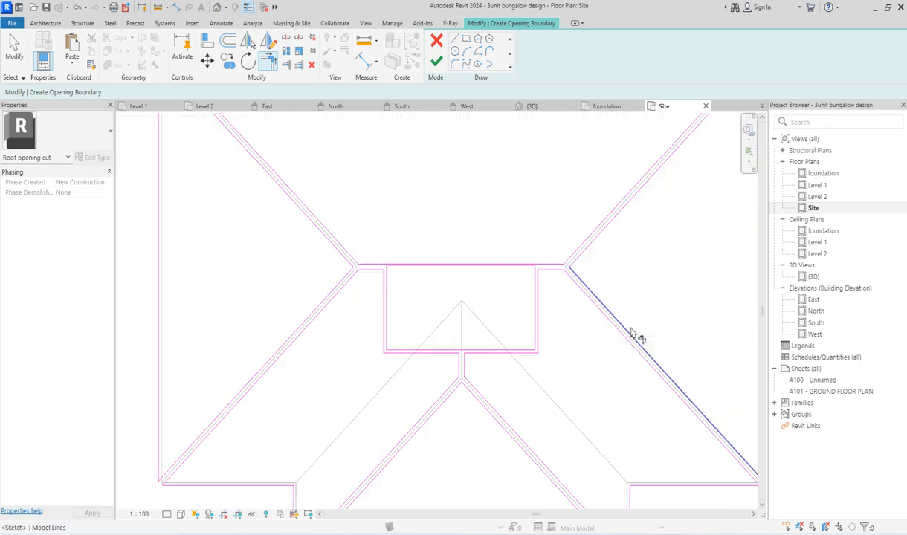
scroll(515, 263, up, 3)
scroll(515, 260, down, 4)
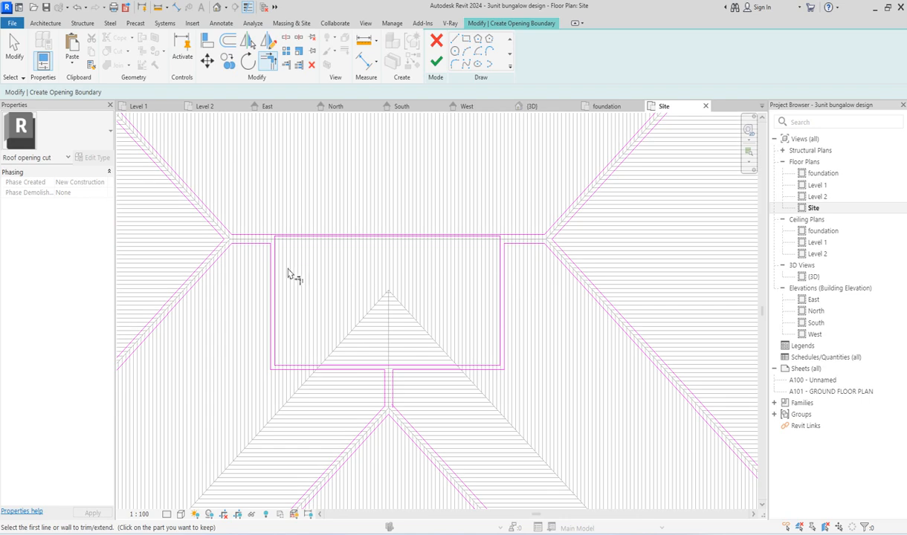
scroll(289, 273, up, 1)
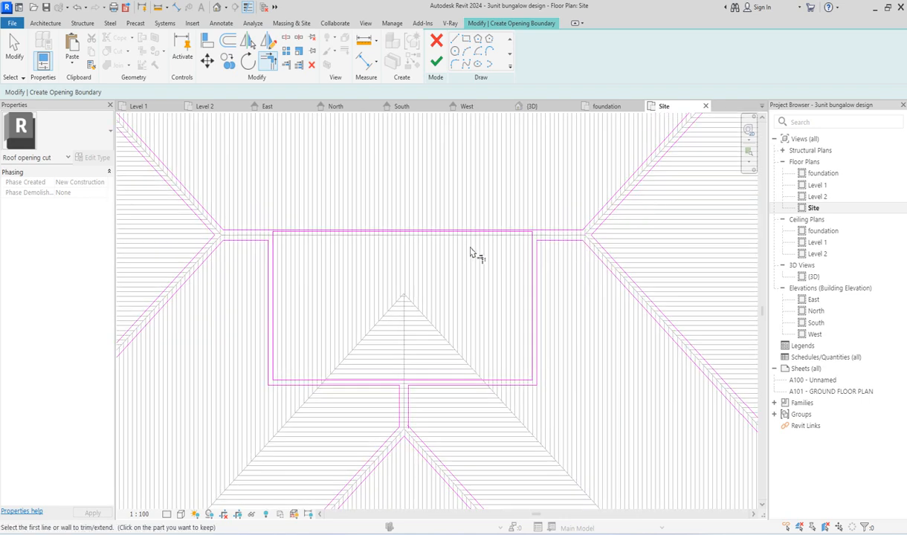
click(208, 43)
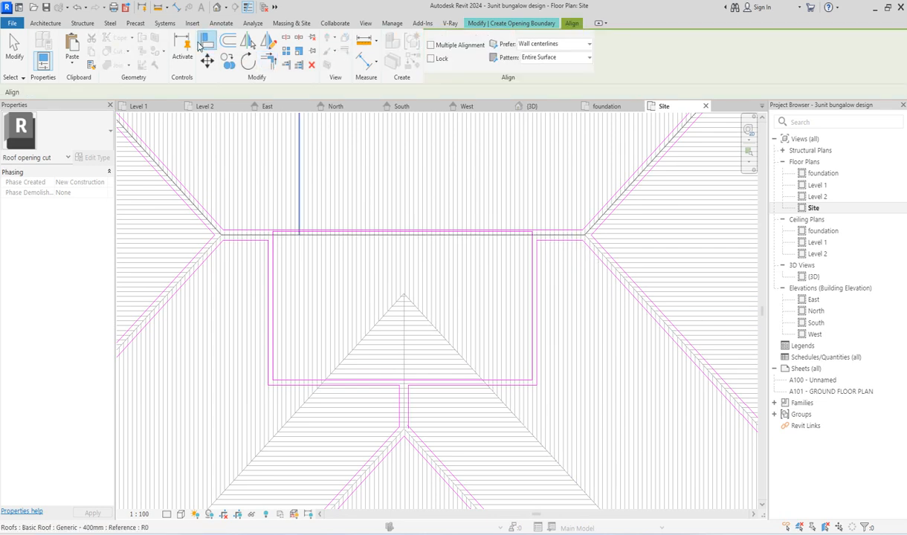
scroll(541, 244, up, 3)
scroll(561, 237, up, 2)
scroll(562, 238, down, 2)
scroll(562, 238, up, 3)
click(559, 239)
click(441, 197)
scroll(438, 193, down, 4)
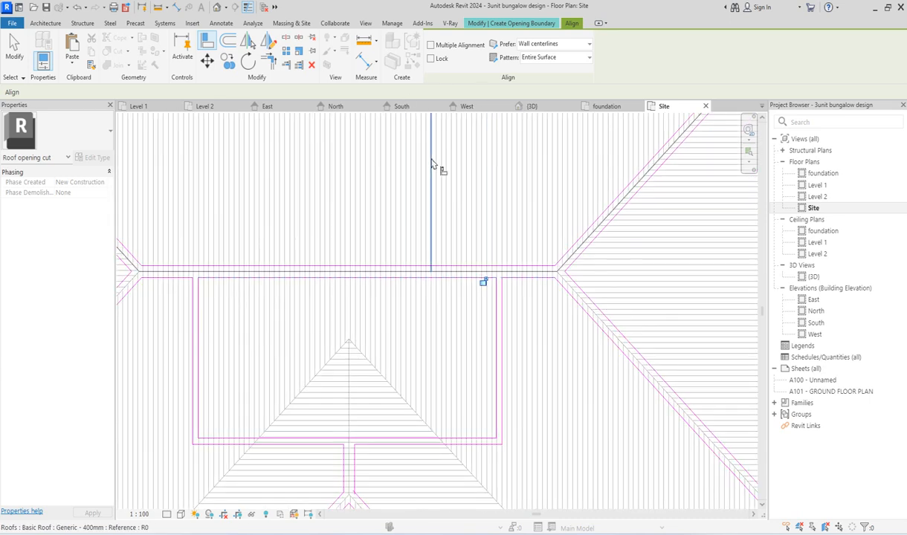
right_click(432, 161)
click(466, 167)
right_click(463, 162)
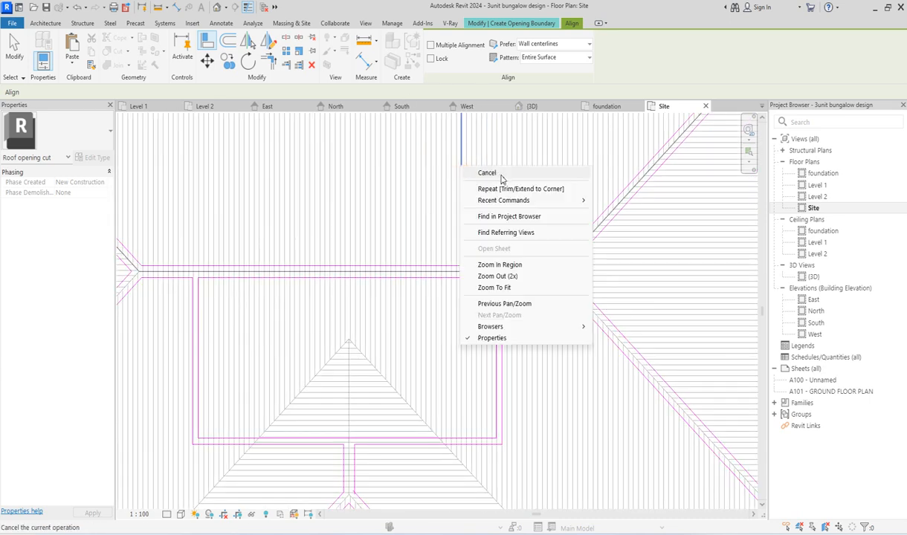
click(470, 167)
Step: Try to finish the roof opening sketch, then return to editing its boundary
click(433, 64)
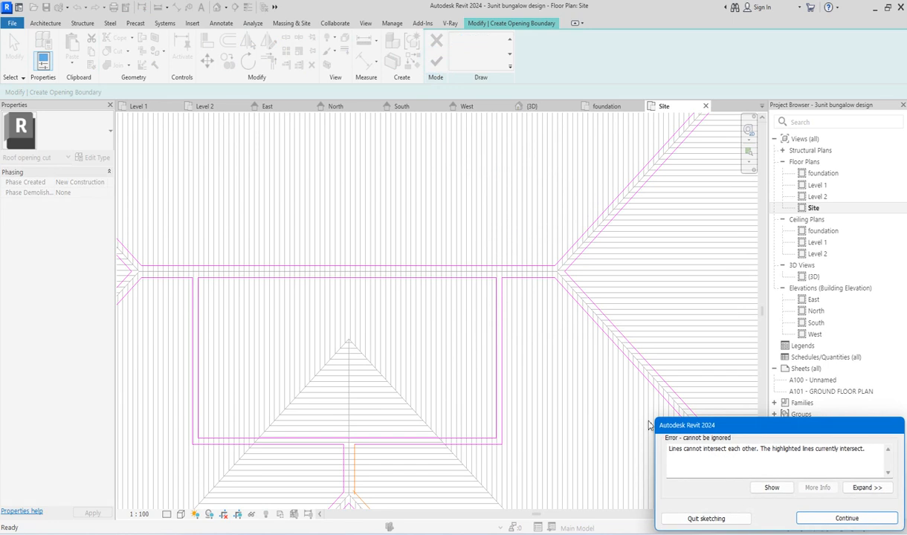
scroll(448, 197, down, 2)
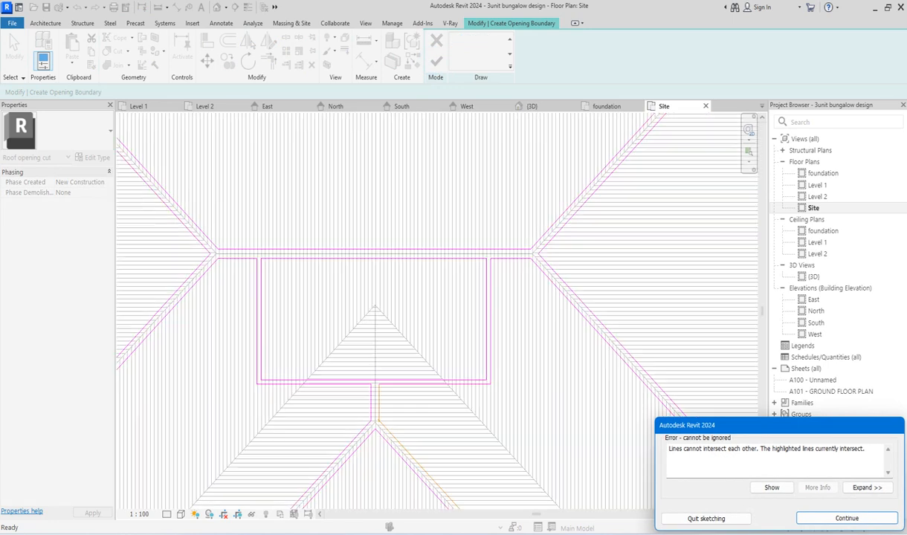
click(826, 523)
Step: Trim the front projection's east ridge offset line and the adjoining outer southeast hip offset line to a corner
scroll(453, 483, up, 3)
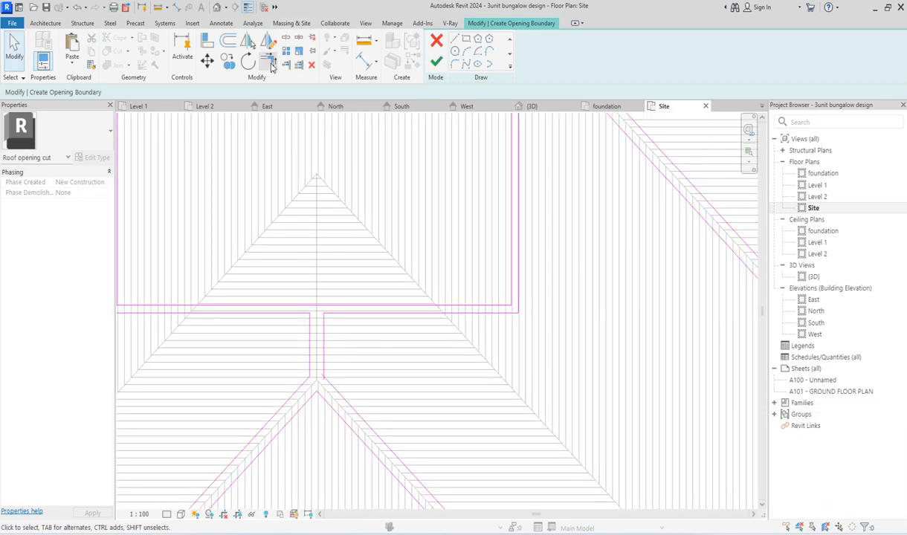
scroll(346, 400, up, 3)
click(328, 377)
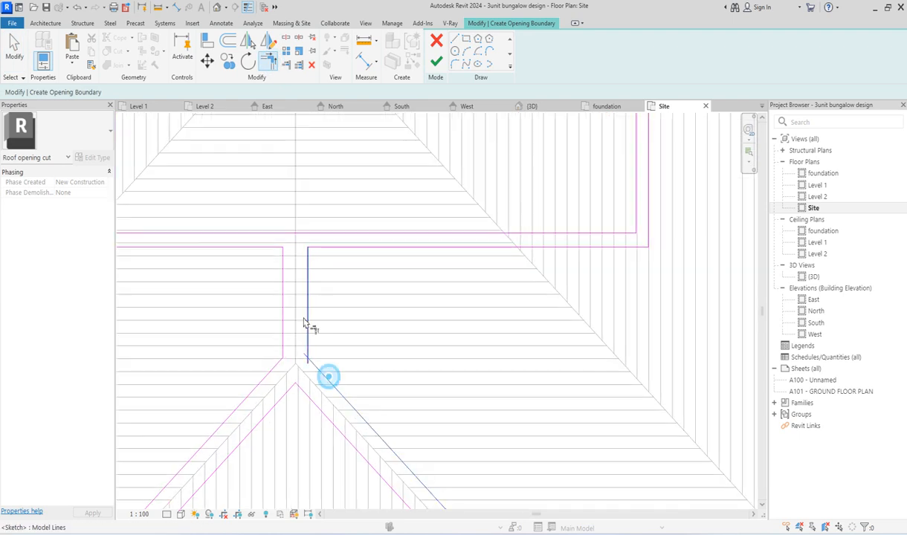
click(308, 325)
scroll(391, 250, down, 6)
scroll(498, 439, up, 3)
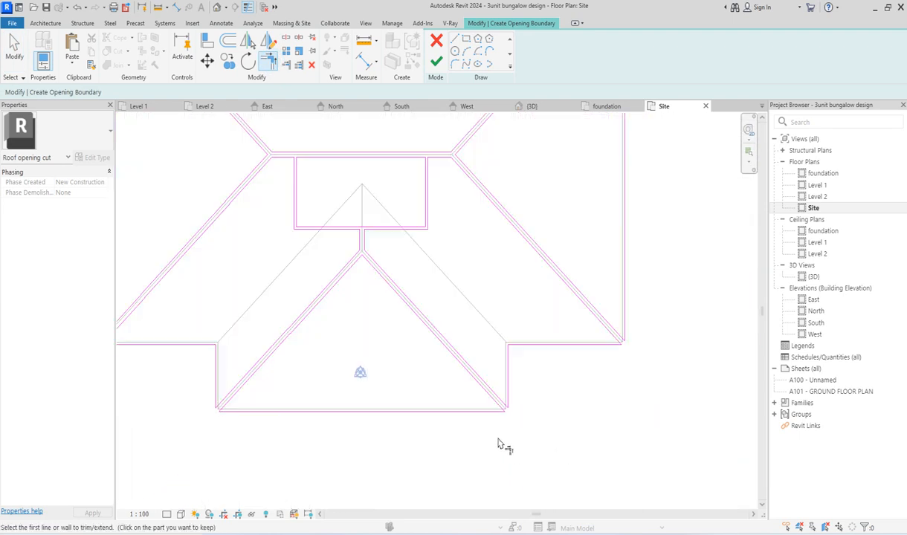
Step: Finish the roof opening sketch and check the resulting cut around the hips, ridges and courtyard in the Site plan
scroll(498, 422, down, 4)
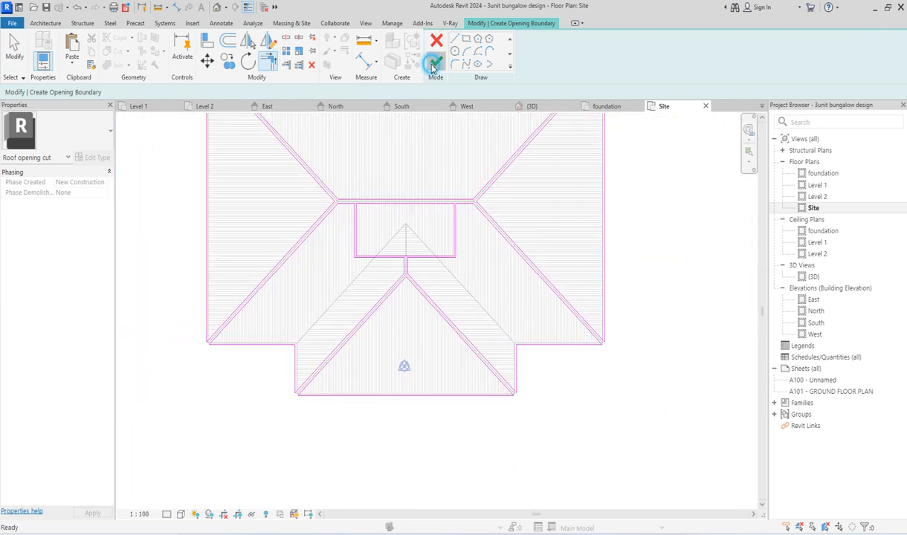
click(433, 66)
click(674, 251)
scroll(503, 402, down, 4)
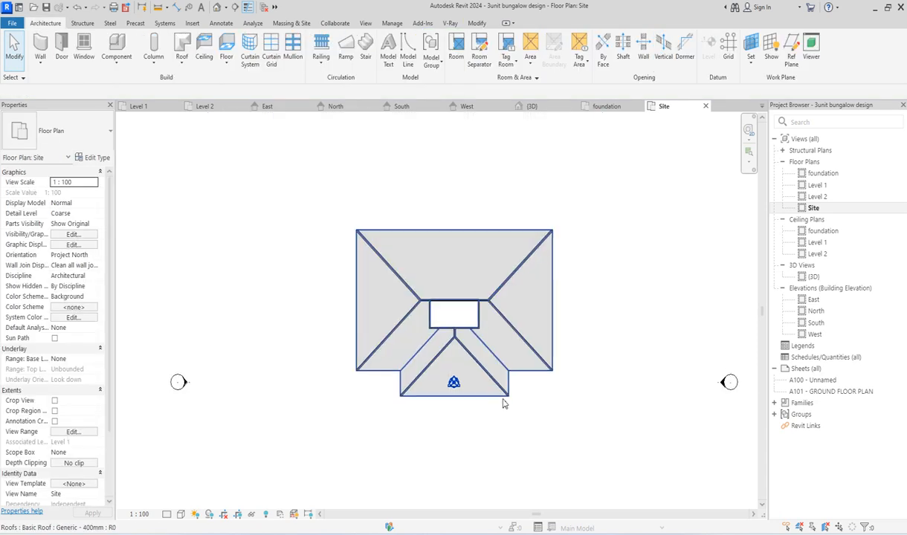
scroll(450, 312, up, 6)
scroll(425, 346, down, 5)
scroll(413, 377, up, 6)
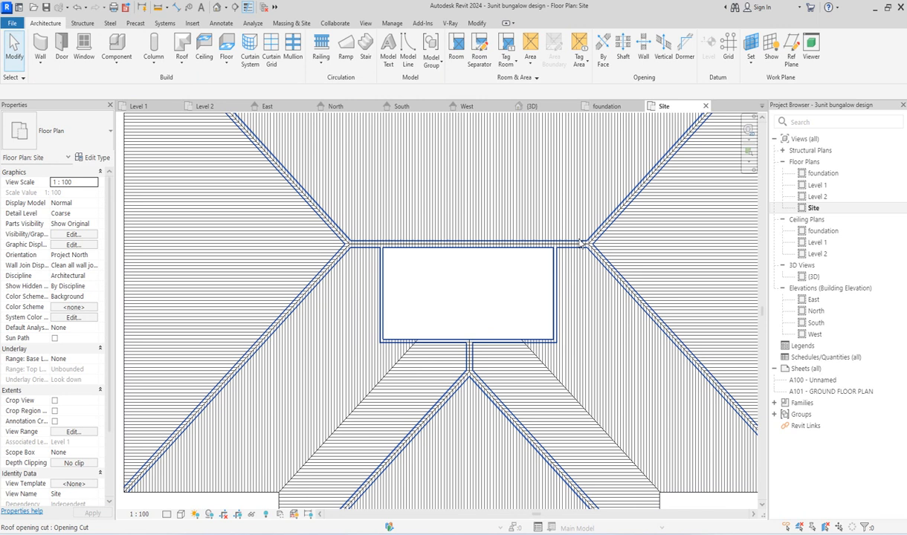
scroll(389, 263, down, 5)
Step: Open the 3D view and examine the cut roof's hip ends, eaves and courtyard edges up close
double_click(814, 276)
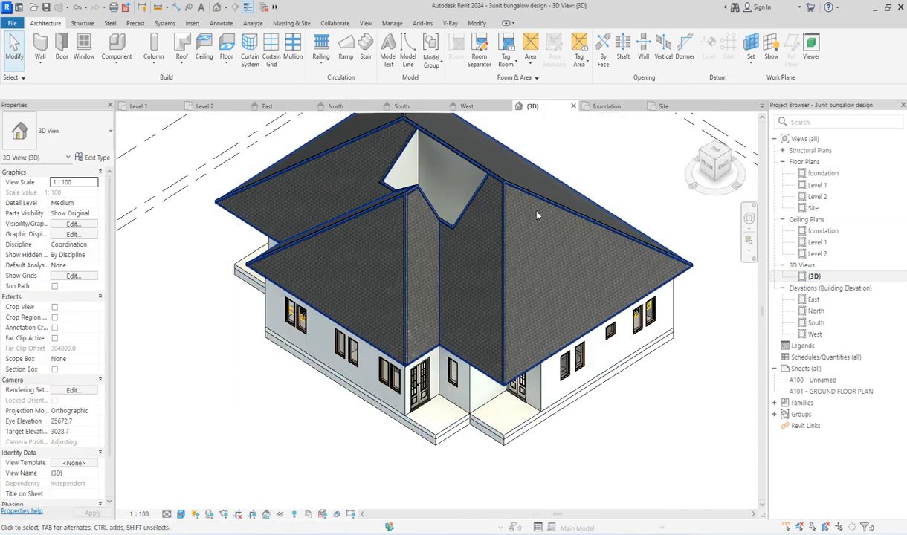
scroll(508, 402, up, 5)
scroll(508, 402, up, 4)
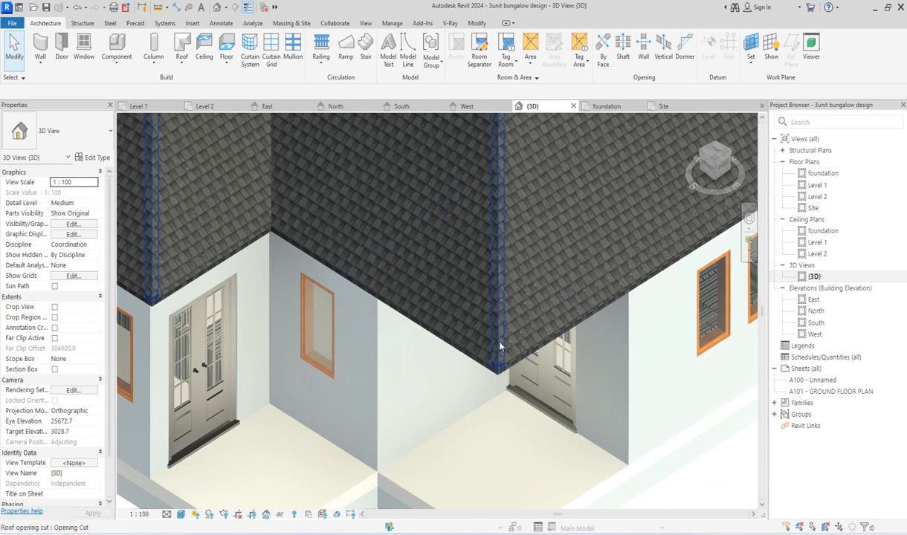
scroll(500, 345, down, 6)
scroll(656, 277, up, 4)
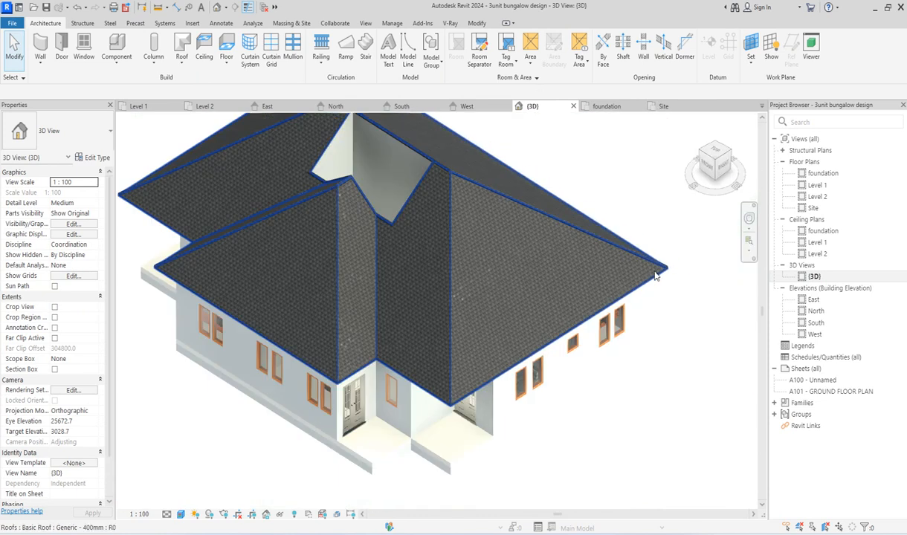
scroll(655, 277, down, 2)
scroll(353, 188, up, 7)
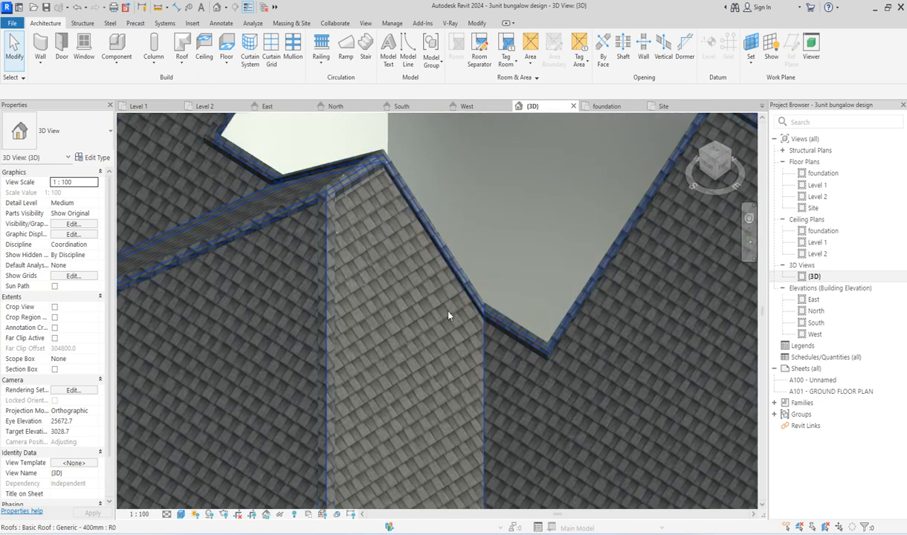
scroll(450, 320, down, 2)
Step: Inspect the roof from the rear, from directly above and from the front-left corner
mouse_move(720, 168)
mouse_down()
mouse_move(606, 167)
mouse_move(520, 237)
mouse_up()
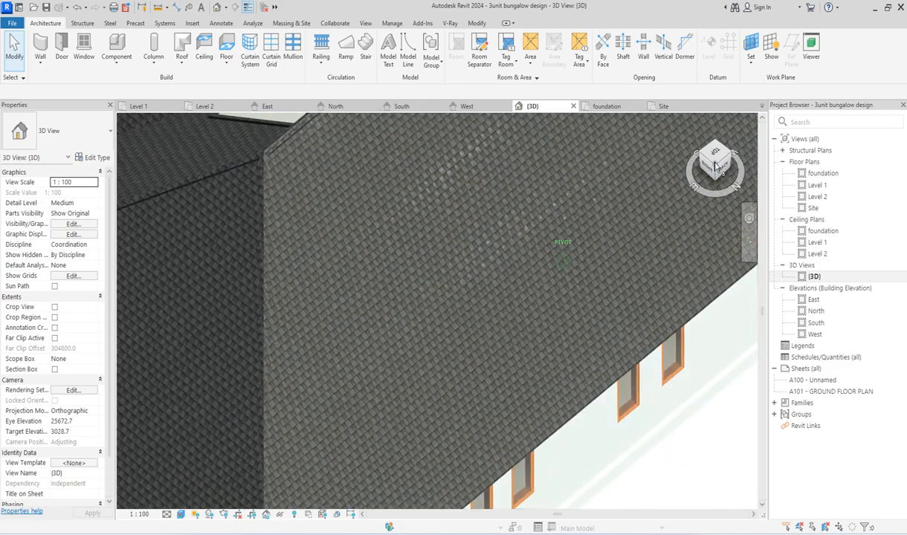
scroll(567, 433, down, 3)
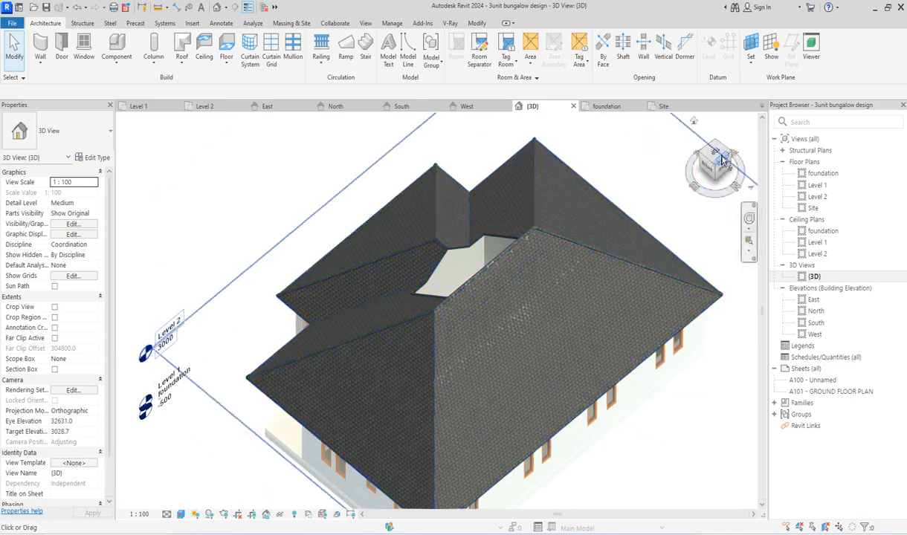
mouse_move(707, 160)
mouse_down()
mouse_move(572, 216)
mouse_move(512, 200)
mouse_move(482, 171)
mouse_up()
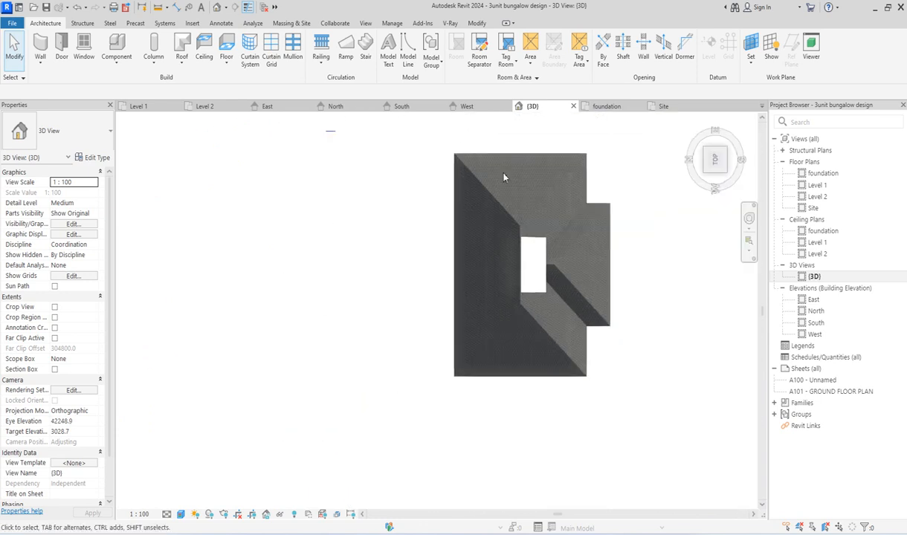
click(725, 173)
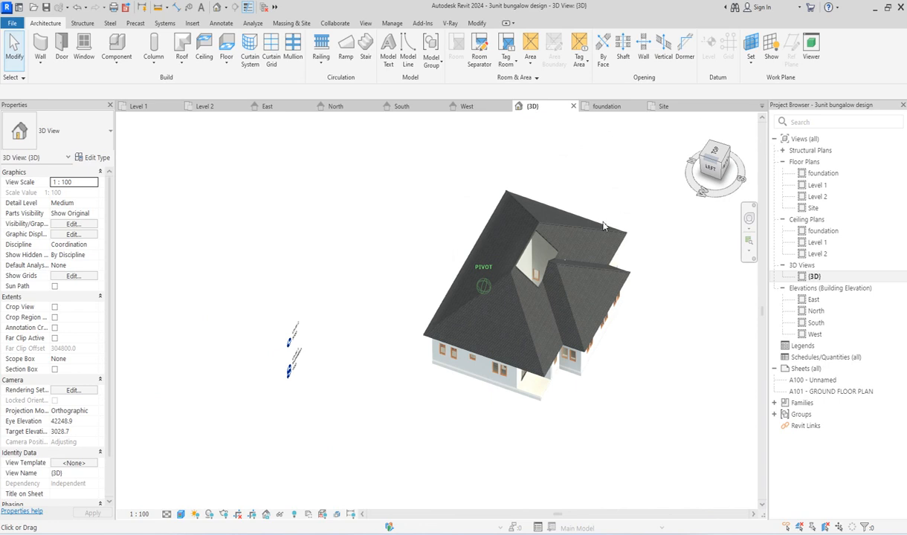
scroll(418, 383, up, 3)
scroll(407, 366, down, 5)
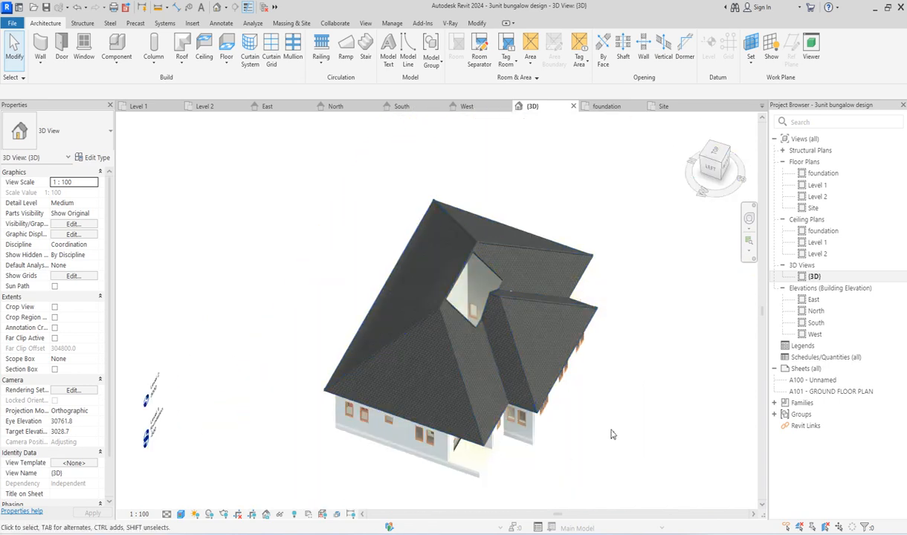
scroll(612, 433, up, 3)
drag(721, 168, 675, 158)
scroll(404, 418, down, 2)
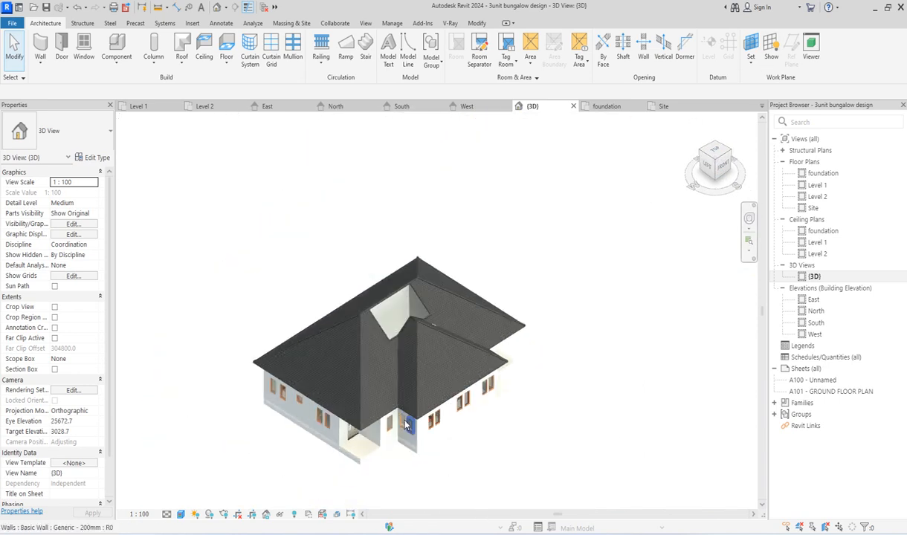
Step: Examine the courtyard opening and the front projection's hips and ridge from the front-left corner
scroll(400, 345, up, 2)
scroll(368, 243, down, 2)
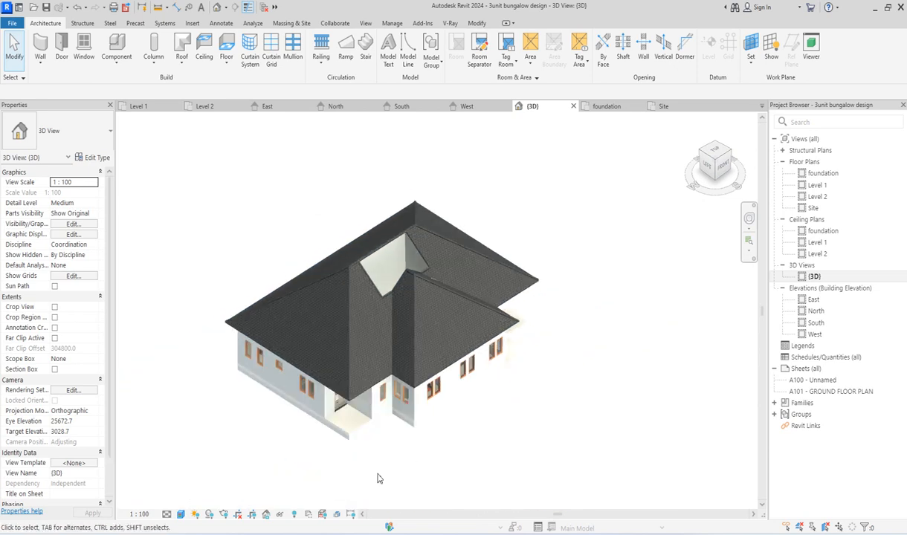
scroll(338, 407, up, 3)
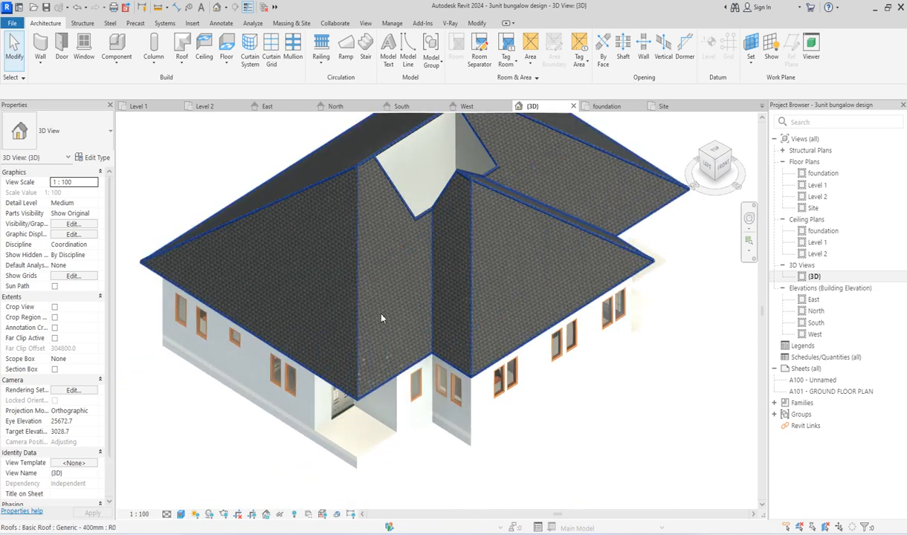
scroll(578, 425, down, 3)
scroll(486, 252, up, 2)
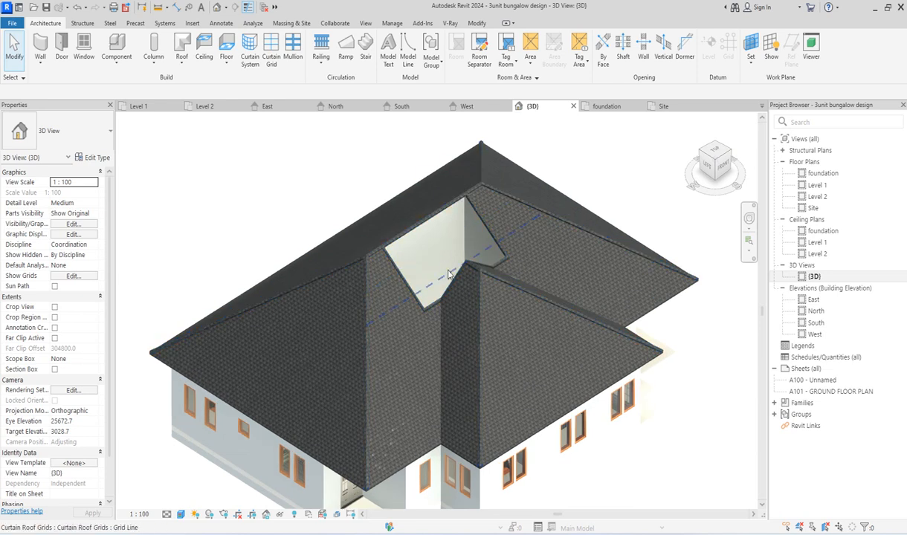
scroll(448, 275, up, 2)
scroll(448, 276, down, 4)
scroll(445, 260, up, 2)
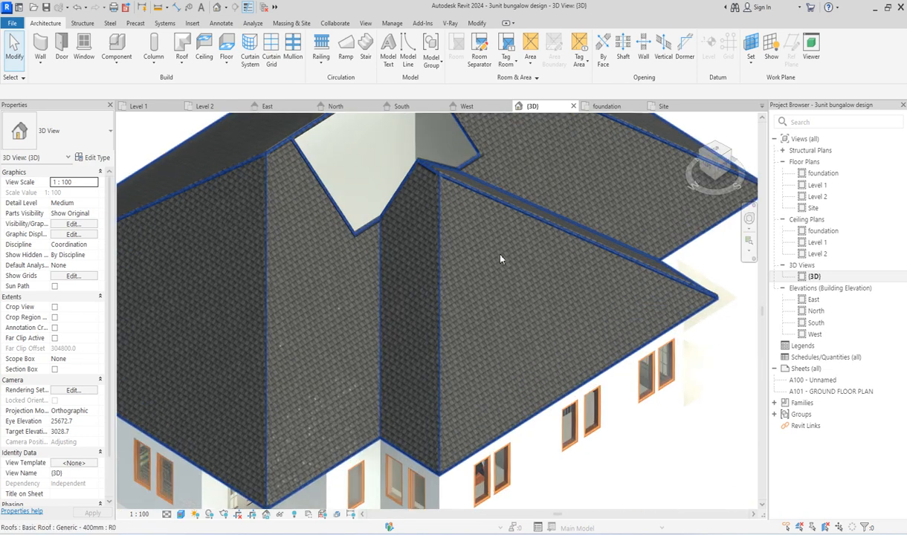
scroll(461, 327, down, 2)
scroll(497, 203, up, 3)
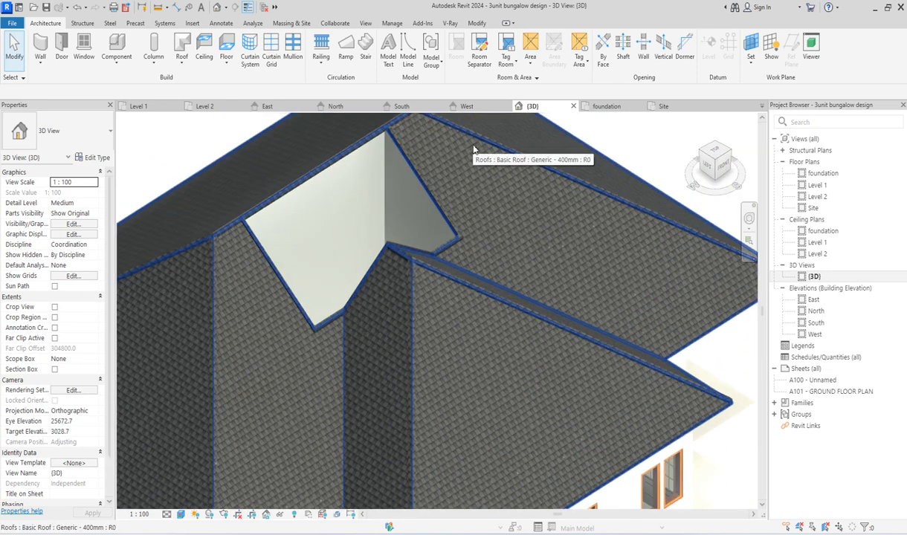
scroll(451, 138, down, 2)
Step: Select the tiled roof layer to inspect the rafters beneath it and the hip and ridge strips, then deselect it
click(617, 250)
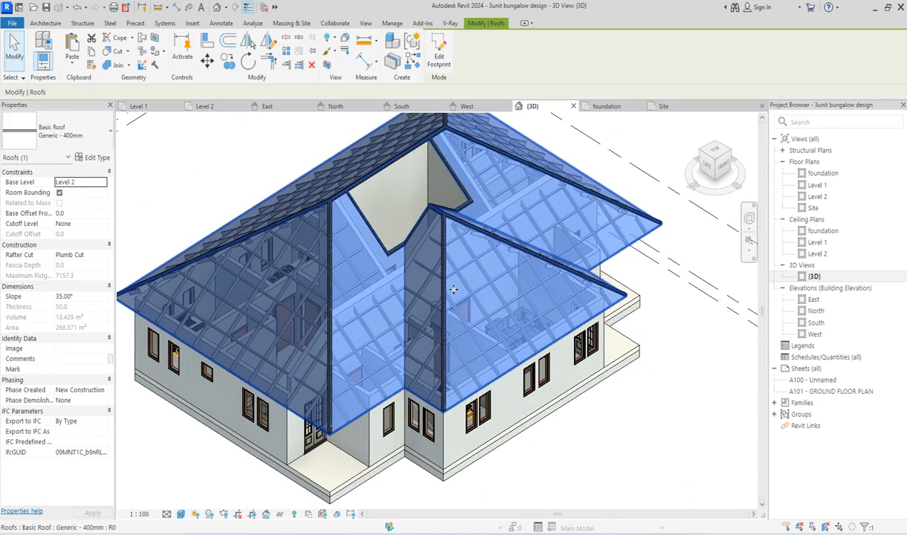
scroll(234, 298, up, 3)
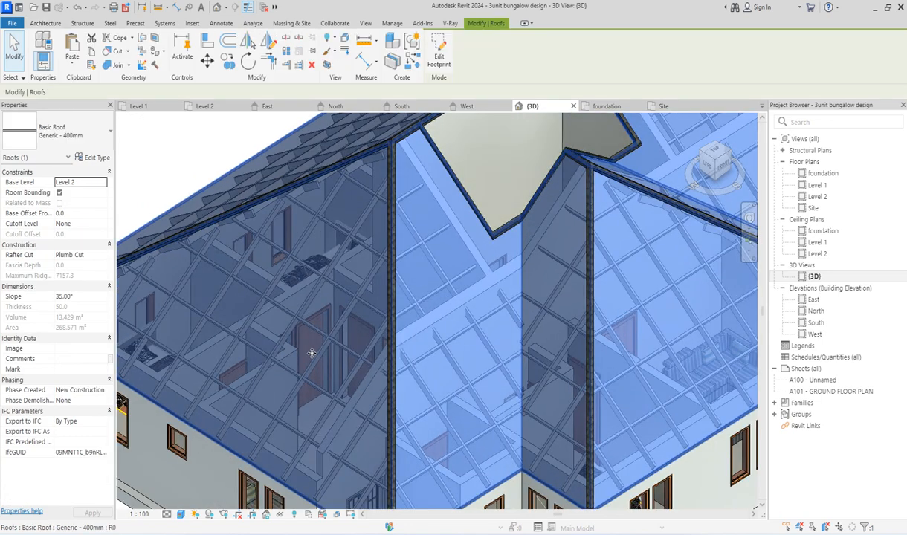
scroll(245, 285, down, 3)
scroll(405, 189, up, 3)
scroll(405, 189, down, 3)
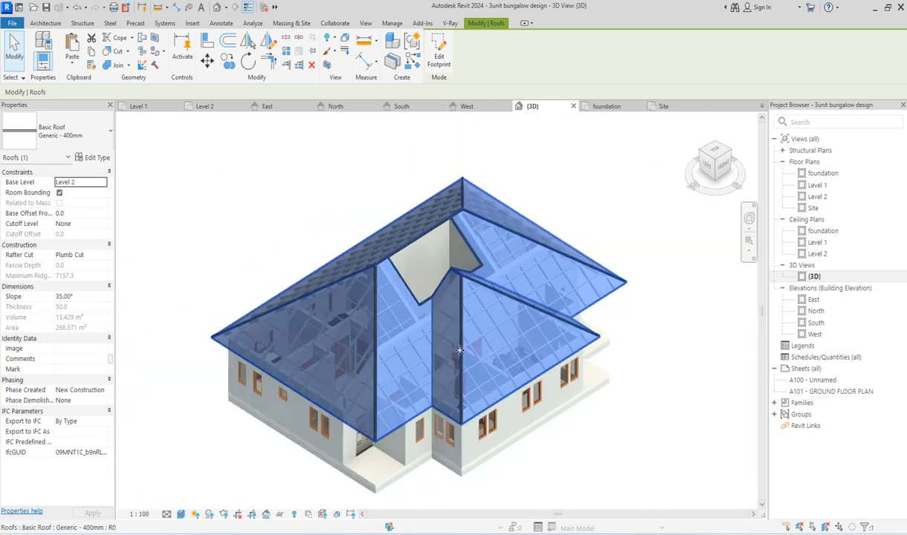
scroll(419, 152, up, 3)
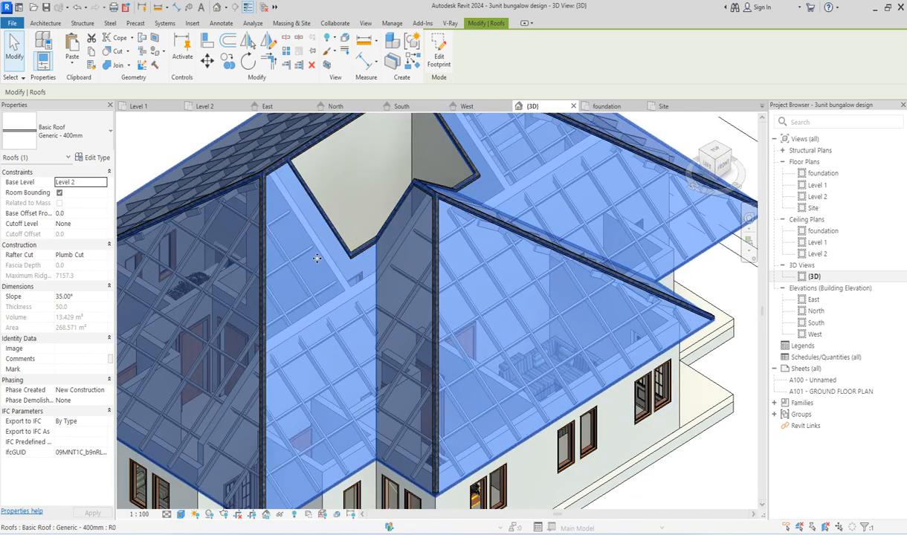
scroll(398, 292, down, 3)
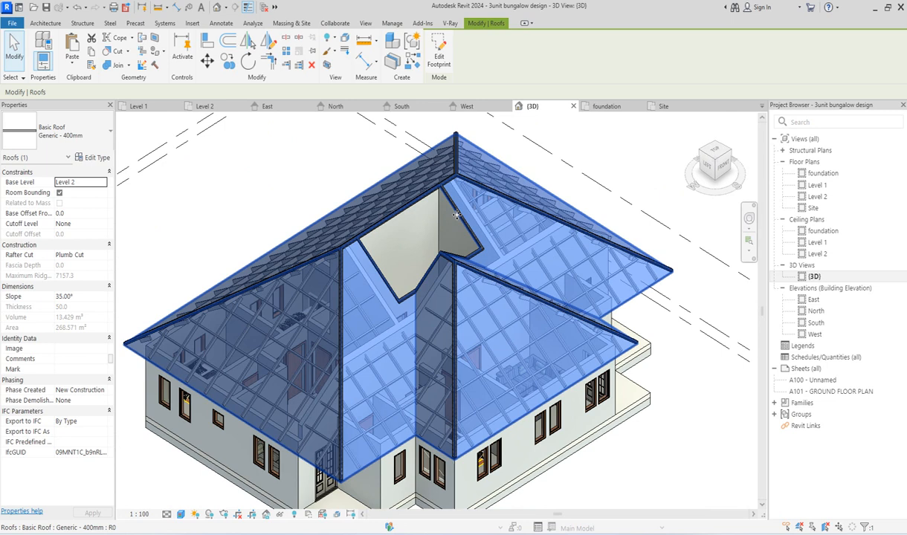
click(225, 181)
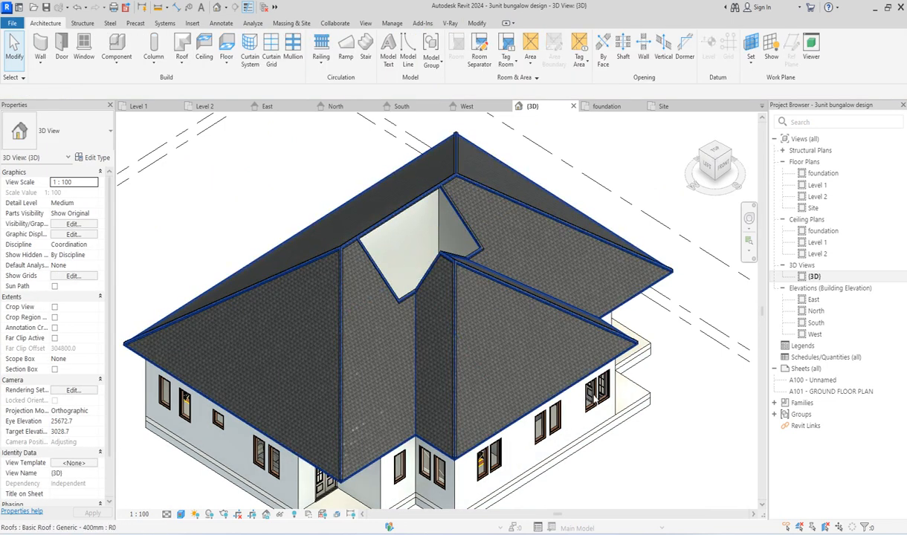
Step: Examine the whole bungalow and its courtyard opening in 3D, ending with a front-right view
scroll(677, 443, down, 2)
scroll(549, 244, up, 6)
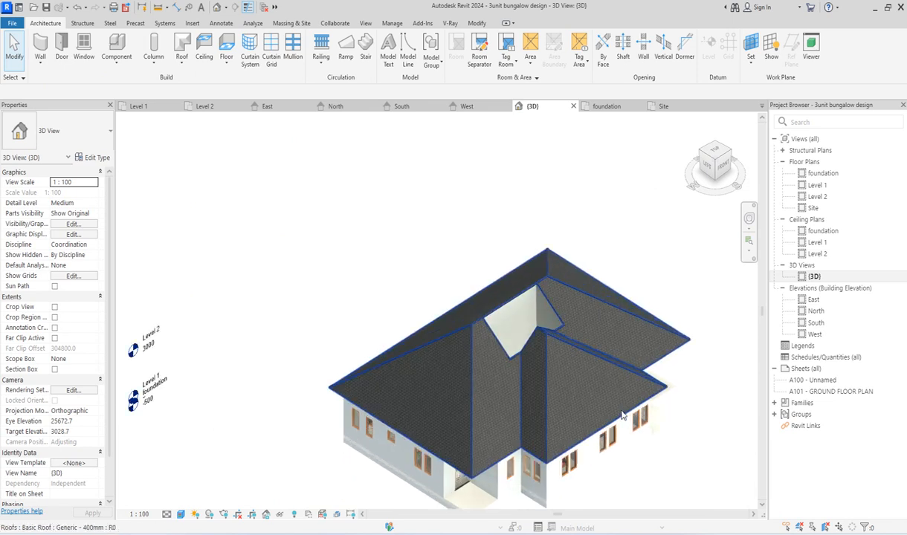
scroll(282, 191, down, 3)
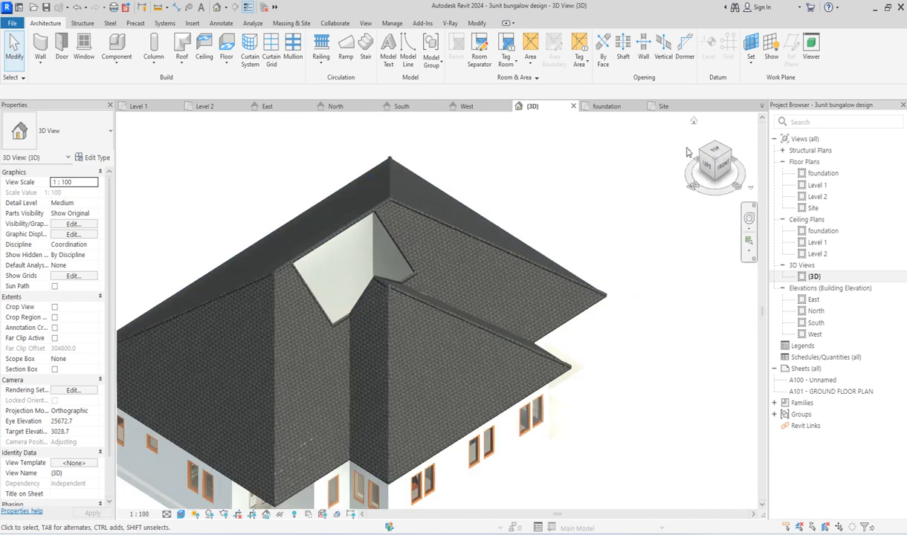
drag(716, 158, 556, 156)
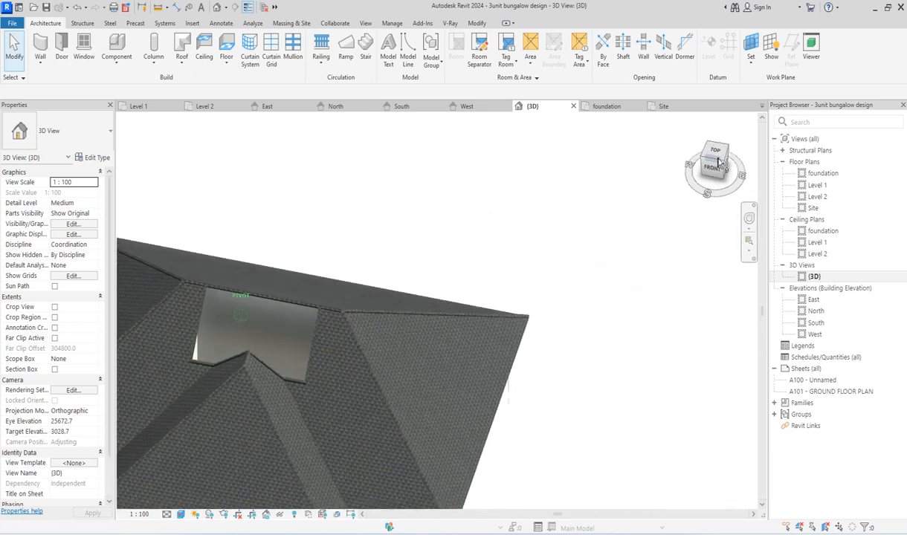
click(722, 164)
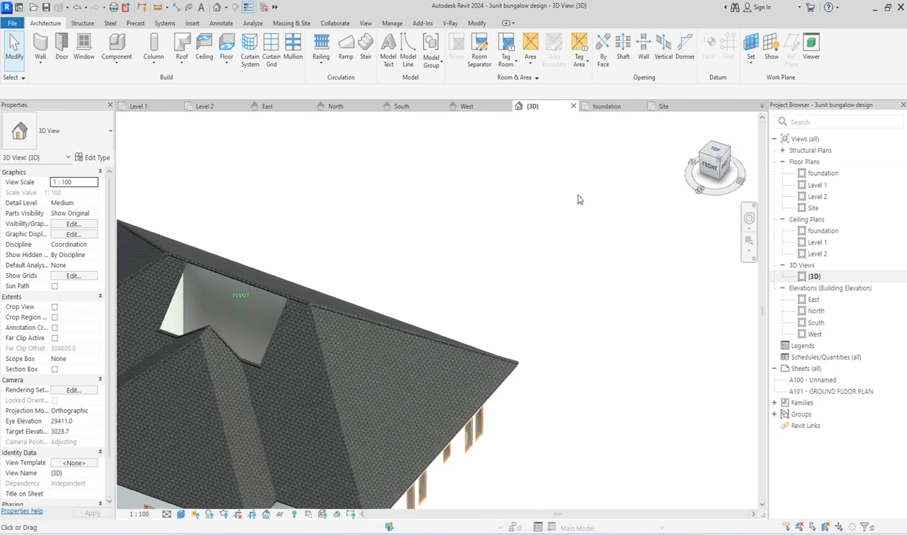
scroll(375, 394, up, 3)
scroll(375, 394, down, 3)
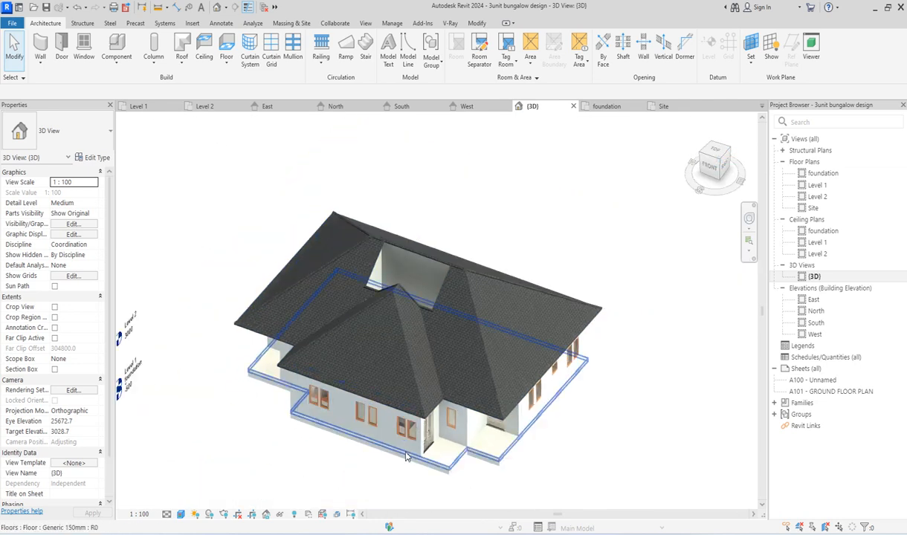
scroll(387, 382, up, 4)
scroll(406, 401, down, 3)
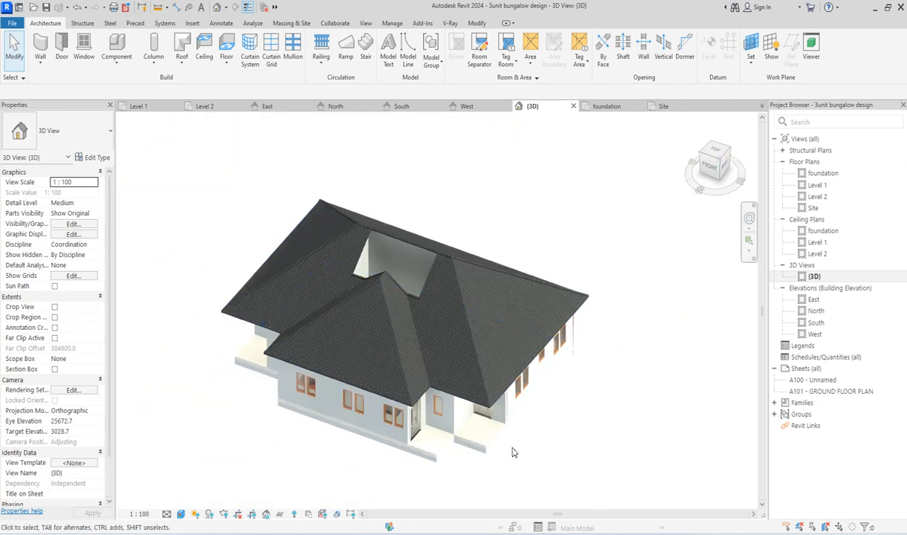
scroll(546, 447, up, 2)
scroll(565, 376, down, 4)
scroll(373, 337, up, 1)
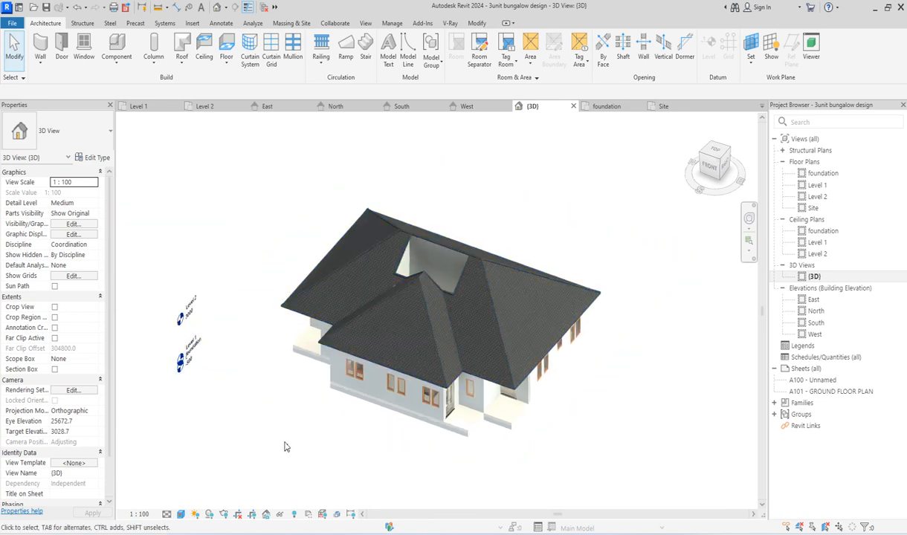
scroll(477, 229, up, 3)
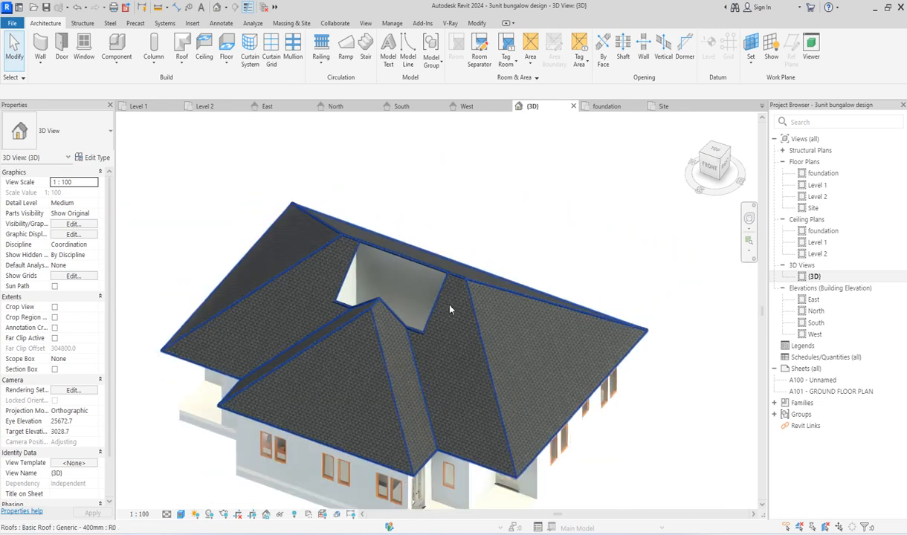